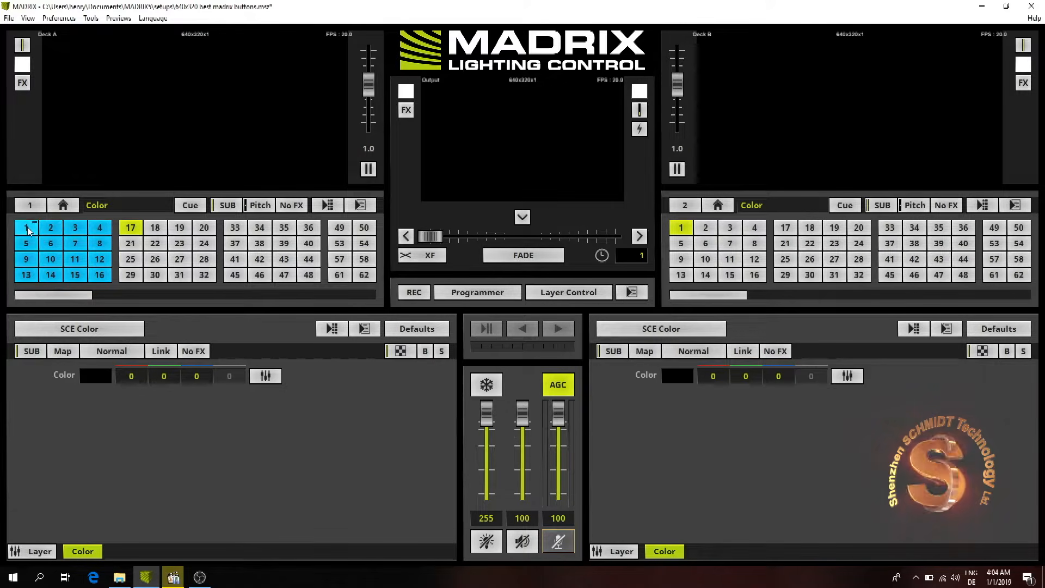
Play the stored effects in places 5, 1 and 14 of deck A to preview them.
left_click(29, 246)
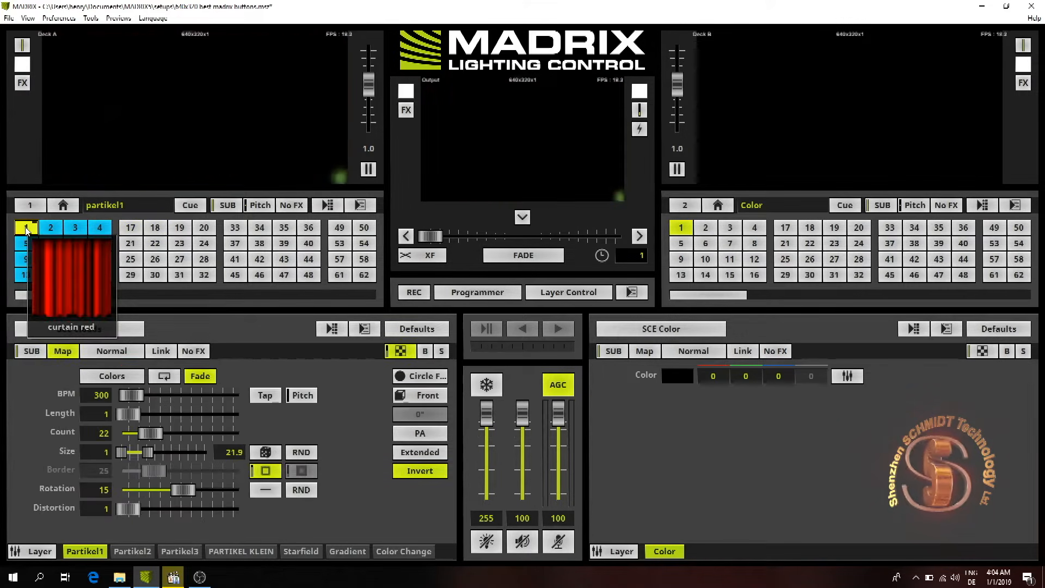
left_click(26, 228)
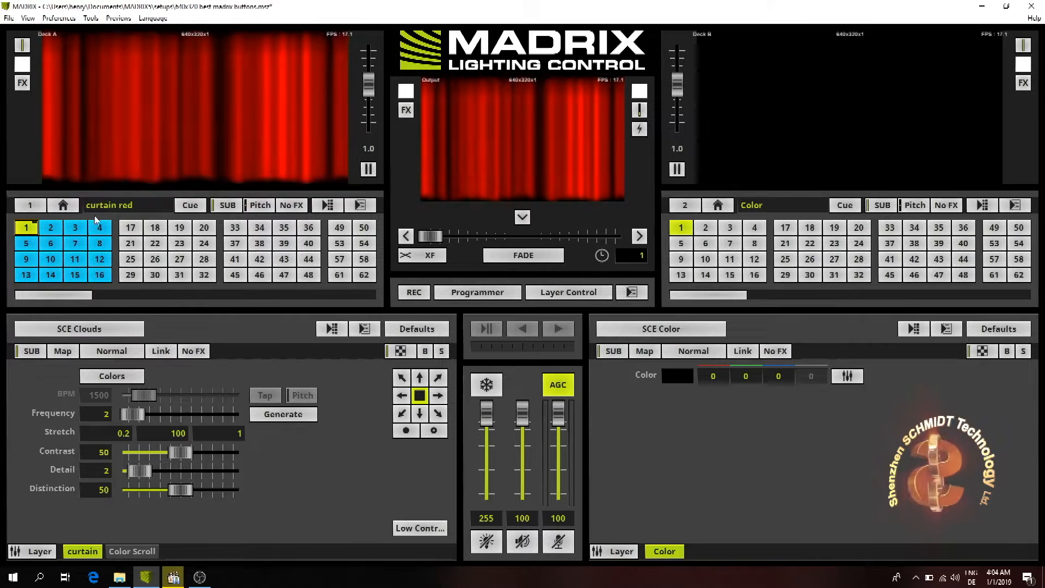
left_click(55, 277)
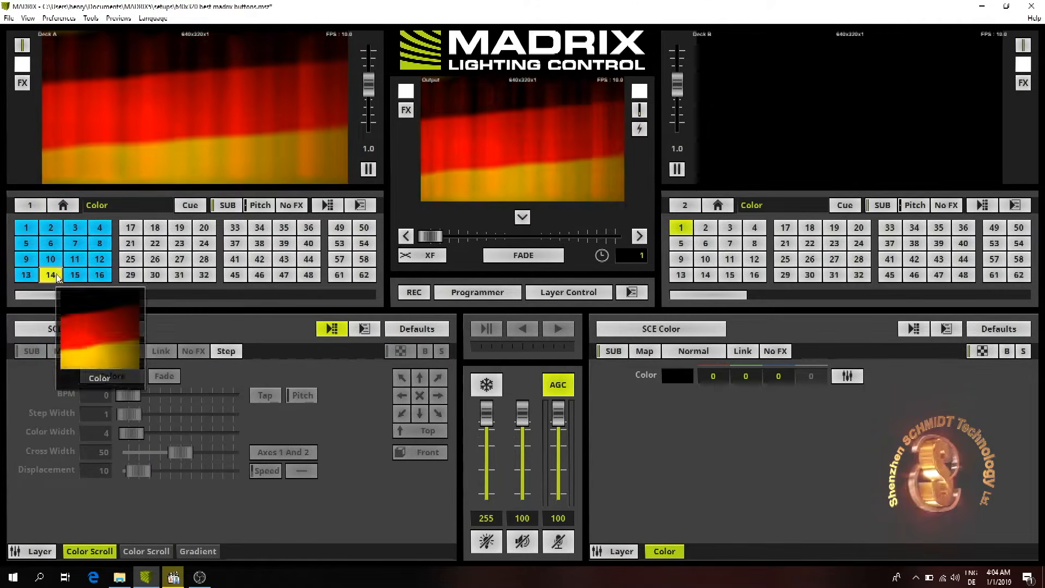
Set the fade time between effects to 0.
double_click(632, 256)
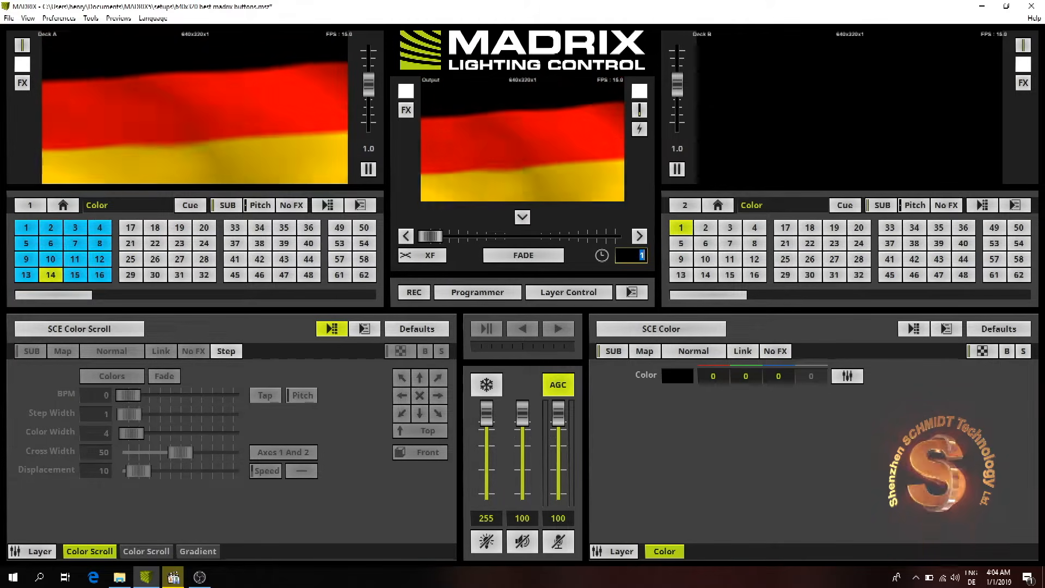
type("0")
key("Return")
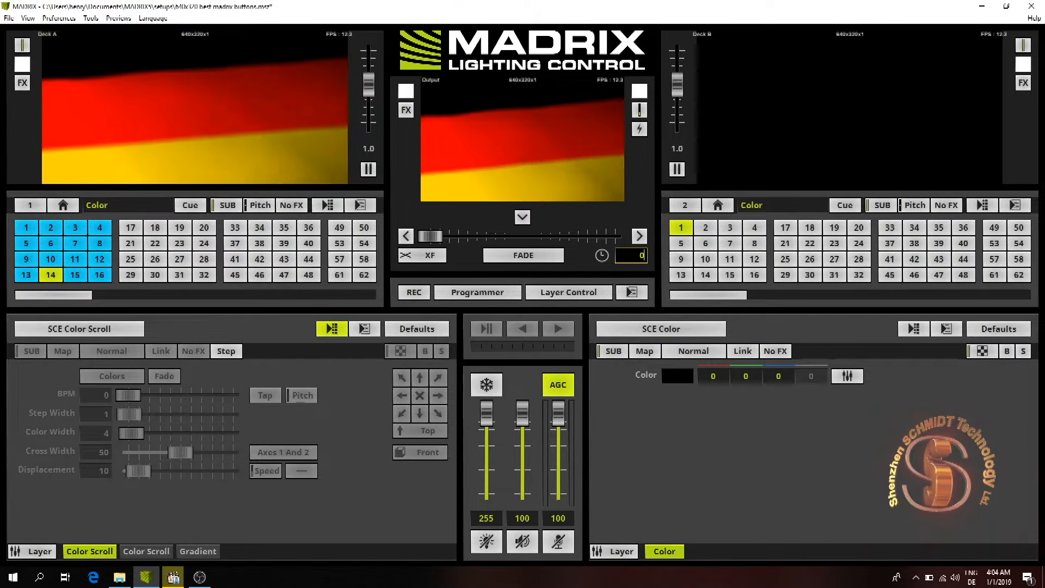
Play the stored effects in places 11 and 7 of deck A with the instant fade.
left_click(75, 263)
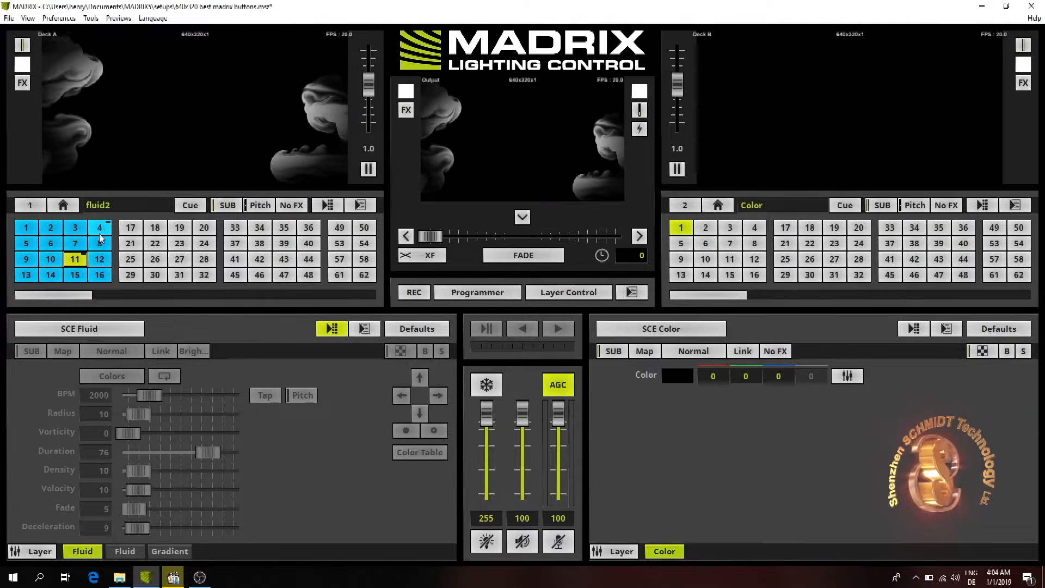
mouse_move(101, 229)
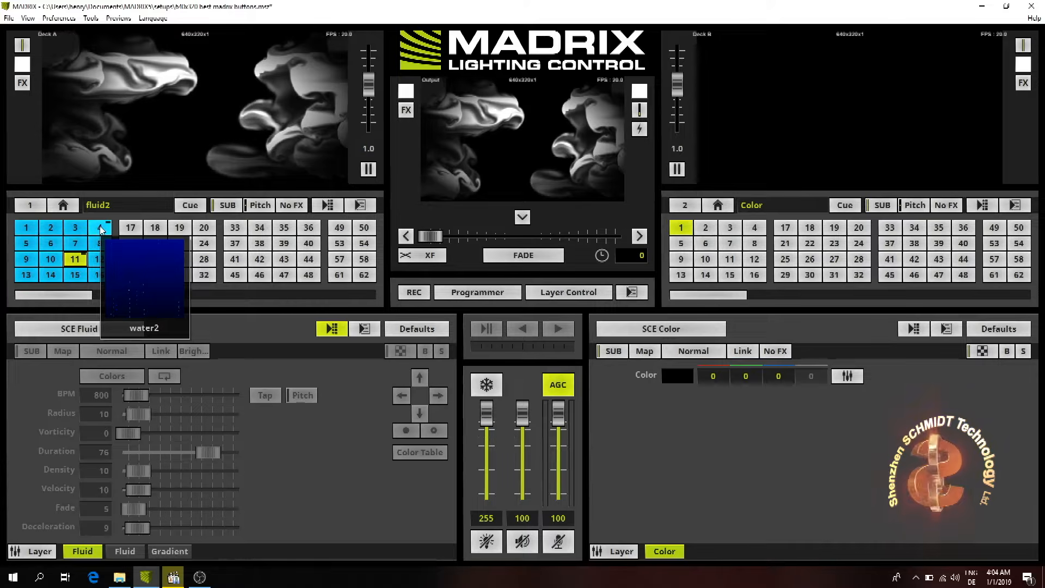
left_click(75, 245)
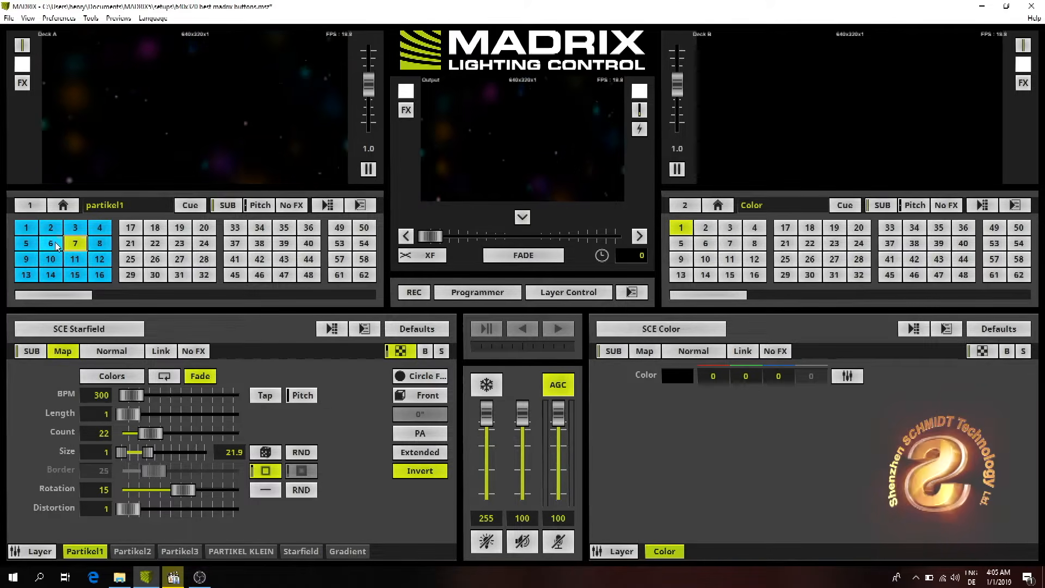
With music playing, assign the S2L EQ / Spectrum effect to the empty place 17 of deck A.
left_click(131, 232)
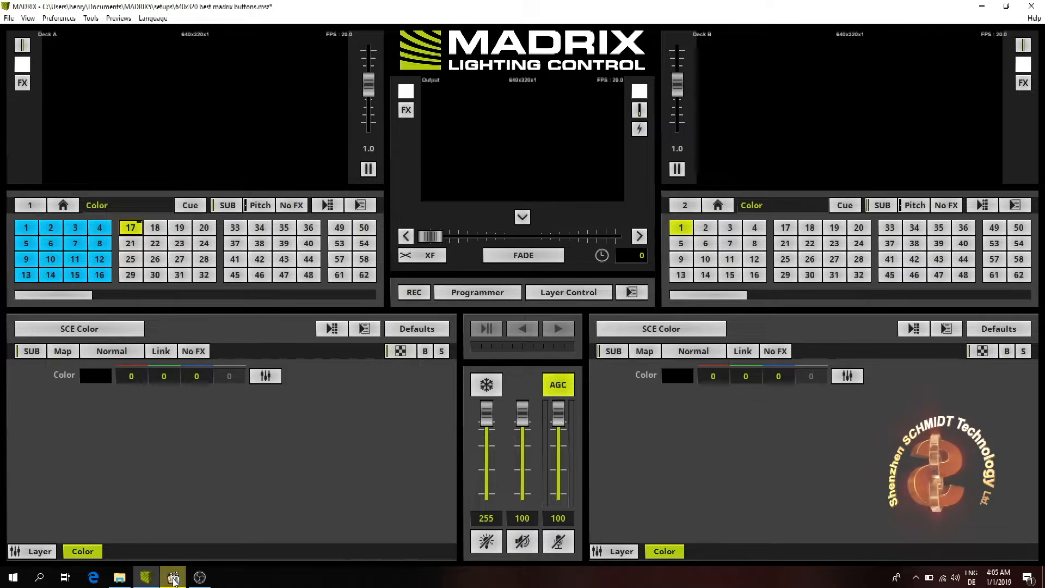
mouse_move(174, 580)
left_click(172, 555)
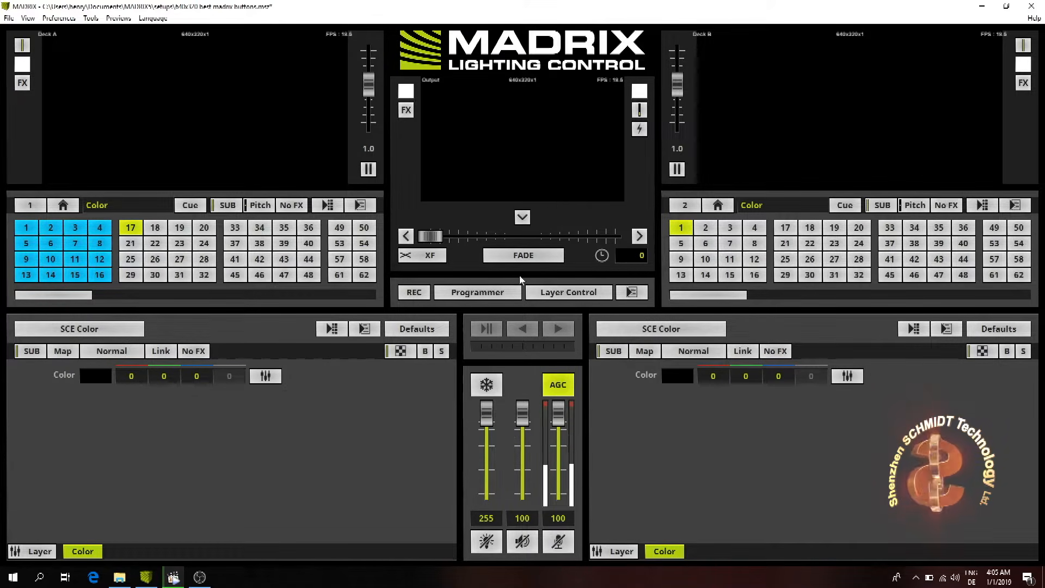
left_click(79, 328)
mouse_move(76, 347)
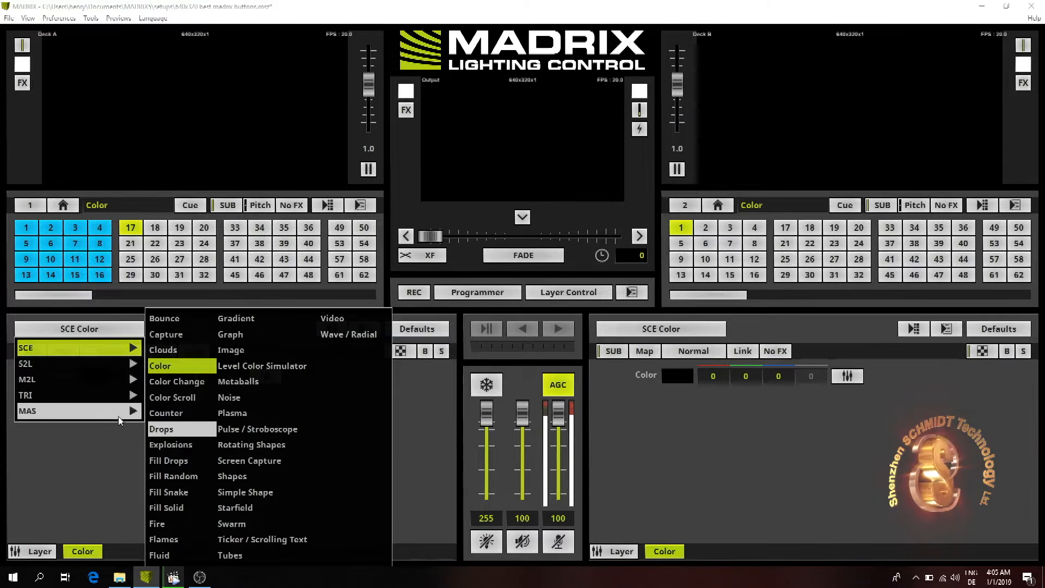
mouse_move(106, 371)
left_click(164, 383)
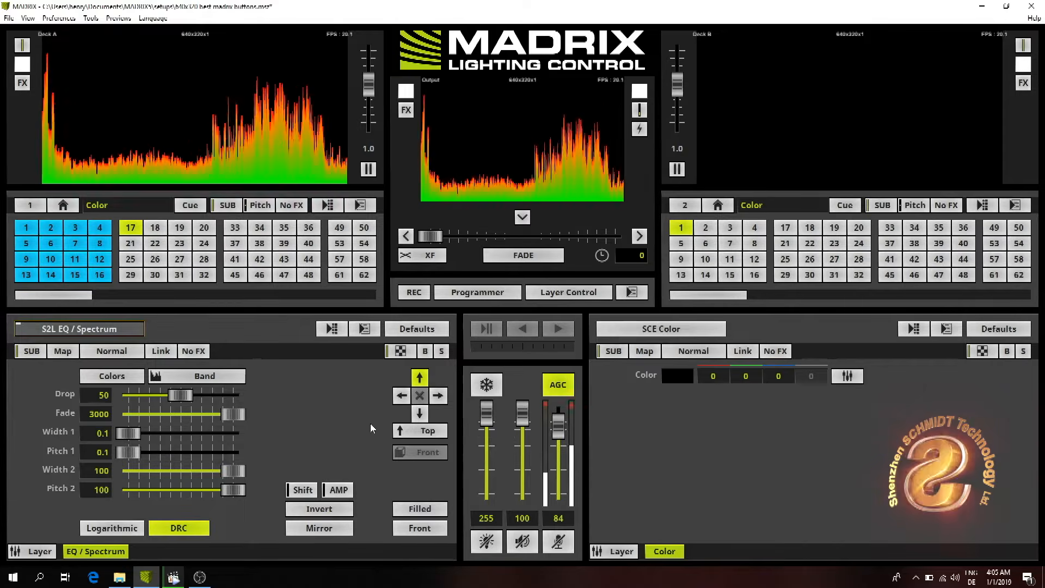
Set the spectrum's Drop to 100 and both Width 1 and Pitch 1 to 4.
left_click_drag(168, 392, 308, 397)
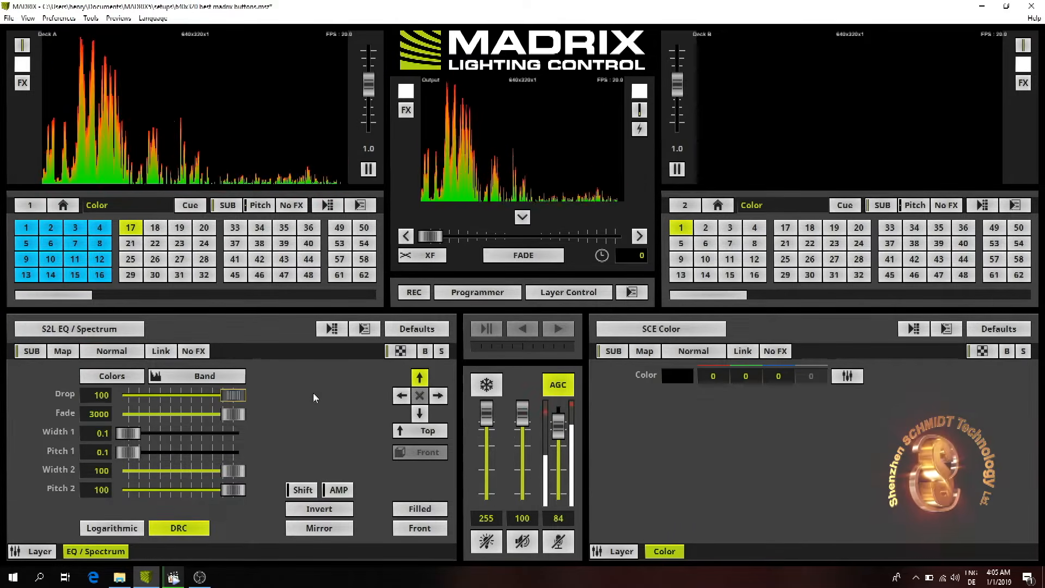
double_click(102, 433)
type("4")
key("Tab")
type("4")
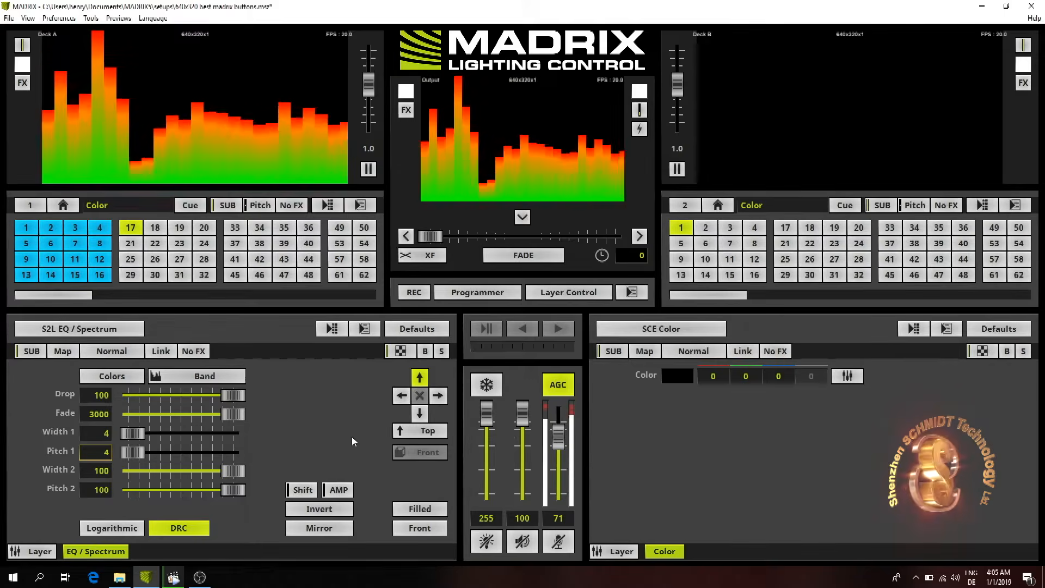
Map the spectrum in percent with a tiling Size Y of 70 and tile mode Mirror V, and enable its Mirror and Invert options.
left_click(63, 352)
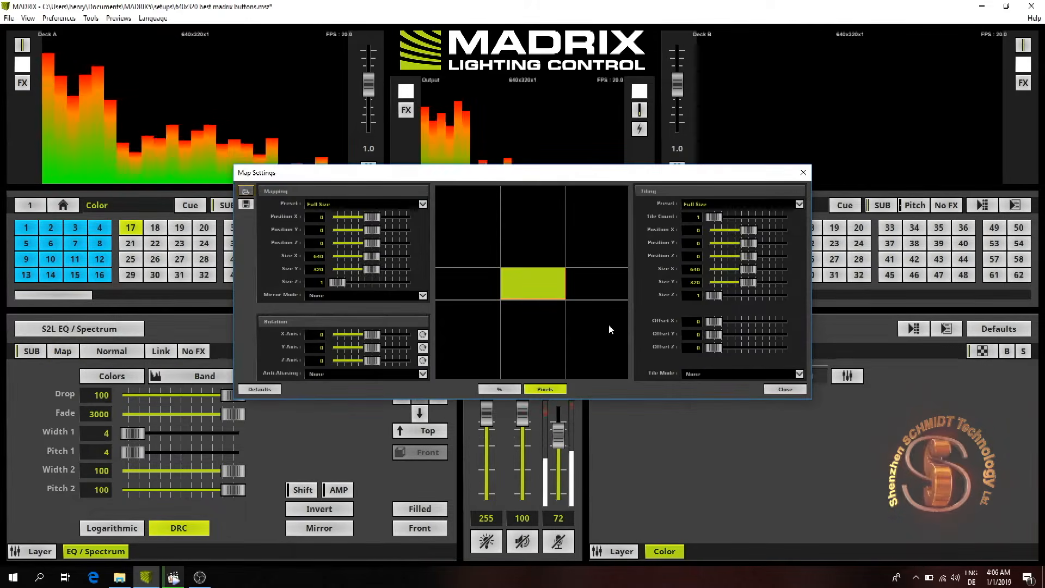
left_click(508, 389)
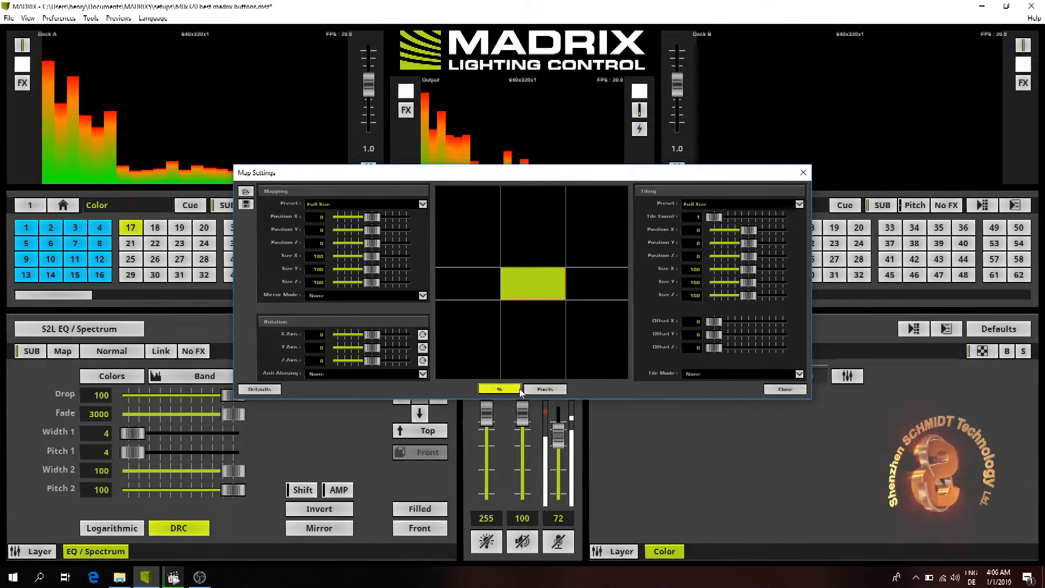
left_click(694, 282)
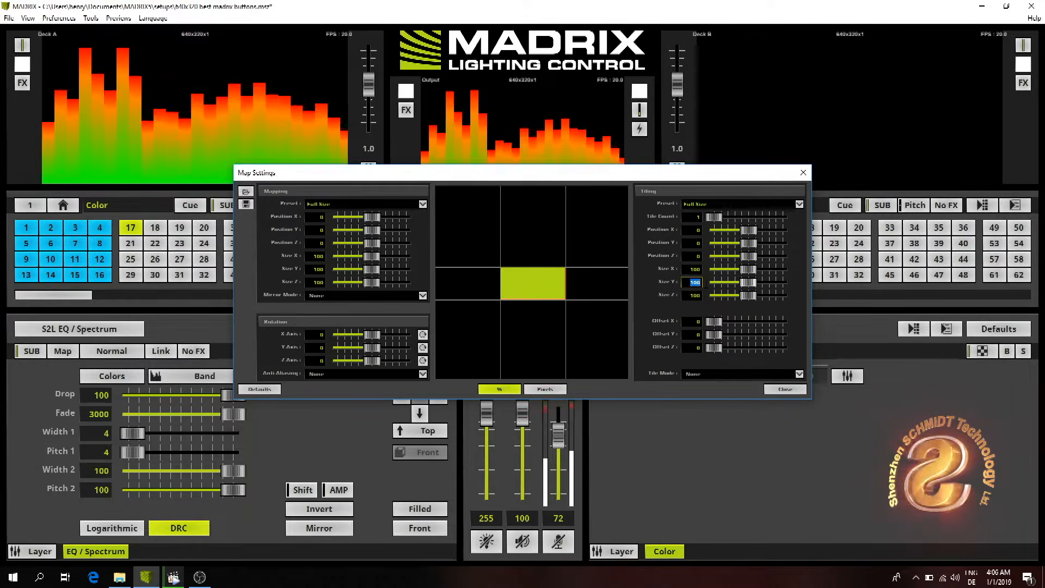
type("70")
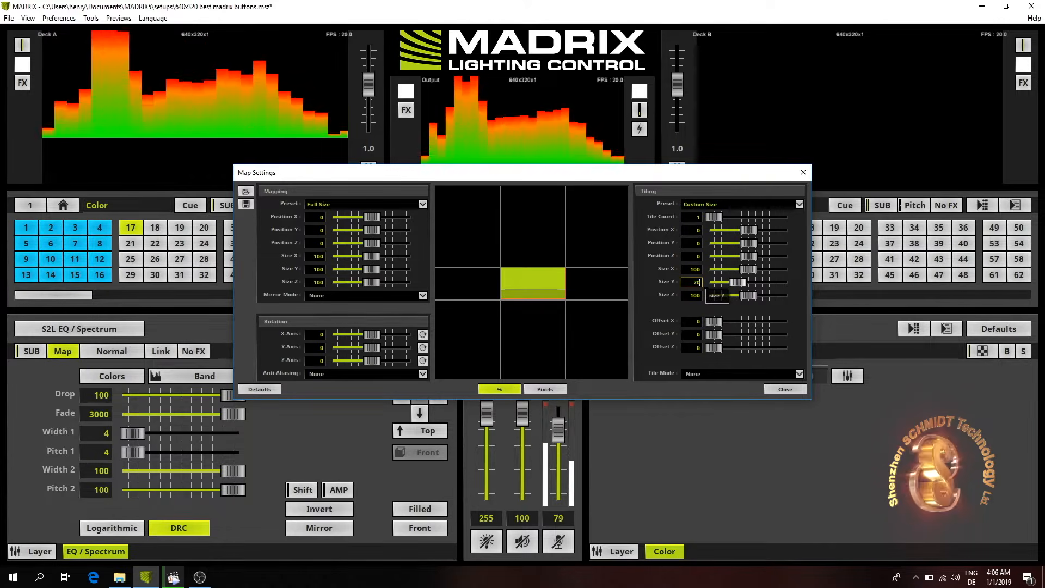
left_click(747, 374)
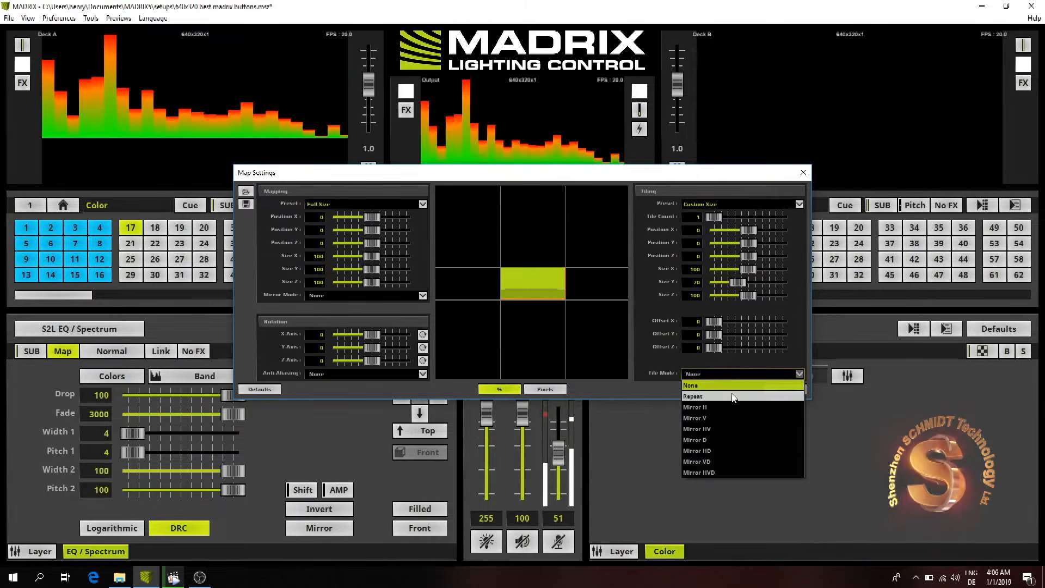
left_click(728, 417)
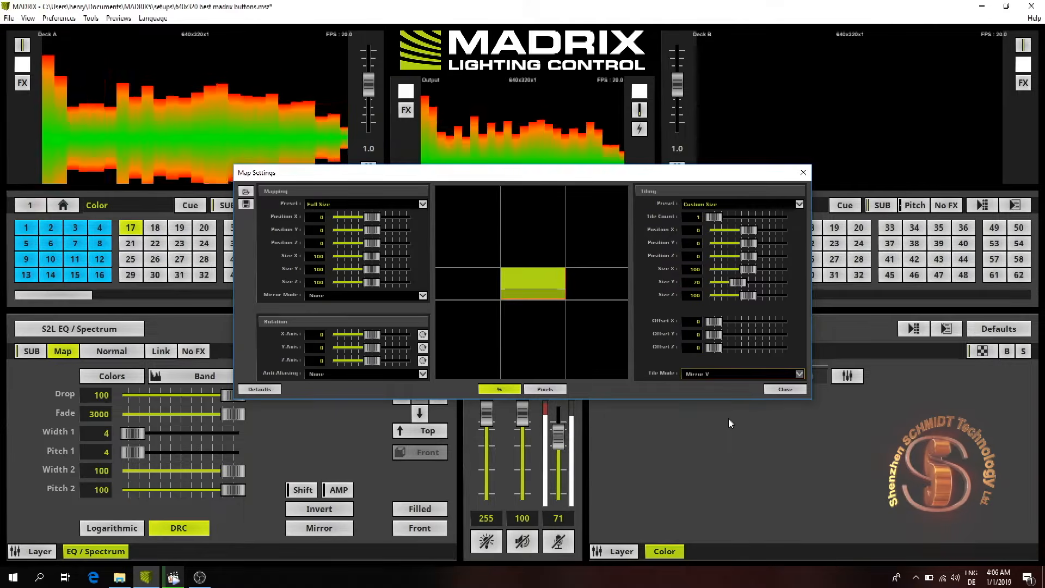
left_click(792, 389)
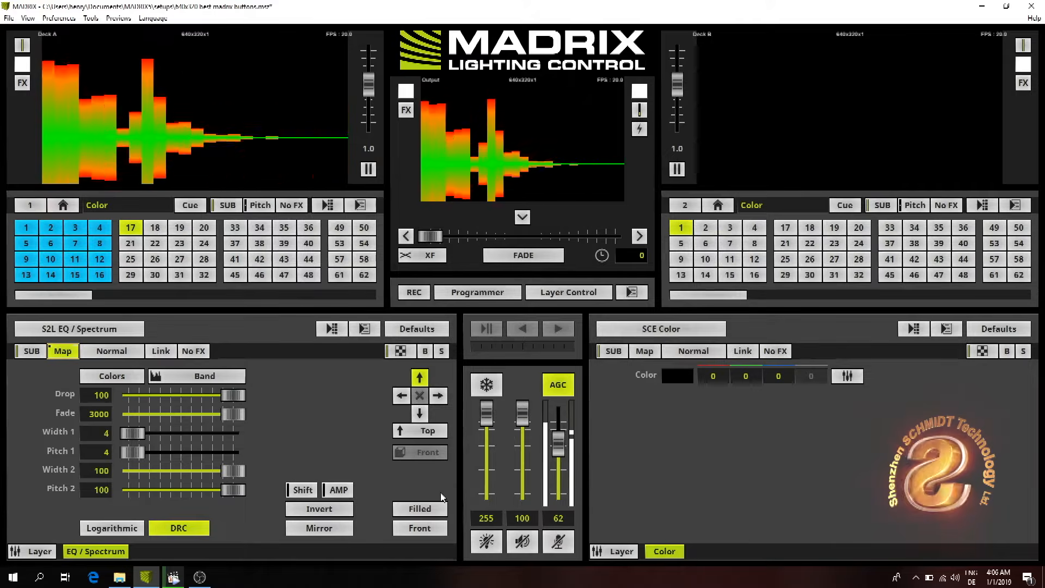
left_click(335, 530)
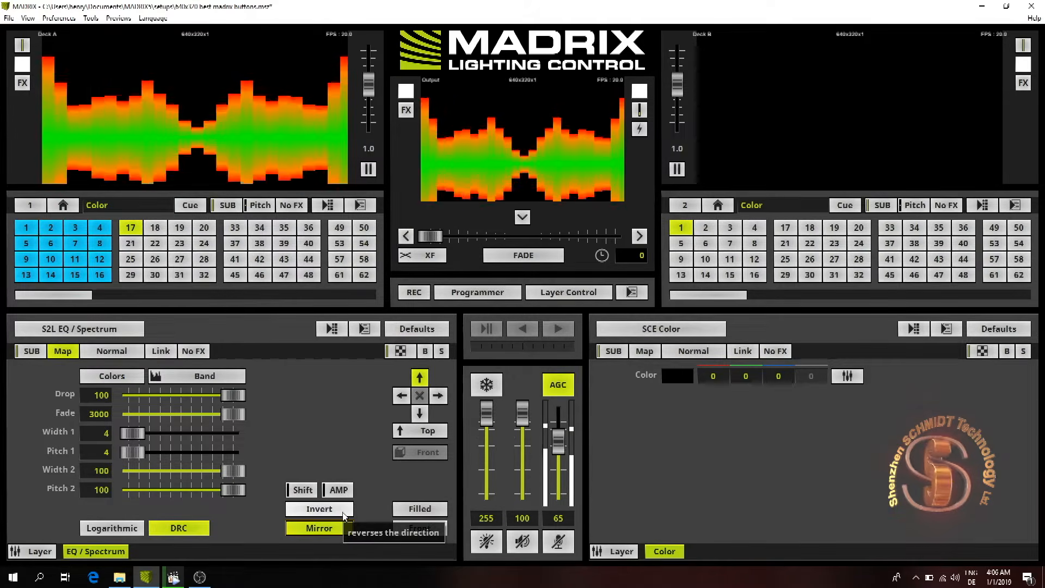
left_click(343, 514)
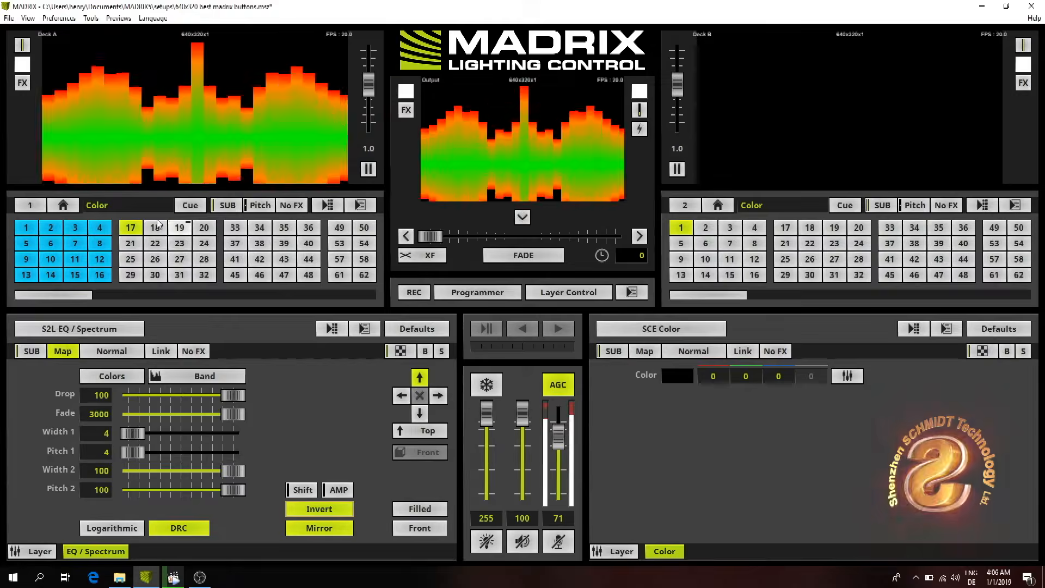
Add a new layer to place 17 with the SCE Gradient effect and set its direction to Right.
right_click(102, 555)
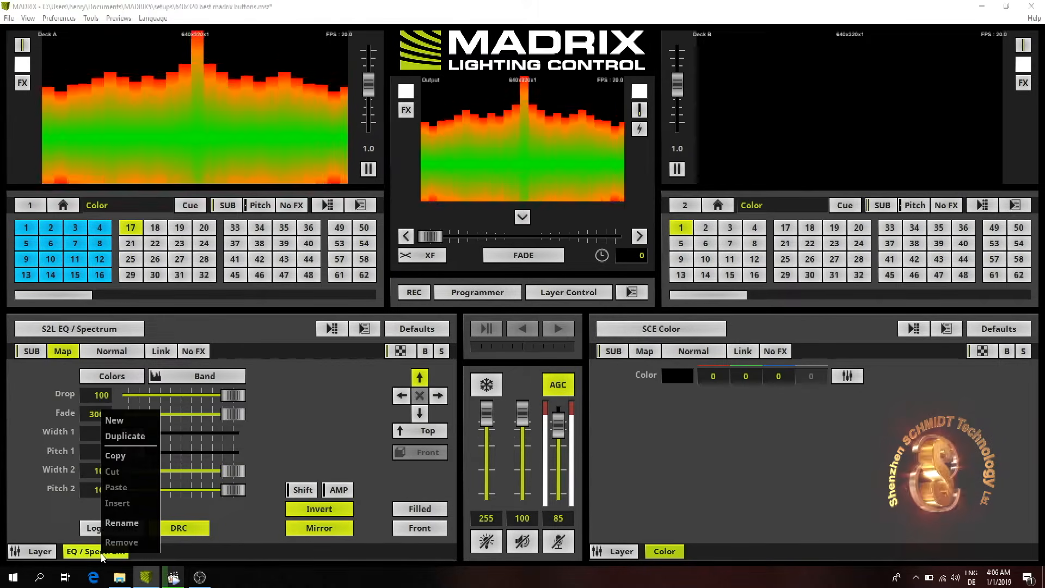
left_click(140, 427)
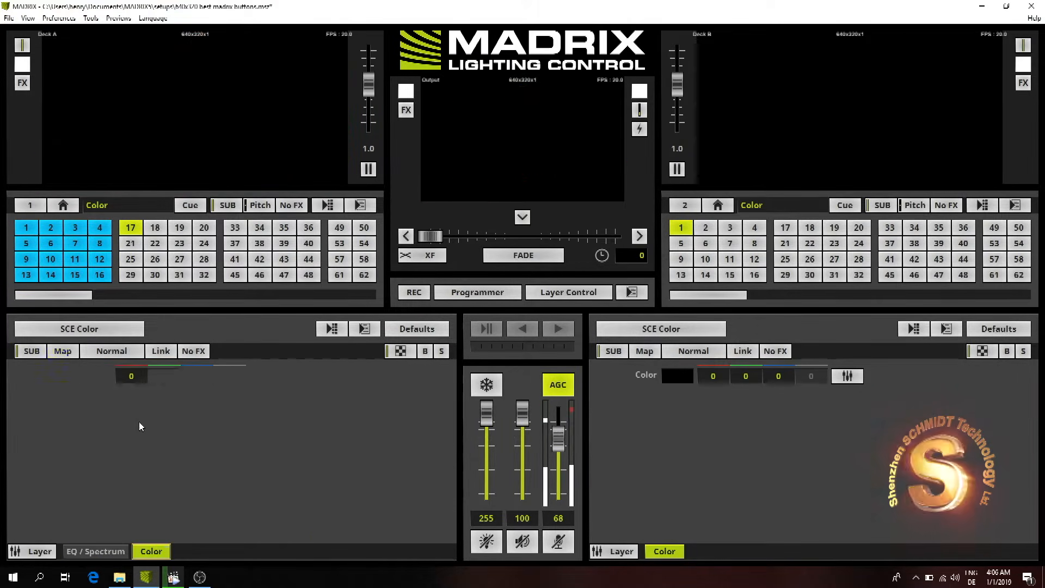
left_click(107, 329)
mouse_move(108, 350)
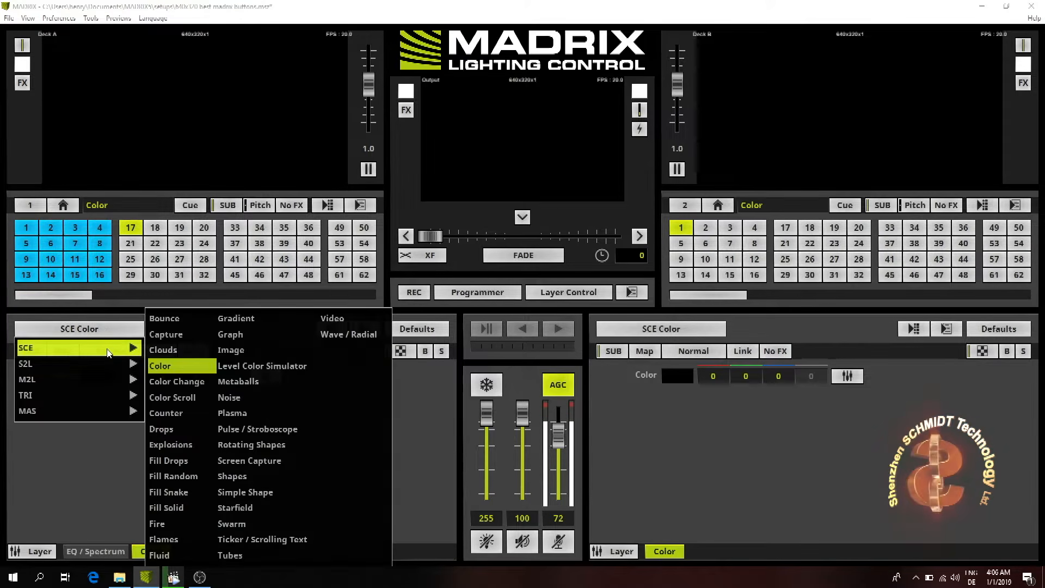
left_click(236, 319)
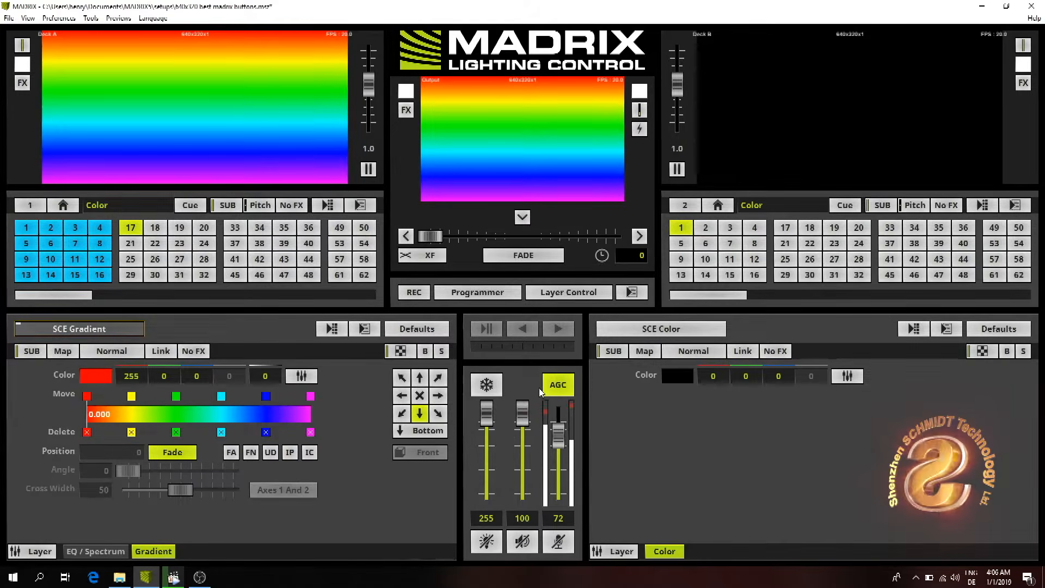
left_click(438, 396)
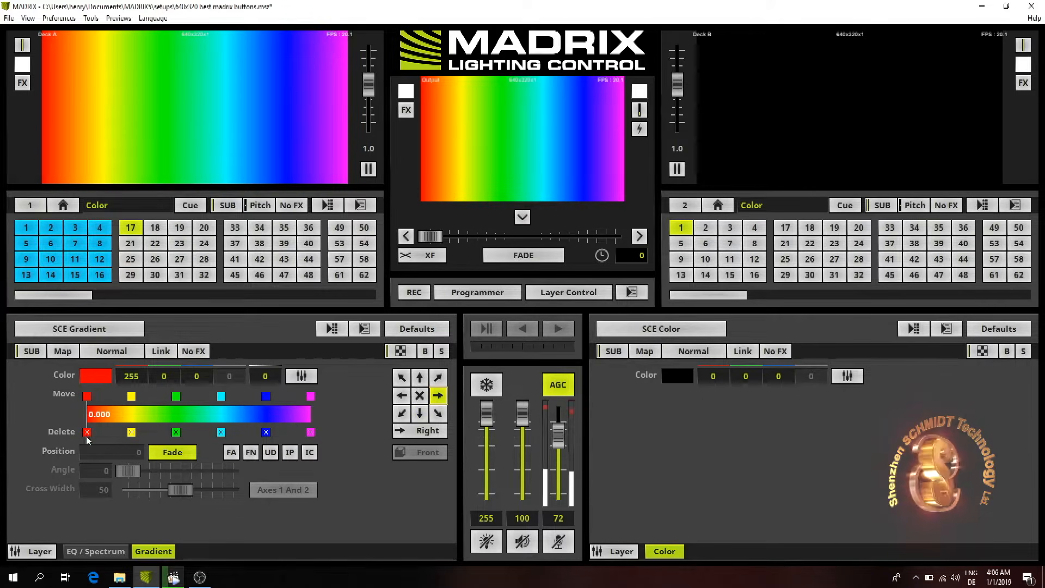
Delete all gradient colour stops except the red and yellow ones, and set both remaining end stops to black.
left_click(311, 432)
left_click(310, 431)
left_click(310, 431)
left_click(310, 432)
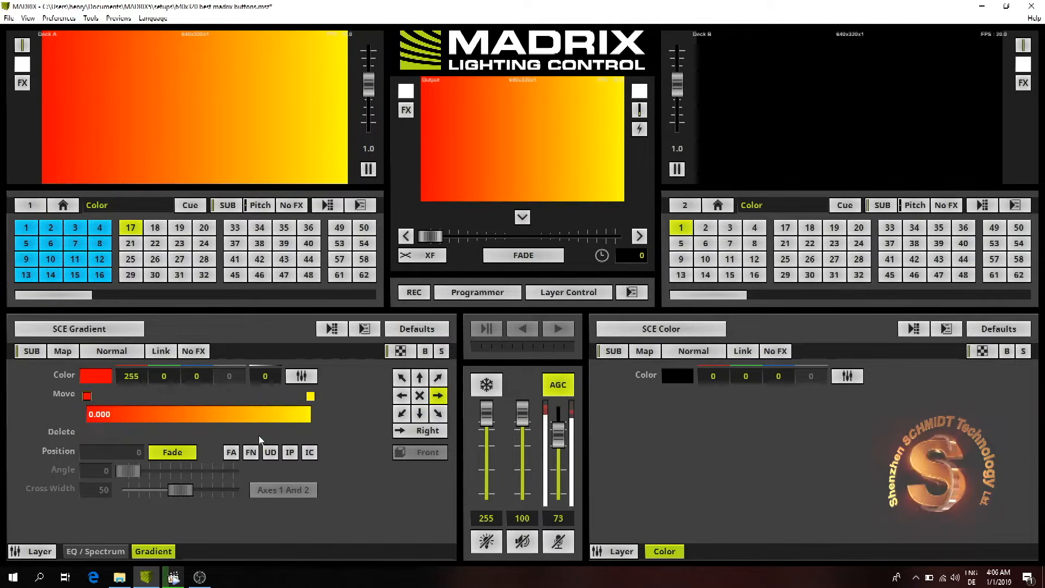
left_click_drag(100, 378, 105, 498)
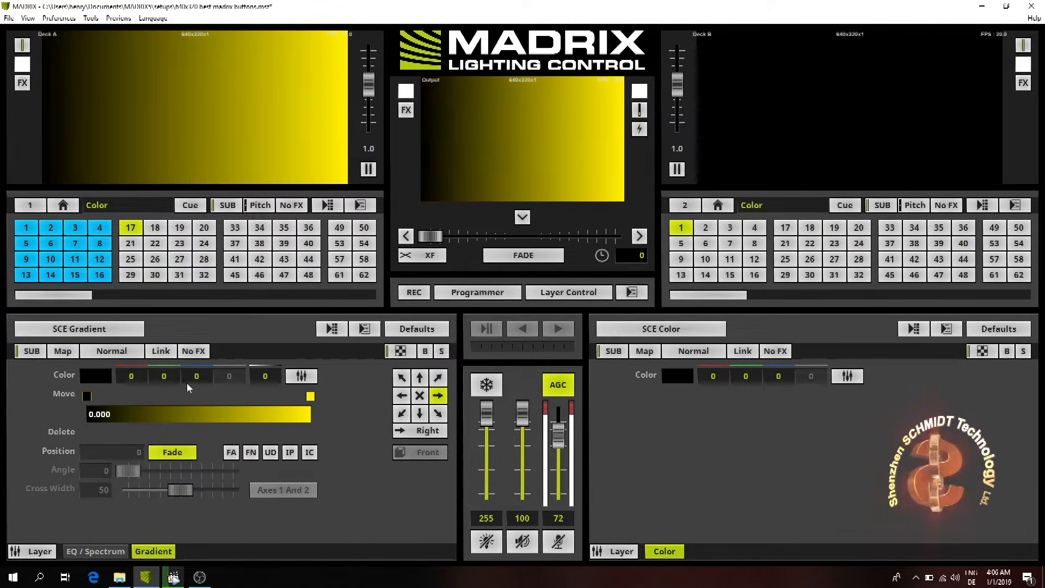
left_click(310, 396)
left_click_drag(105, 379, 109, 498)
Add a white colour stop in the middle of the gradient and distribute the stops uniformly.
left_click(204, 418)
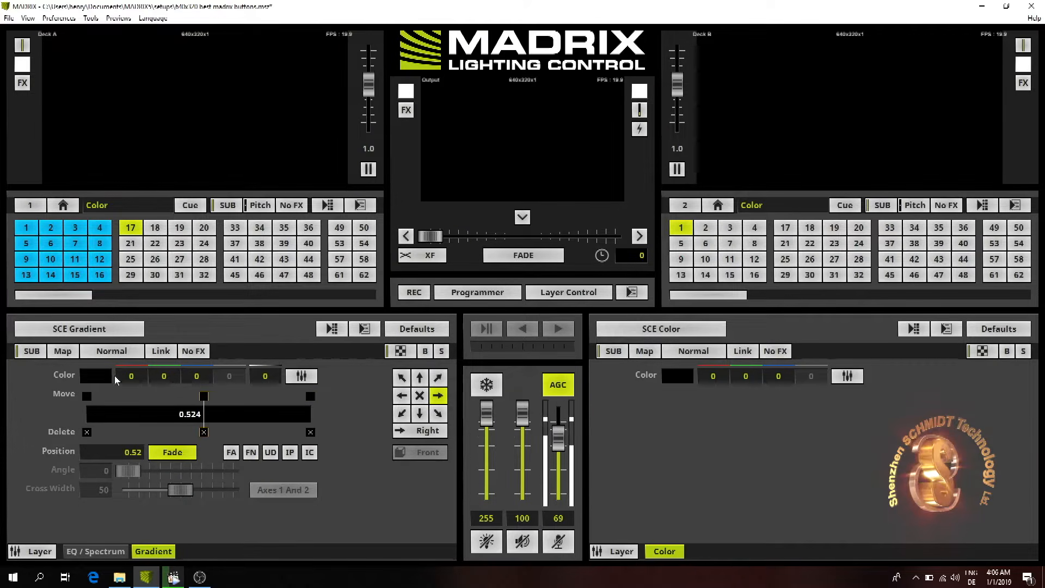
left_click_drag(104, 379, 87, 392)
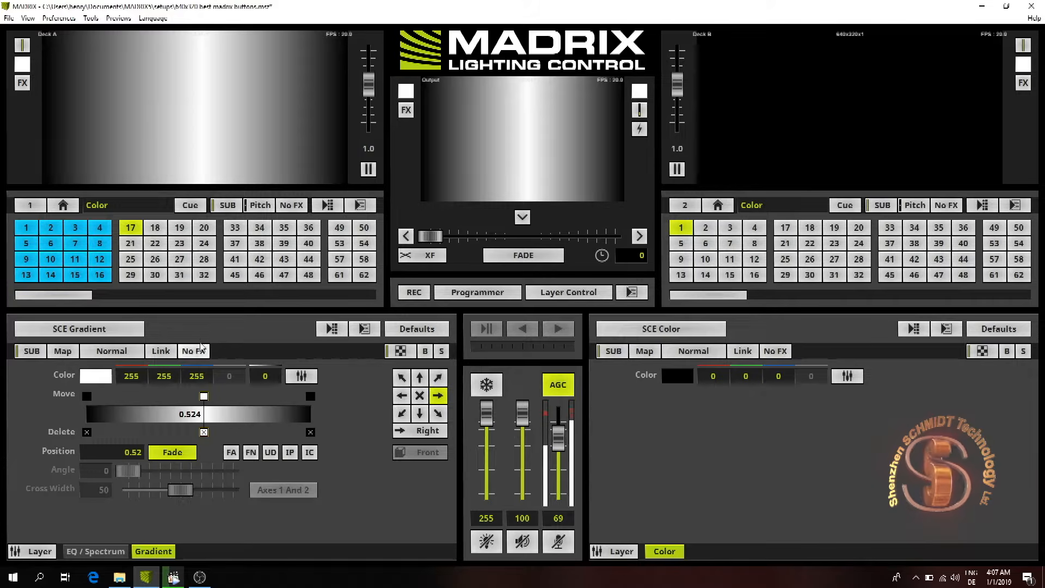
left_click(270, 452)
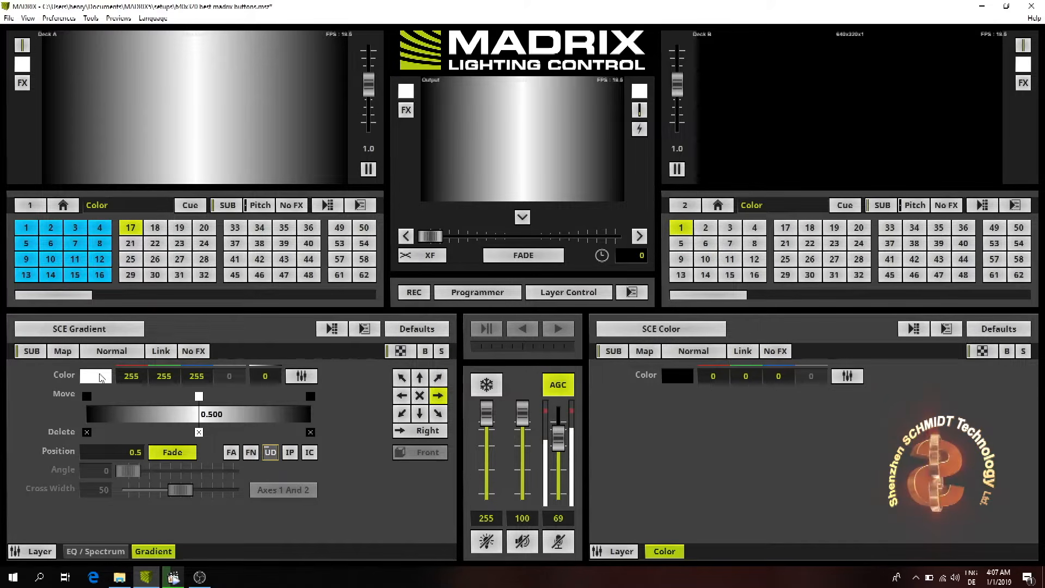
In the gradient layer's map settings, set the tiling Size X to 4 percent and the tile mode to Repeat.
left_click(64, 352)
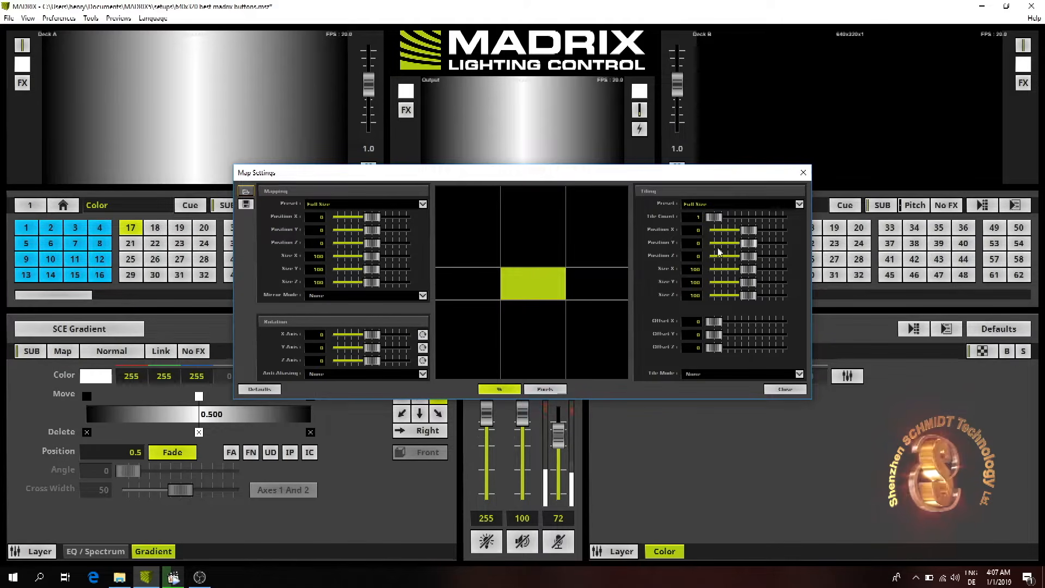
double_click(695, 269)
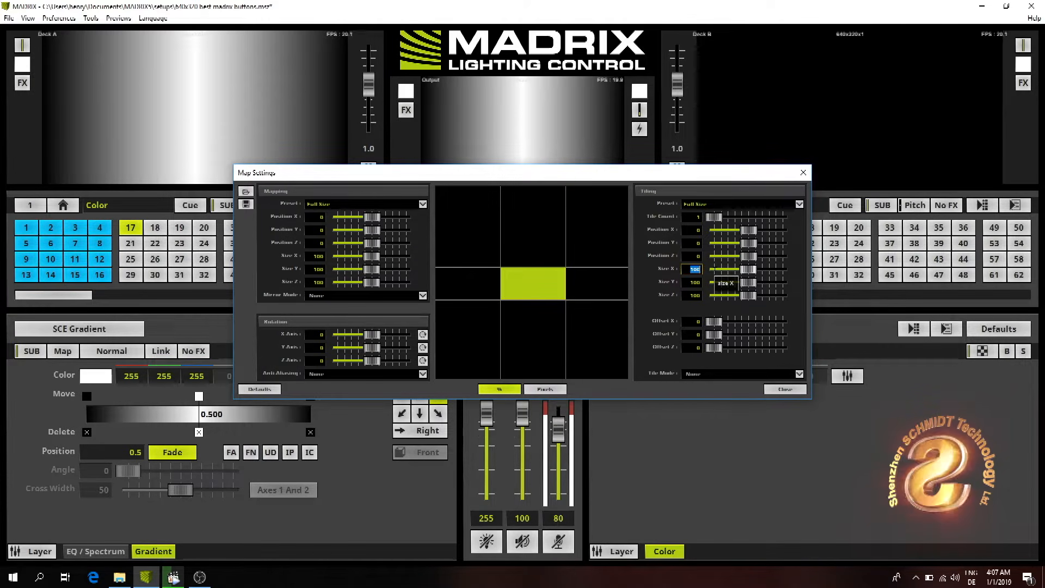
type("1")
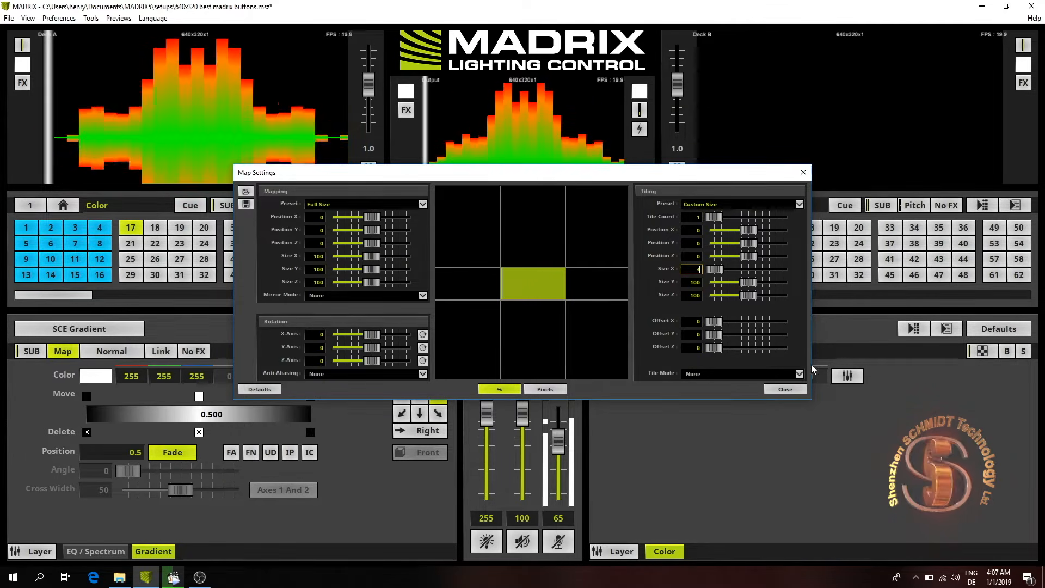
left_click(798, 374)
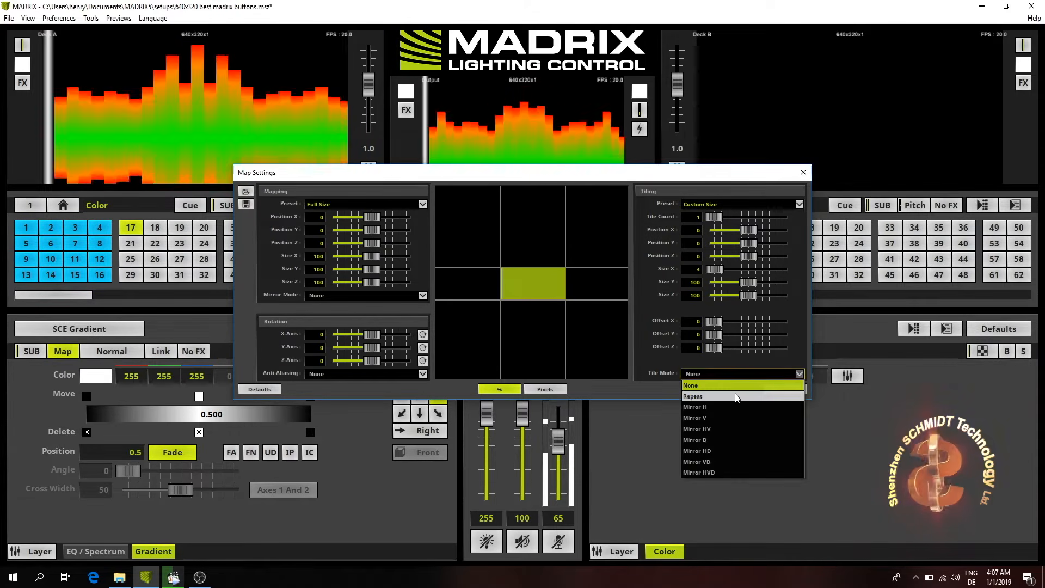
left_click(736, 398)
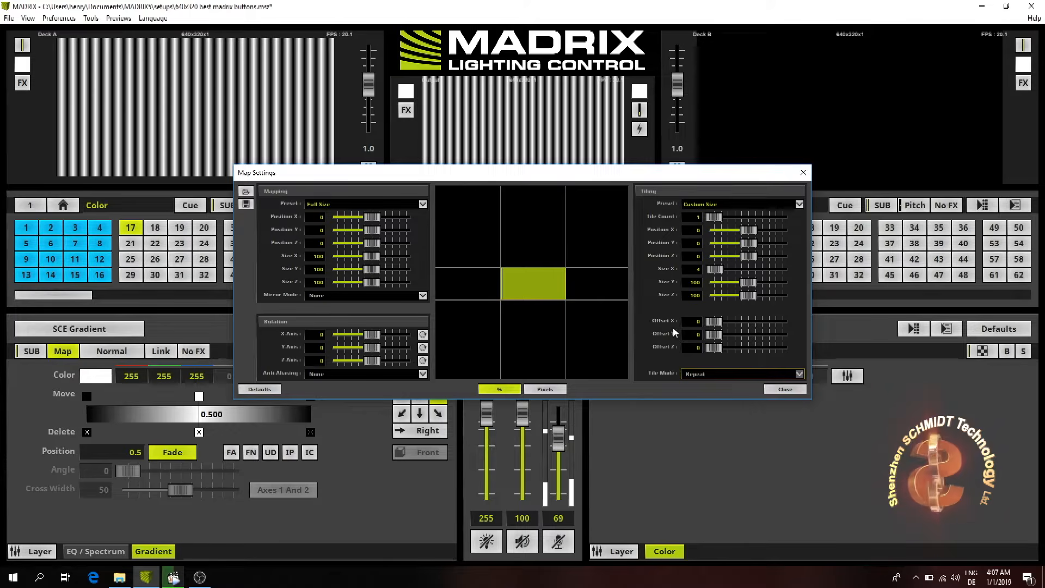
left_click(785, 389)
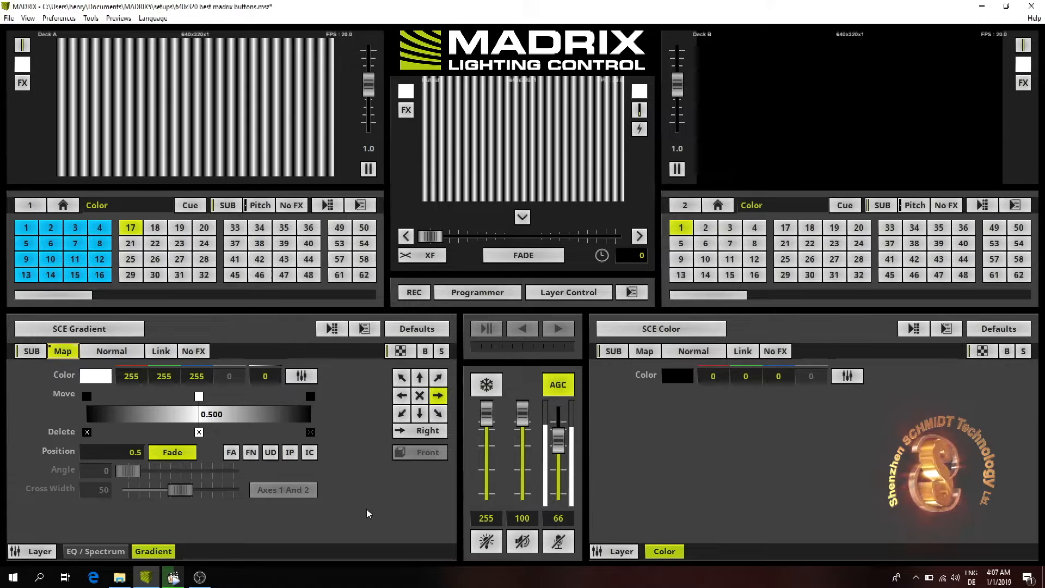
Set the gradient layer's mix mode to Mask and move its white colour stop to position 0.17.
left_click(119, 354)
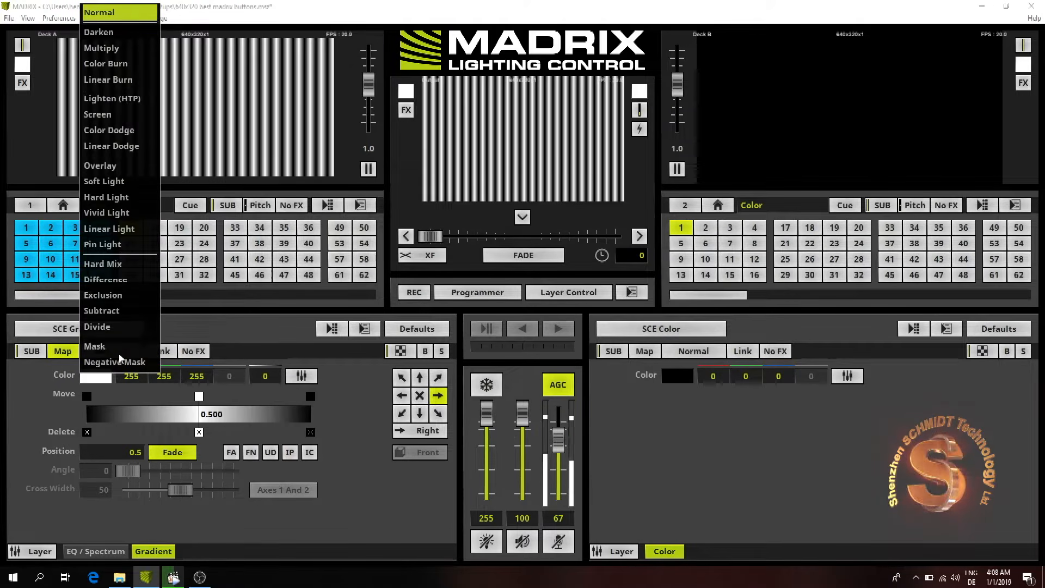
left_click(121, 351)
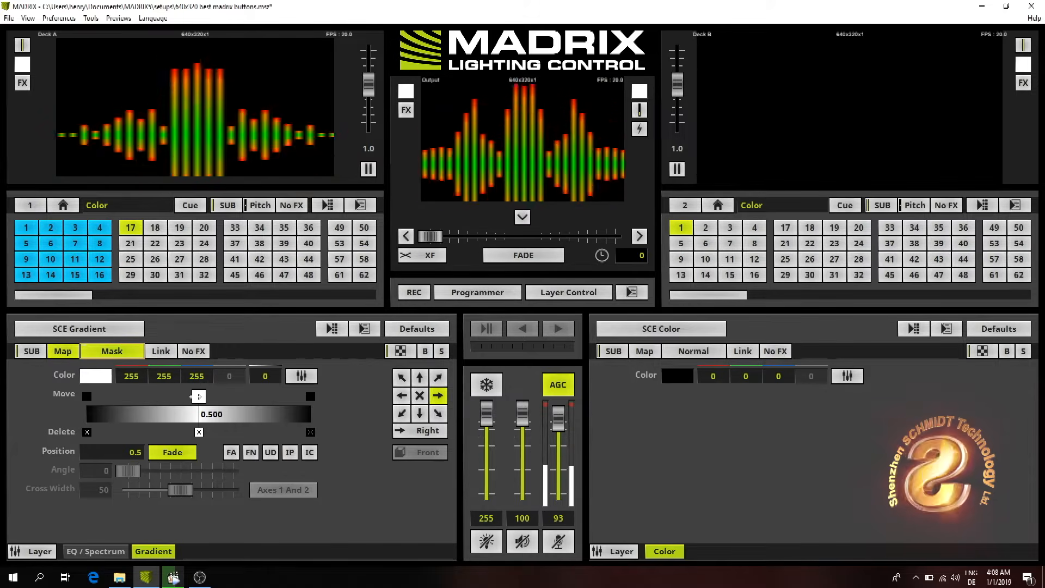
left_click_drag(199, 396, 139, 397)
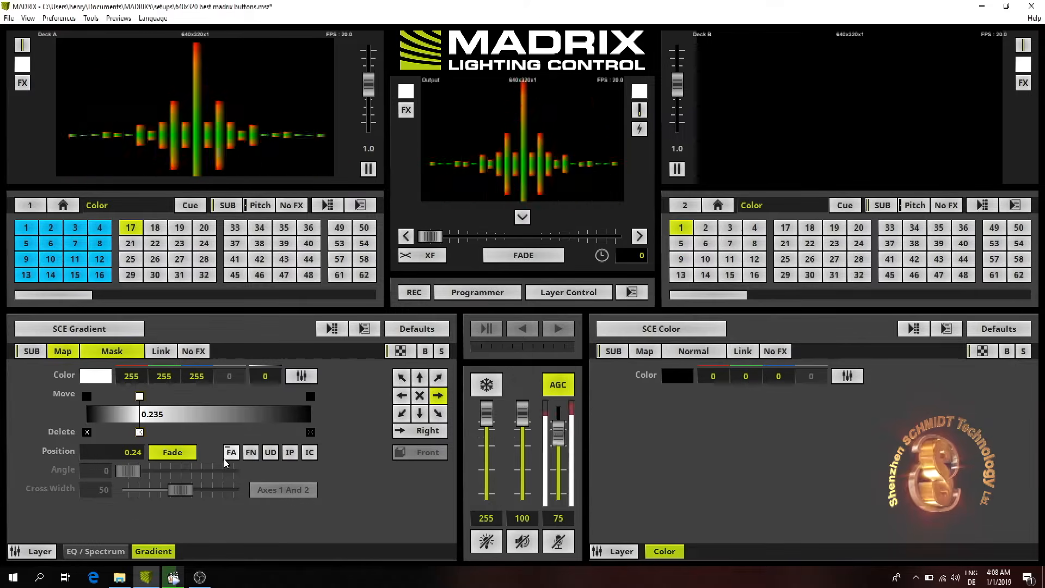
mouse_move(139, 396)
left_mouse_down()
mouse_move(285, 397)
mouse_move(125, 396)
left_mouse_up()
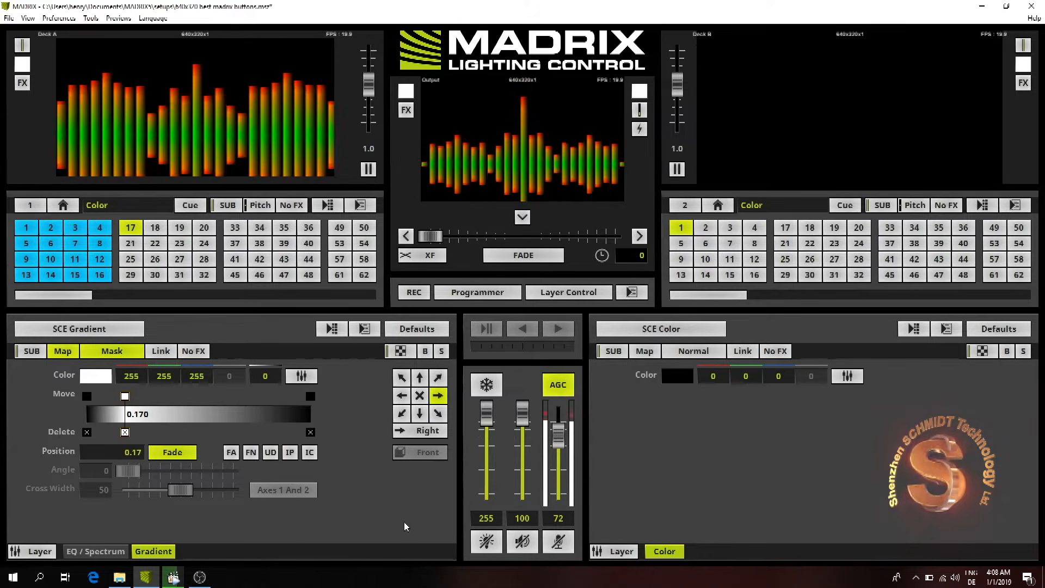
Rename the Gradient layer as "3D look".
right_click(163, 551)
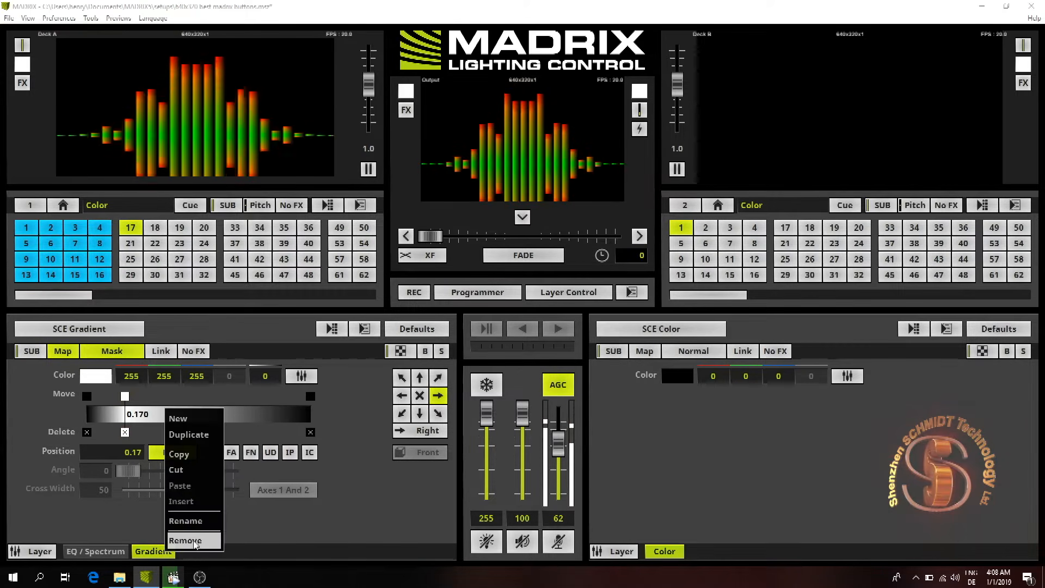
left_click(208, 519)
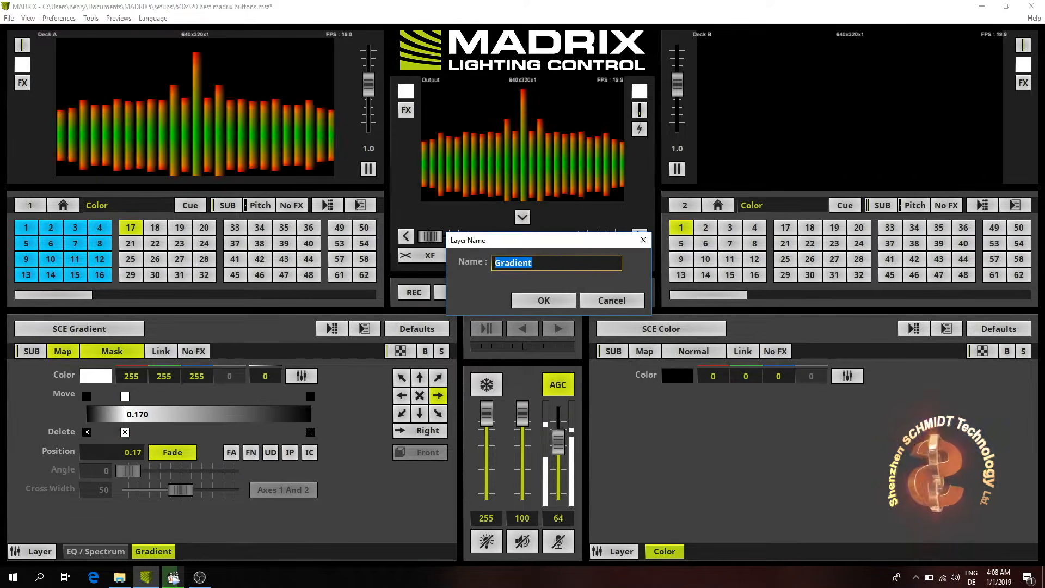
type("3")
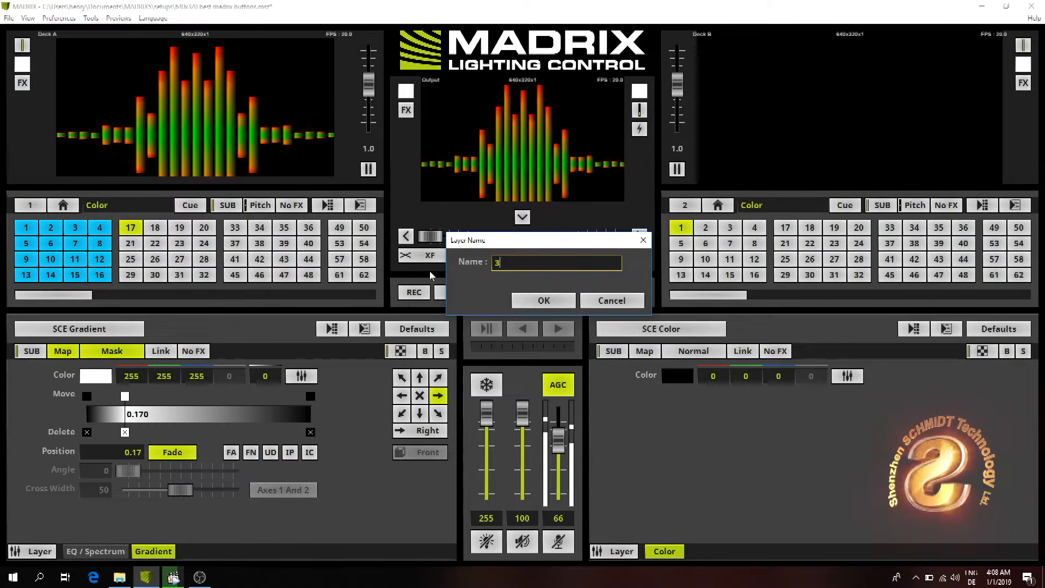
type("D l")
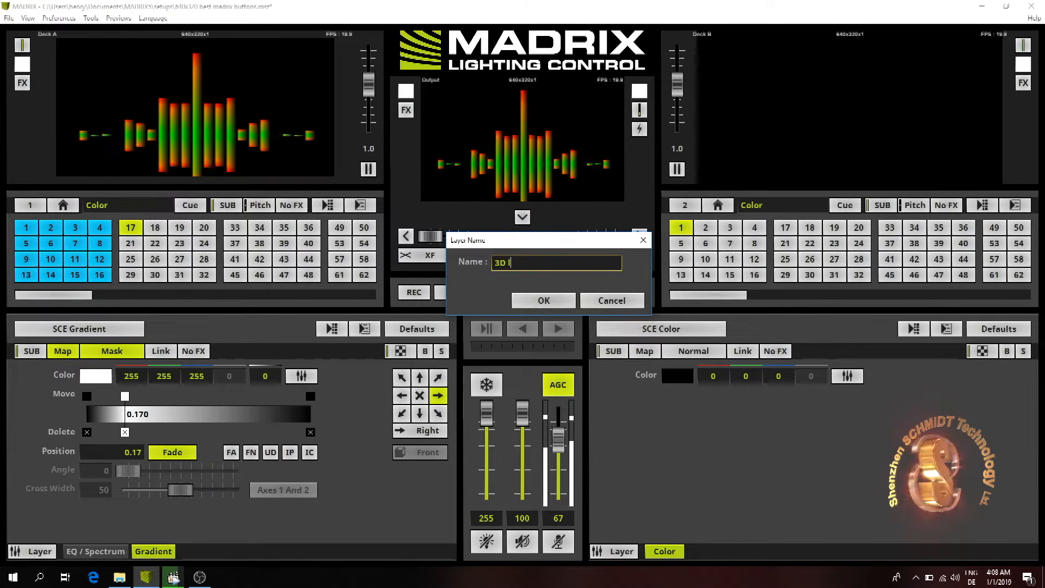
type("ook")
key("Return")
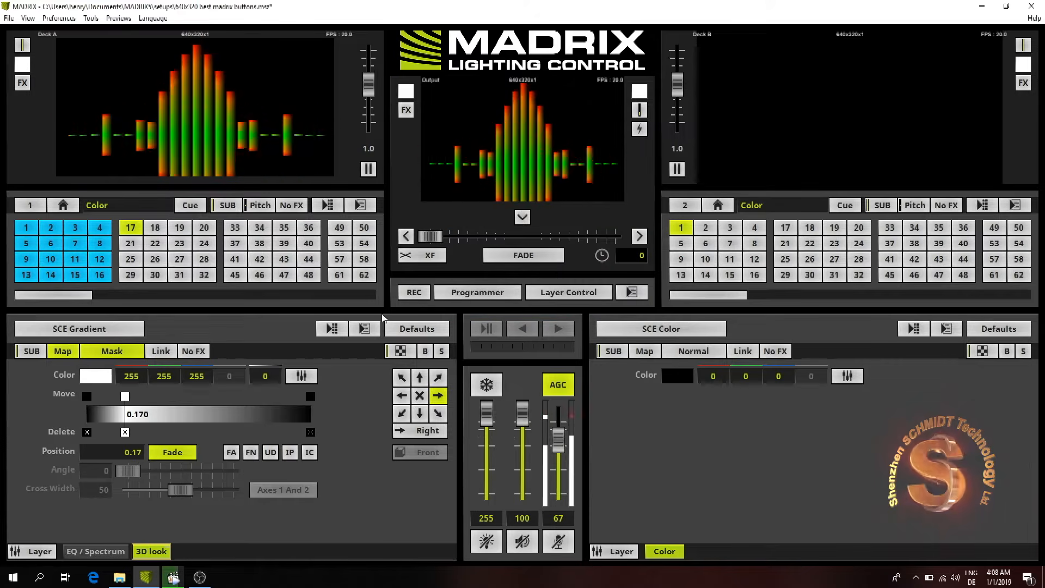
Rename the EQ / Spectrum layer as "EQ / Spectrum Main".
left_click(103, 551)
right_click(123, 548)
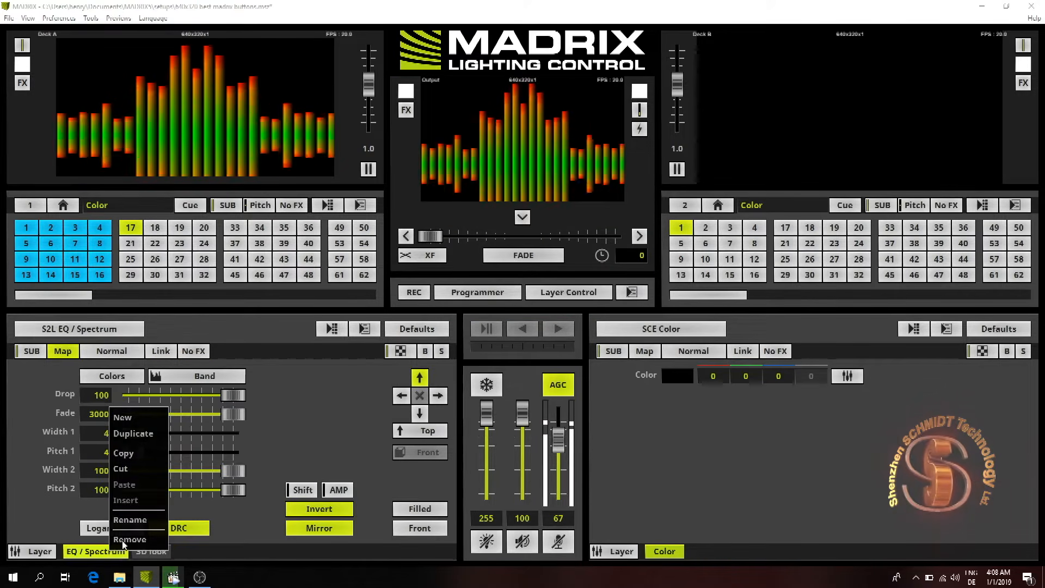
left_click(130, 519)
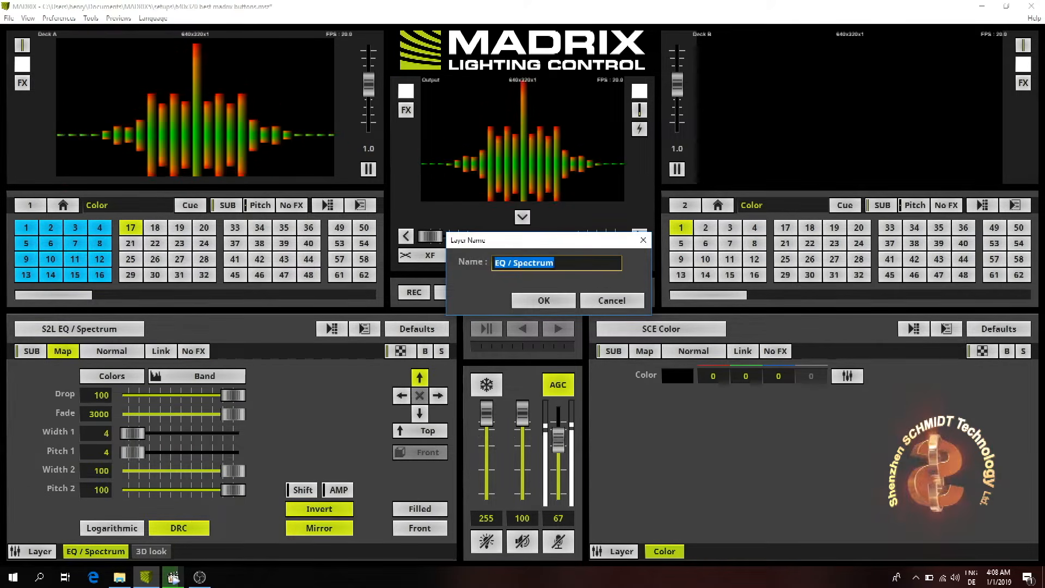
left_click(568, 262)
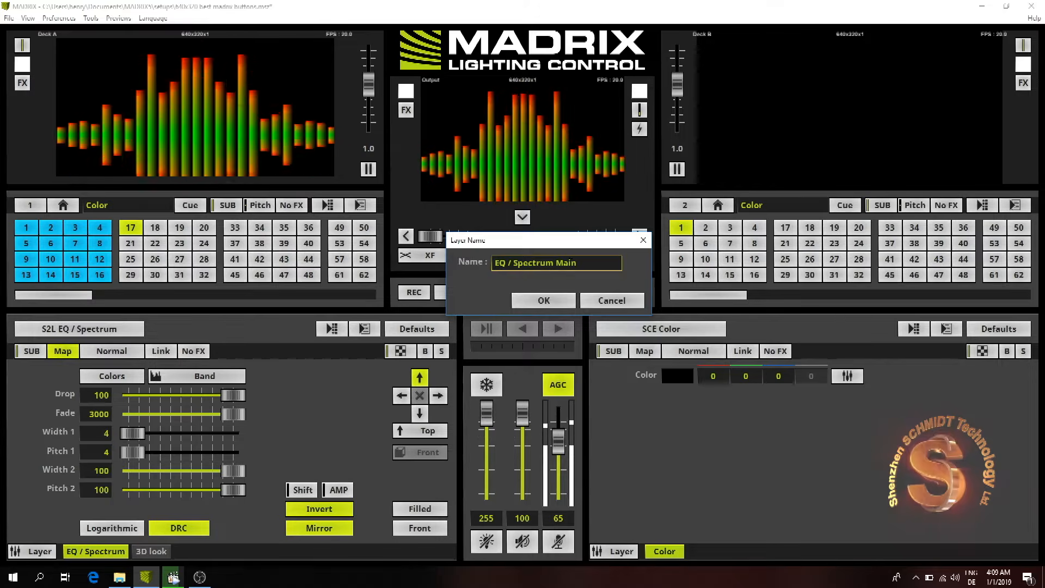
key("Return")
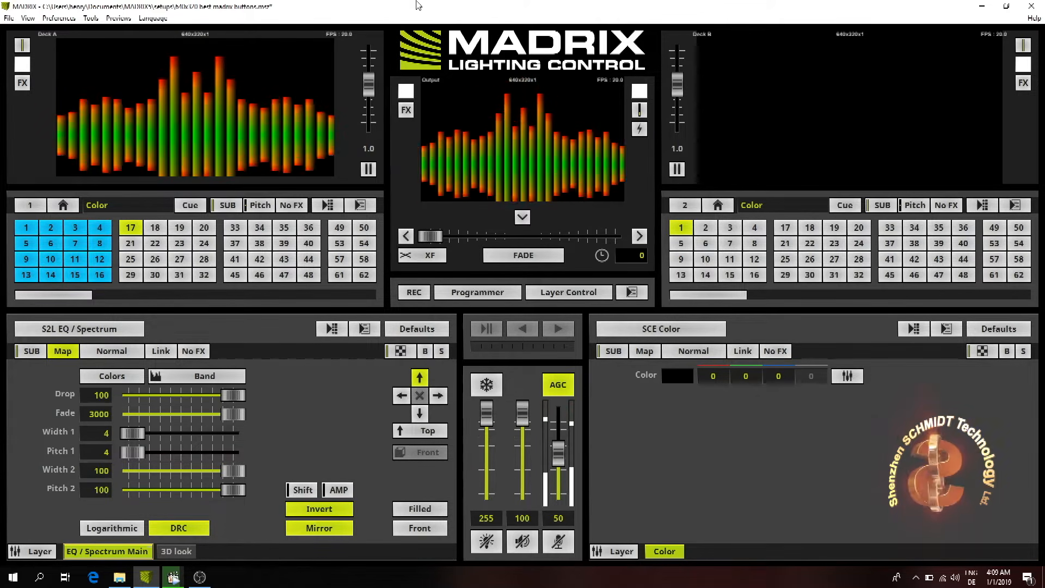
Duplicate the EQ / Spectrum Main layer and change the copy's effect to SCE Gradient.
right_click(108, 555)
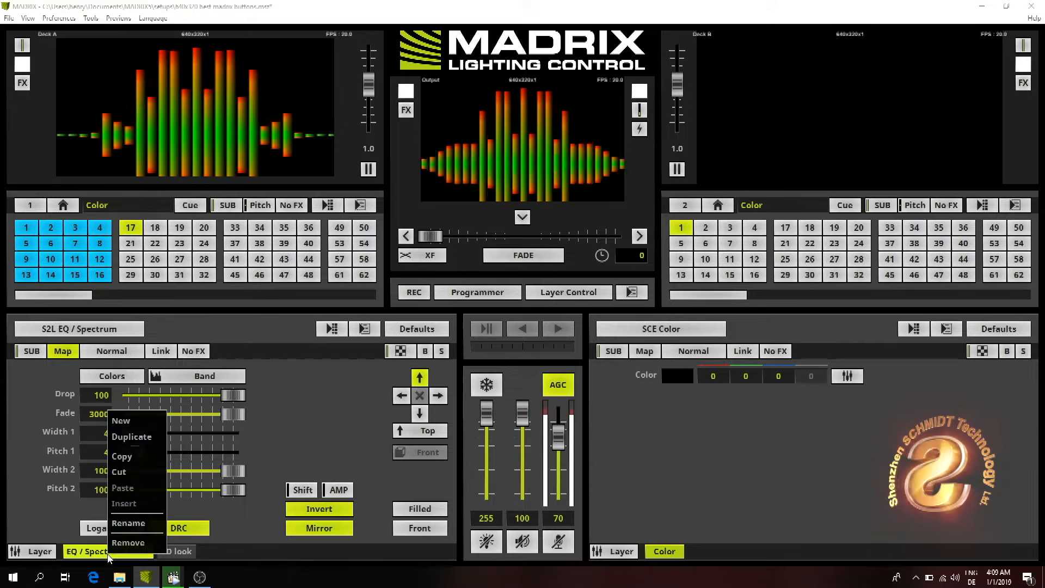
left_click(130, 438)
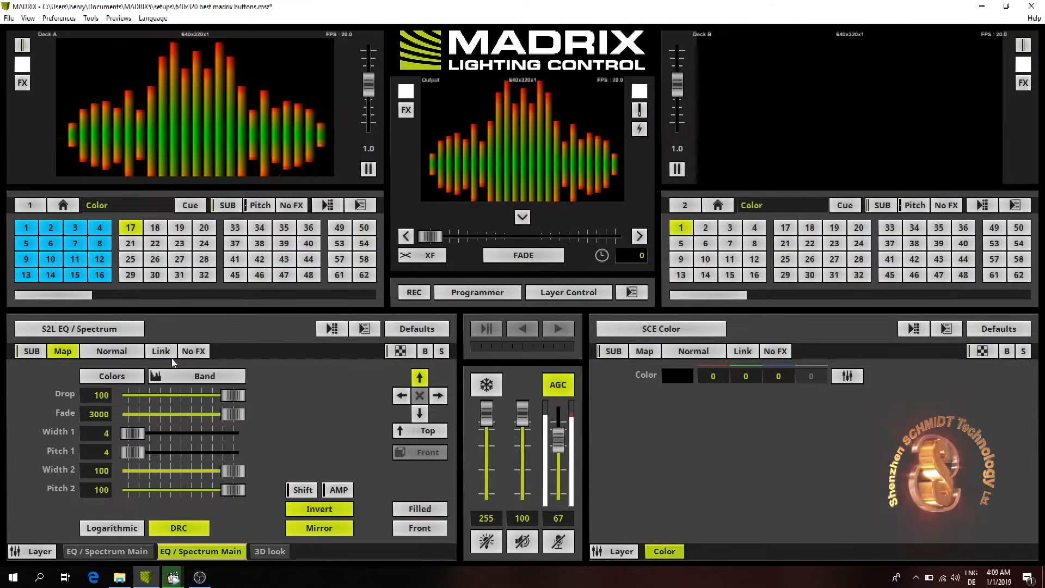
left_click(82, 329)
mouse_move(82, 363)
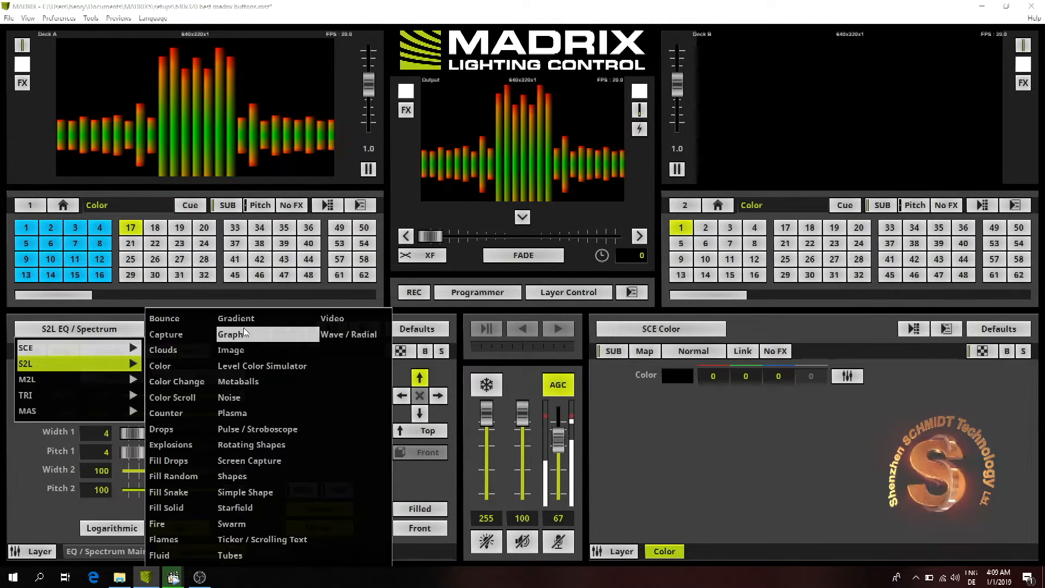
left_click(254, 318)
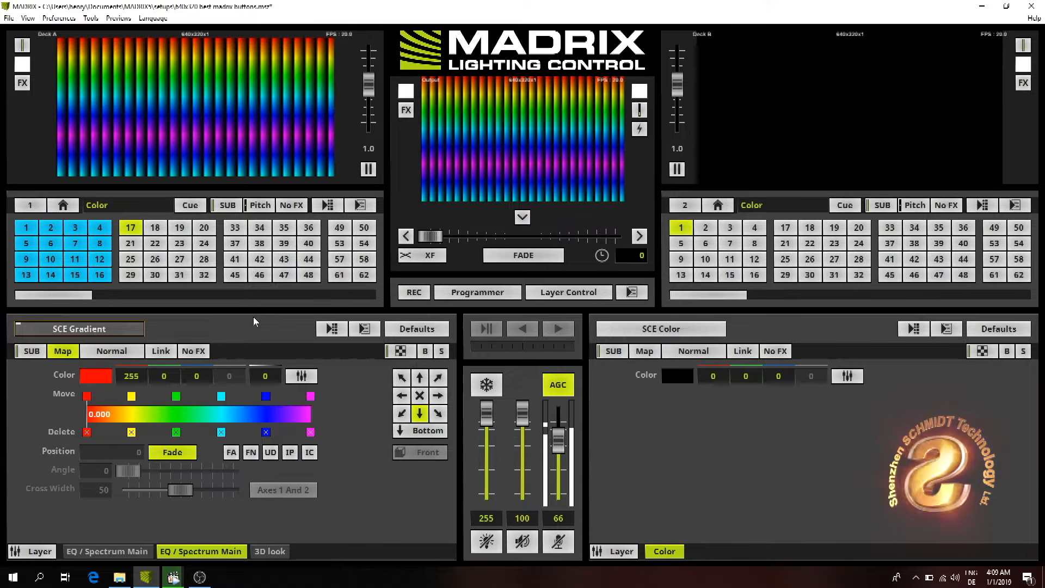
Move the new gradient layer behind the 3D look layer in the layer order and reset its mapping to default.
left_click_drag(201, 551, 285, 552)
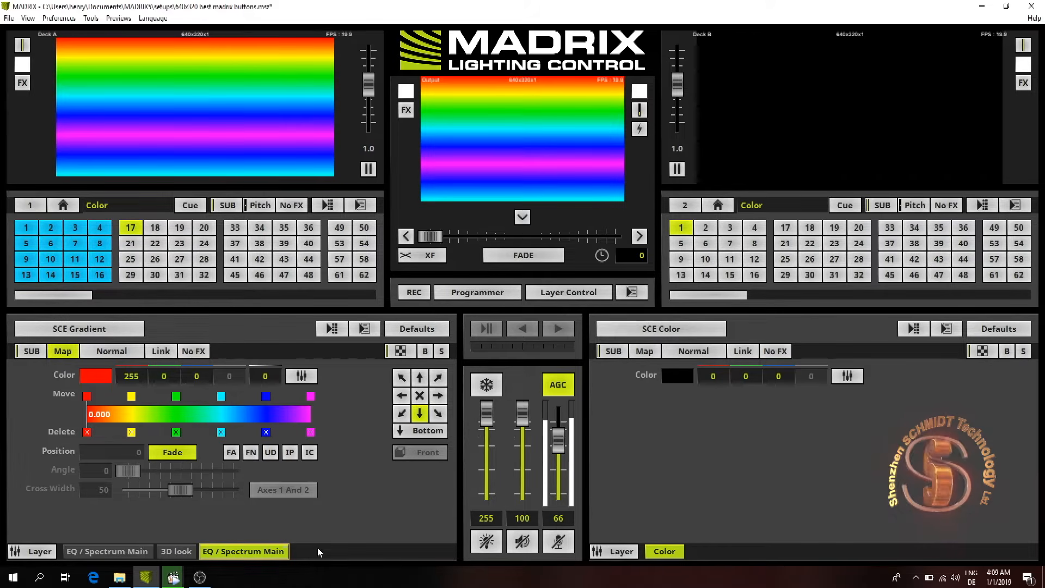
left_click(70, 355)
left_click(67, 445)
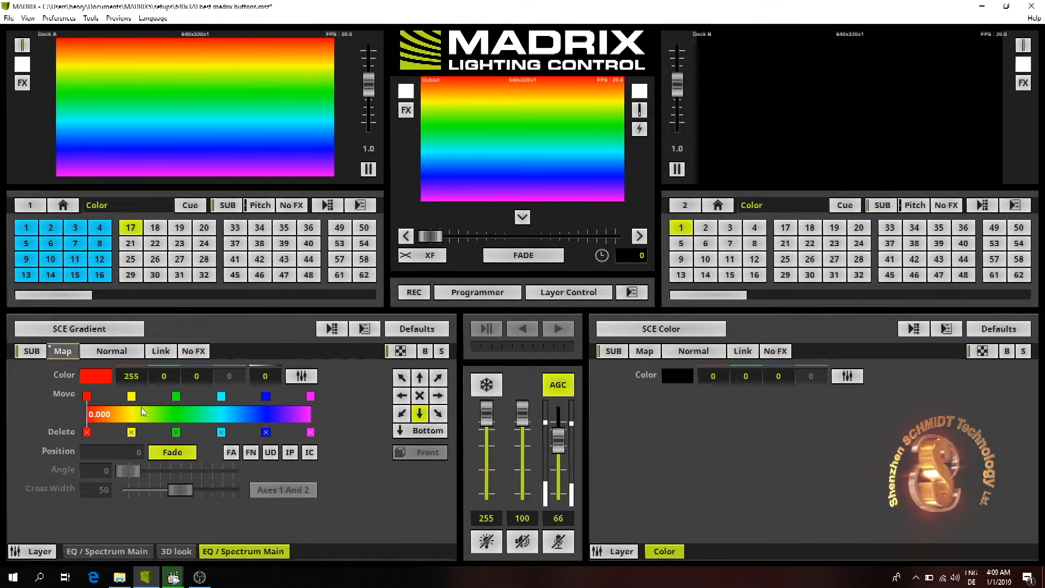
Delete the gradient's first four colour stops, then set the remaining start stop to white and the end stop to black.
left_click(87, 432)
left_click(87, 433)
left_click(87, 433)
left_click(87, 433)
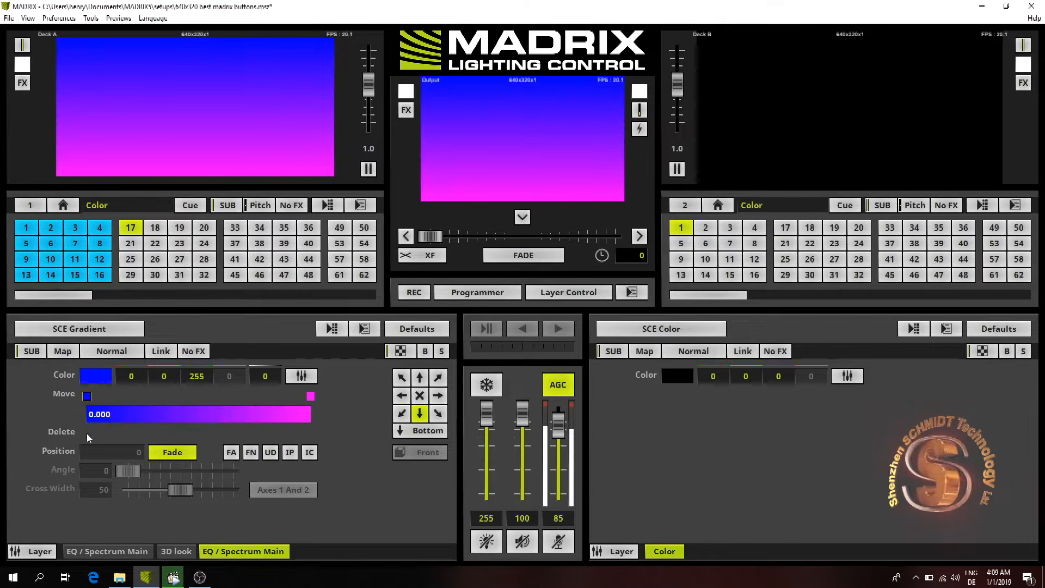
left_click(101, 377)
left_click(86, 383)
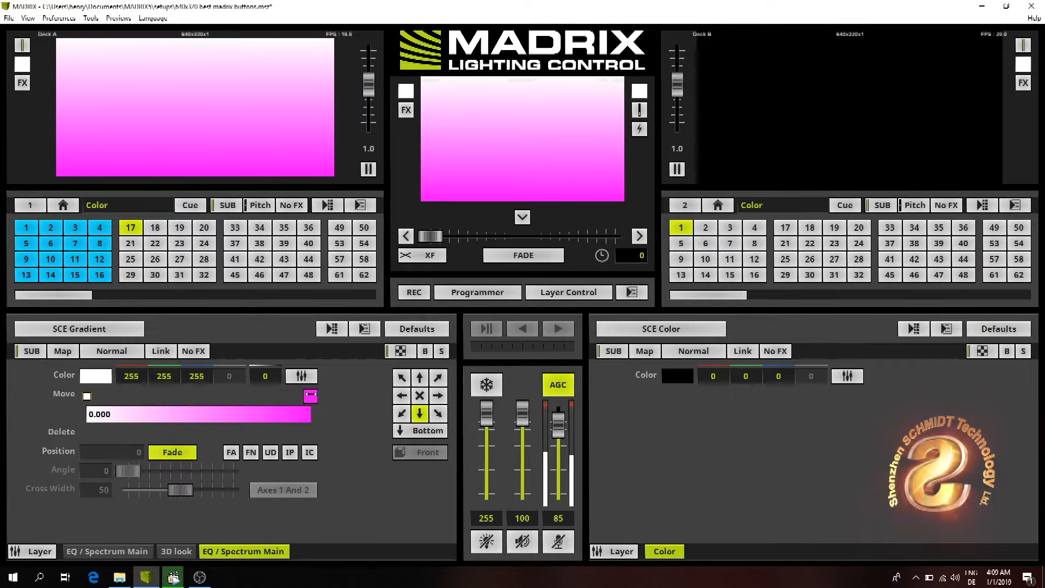
left_click(310, 397)
left_click_drag(97, 376, 196, 495)
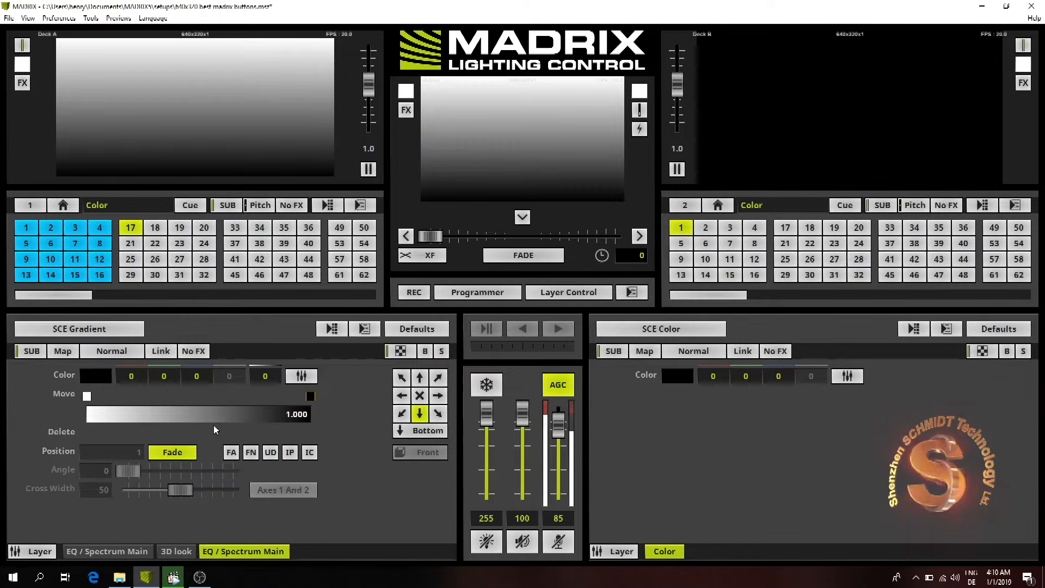
Add a white colour stop at position 0.7 and a black one right beside it at 0.72.
left_click(207, 415)
left_click_drag(242, 417, 245, 415)
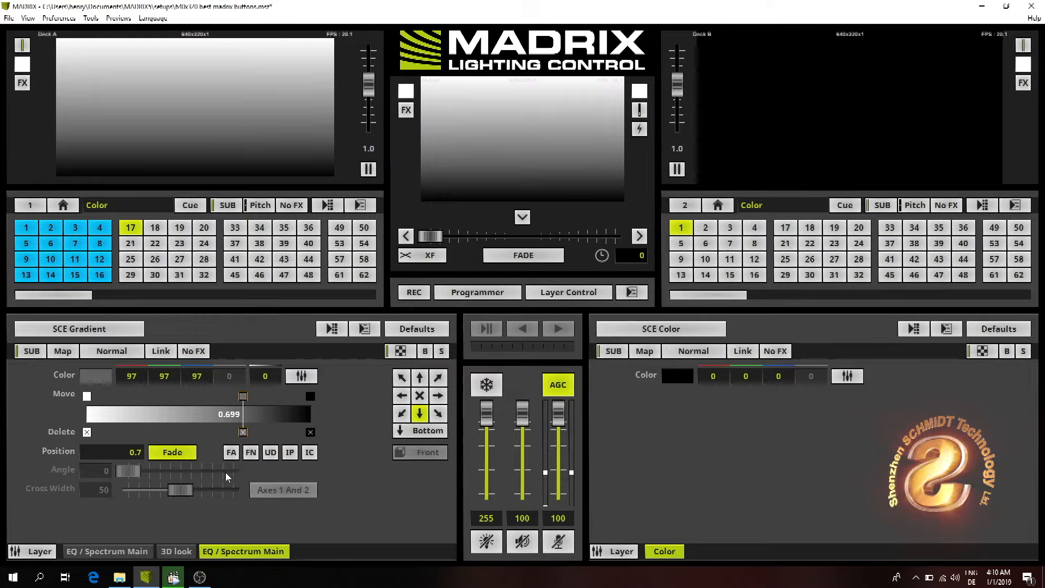
mouse_move(92, 379)
left_mouse_down()
mouse_move(88, 459)
mouse_move(85, 389)
left_mouse_up()
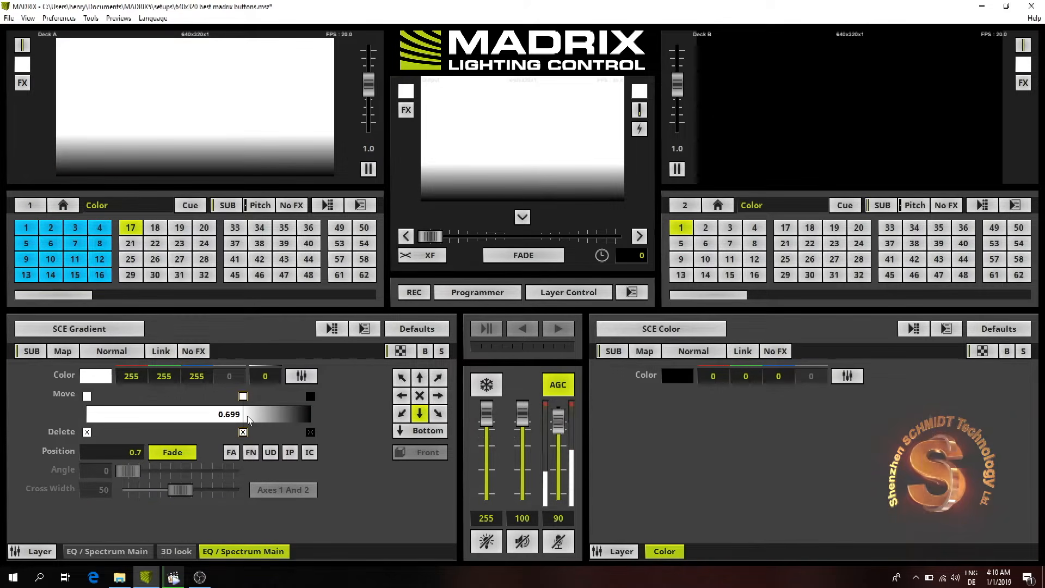
left_click_drag(244, 417, 249, 419)
left_click_drag(100, 377, 74, 550)
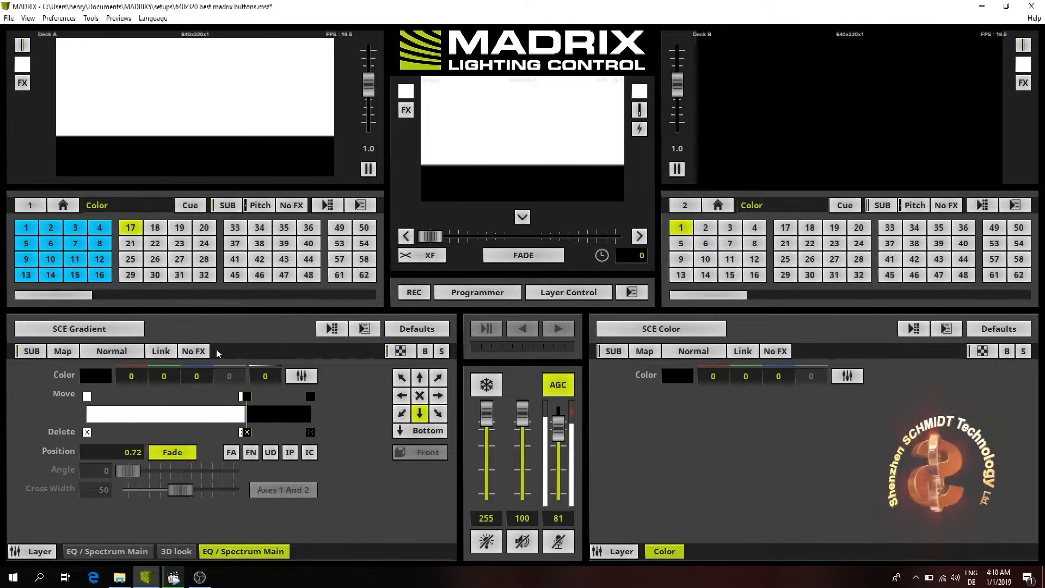
Add a grey colour stop (134, 134, 134) at position 0.74 and set the layer's mix mode to Mask.
left_click(252, 416)
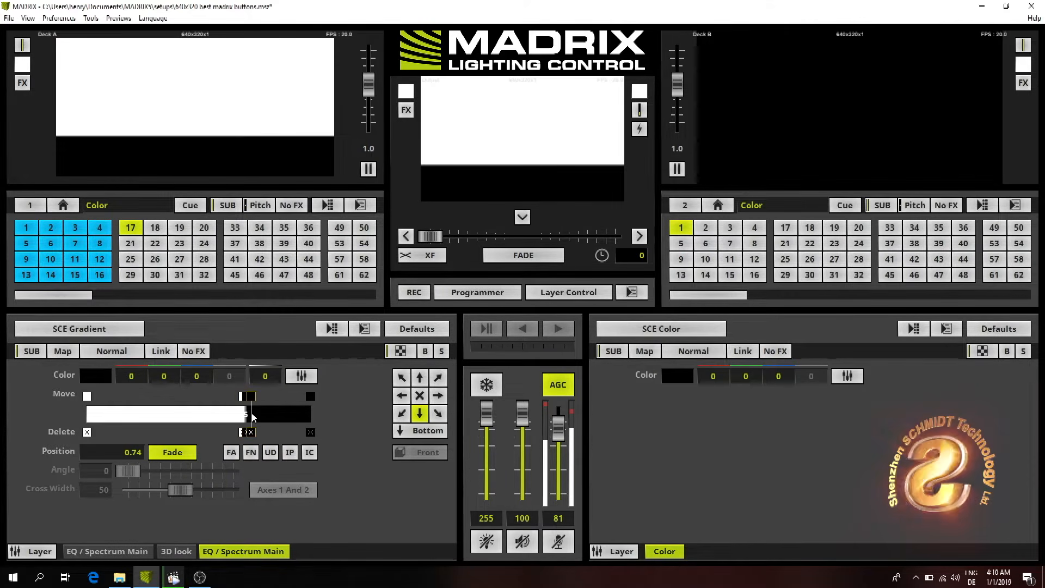
left_click_drag(79, 377, 88, 446)
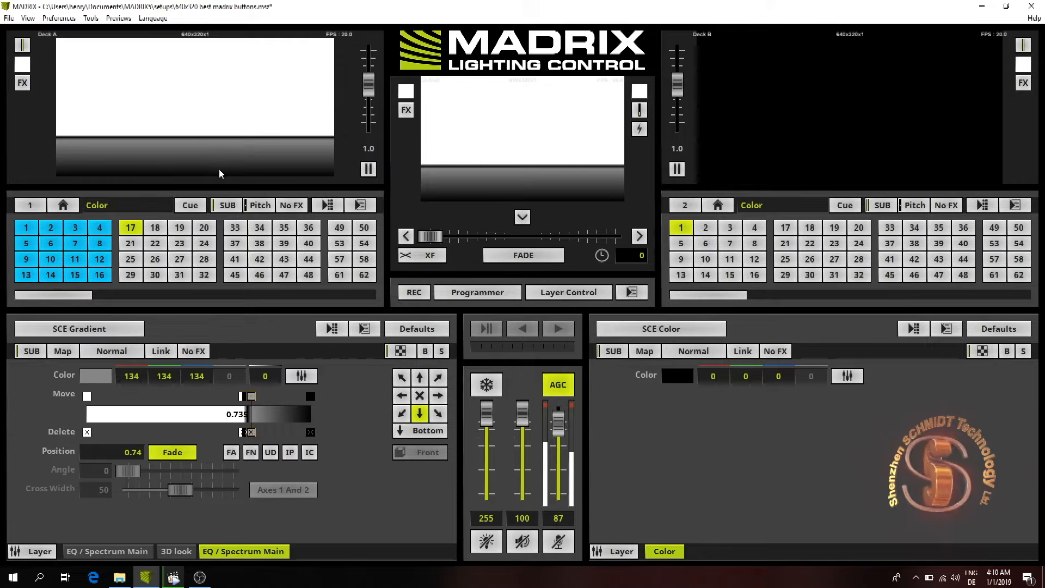
left_click(121, 350)
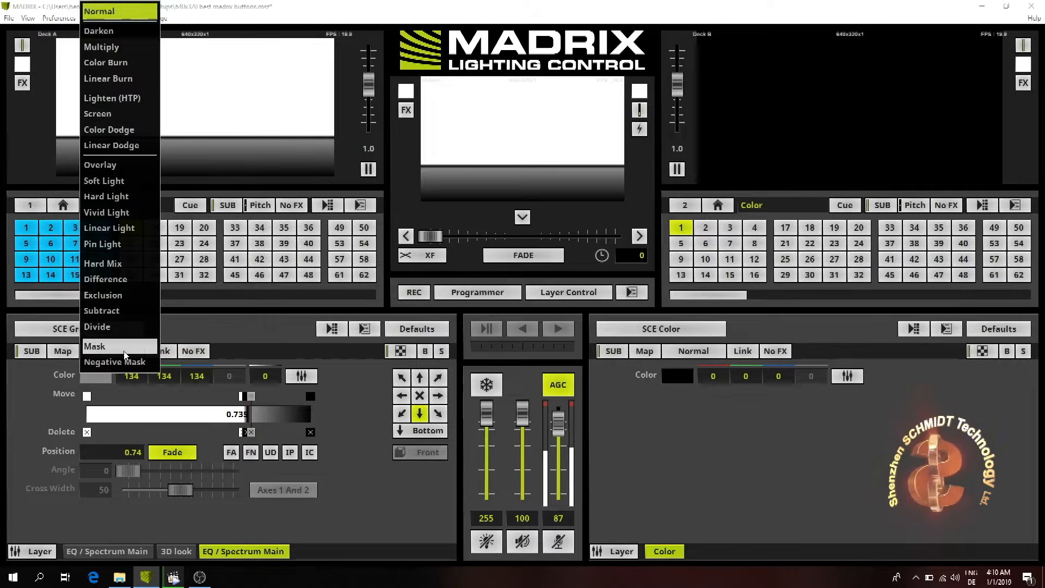
left_click(124, 350)
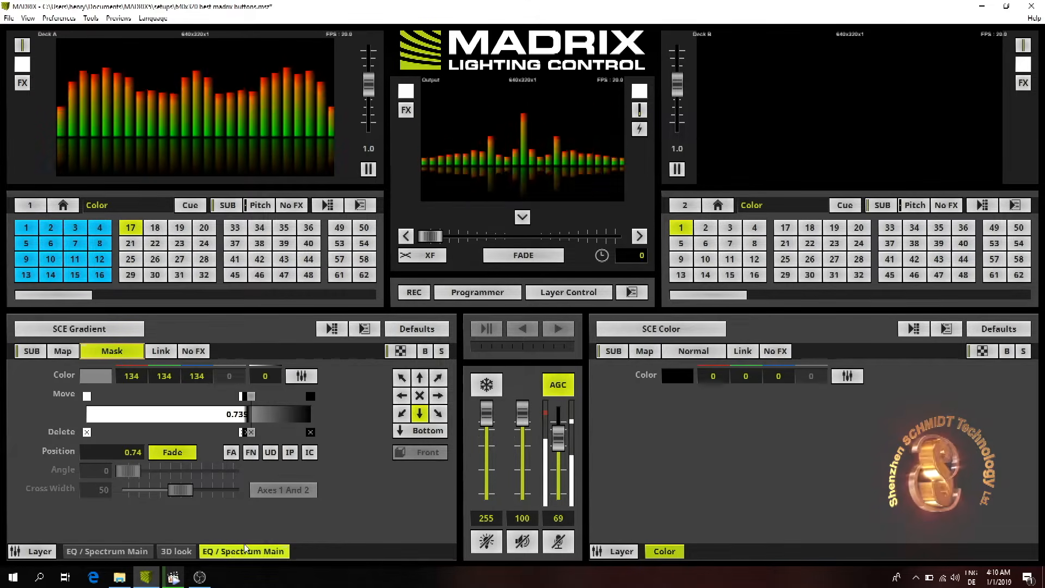
Duplicate the EQ / Spectrum Main layer and move the copy to the first place in the layer order.
left_click(104, 551)
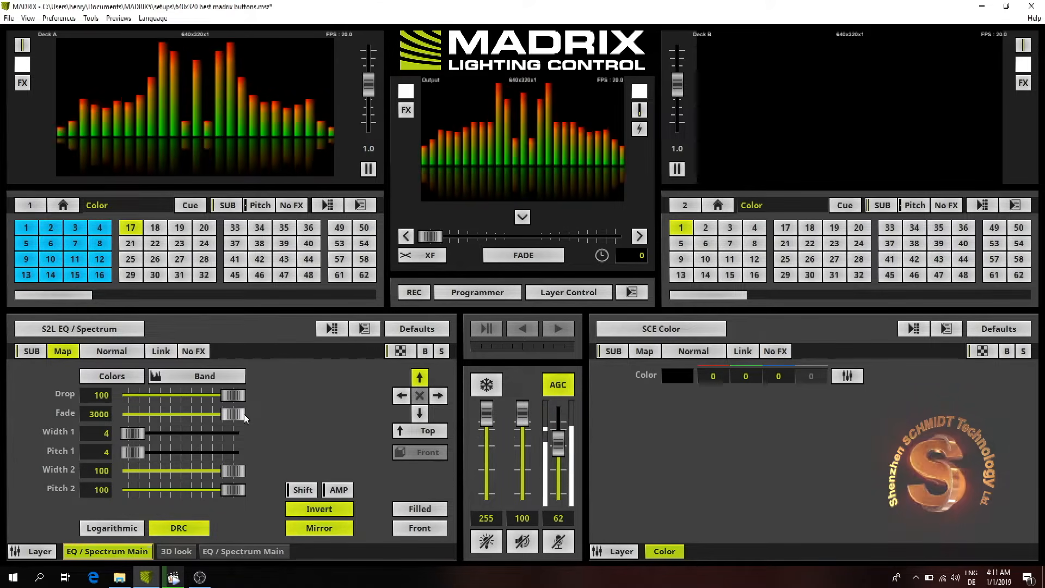
right_click(125, 552)
left_click(156, 439)
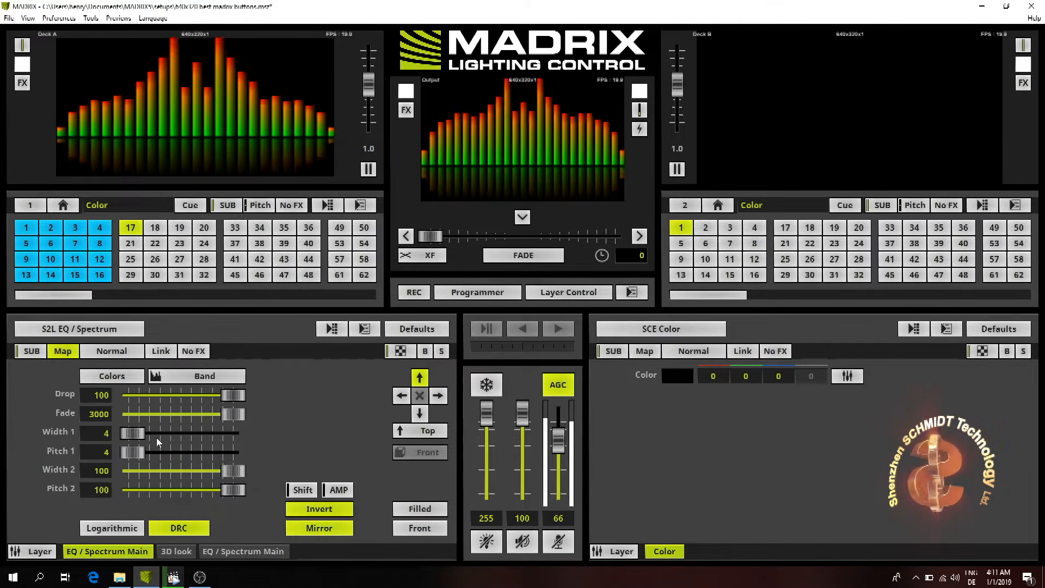
left_click_drag(203, 556, 121, 556)
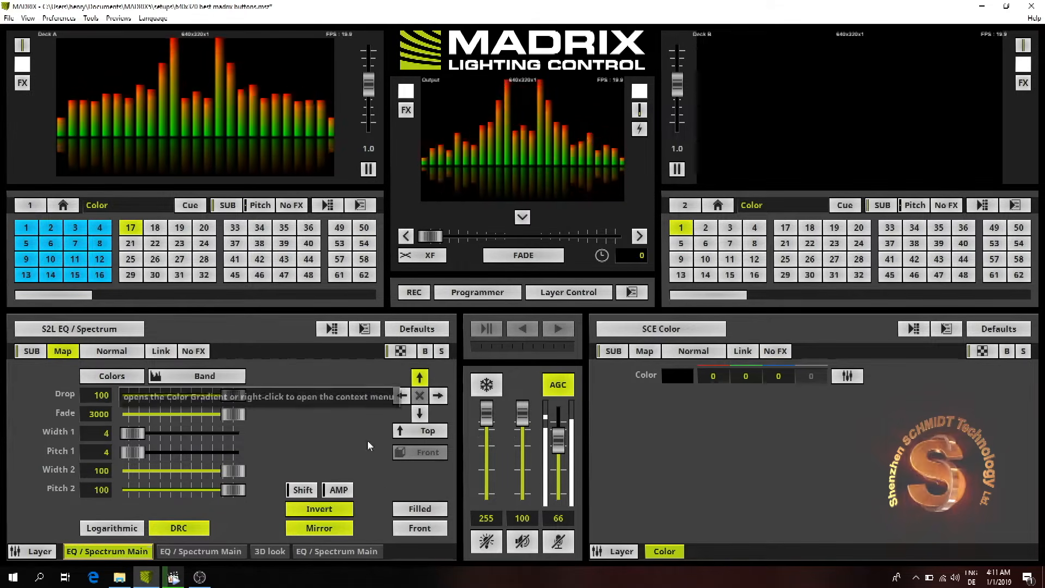
Set the first EQ / Spectrum layer's shape to a filled 2D rectangle.
left_click(430, 507)
mouse_move(424, 474)
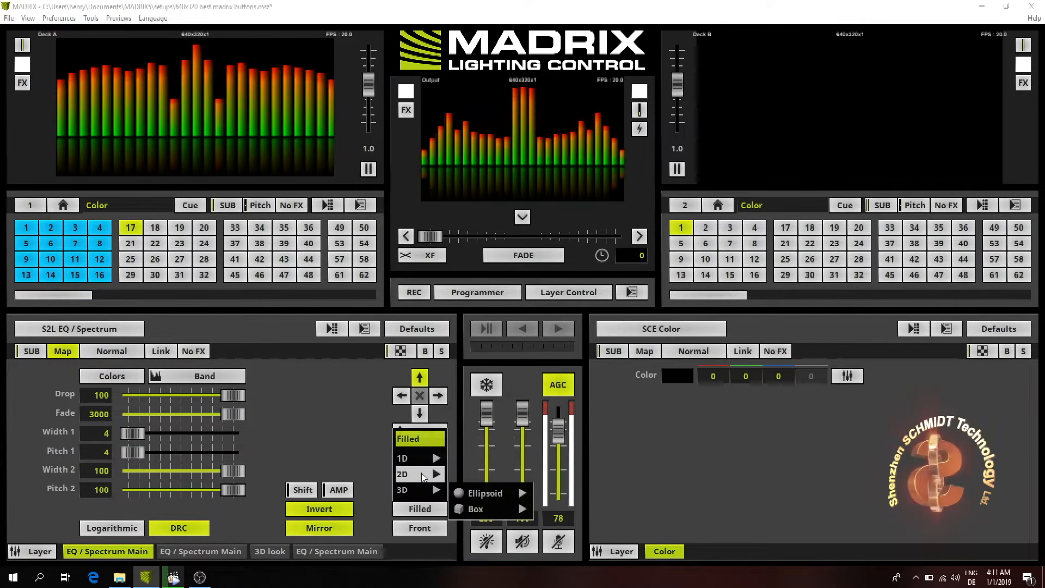
mouse_move(506, 493)
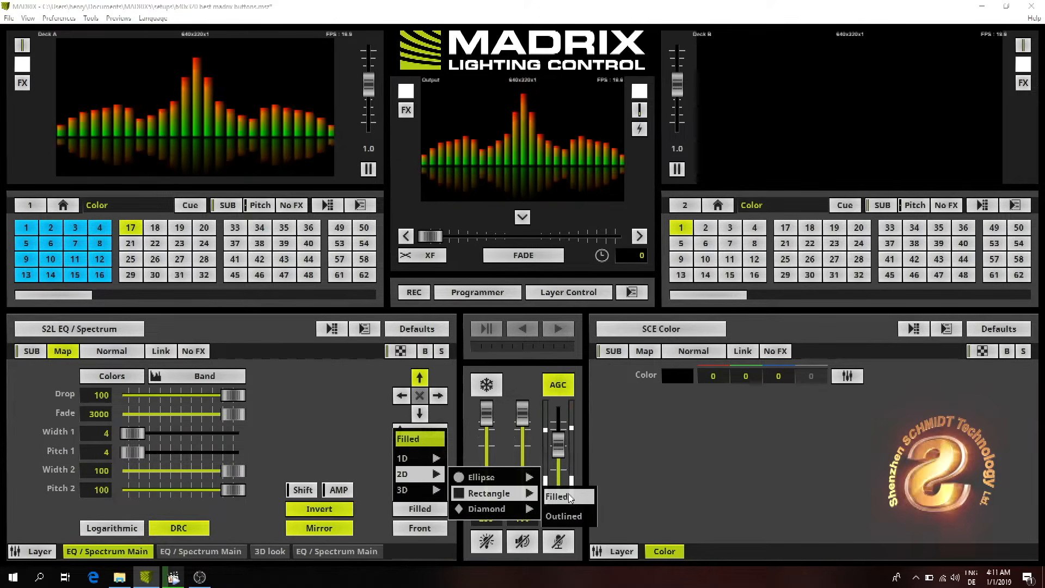
left_click(566, 497)
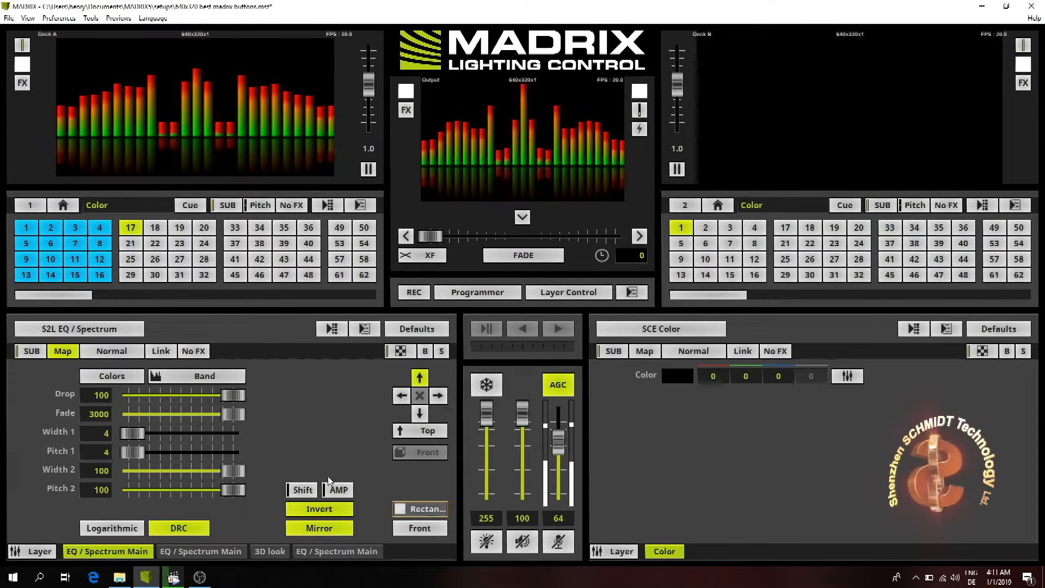
Enable and adjust the first spectrum layer's amplitude (AMP), and lower its Drop to 8 for slowly falling peak blocks.
left_click(346, 492)
left_click_drag(337, 454, 339, 432)
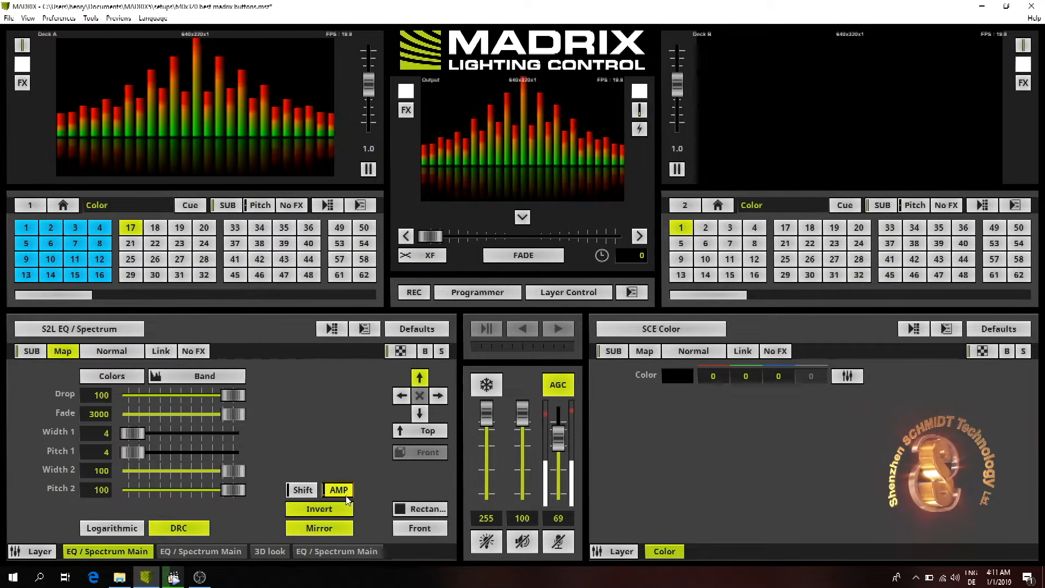
left_click_drag(344, 492, 338, 434)
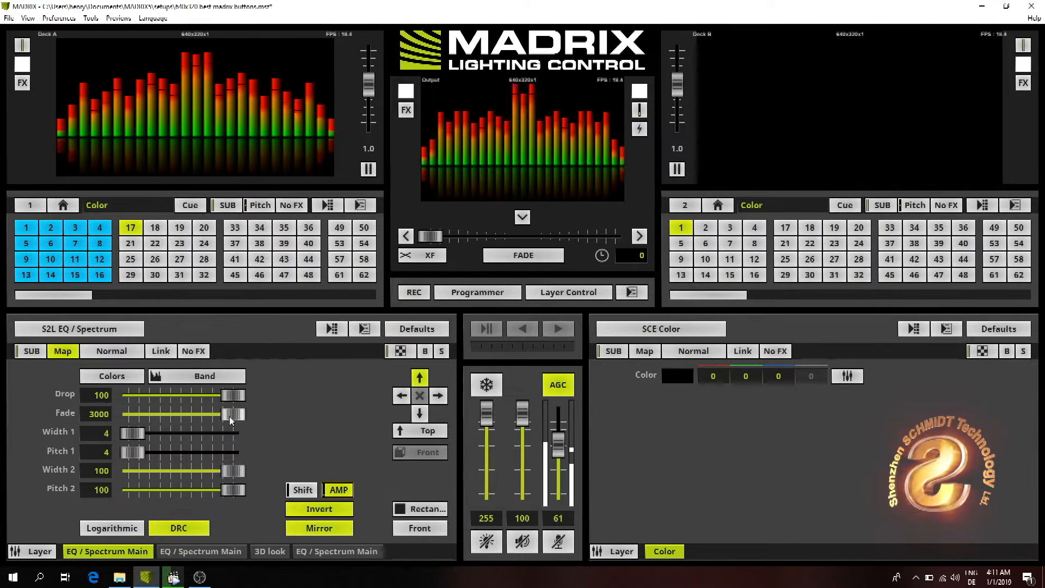
left_click_drag(234, 397, 140, 411)
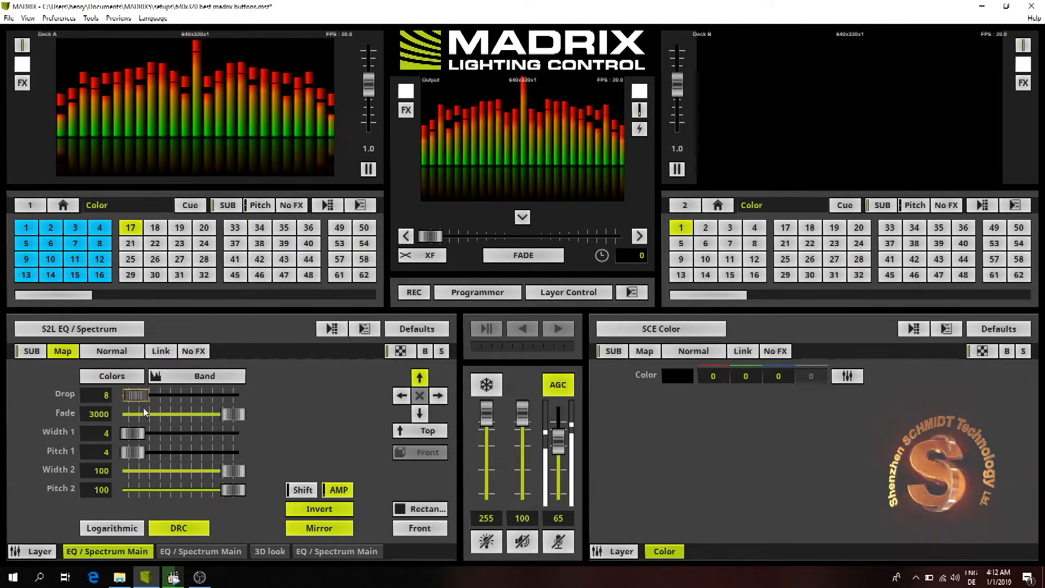
Duplicate the first EQ / Spectrum layer and switch the copy's color mode to Monochrome.
right_click(135, 556)
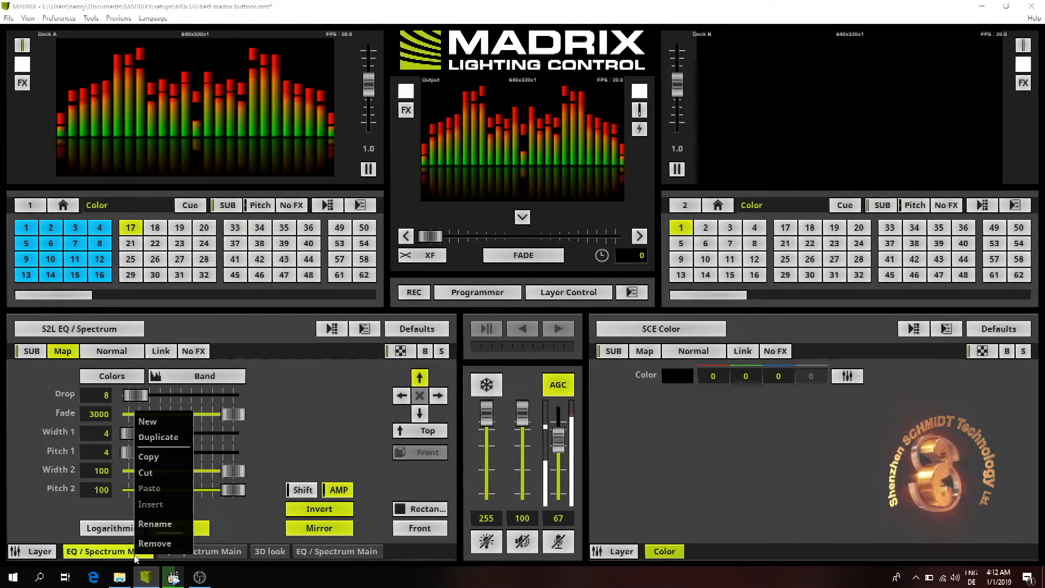
left_click(173, 439)
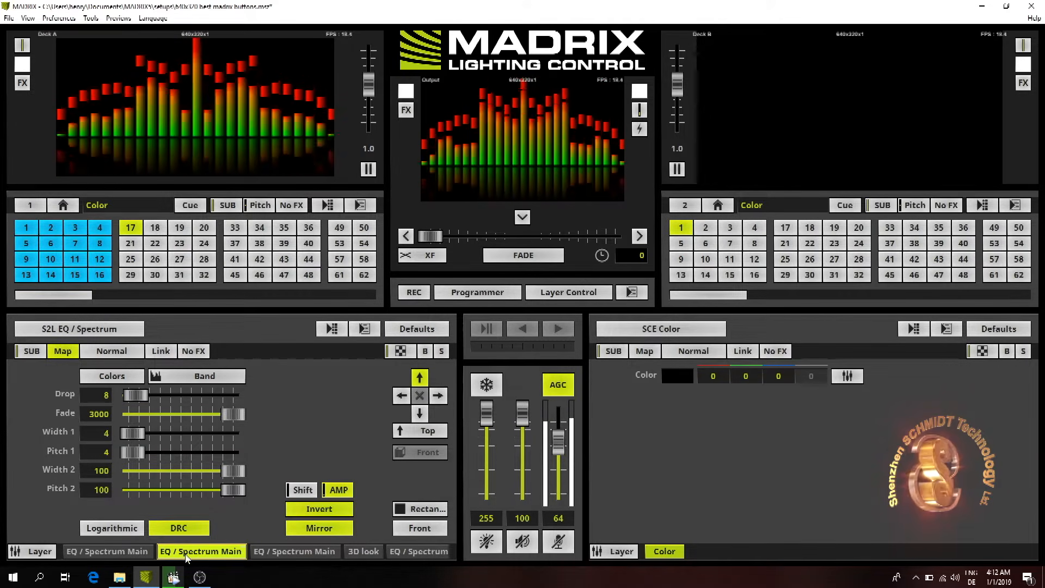
left_click(197, 376)
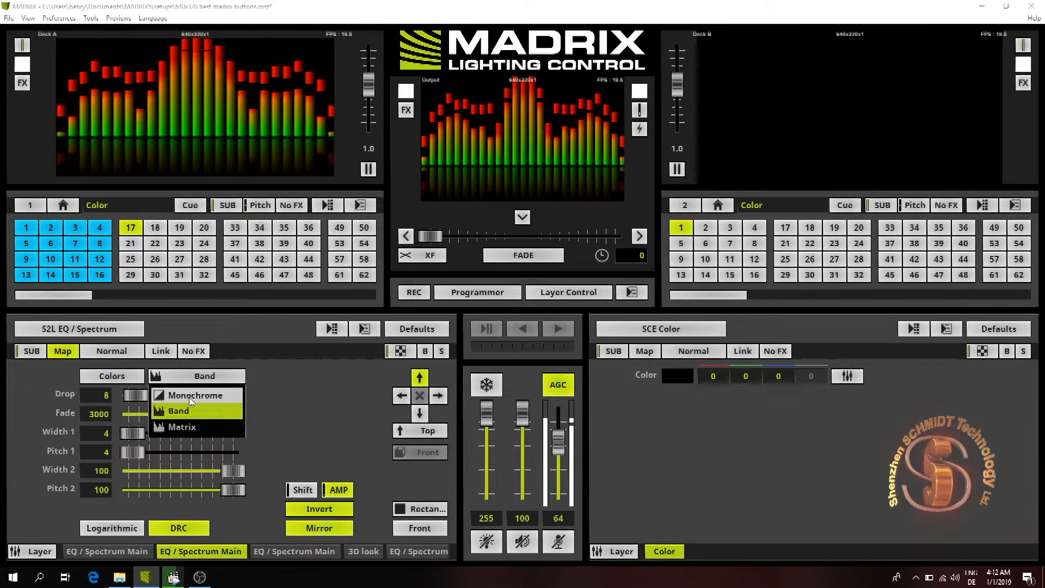
left_click(191, 395)
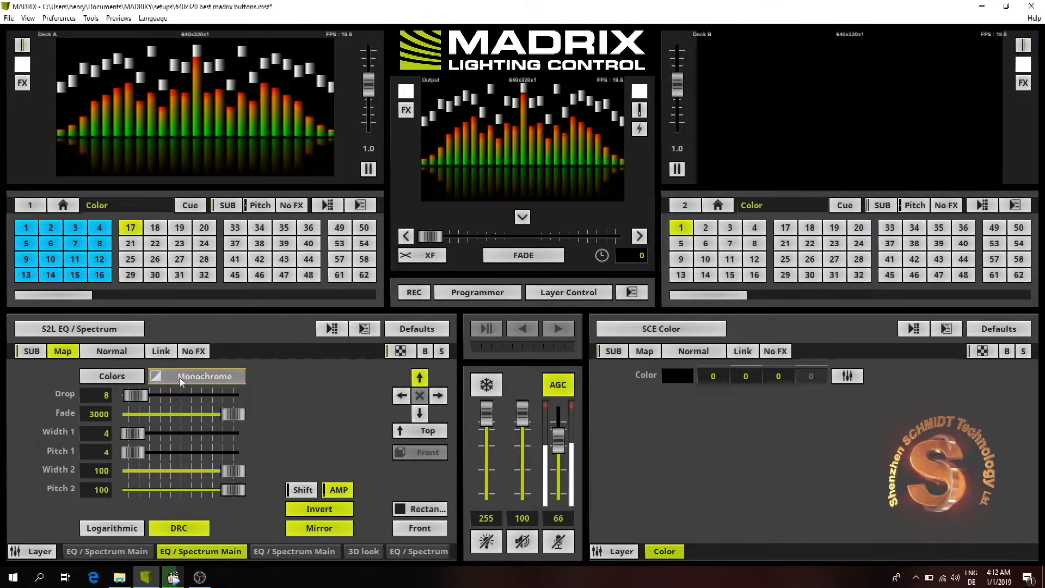
Set the start stop of the copied layer's color gradient to black and return its color mode to Band.
left_click(117, 381)
left_click(118, 381)
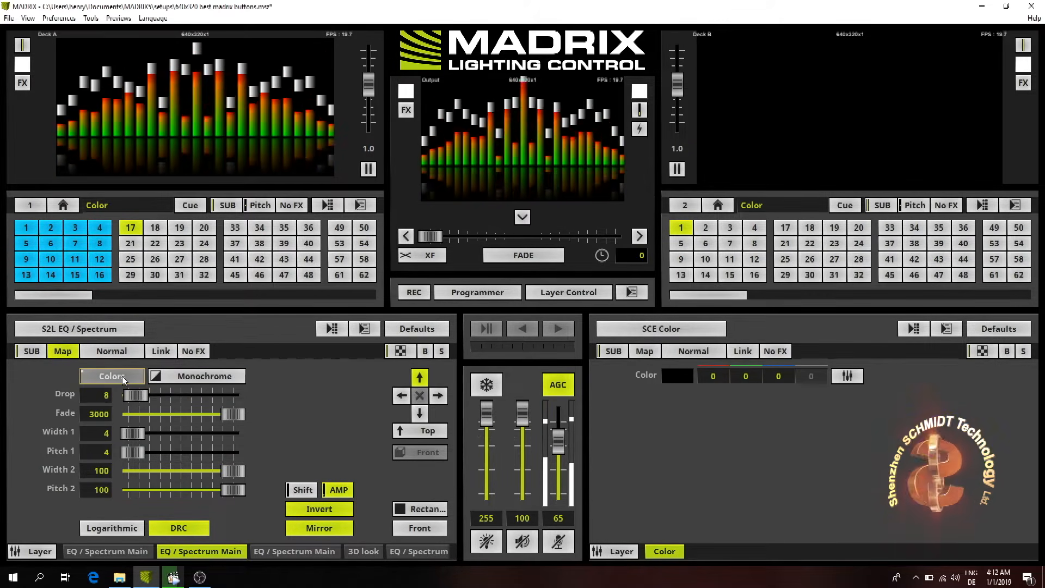
left_click(175, 378)
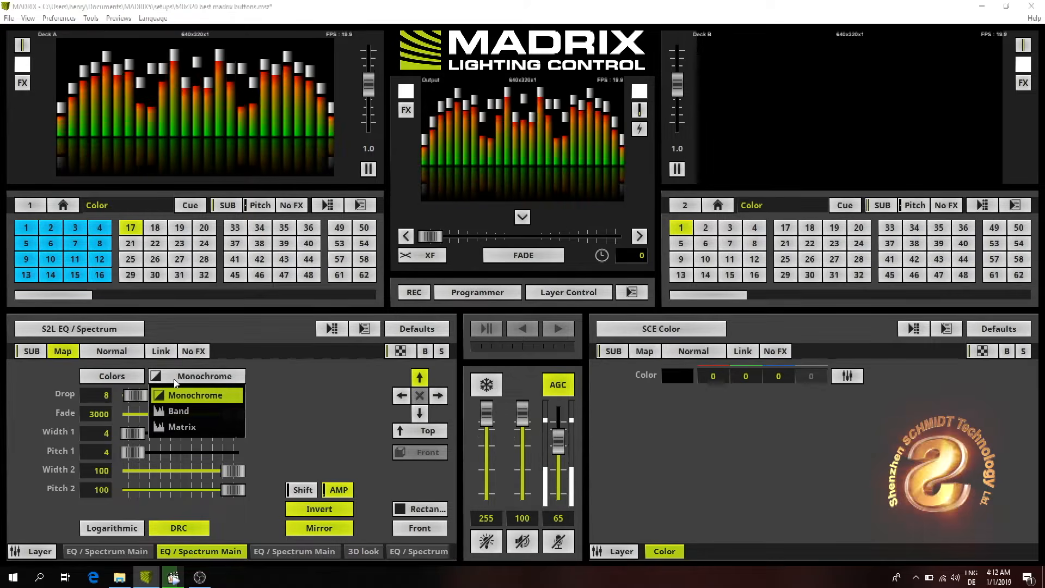
left_click(112, 376)
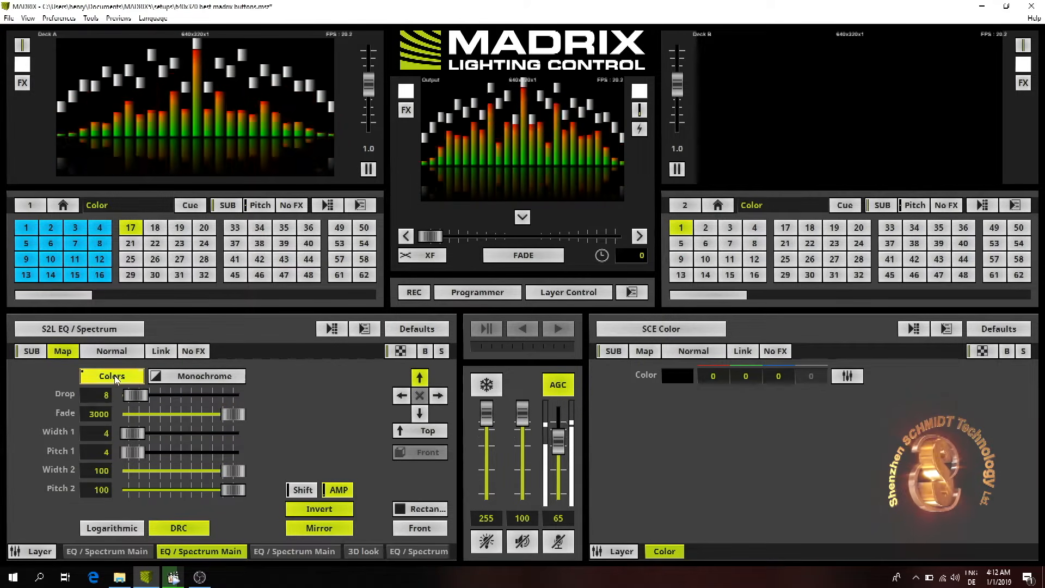
left_click(190, 376)
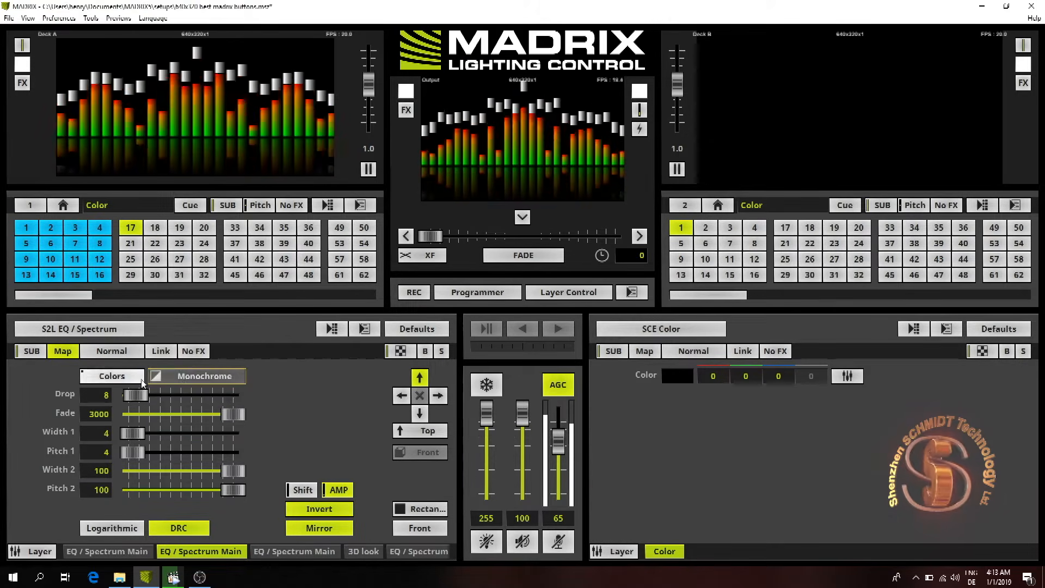
left_click(119, 381)
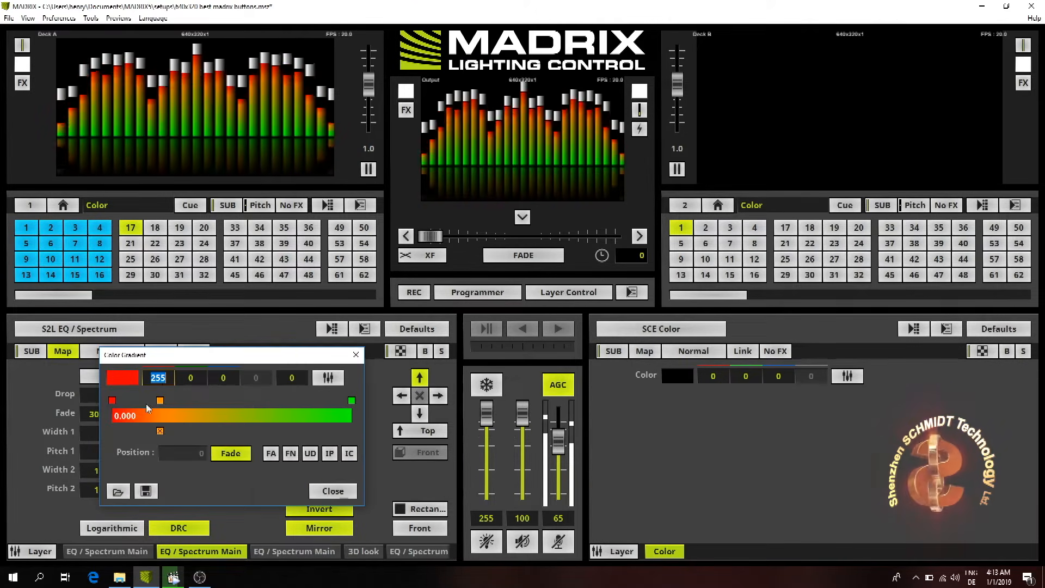
left_click(126, 383)
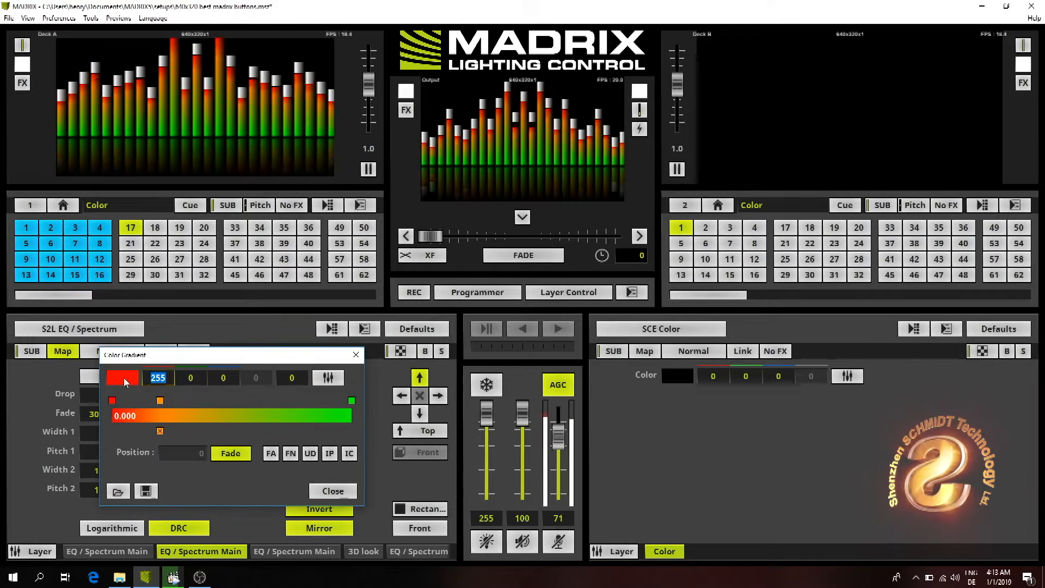
left_click(118, 383)
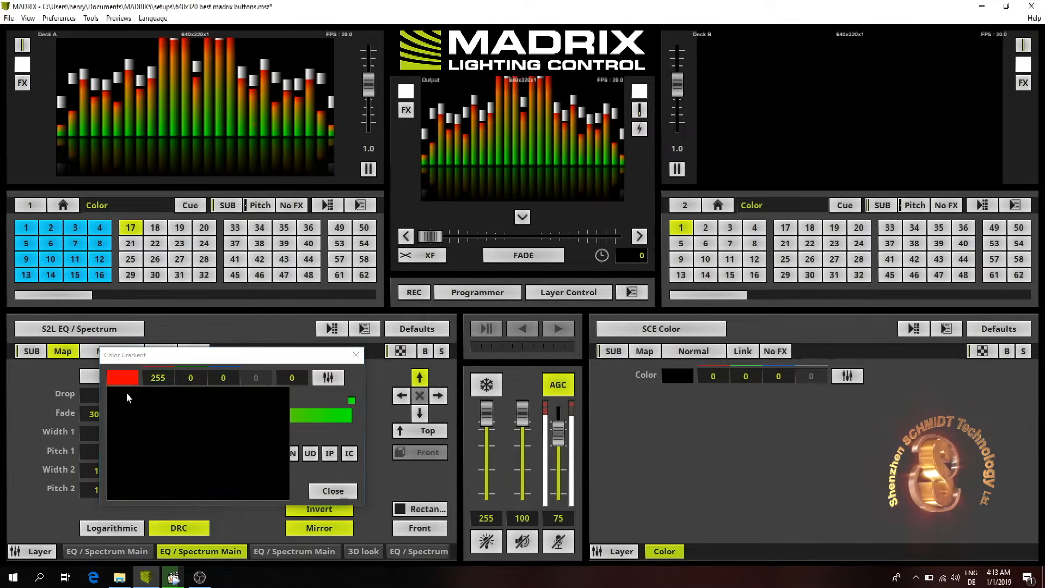
left_click(131, 496)
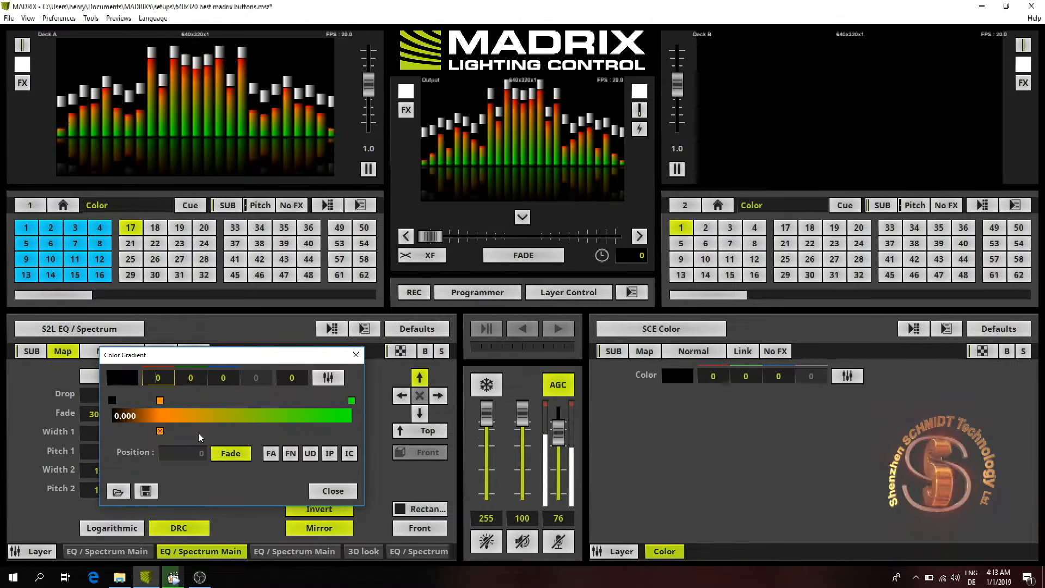
left_click(332, 490)
left_click(213, 377)
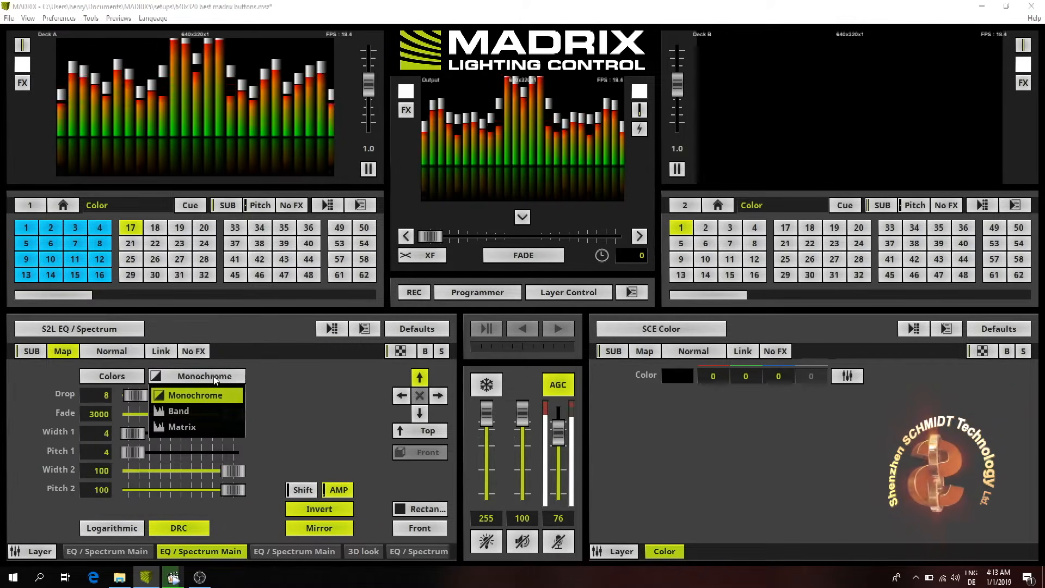
left_click(187, 417)
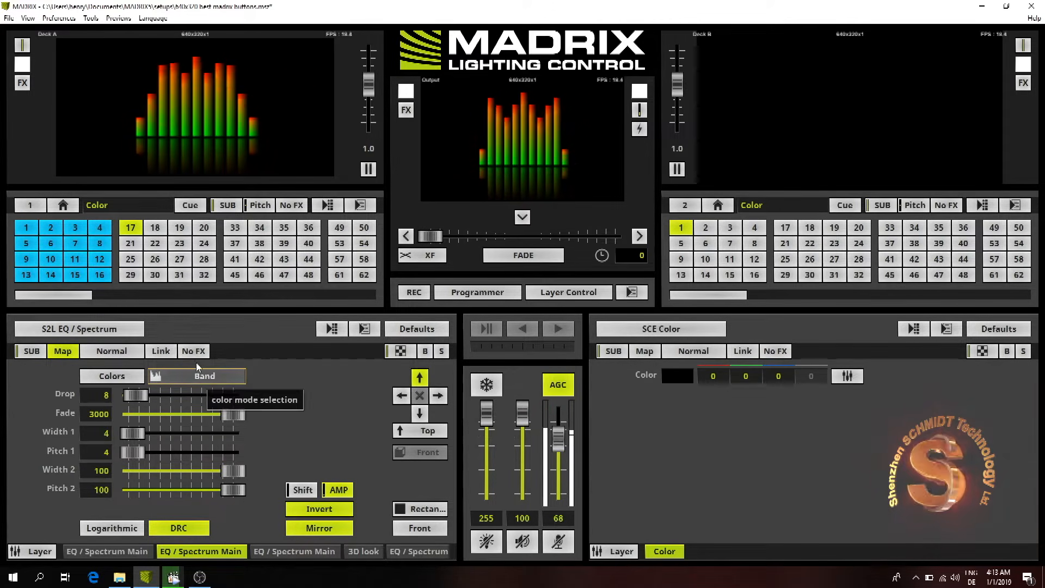
Adjust the copied layer's amplitude so its black blocks sit offset from the red peak blocks.
left_click(426, 351)
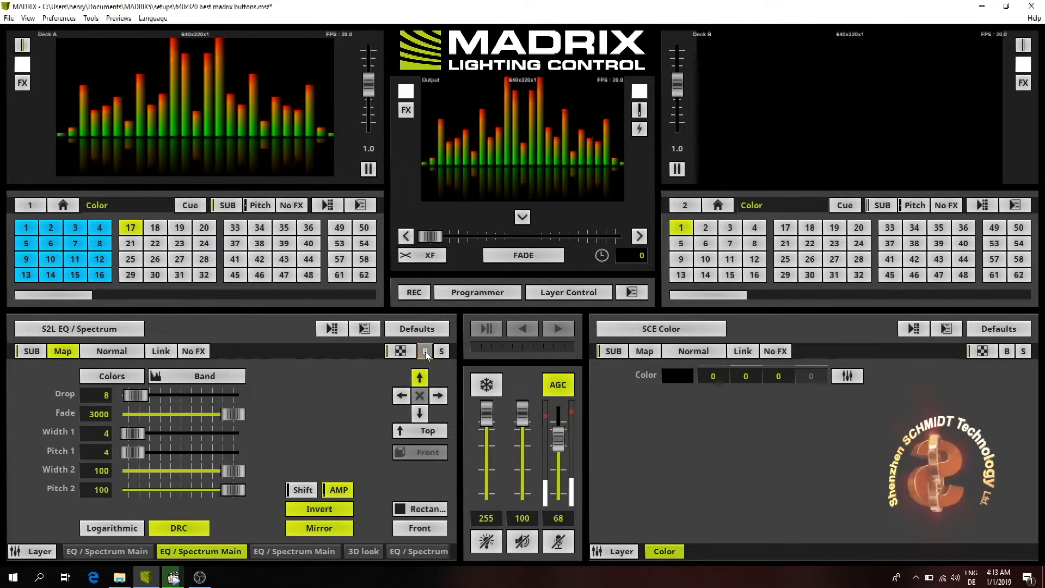
left_click(337, 490)
left_click_drag(337, 429, 354, 397)
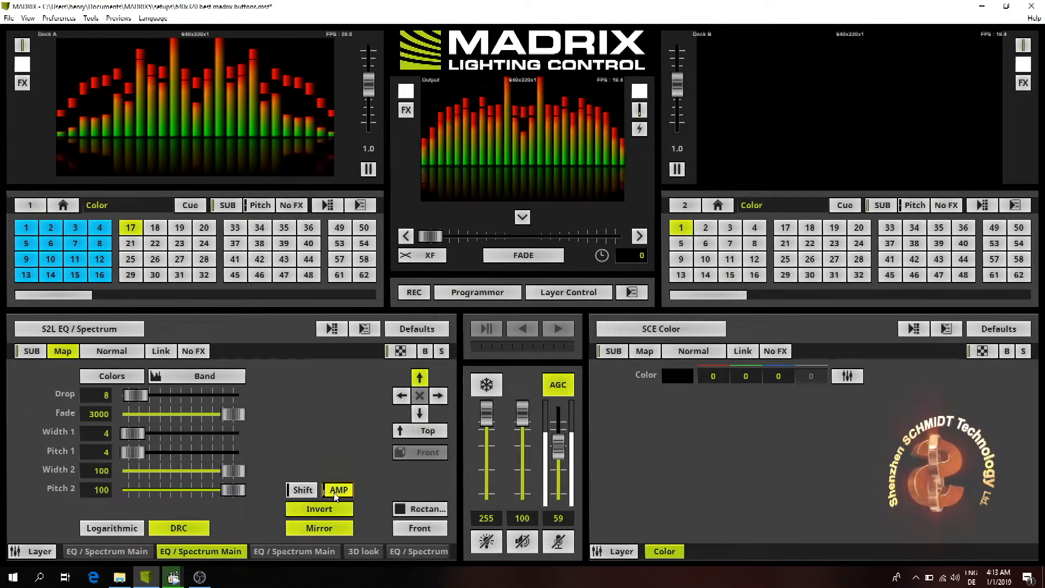
Mute and unmute the sound input to check the peak blocks, and fine-tune the first EQ / Spectrum layer's amplitude.
left_click(564, 546)
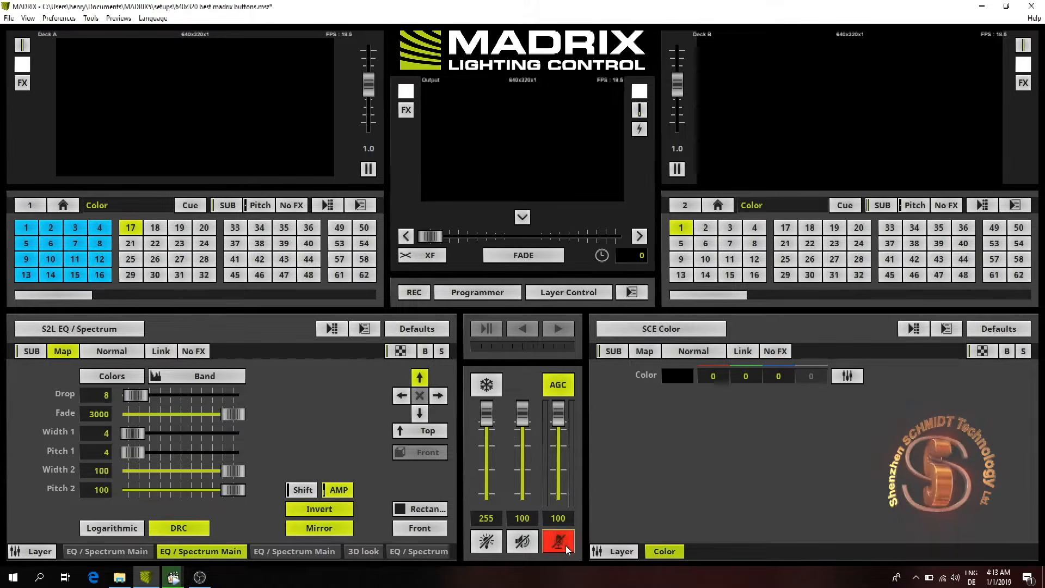
left_click(566, 544)
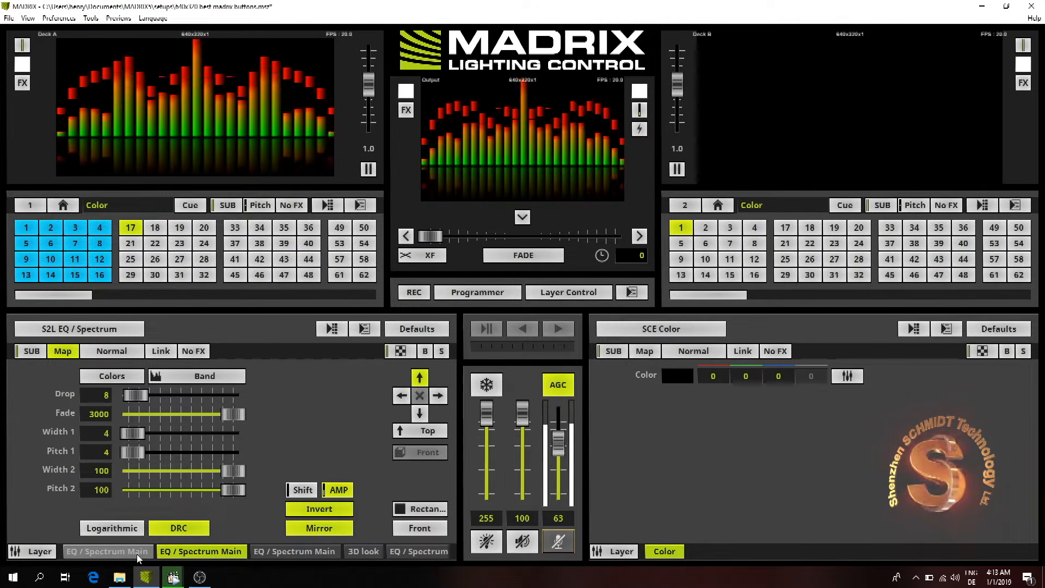
left_click(338, 489)
left_click_drag(337, 437, 337, 442)
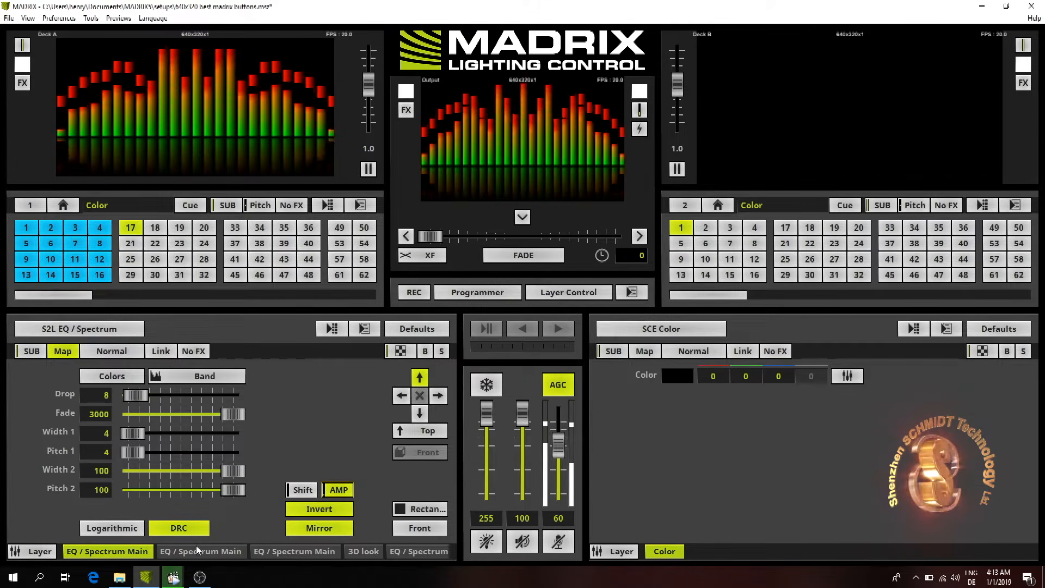
Darken the start stop of the third EQ / Spectrum layer's color gradient by setting its red value to 132.
left_click(289, 552)
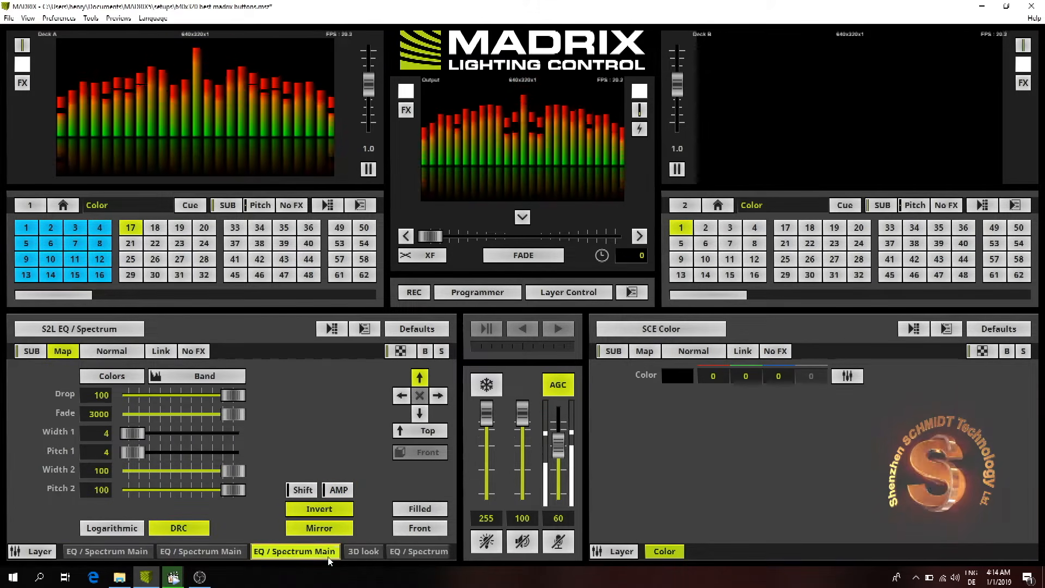
left_click(124, 378)
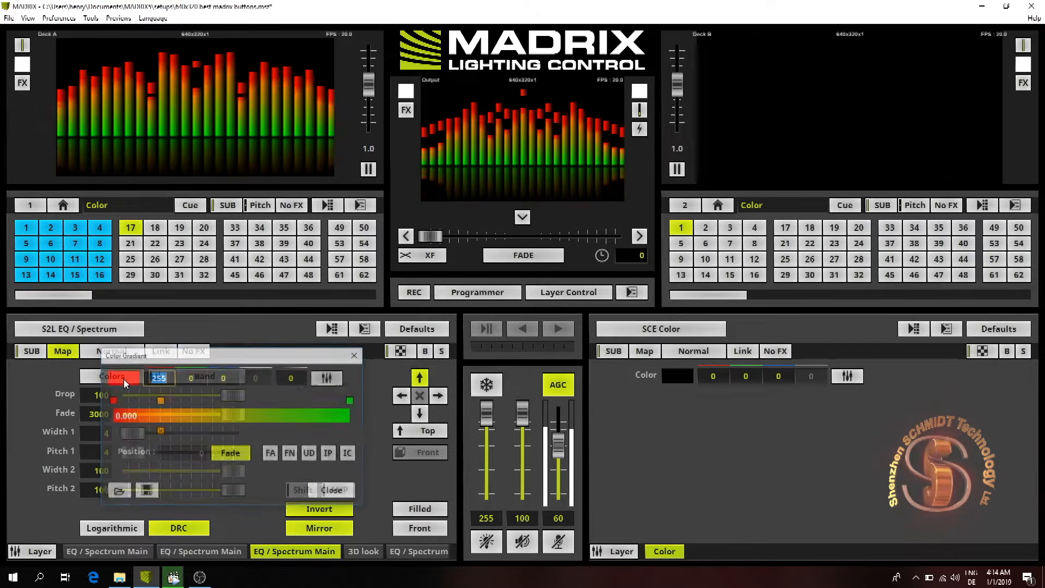
left_click(327, 377)
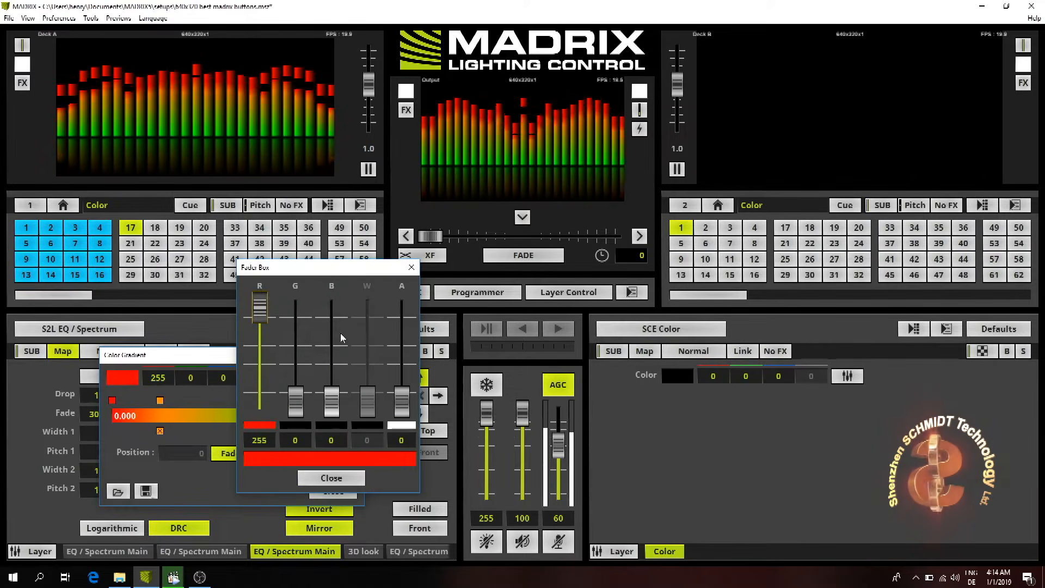
left_click_drag(259, 307, 262, 353)
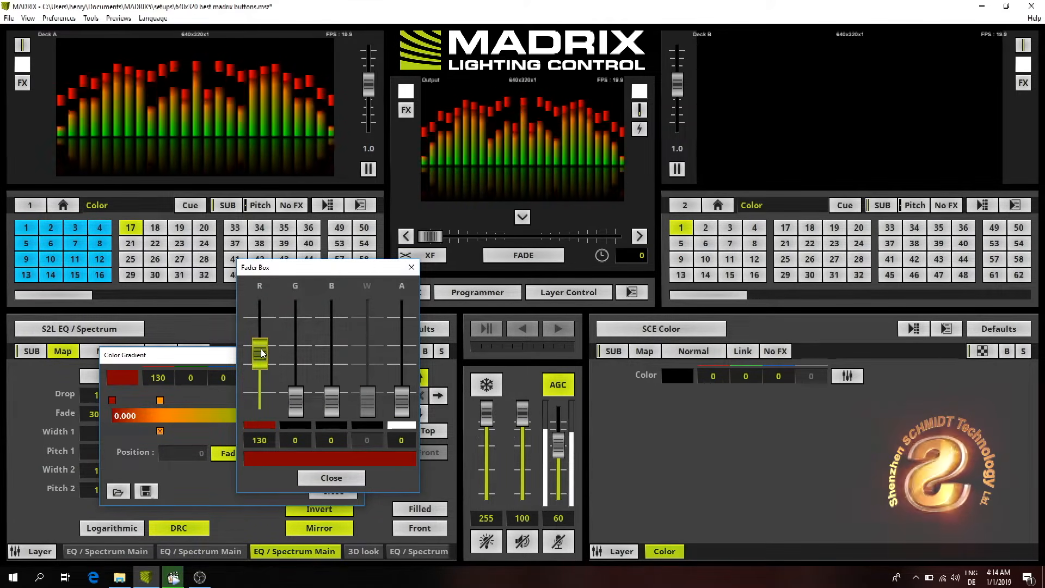
left_click_drag(261, 353, 262, 352)
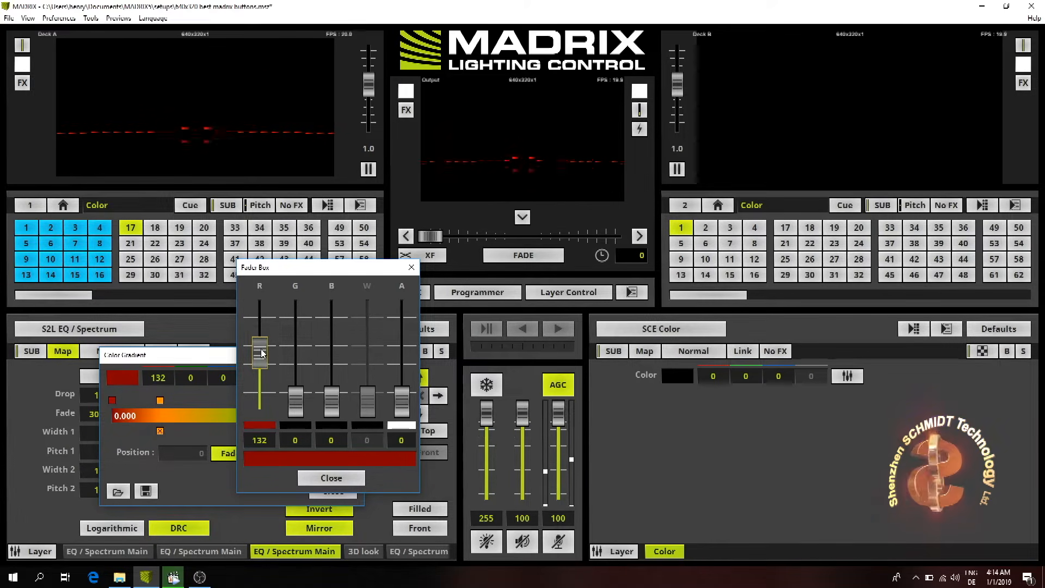
left_click(343, 479)
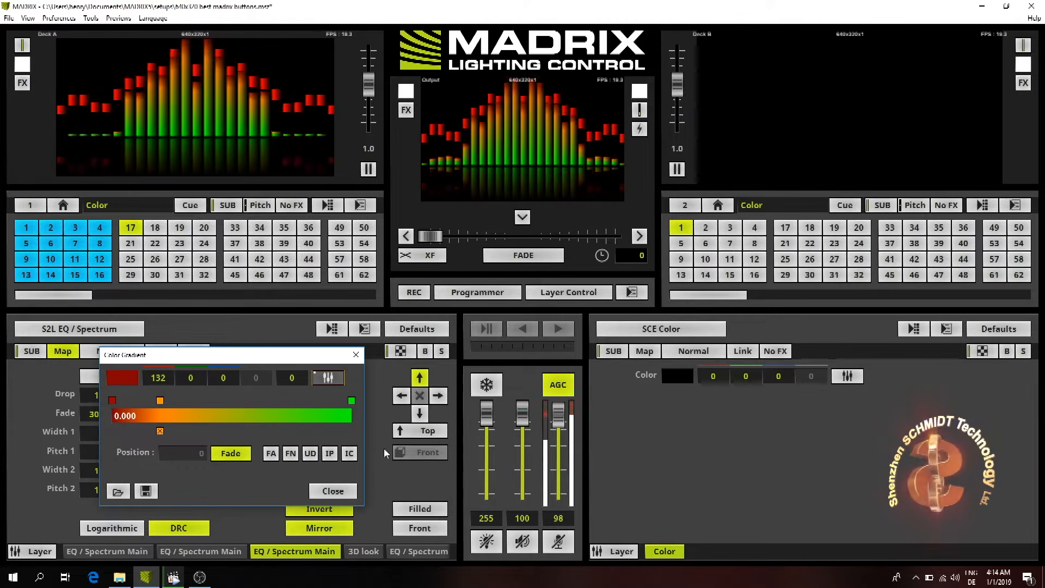
left_click(329, 491)
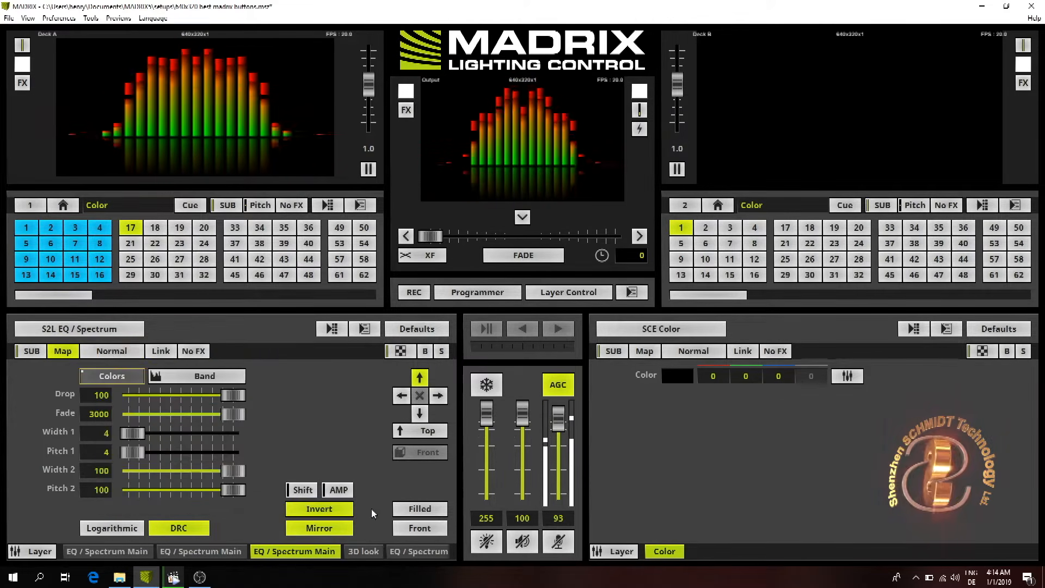
Add a new layer after the last EQ / Spectrum layer and assign it the SCE Gradient effect.
left_click(400, 553)
left_click(384, 553)
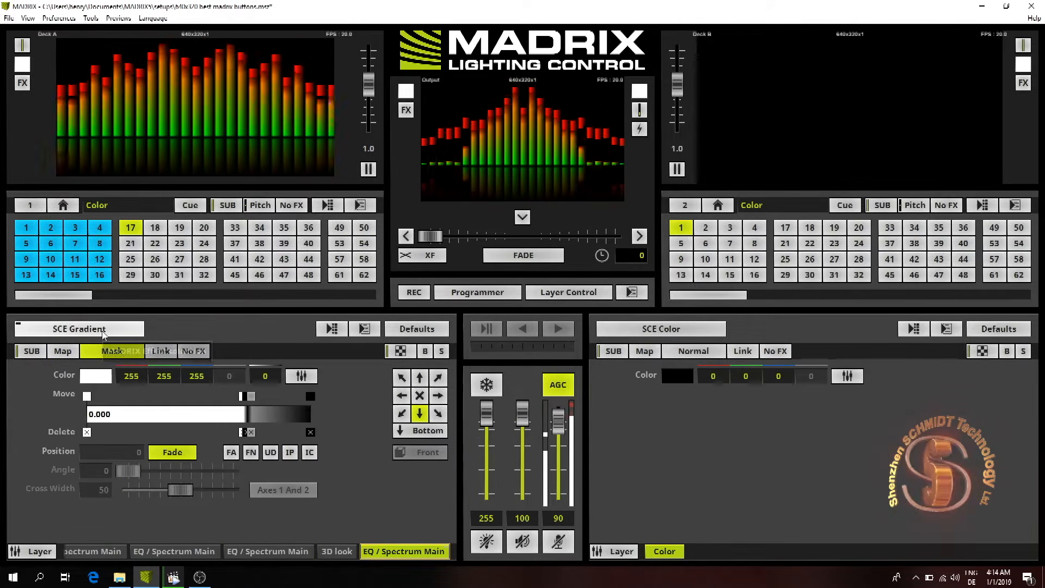
right_click(414, 559)
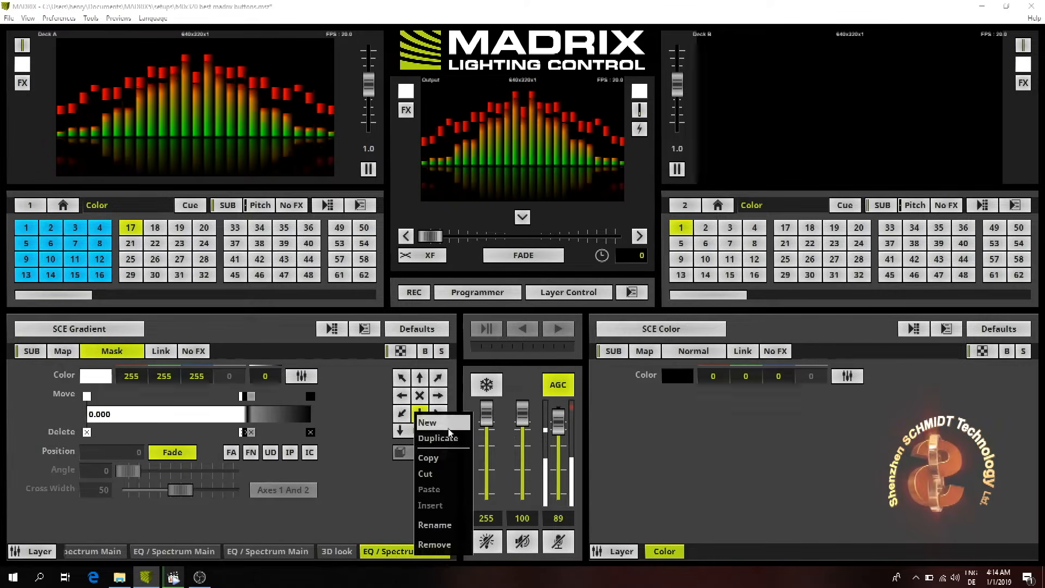
left_click(450, 424)
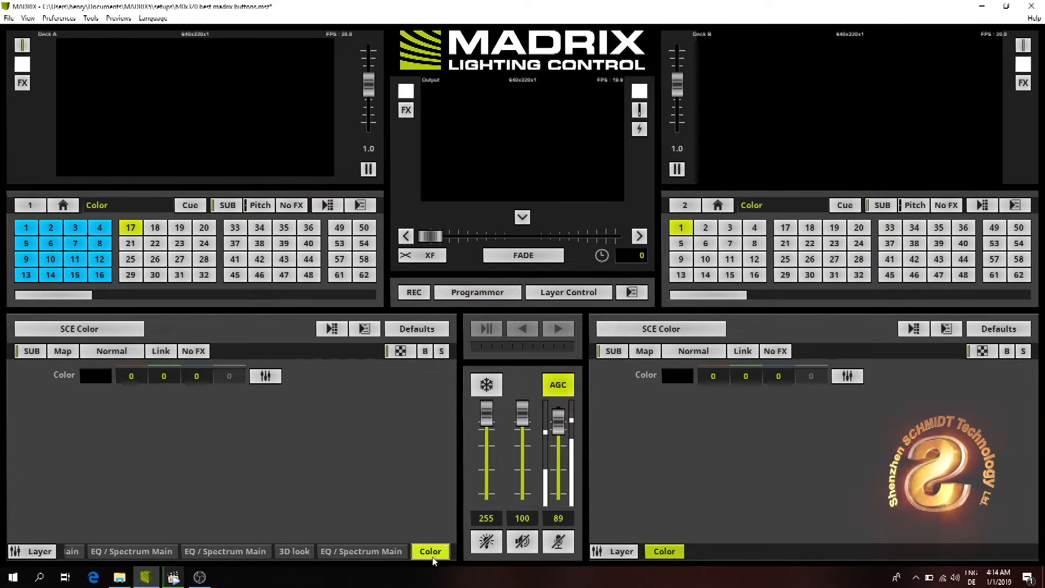
left_click(134, 336)
mouse_move(85, 348)
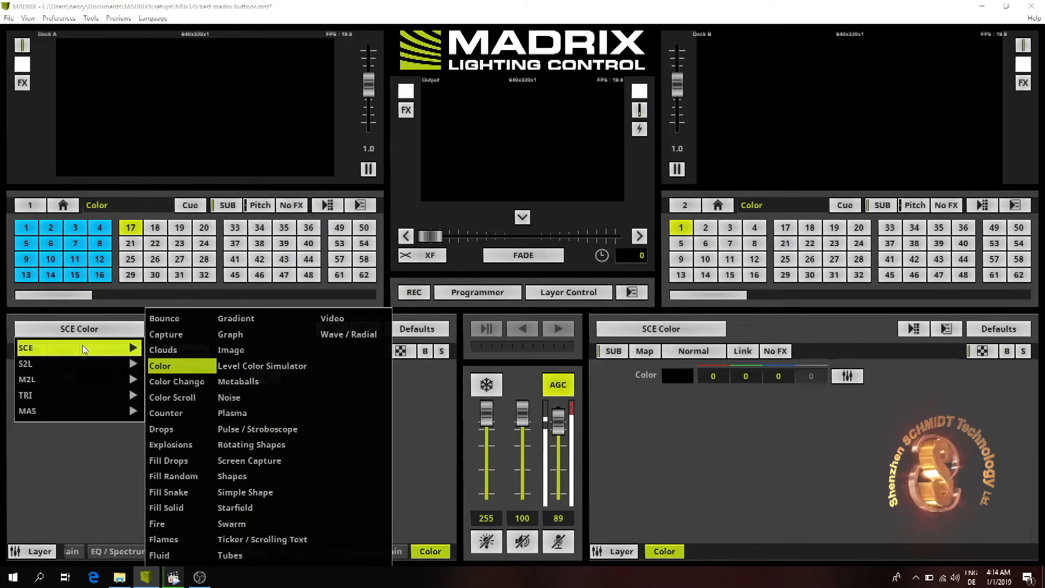
left_click(278, 321)
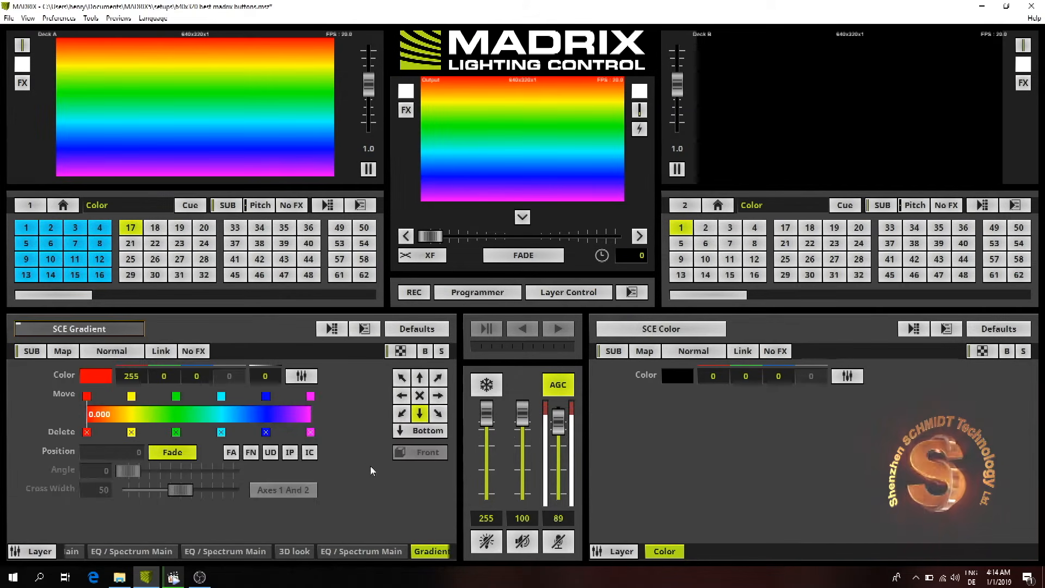
Reduce the gradient to two color stops, with white at the start and black at the end.
left_click(309, 435)
left_click(309, 435)
left_click(310, 435)
left_click(310, 435)
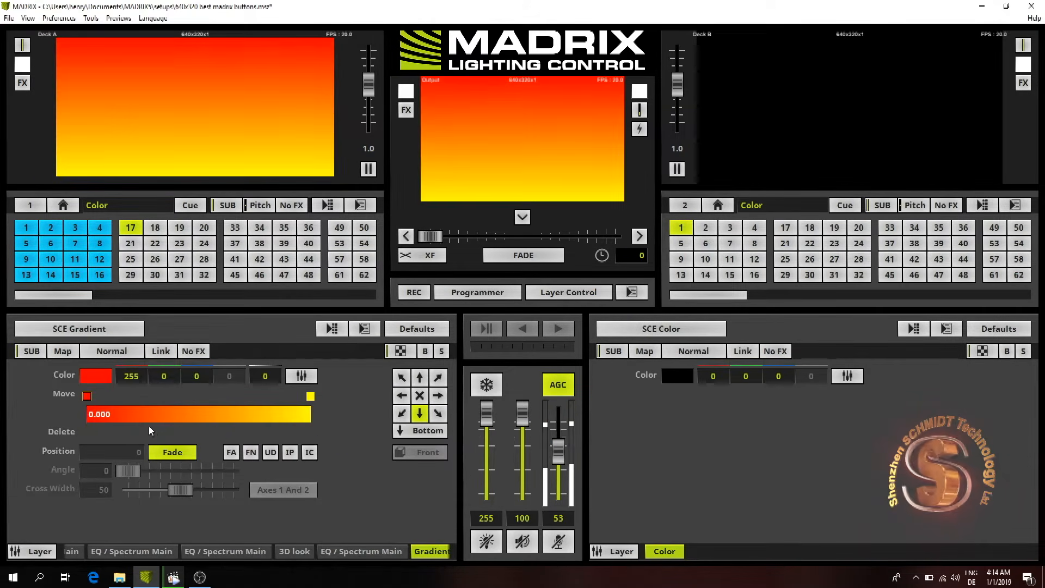
left_click(95, 379)
left_click(93, 389)
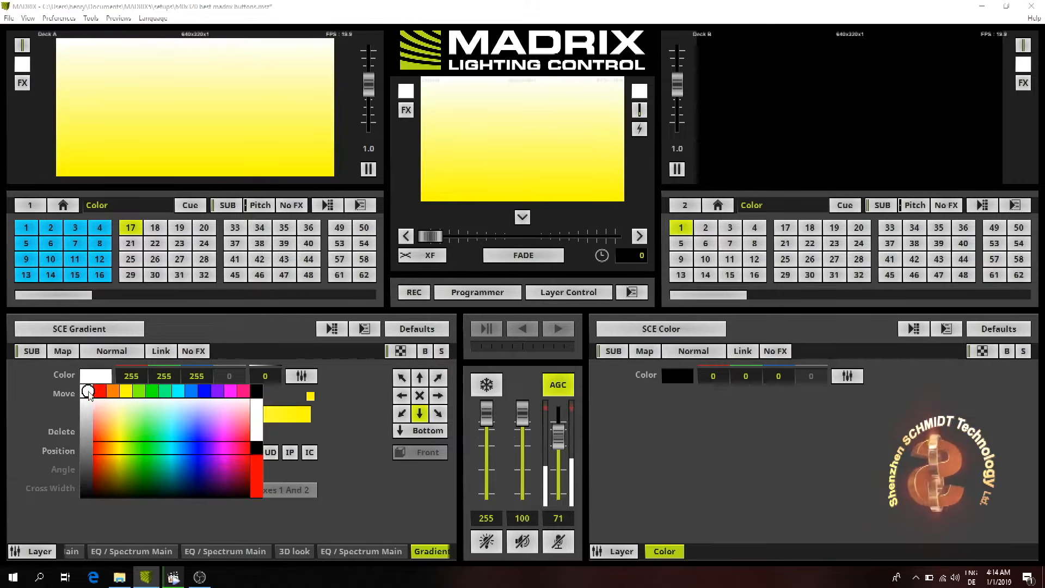
left_click(310, 396)
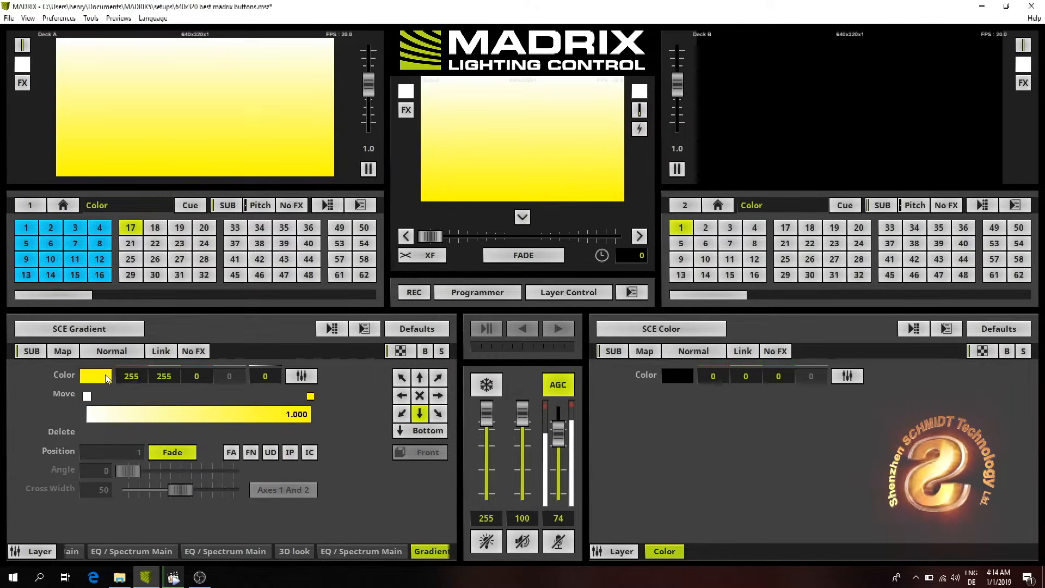
left_click(107, 379)
left_click(136, 496)
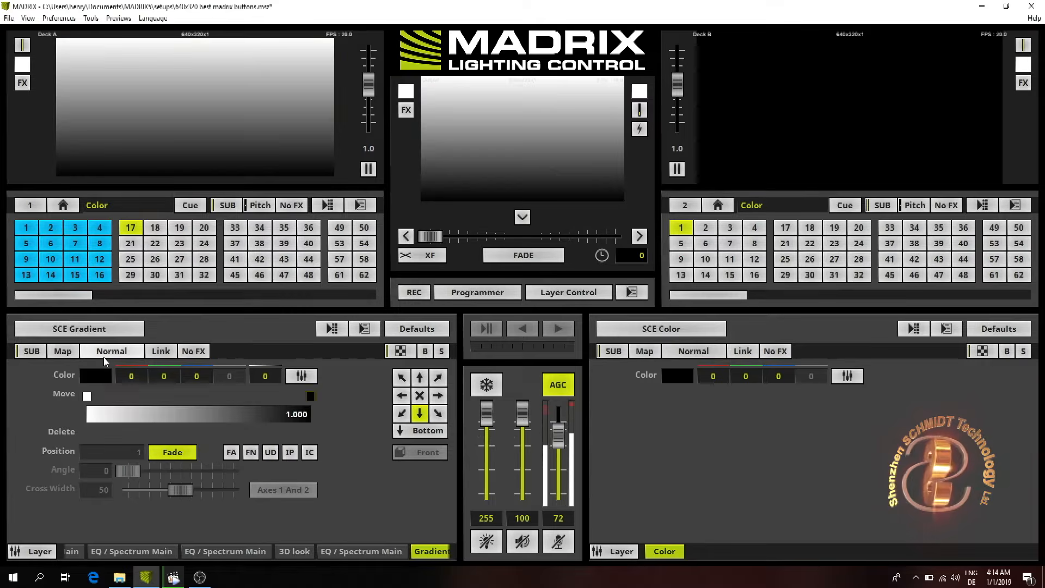
Change the gradient's direction to the 2D shape Ellipse Explode.
left_click(435, 433)
mouse_move(435, 466)
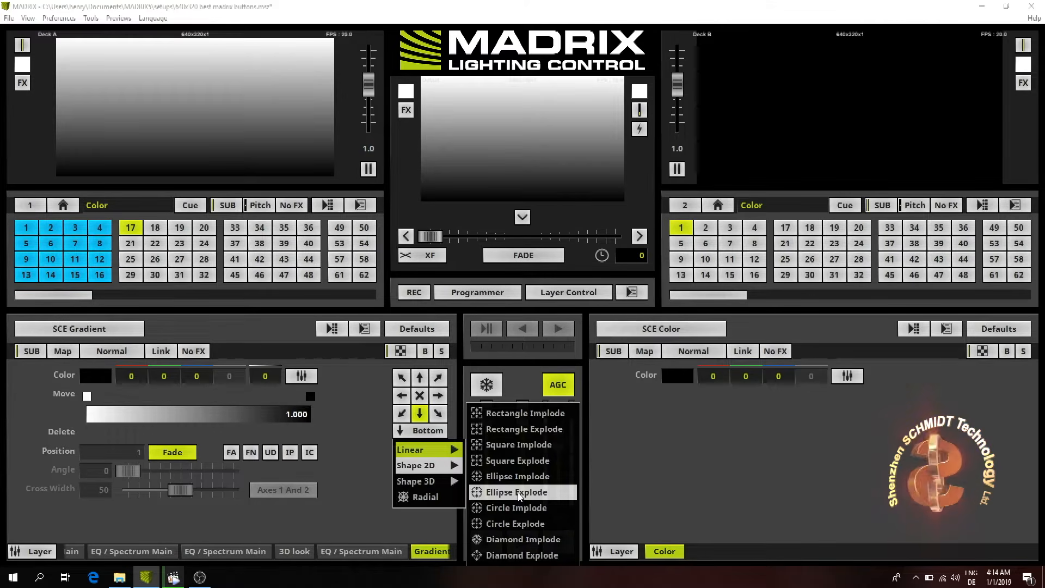
left_click(517, 492)
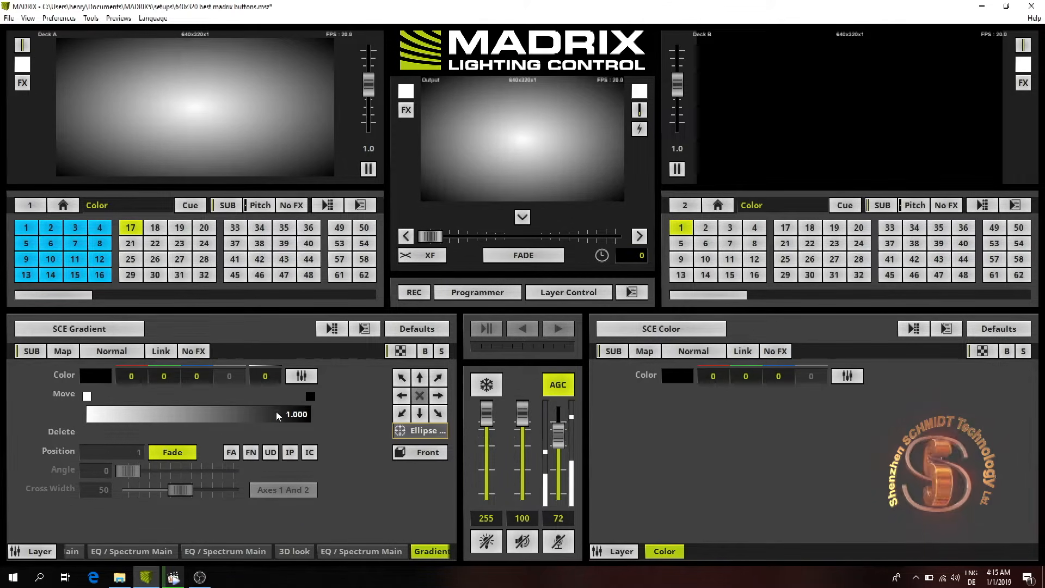
Add a black stop near the gradient's end and move it to position 0.765.
left_click(274, 397)
left_click(90, 374)
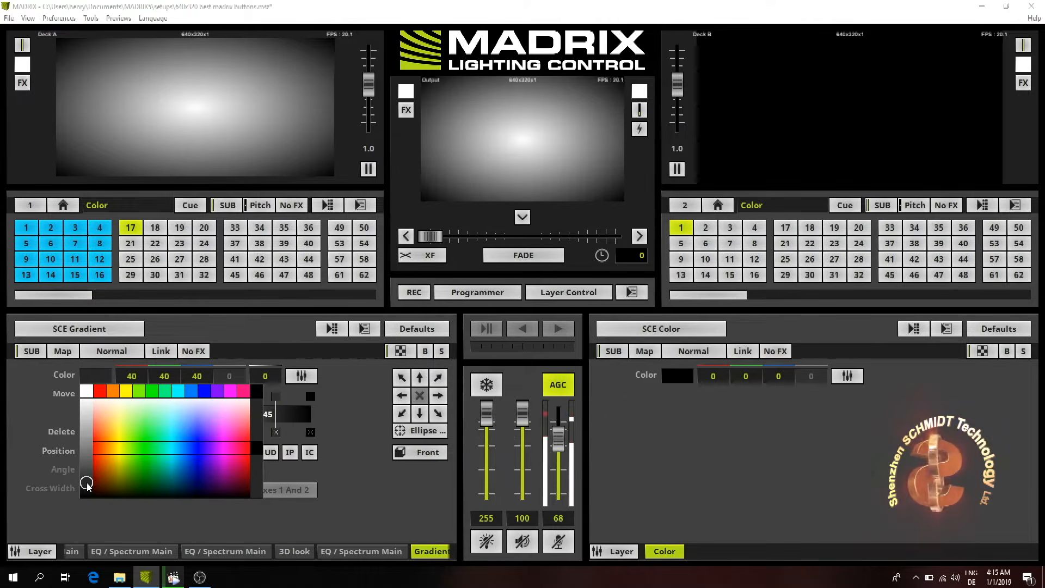
left_click_drag(87, 485, 84, 496)
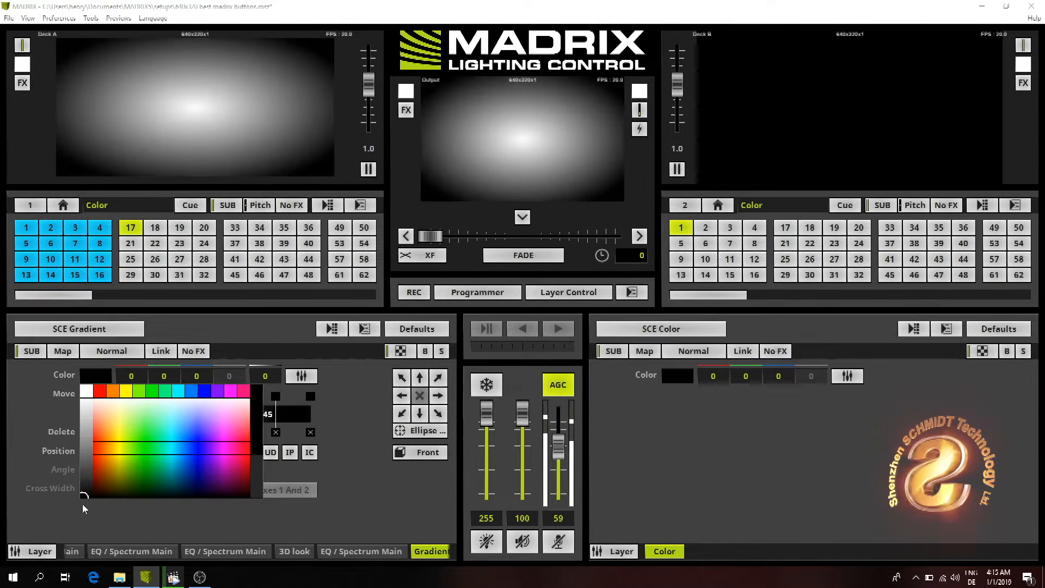
left_click(84, 524)
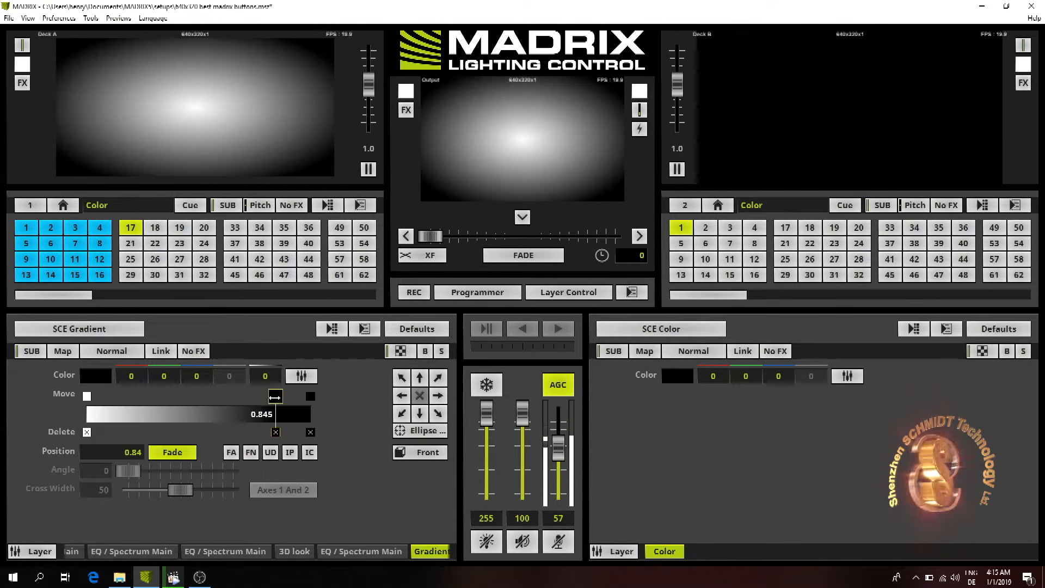
mouse_move(275, 397)
left_mouse_down()
mouse_move(229, 398)
mouse_move(199, 413)
mouse_move(260, 414)
left_mouse_up()
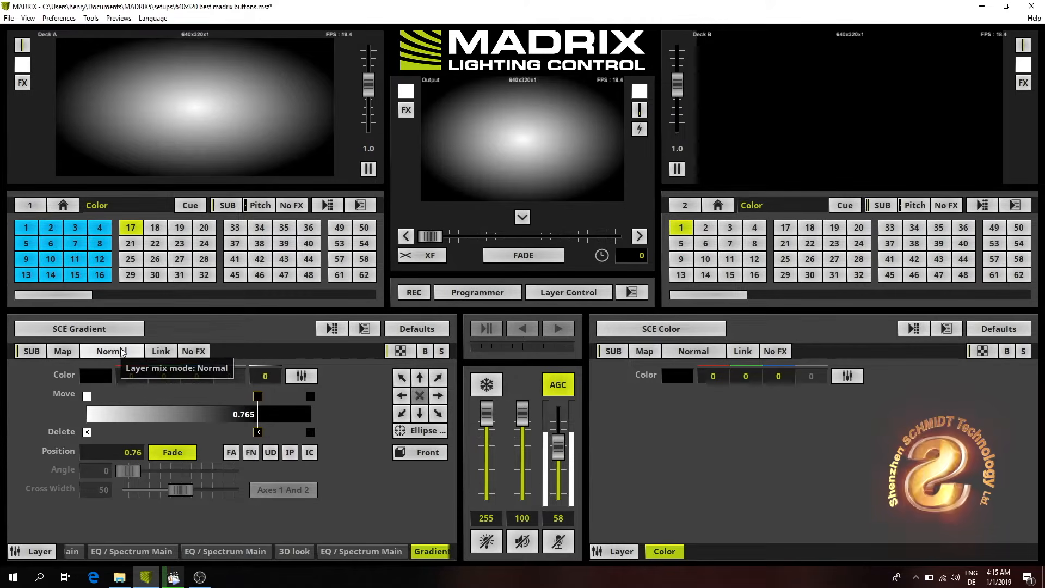
Set the gradient layer's mix mode to Mask and remove the intermediate black stop from its gradient.
left_click(129, 356)
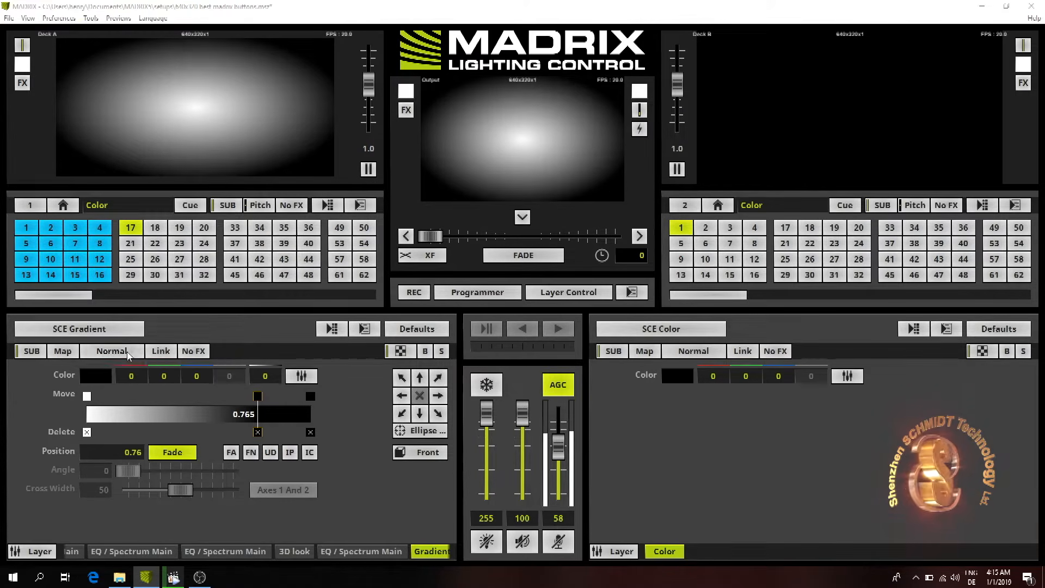
left_click(129, 348)
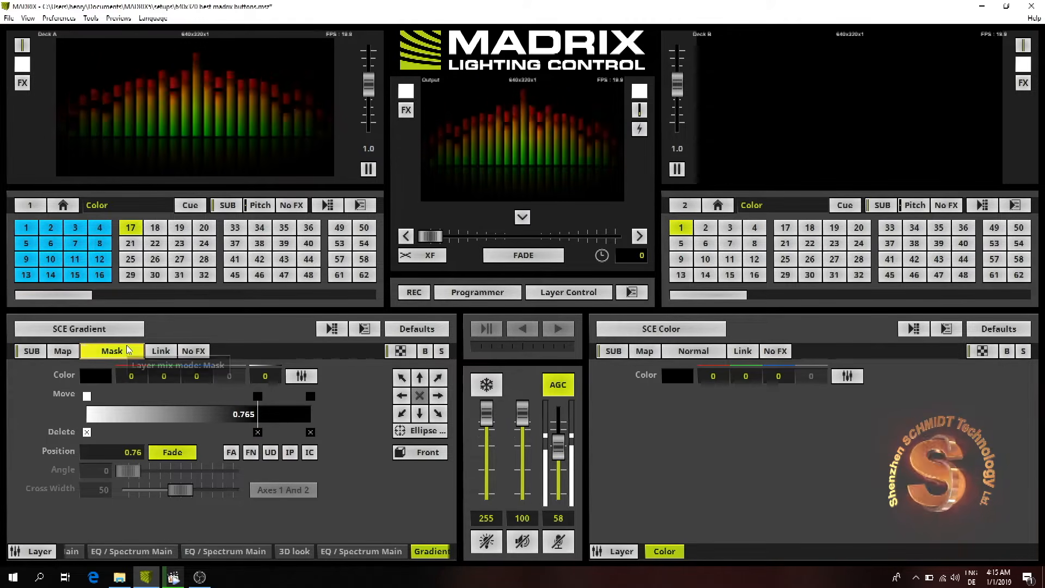
mouse_move(257, 395)
left_mouse_down()
mouse_move(325, 393)
mouse_move(275, 396)
mouse_move(319, 395)
mouse_move(287, 395)
left_mouse_up()
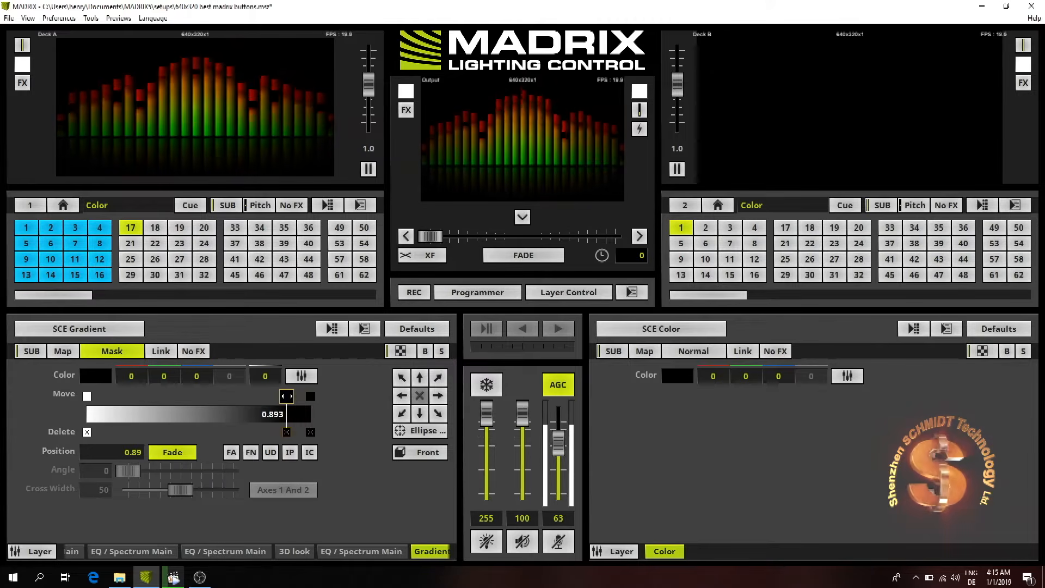
left_click(287, 432)
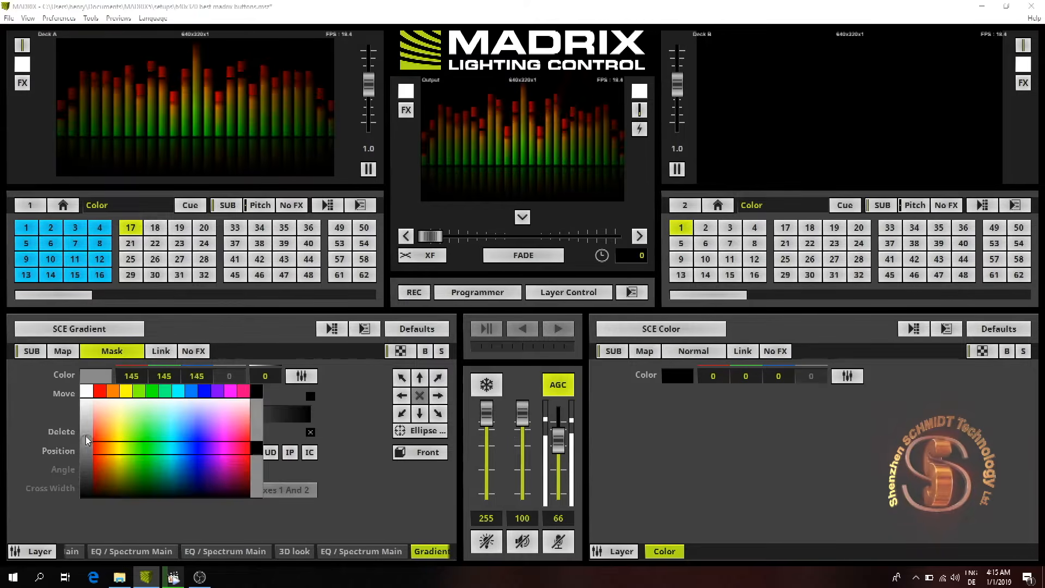
Make the gradient's middle stop white and place it at position 0.478.
double_click(86, 395)
left_click(86, 394)
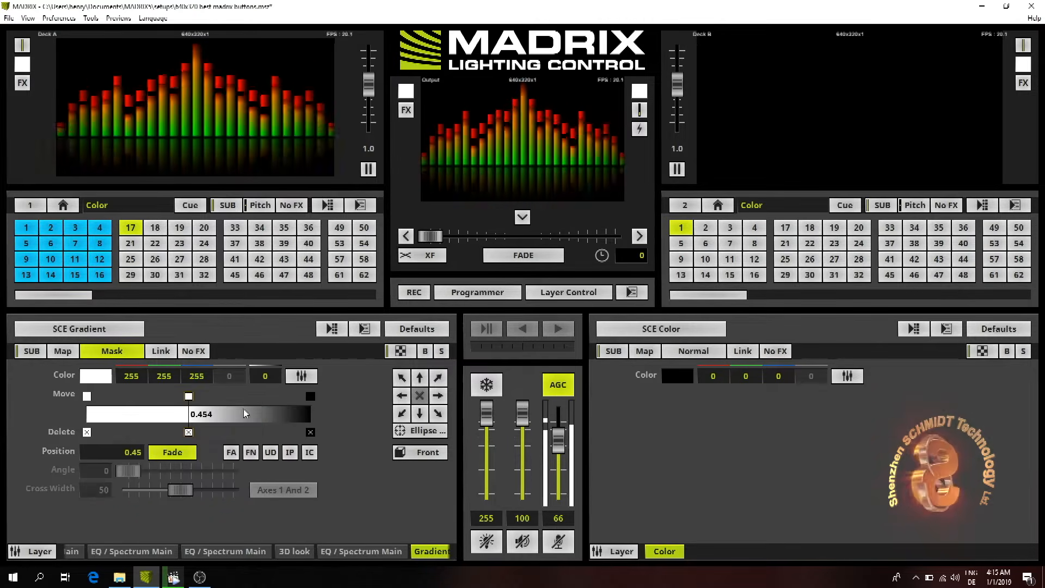
left_click(197, 396)
left_click_drag(198, 397, 197, 420)
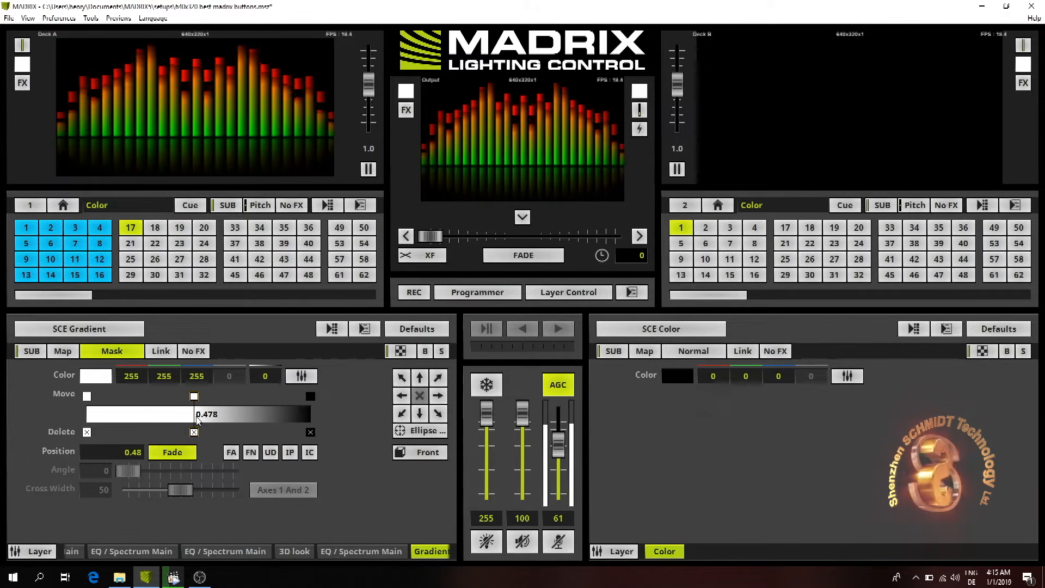
Add a black stop near the mask gradient's dark end and place it at position 0.818.
double_click(279, 419)
left_click(96, 377)
left_click(87, 475)
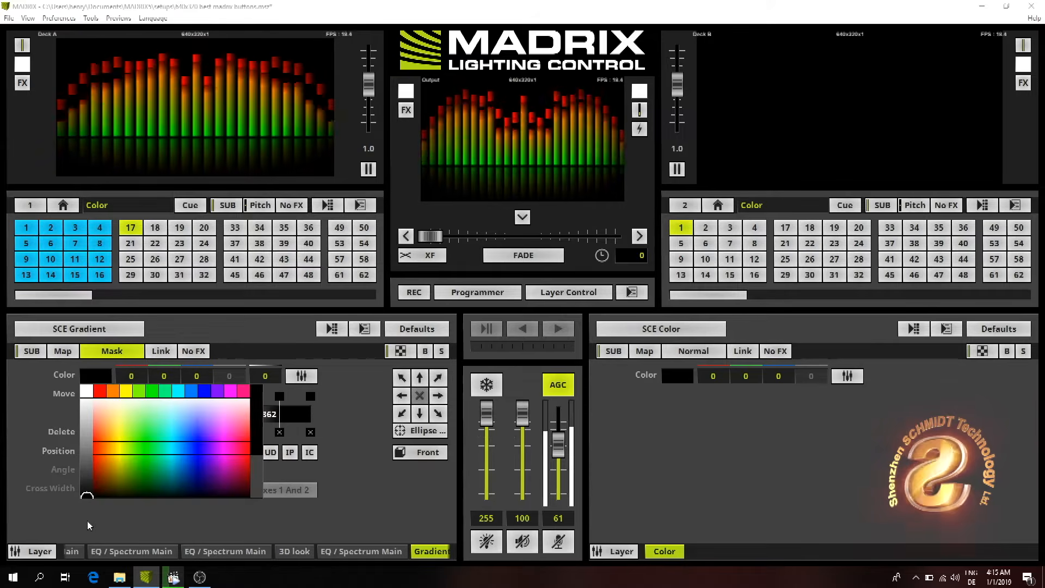
mouse_move(279, 395)
left_mouse_down()
mouse_move(227, 395)
mouse_move(270, 392)
left_mouse_up()
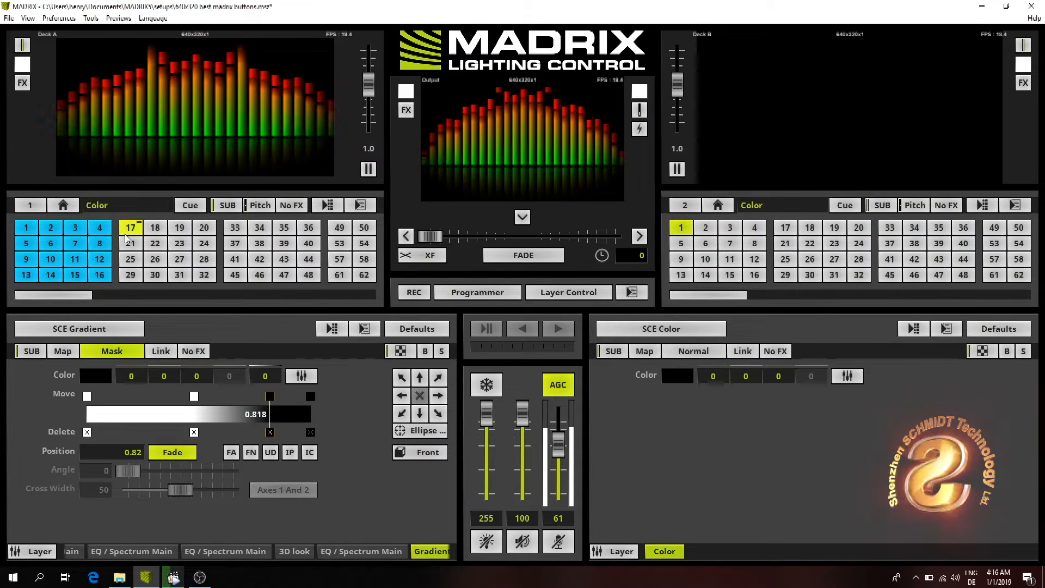
Rename deck A's place 17 to "Equalizer 1" and save the setup.
double_click(101, 205)
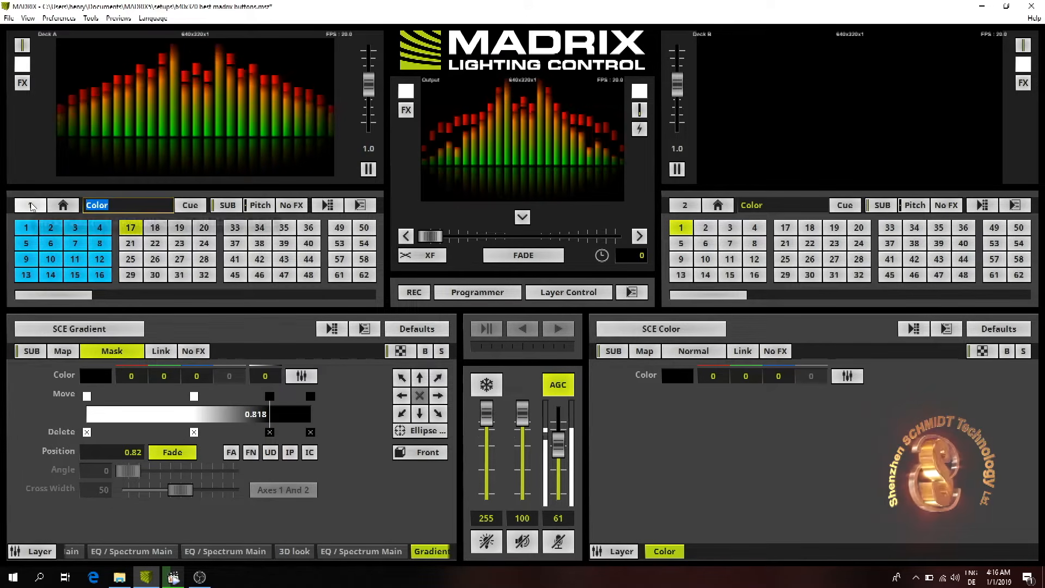
type("Equalizer 1")
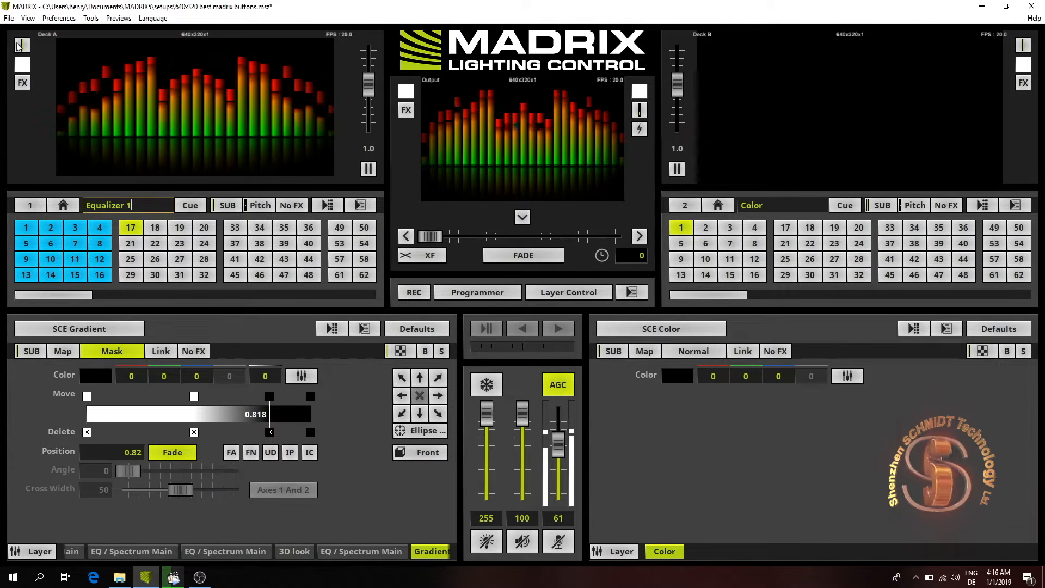
left_click(9, 18)
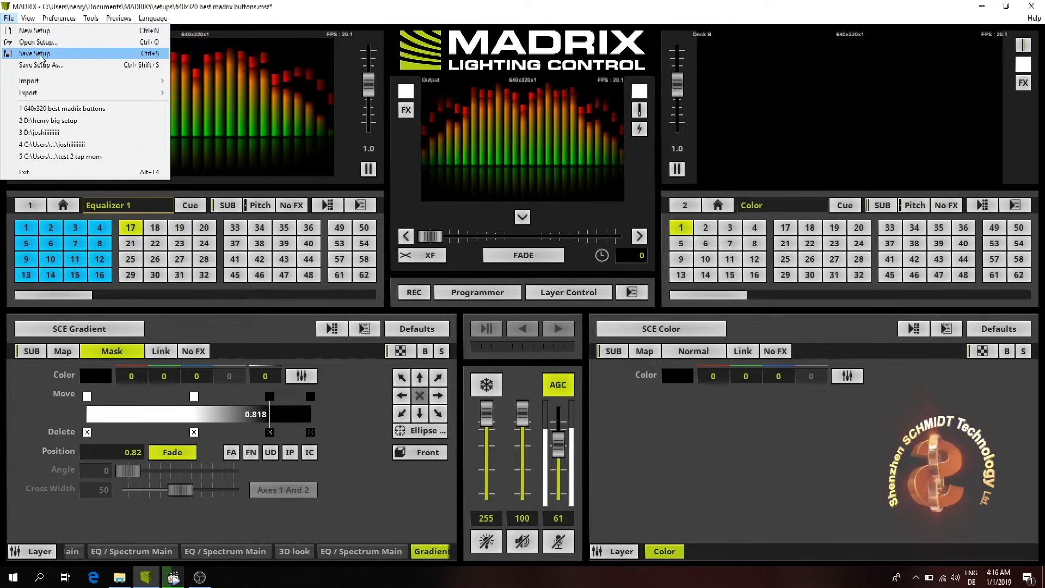
left_click(38, 53)
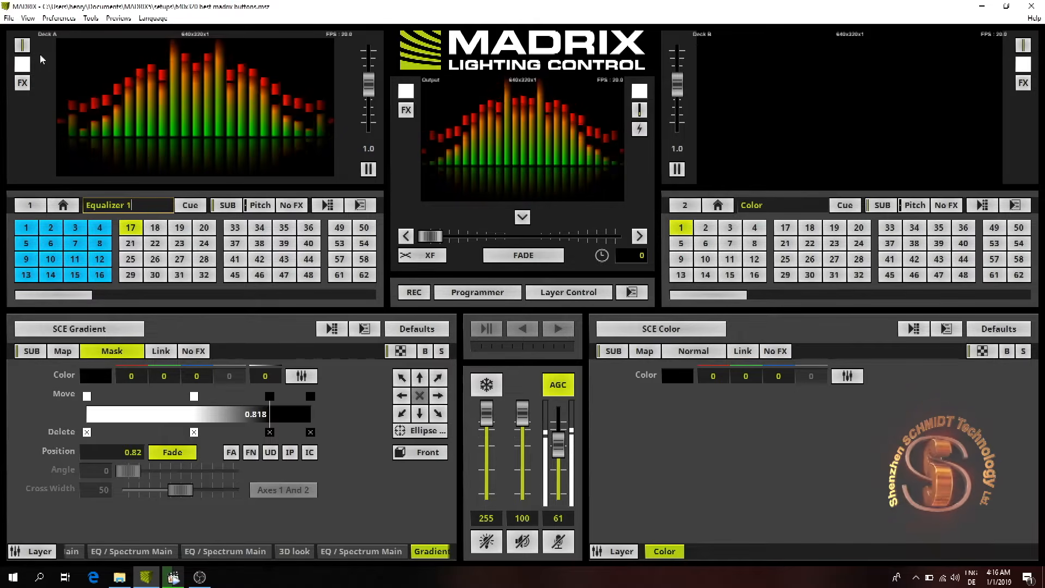
Switch deck A to the empty place 21 and assign its layer the S2L Level Shape effect.
left_click(131, 245)
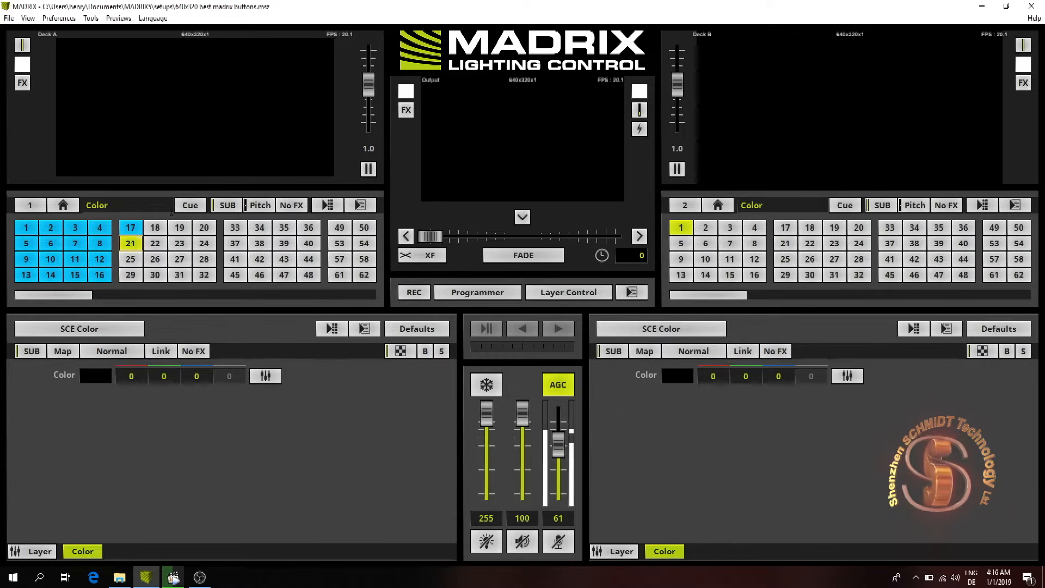
mouse_move(136, 235)
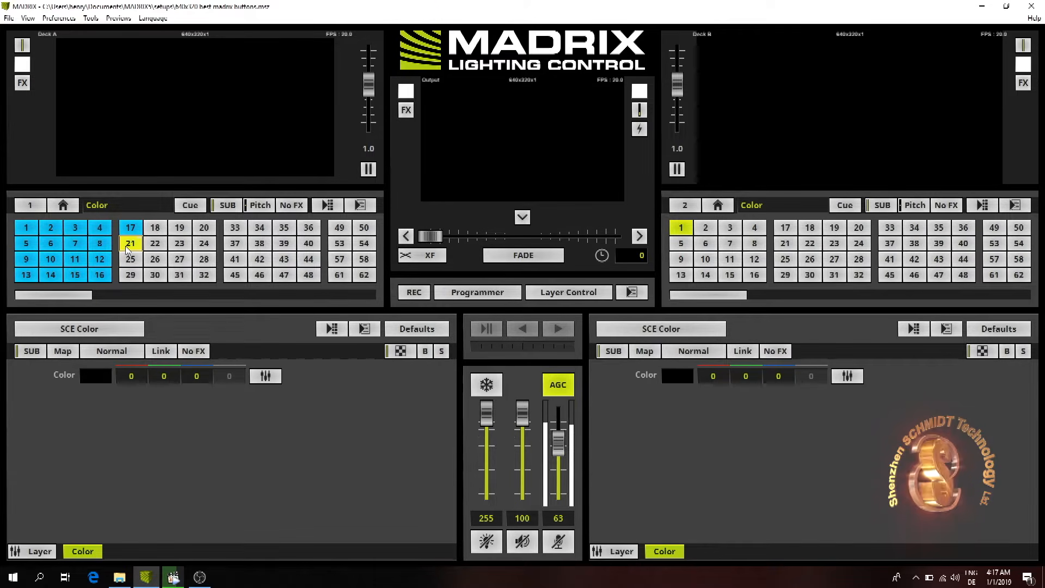
left_click(136, 328)
mouse_move(82, 364)
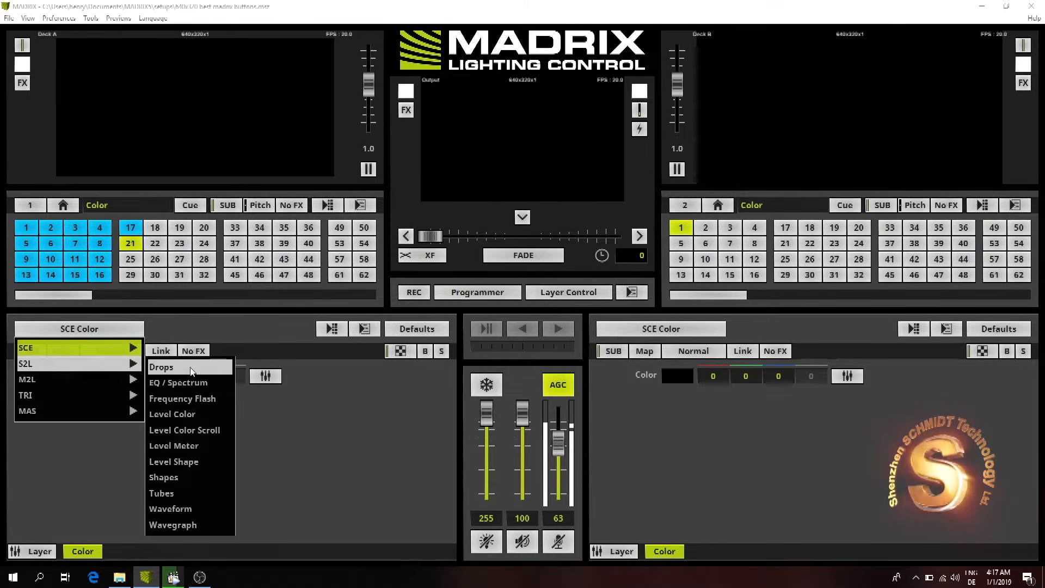
left_click(182, 462)
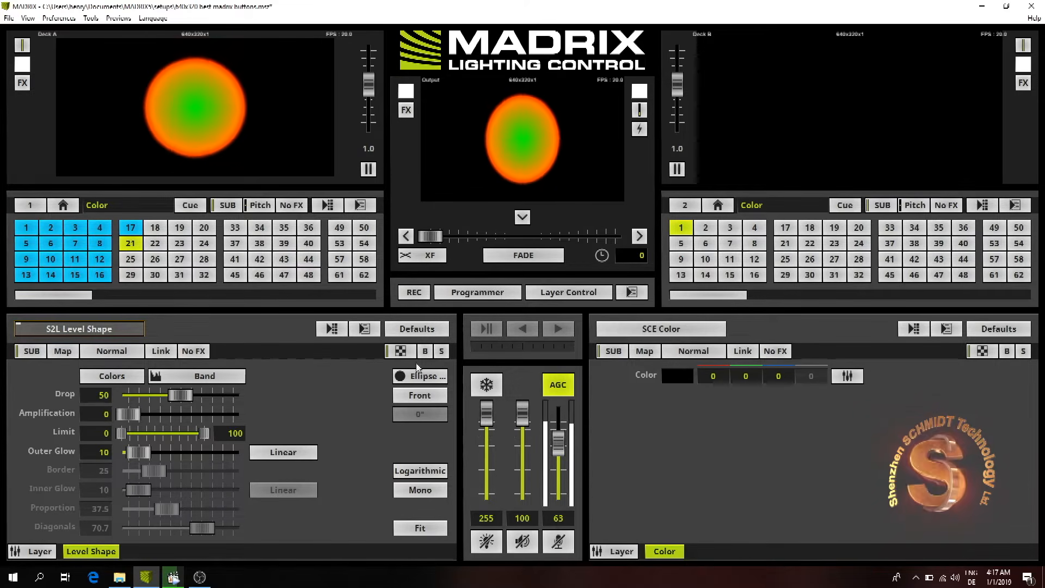
Enable Mono for the Level Shape effect and set its Drop to 100.
left_click(438, 497)
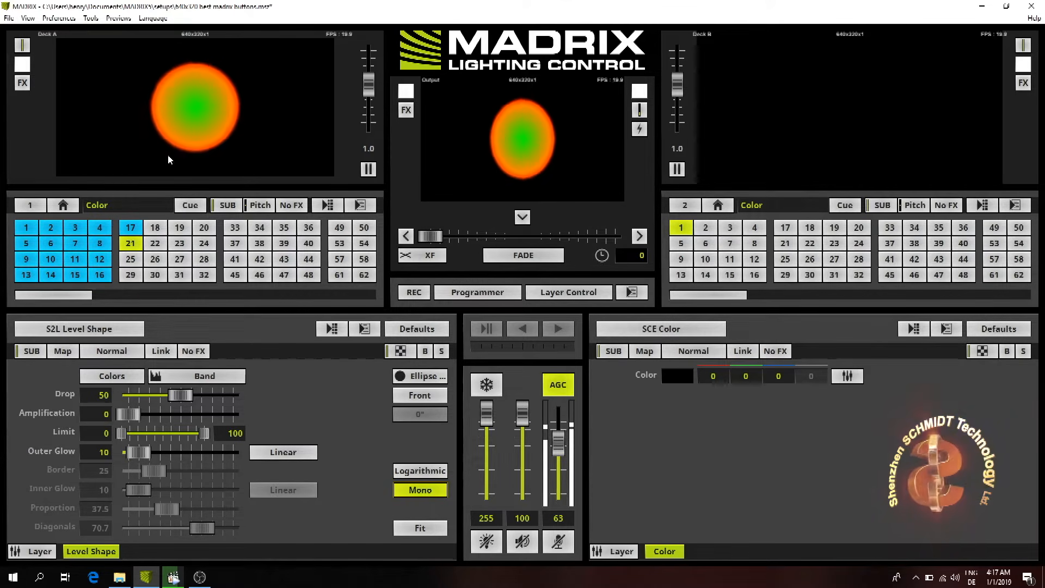
left_click(425, 493)
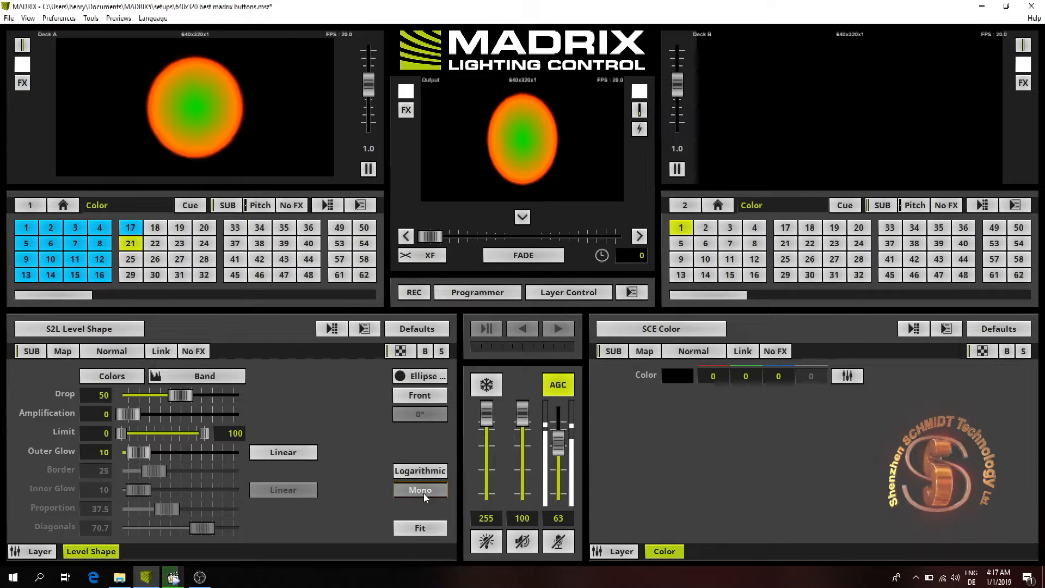
left_click(423, 491)
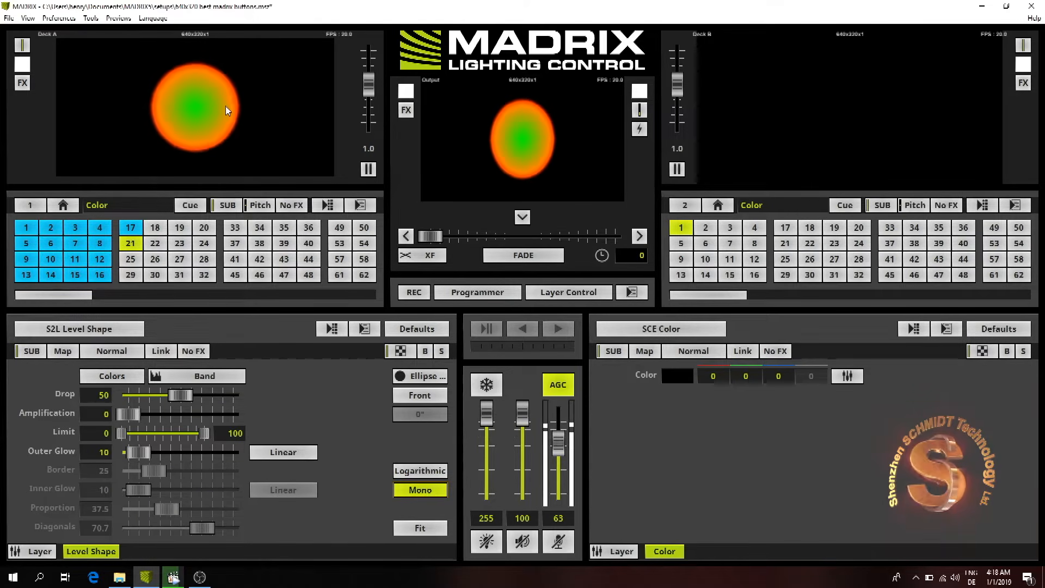
left_click_drag(180, 395, 234, 395)
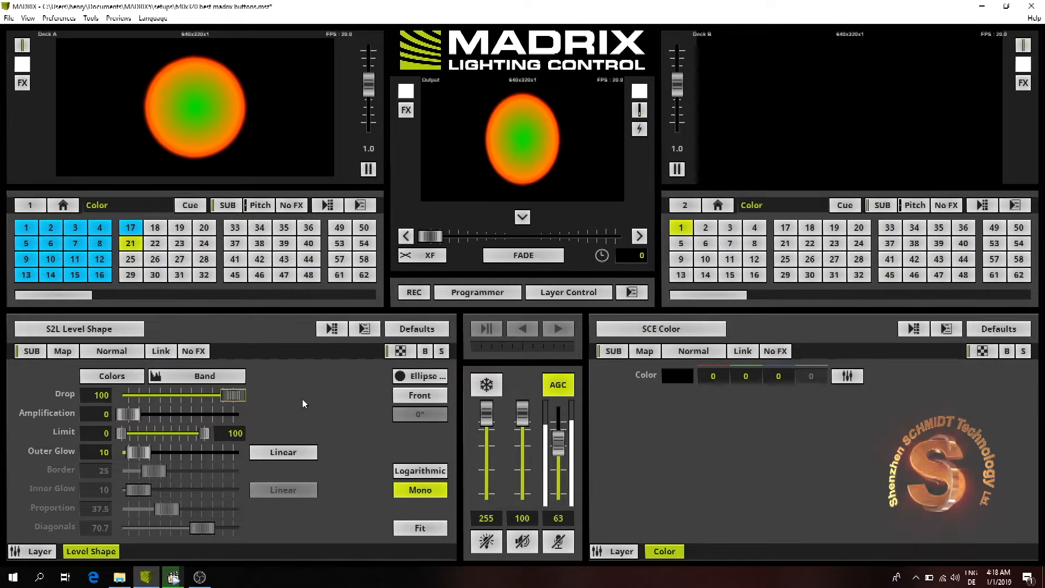
Set the start stop of the Level Shape color gradient to black and add a white stop at position 0.059.
left_click(117, 375)
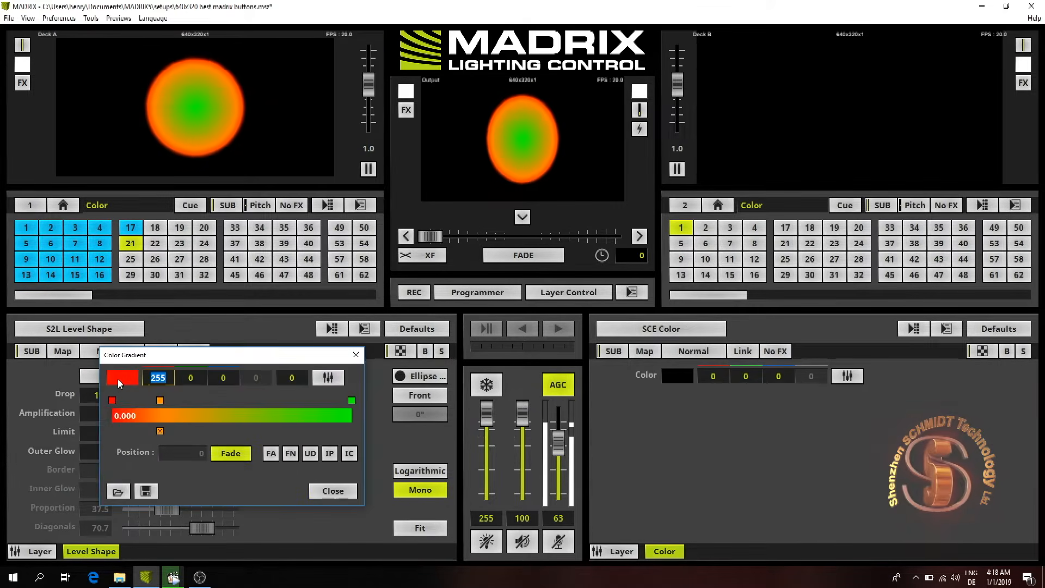
left_click(119, 377)
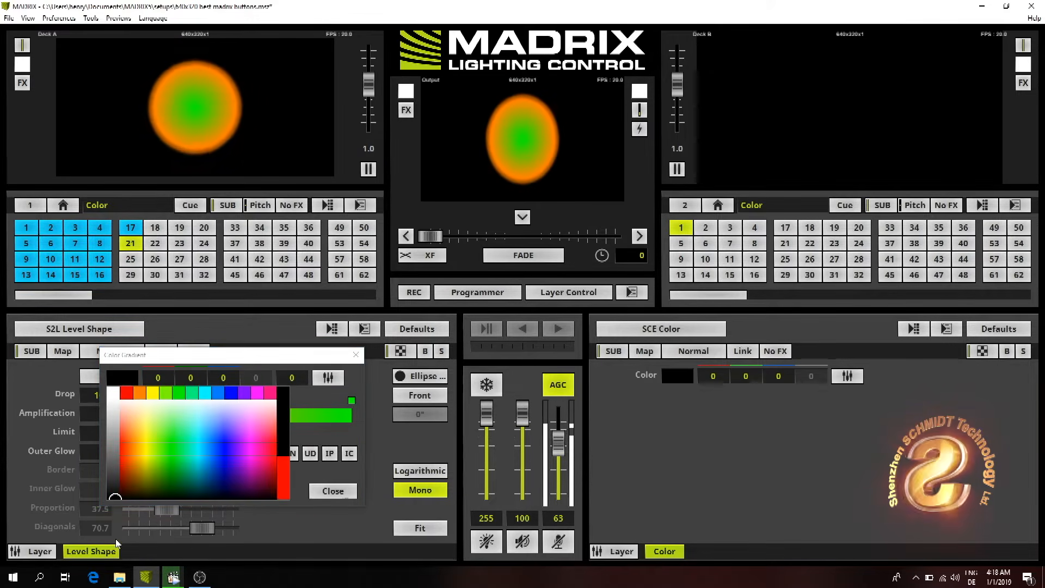
left_click(120, 493)
left_click(129, 414)
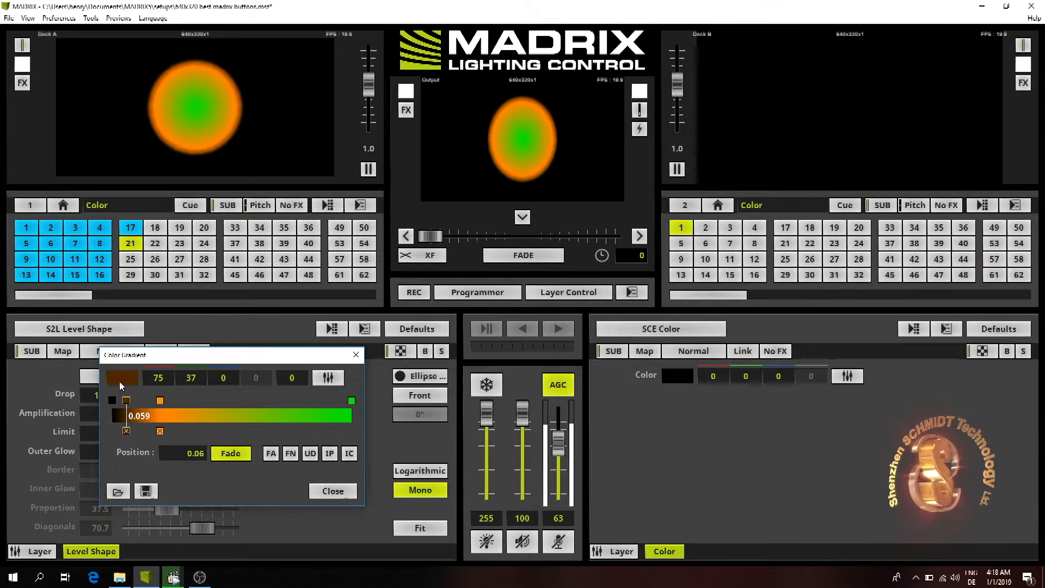
left_click(121, 378)
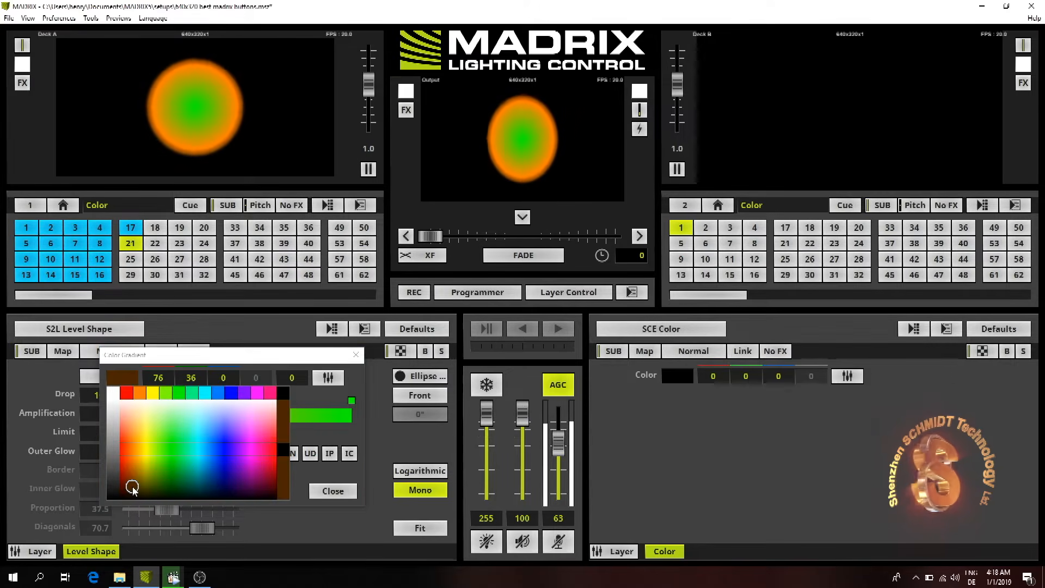
left_click(112, 393)
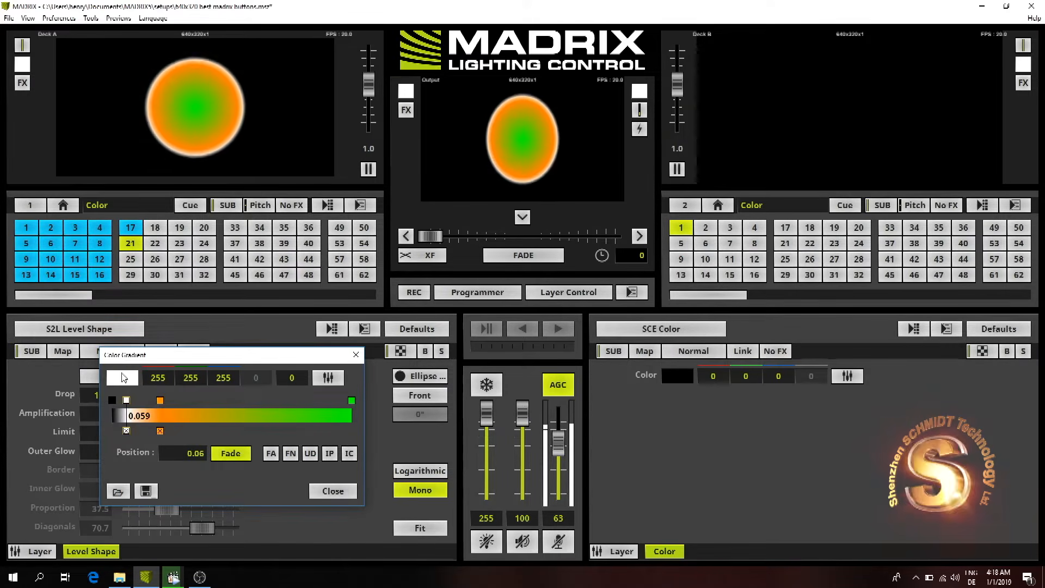
Change the gradient's orange stop to black and move it slightly past the middle of the gradient.
left_click(160, 400)
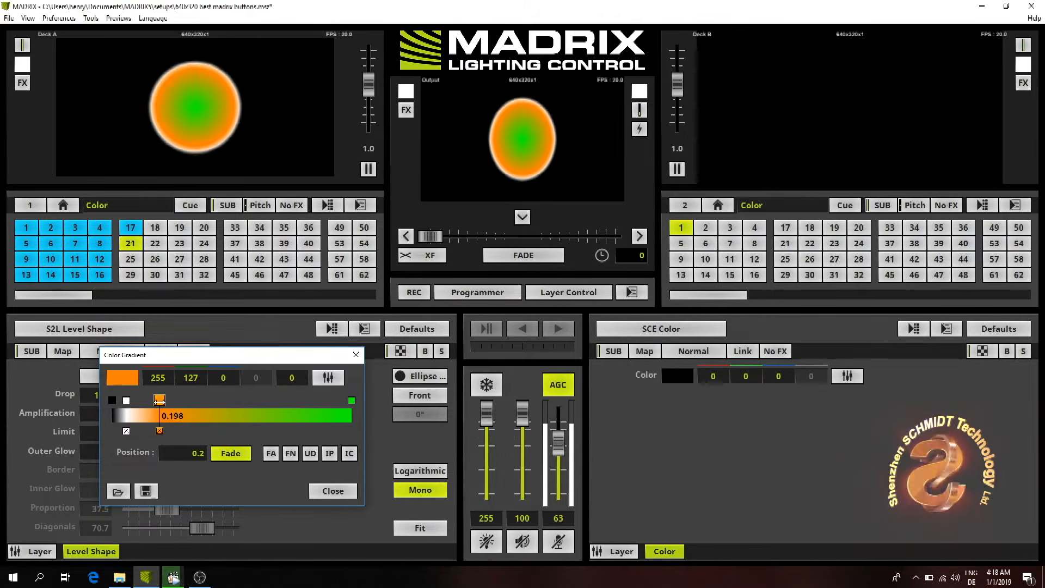
left_click(131, 382)
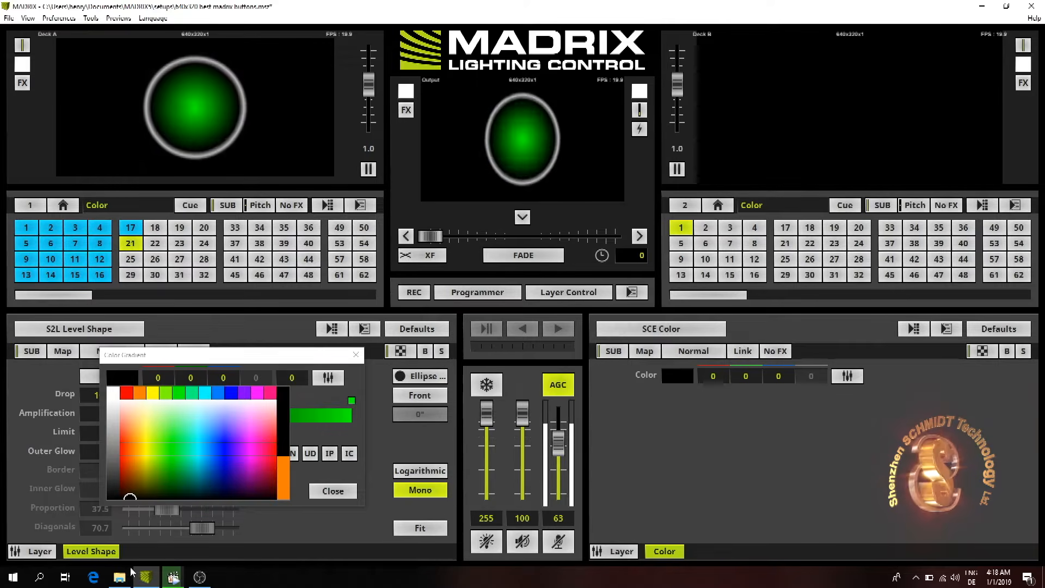
left_click_drag(131, 570, 131, 568)
left_click_drag(160, 401, 245, 401)
Change the gradient's green end stop to white.
left_click(352, 400)
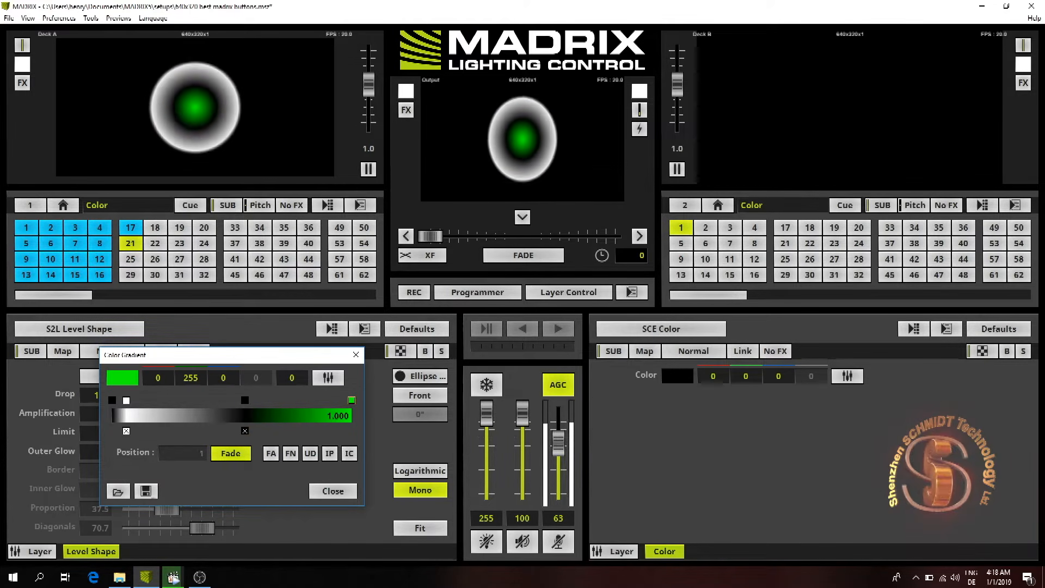
left_click(125, 381)
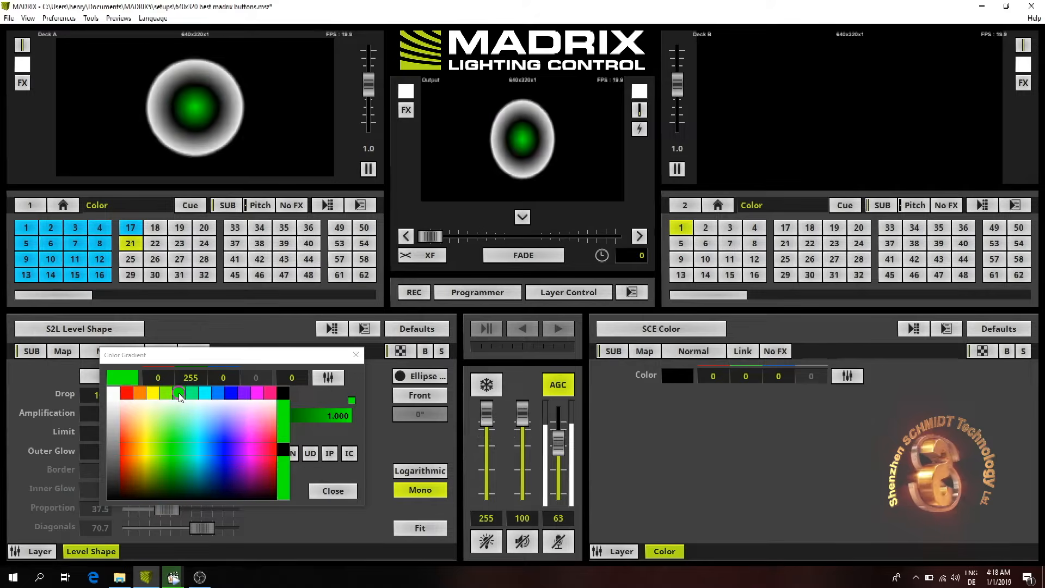
left_click(115, 393)
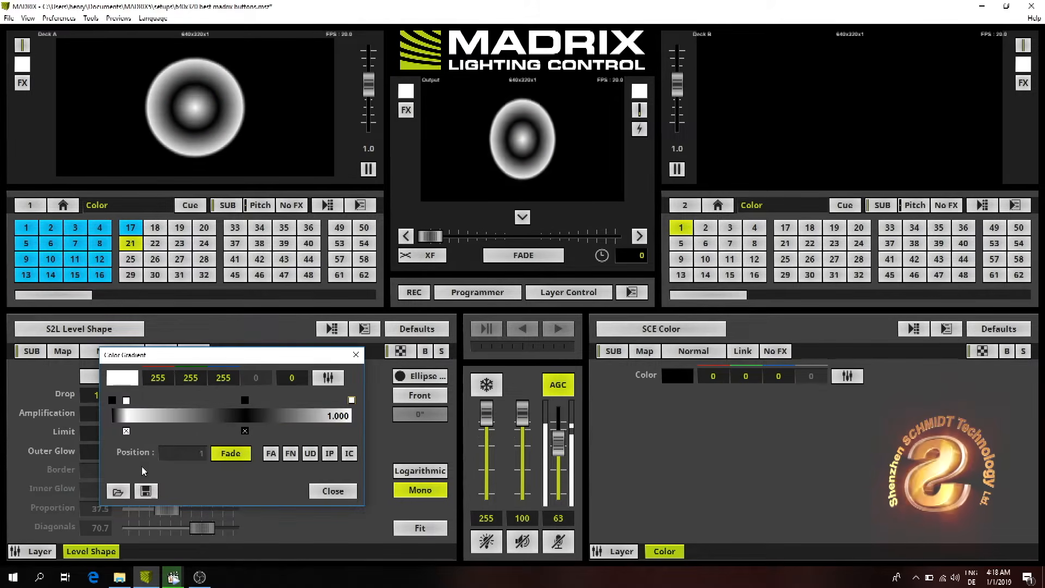
Add a black gradient stop at position 0.111 and a white stop at position 0.202.
left_click(139, 417)
left_click(122, 377)
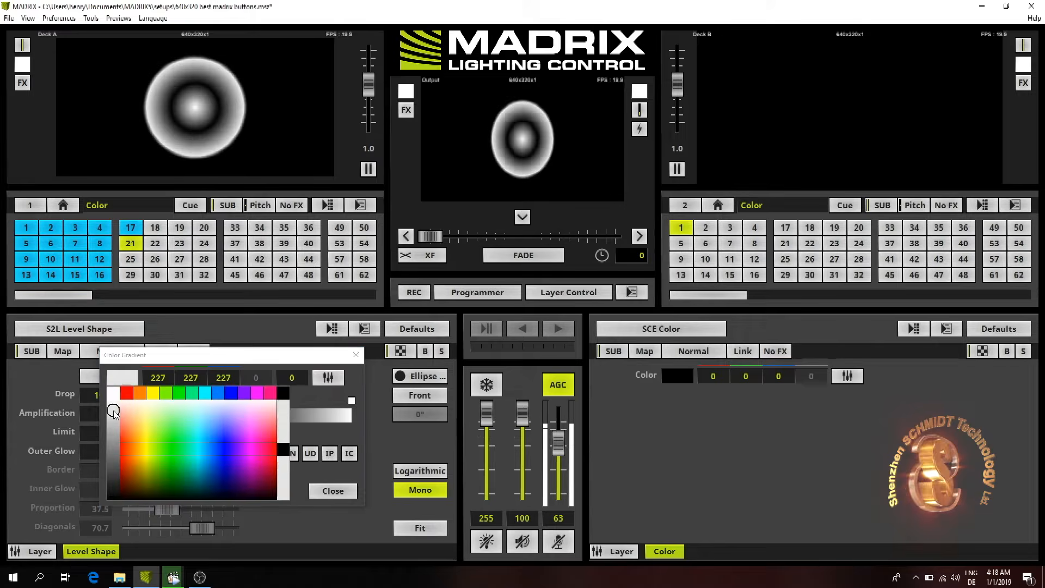
left_click(109, 508)
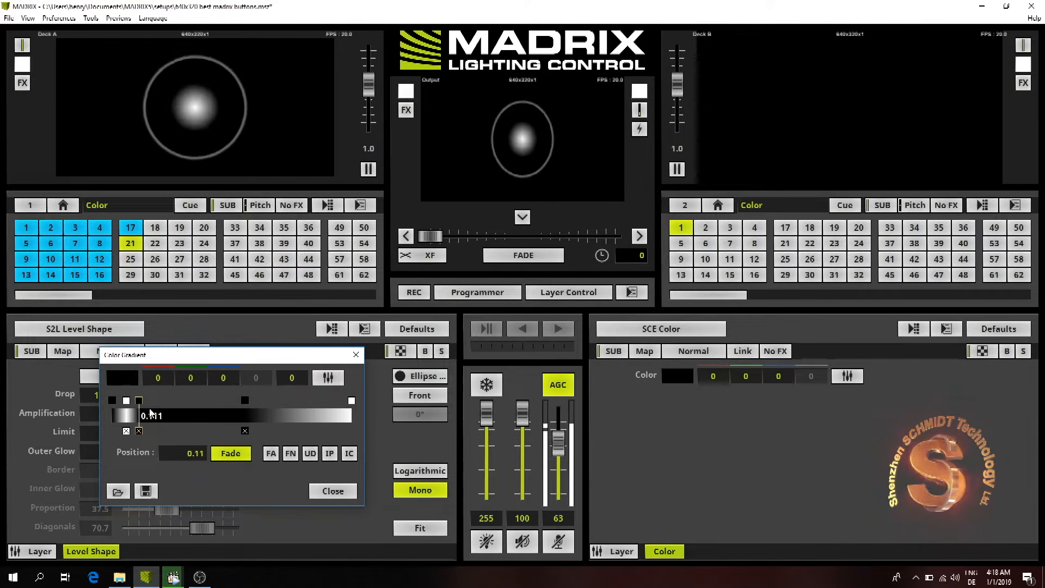
left_click(122, 379)
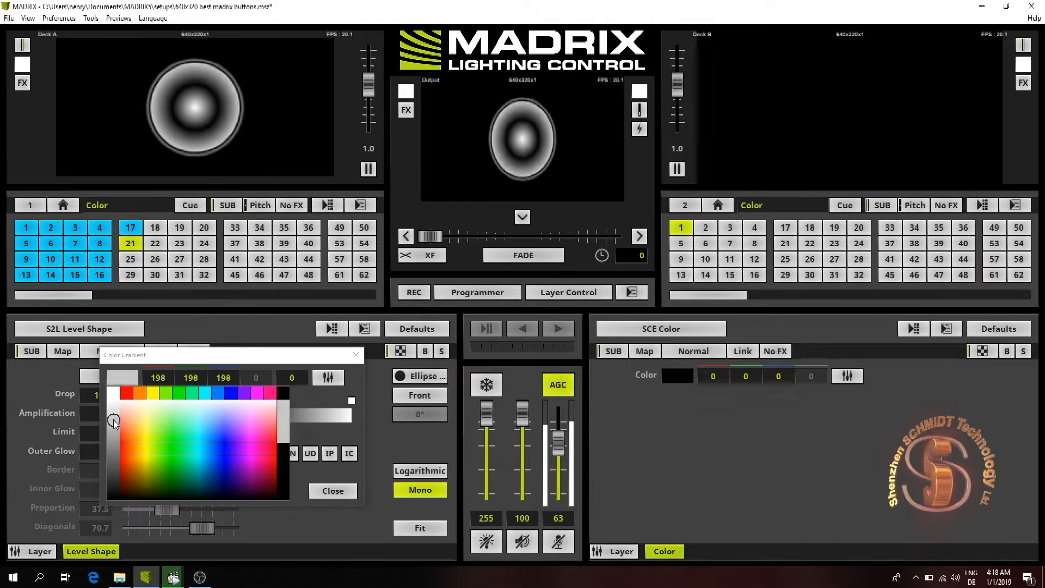
left_click(113, 391)
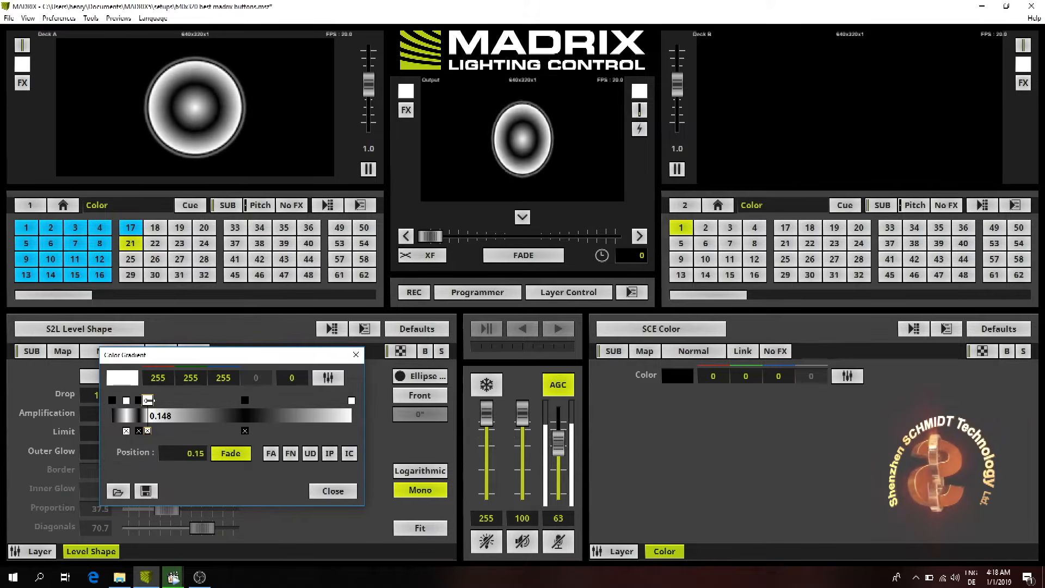
left_click_drag(148, 401, 160, 401)
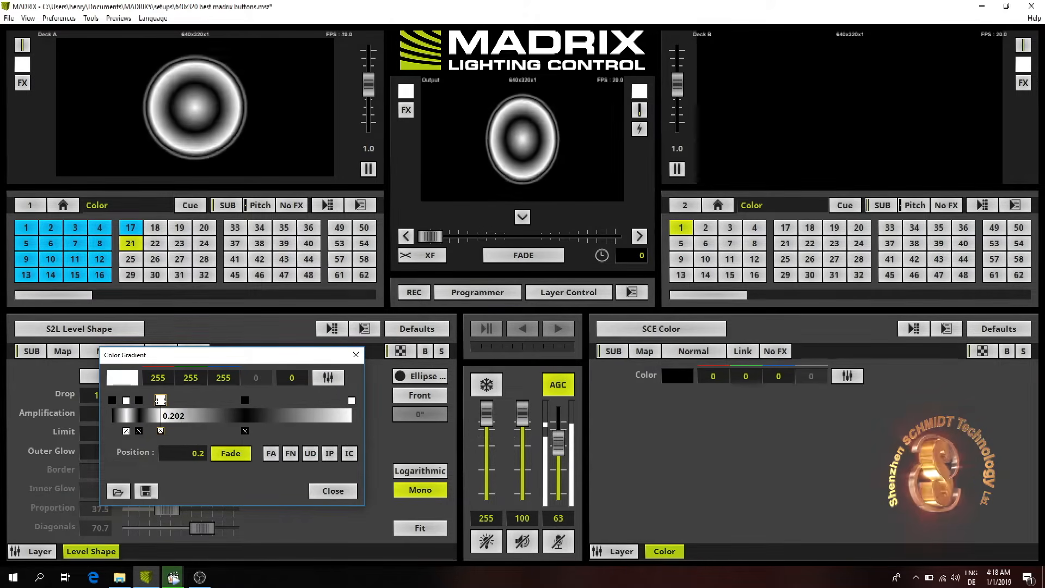
Add a black gradient stop at about position 0.27 and a dark grey stop (74, 74, 74) at position 0.295.
left_click(176, 420)
left_click(124, 379)
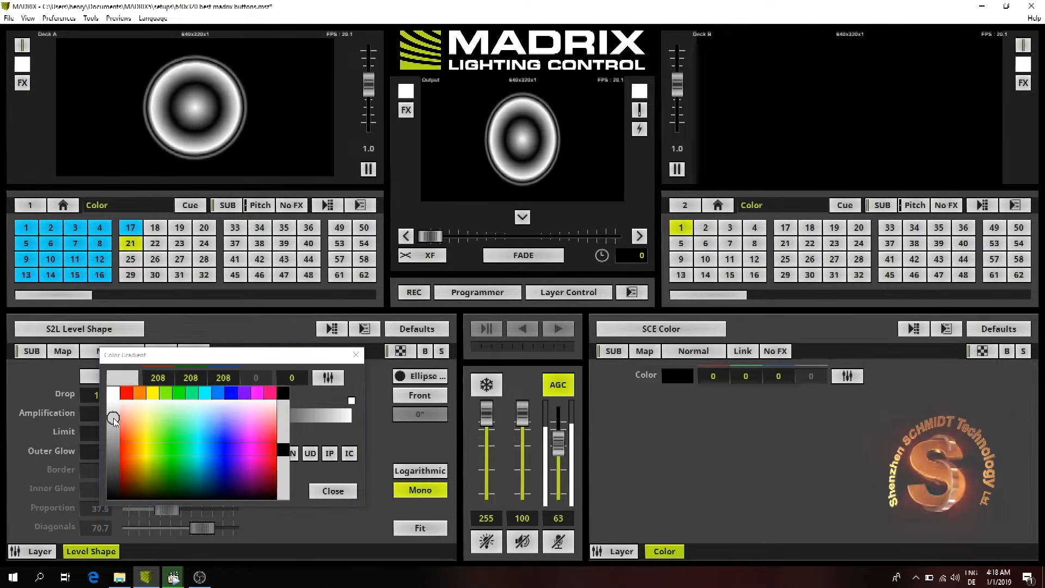
left_click(112, 498)
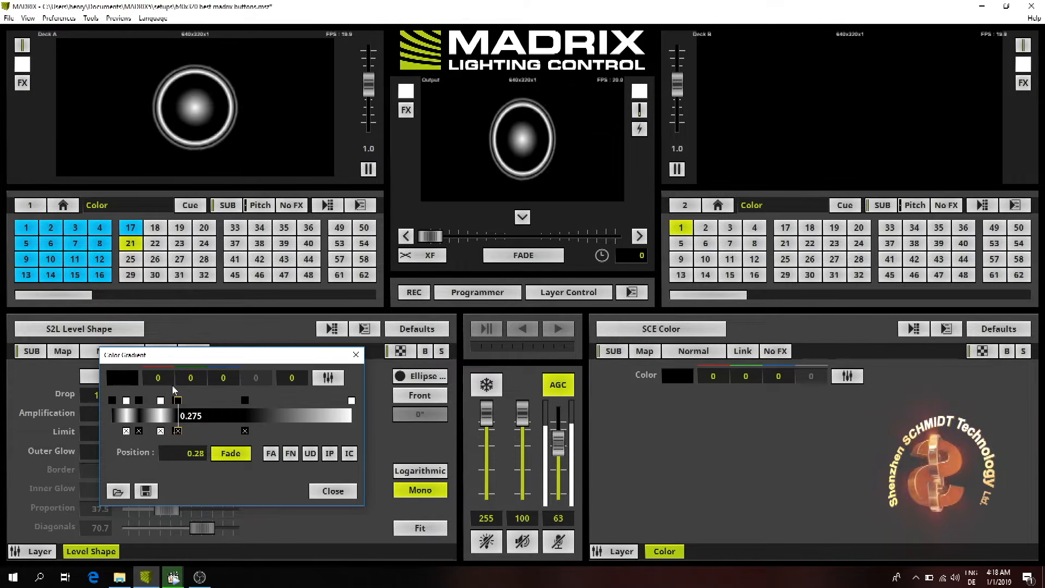
left_click_drag(177, 401, 182, 400)
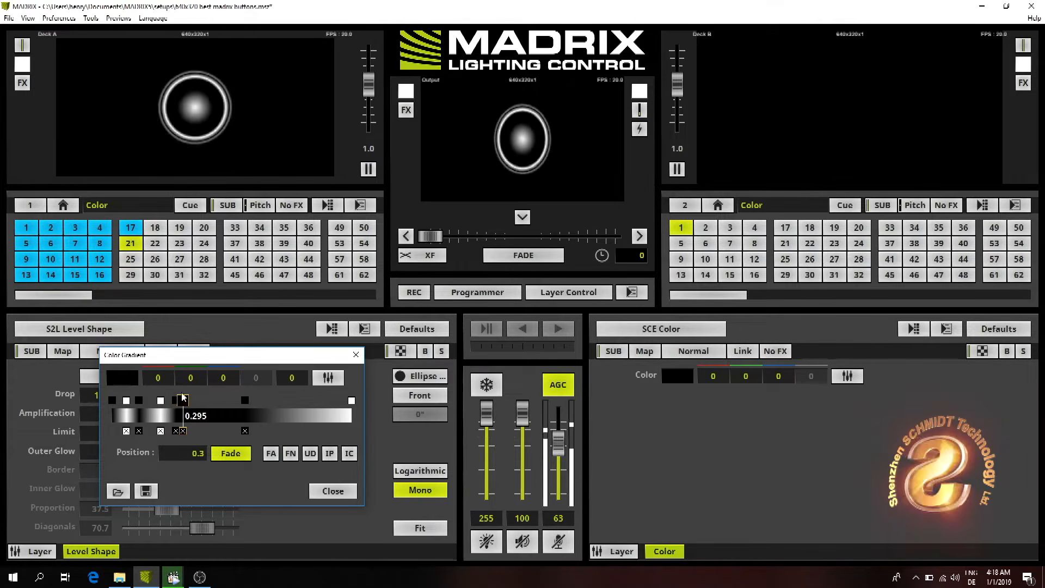
left_click(135, 377)
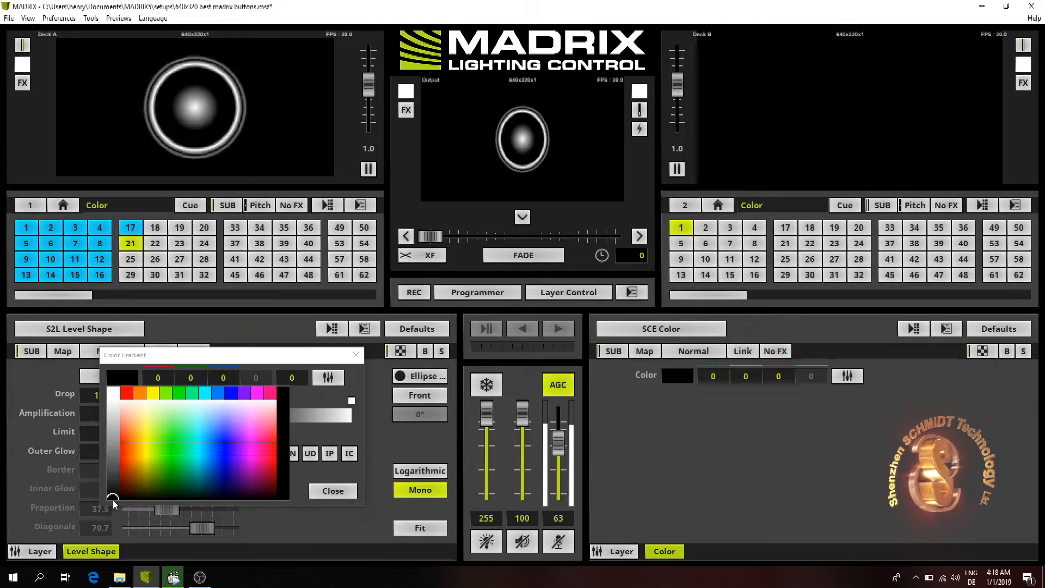
left_click(113, 471)
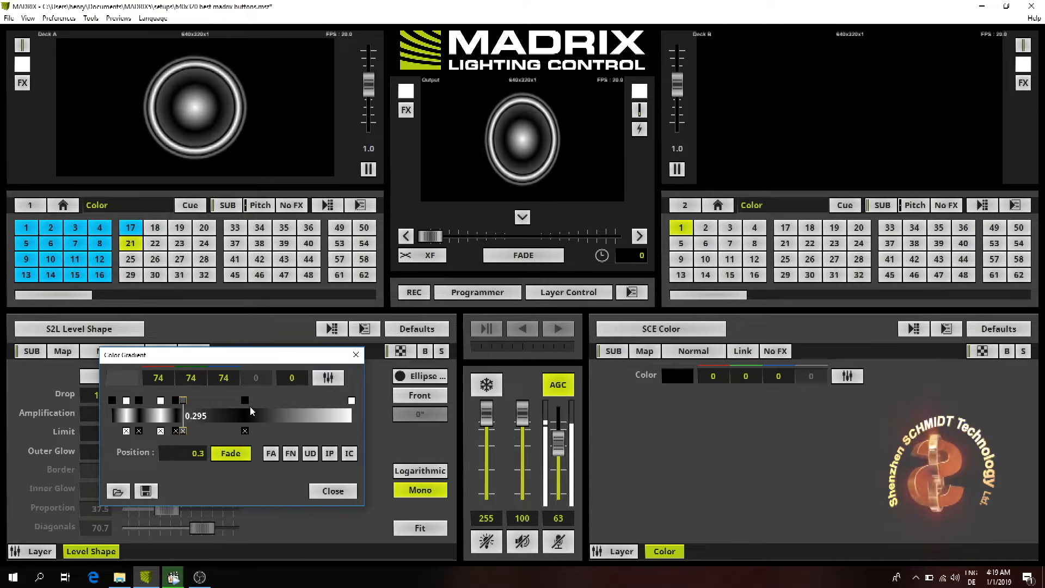
Set the gradient's end stop to grey (165, 165, 165), then shift the neighbouring black and dark grey stops toward the start, the grey one at position 0.273.
left_click(351, 401)
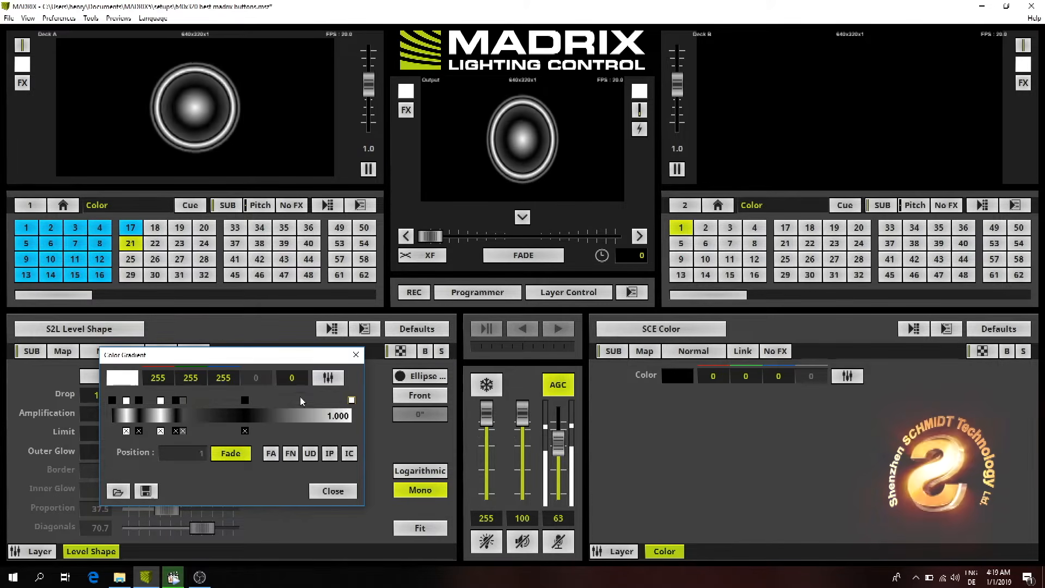
left_click(130, 380)
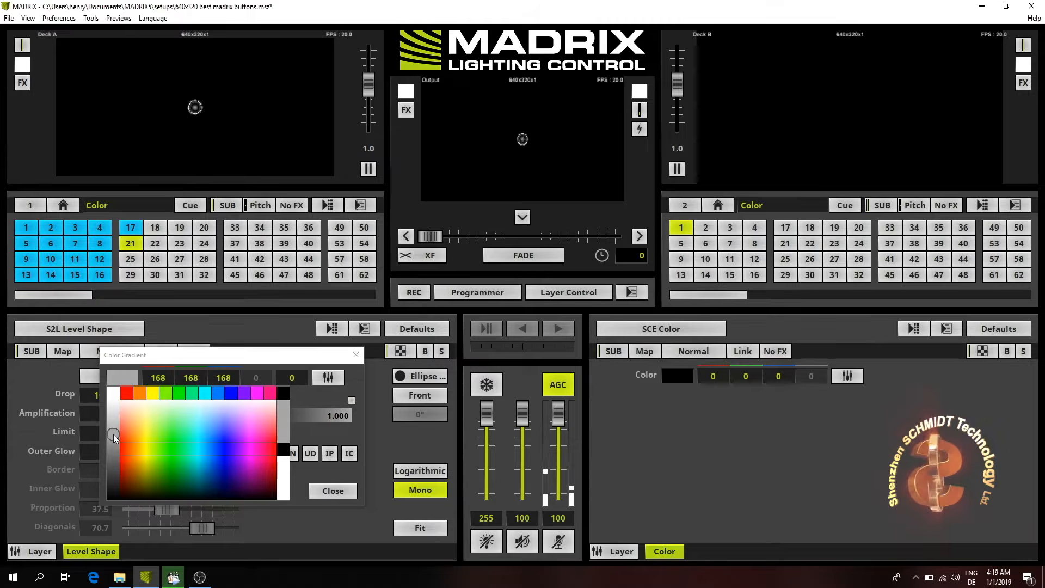
left_click(113, 434)
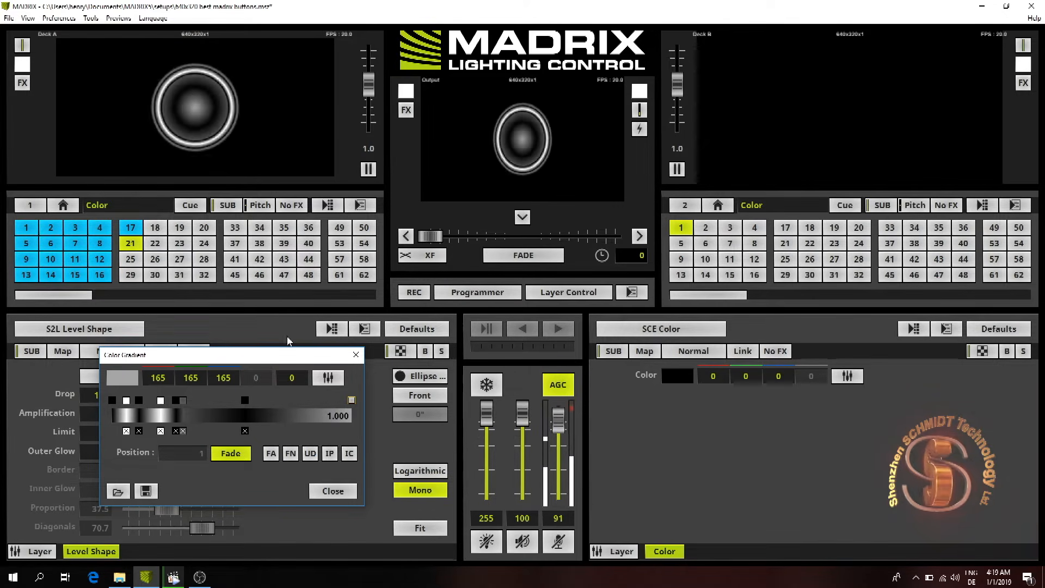
left_click(174, 400)
left_click_drag(175, 400, 192, 401)
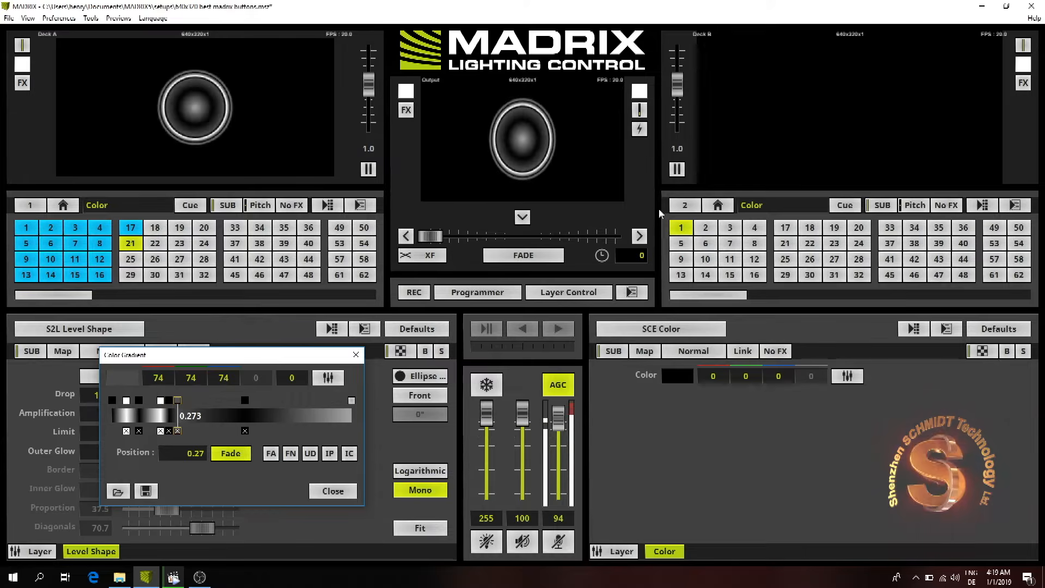
Turn off Stretch Pixels for the output preview and restore its default view.
right_click(569, 174)
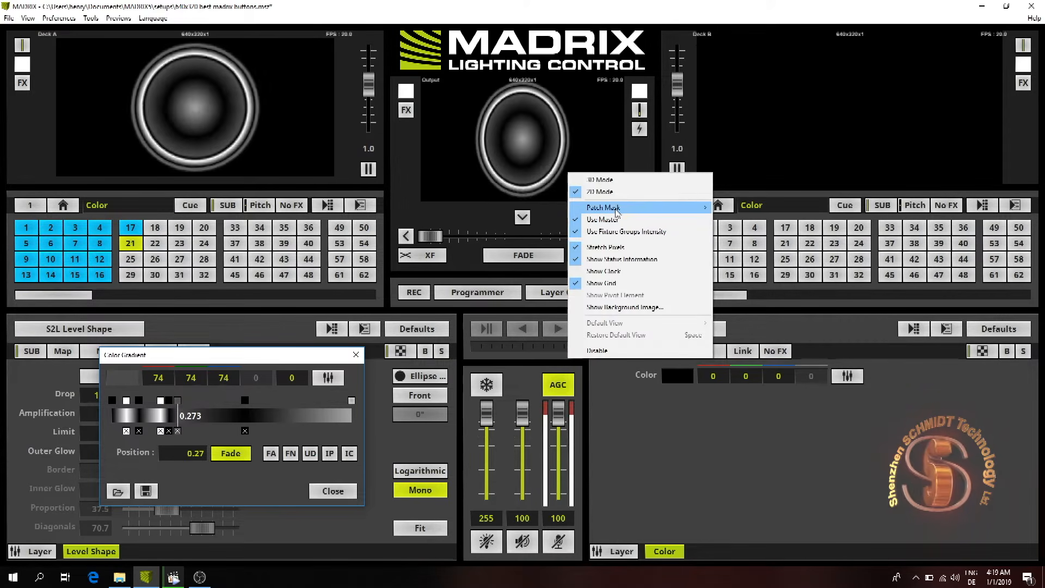
left_click(612, 248)
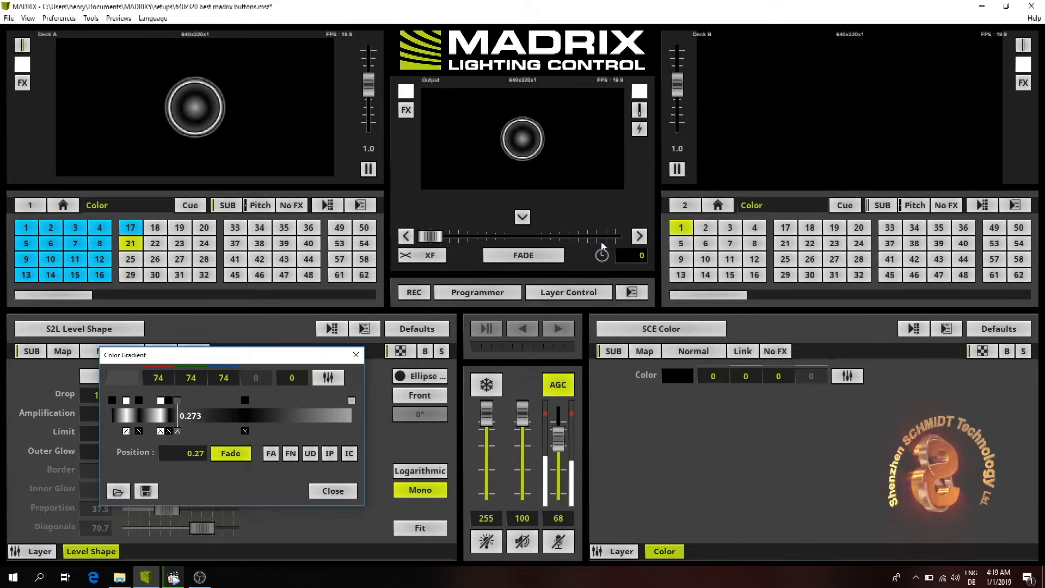
right_click(489, 199)
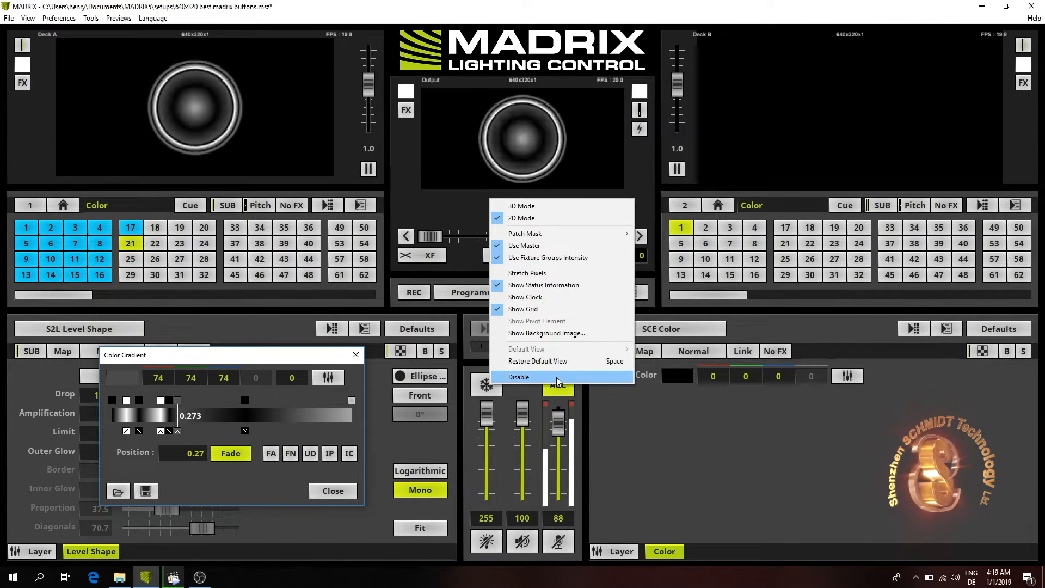
left_click(544, 360)
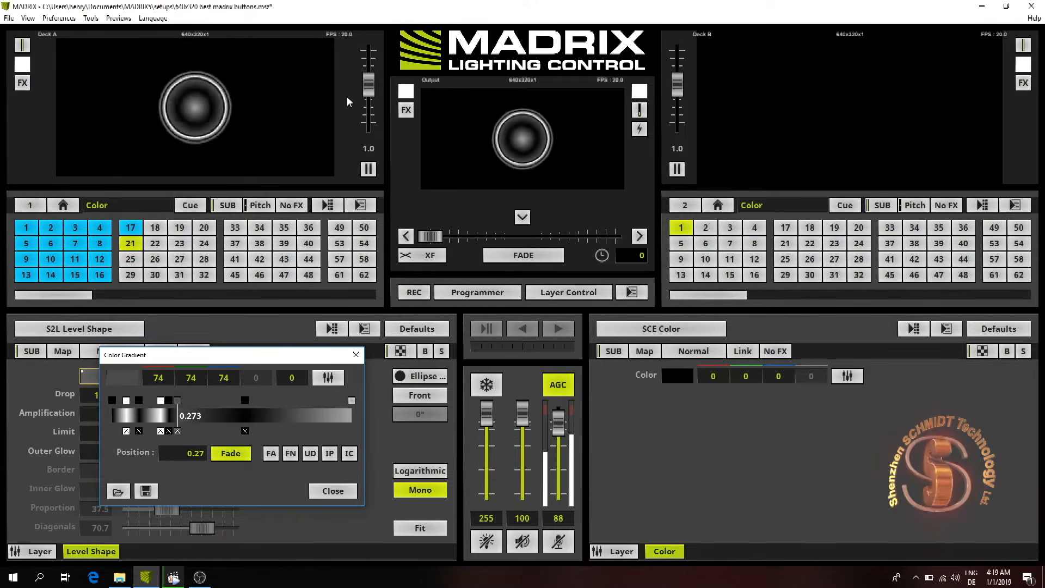
Close the color gradient editor and rename deck A's Level Shape layer to "BASS".
left_click(354, 358)
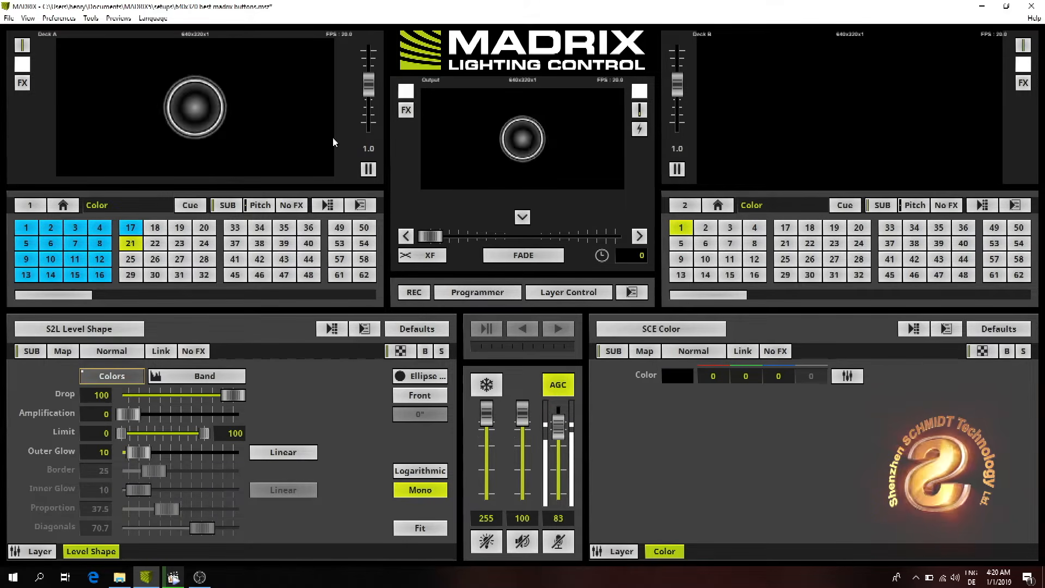
right_click(117, 551)
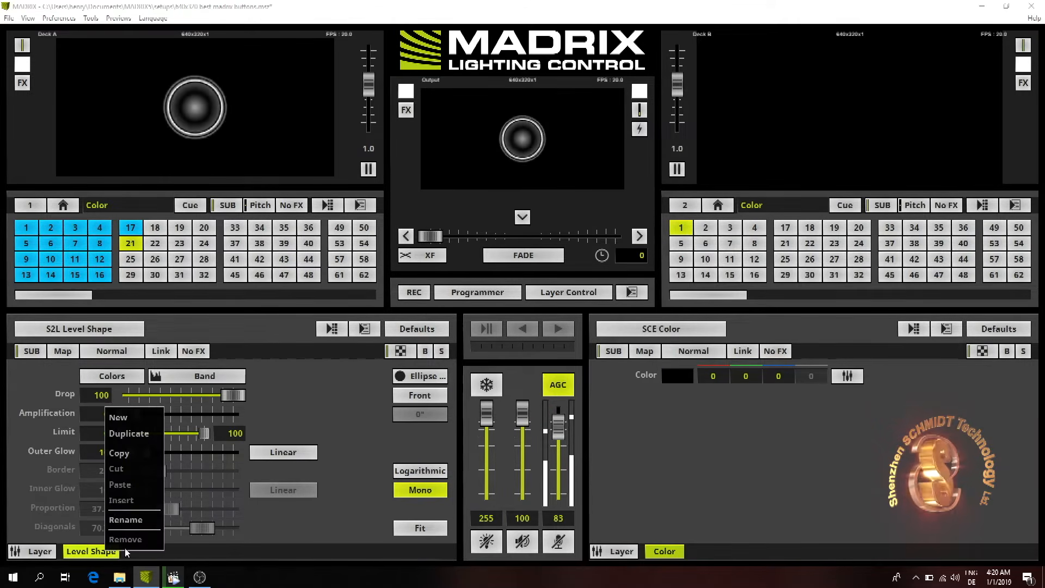
left_click(135, 524)
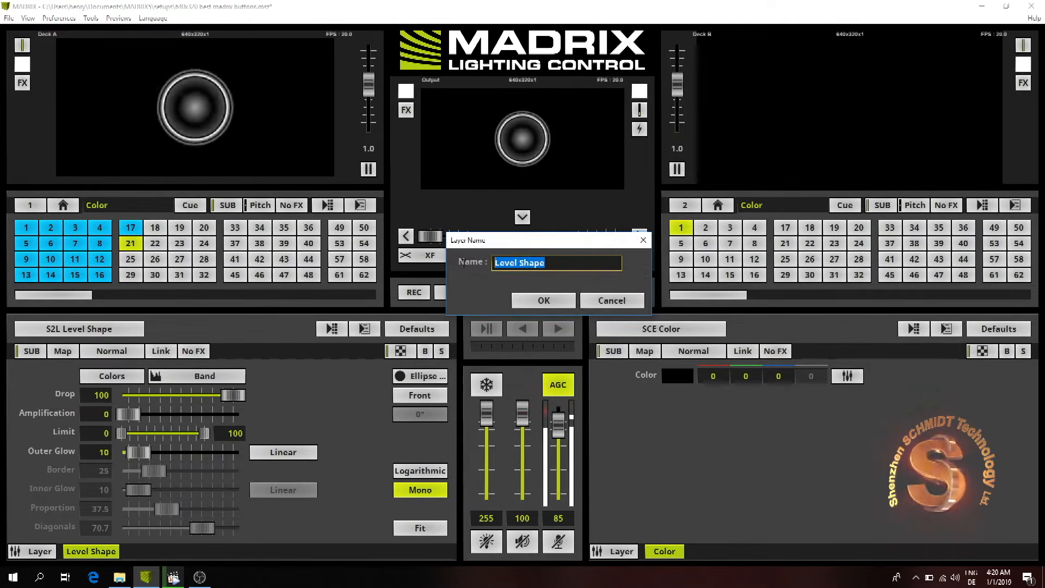
type("BASS")
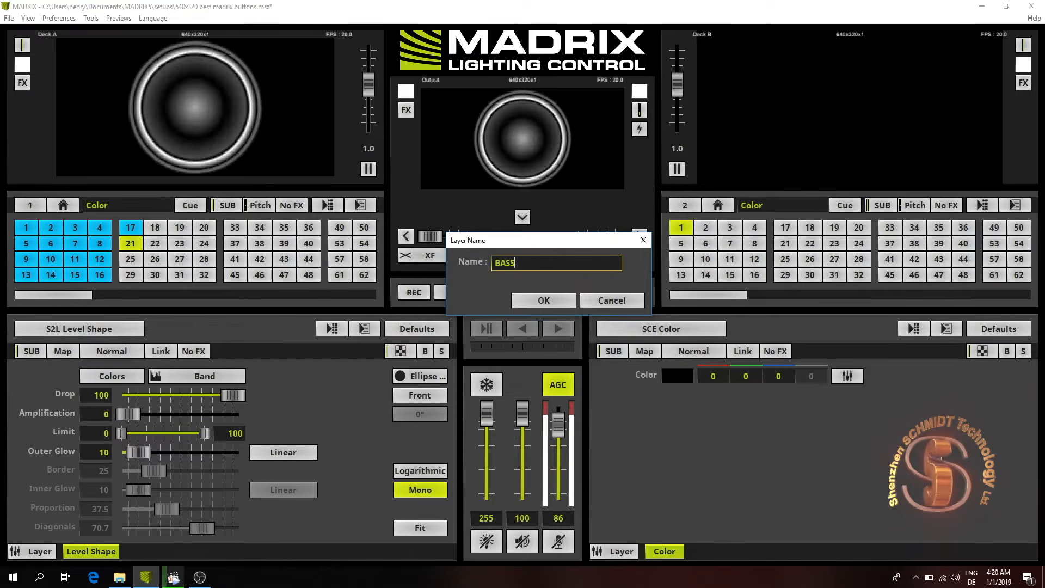
key("Return")
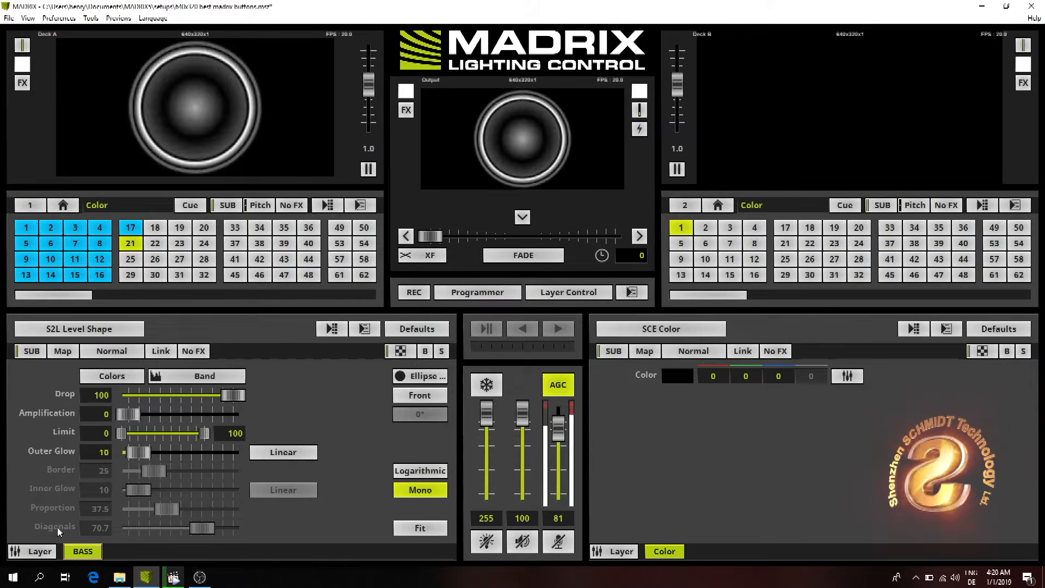
Duplicate deck A's BASS layer and select the first of the two BASS layers.
right_click(84, 555)
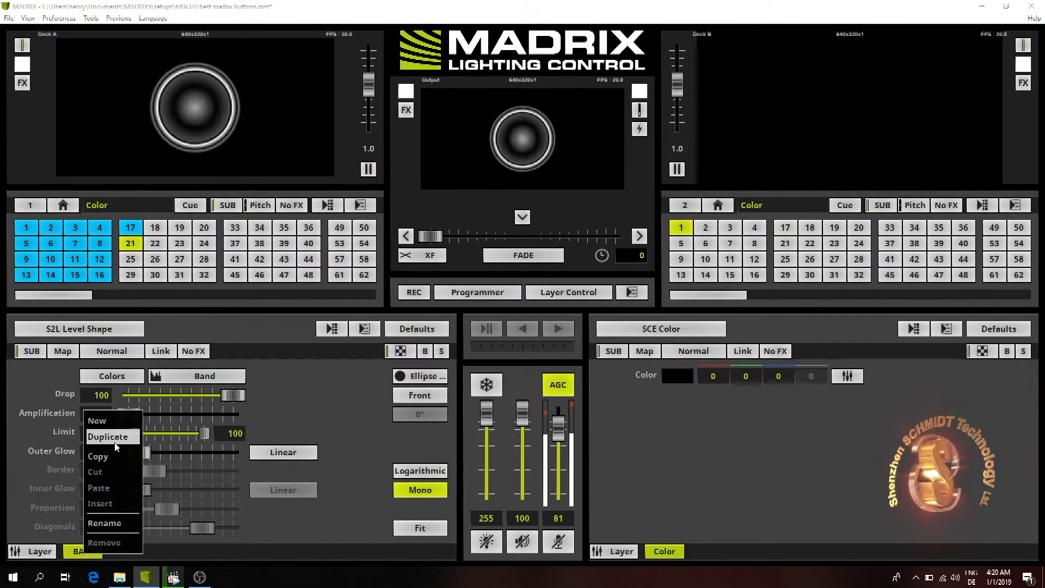
left_click(114, 436)
left_click(87, 553)
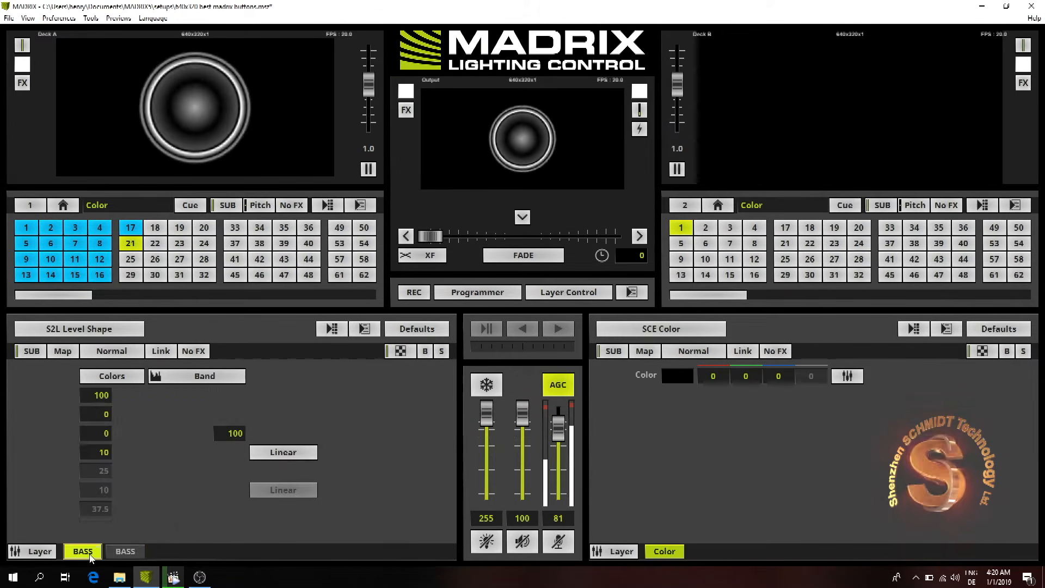
Rename the first of deck A's two BASS layers to "MIDDLE".
right_click(87, 552)
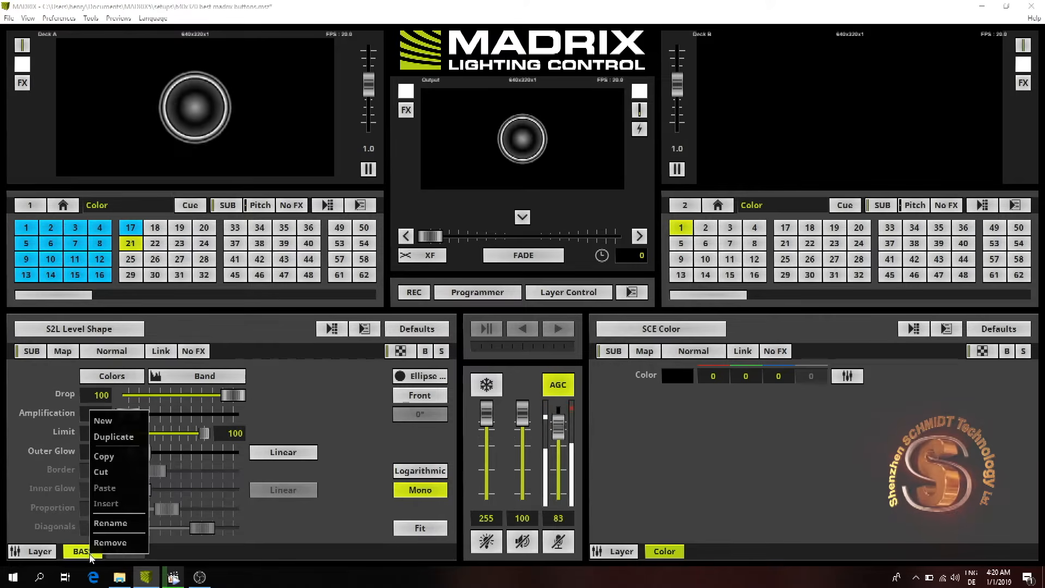
left_click(117, 524)
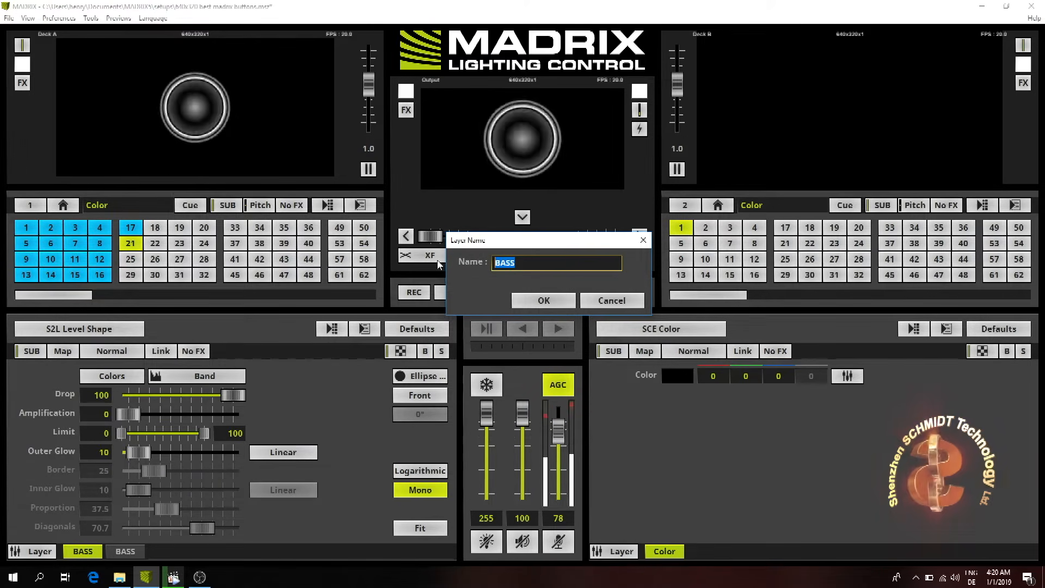
type("MIDDLE")
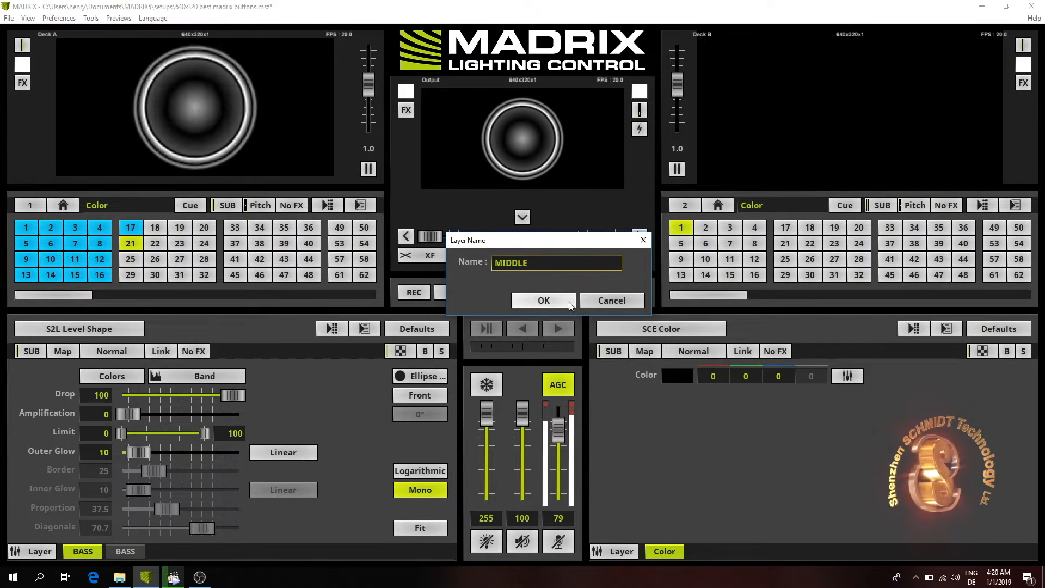
left_click(545, 302)
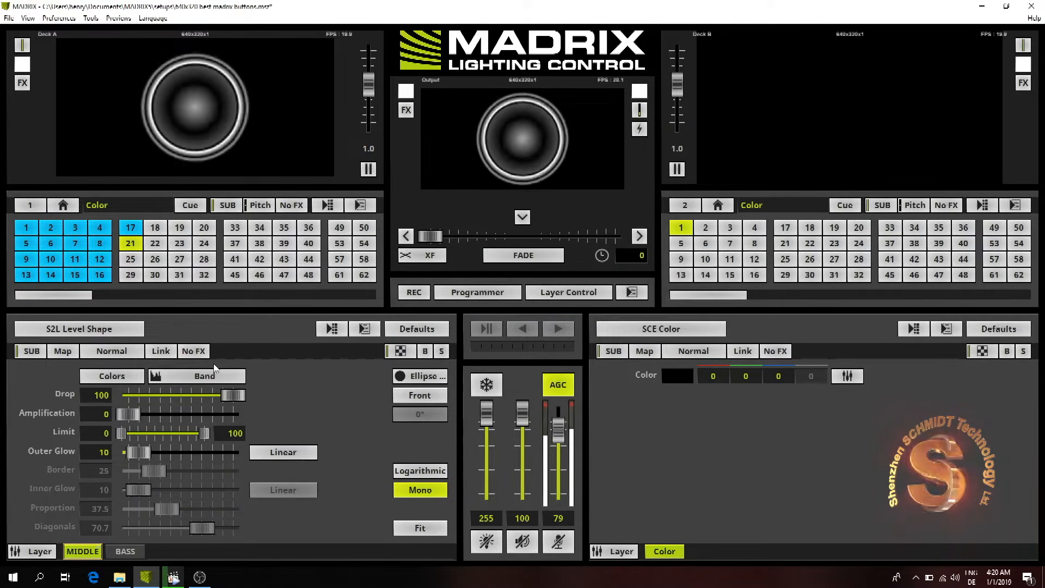
In the MIDDLE layer's map settings, set the tiling Size X to 25 and Size Y to 50.
left_click(68, 353)
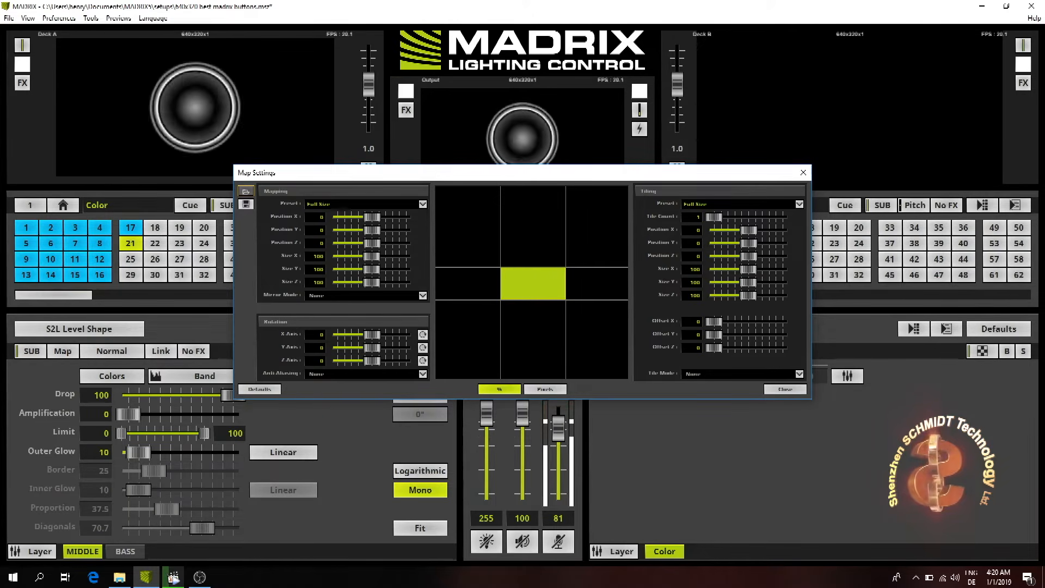
double_click(694, 268)
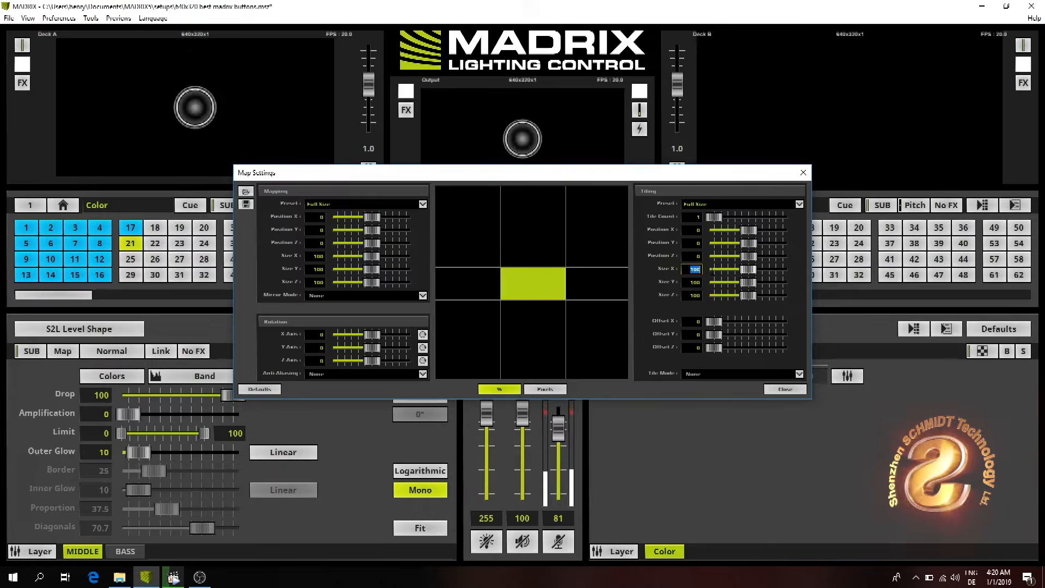
type("25")
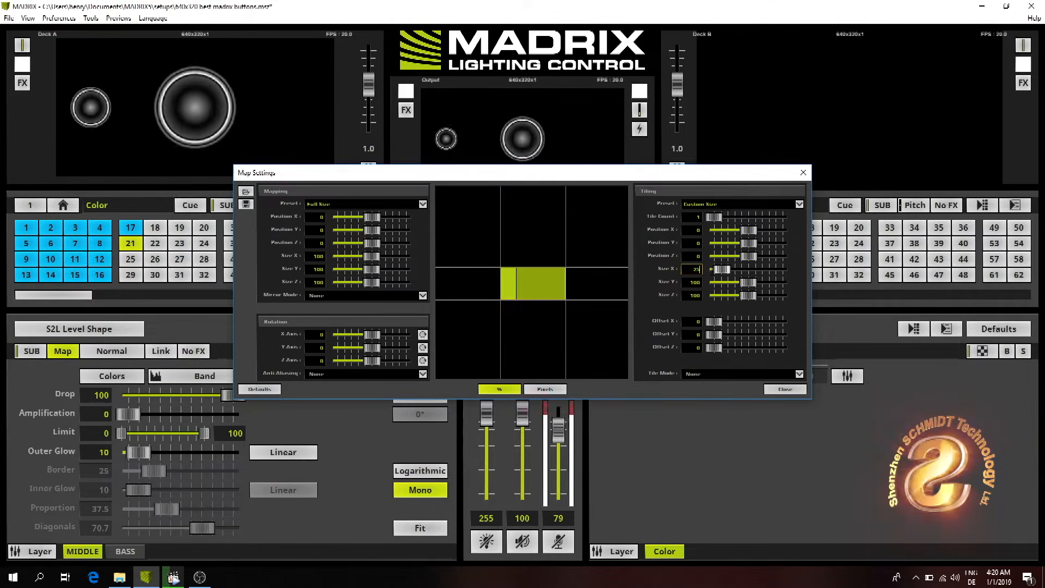
left_click(692, 282)
type("50")
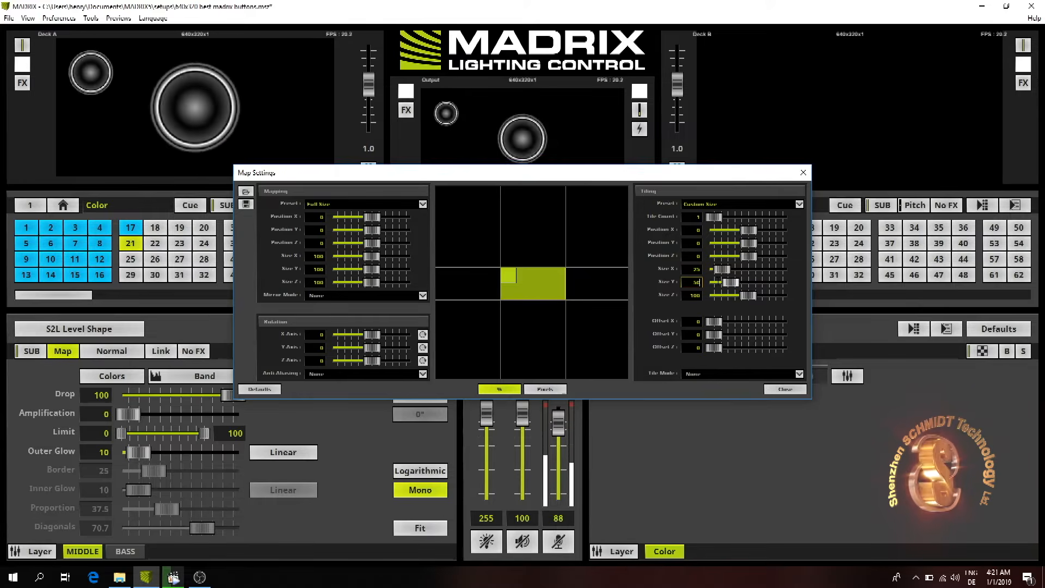
Set the MIDDLE layer's tile mode to Repeat with a tiling Offset X of 200, and close the map settings.
left_click(698, 374)
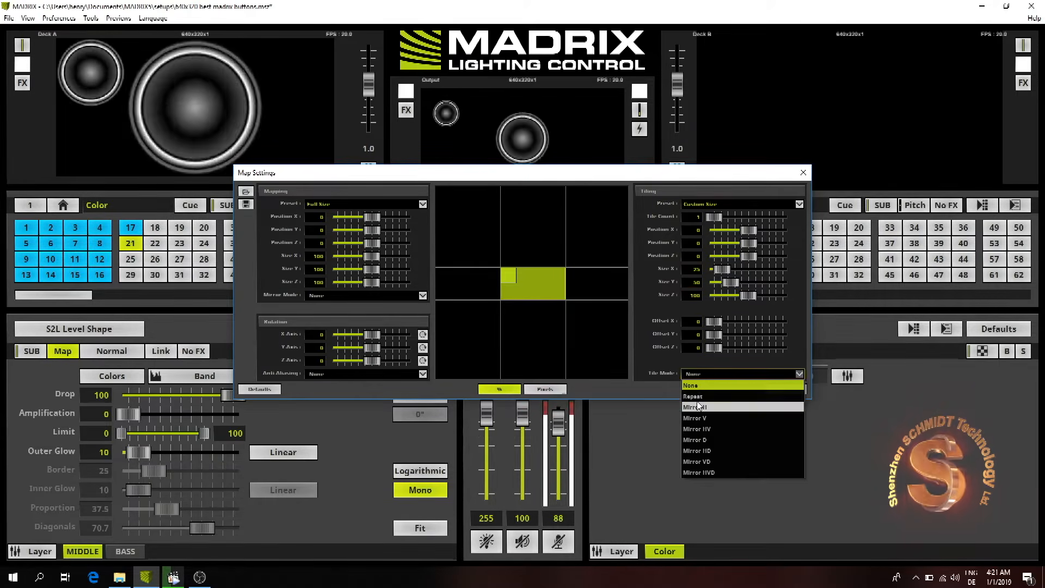
left_click(698, 397)
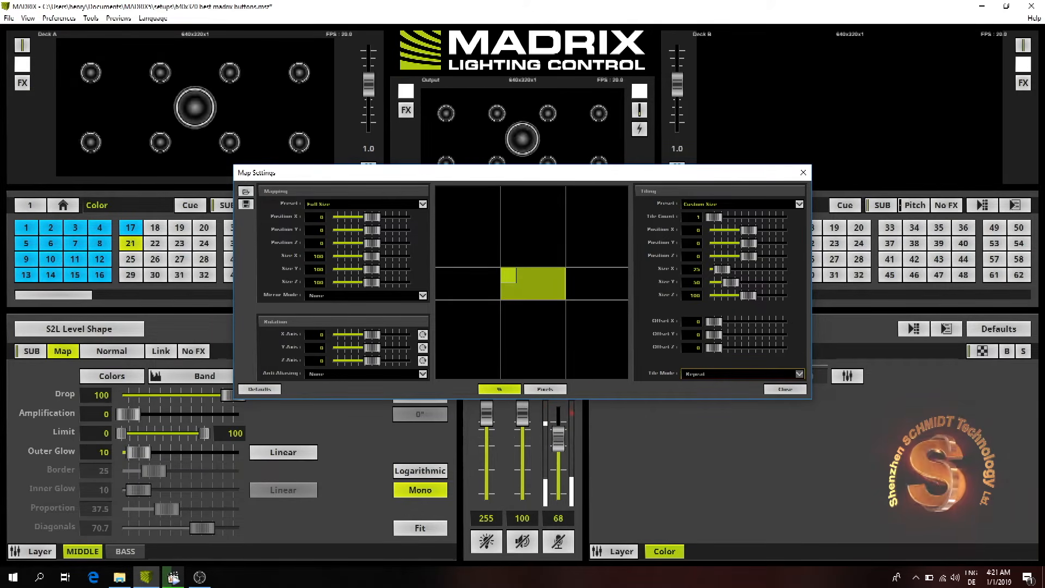
double_click(692, 322)
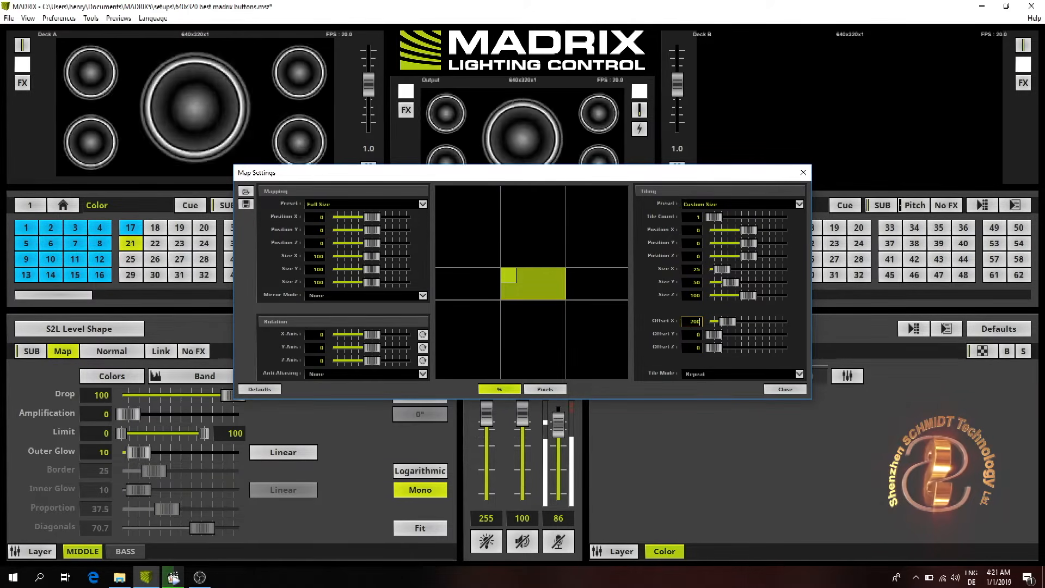
left_click(787, 391)
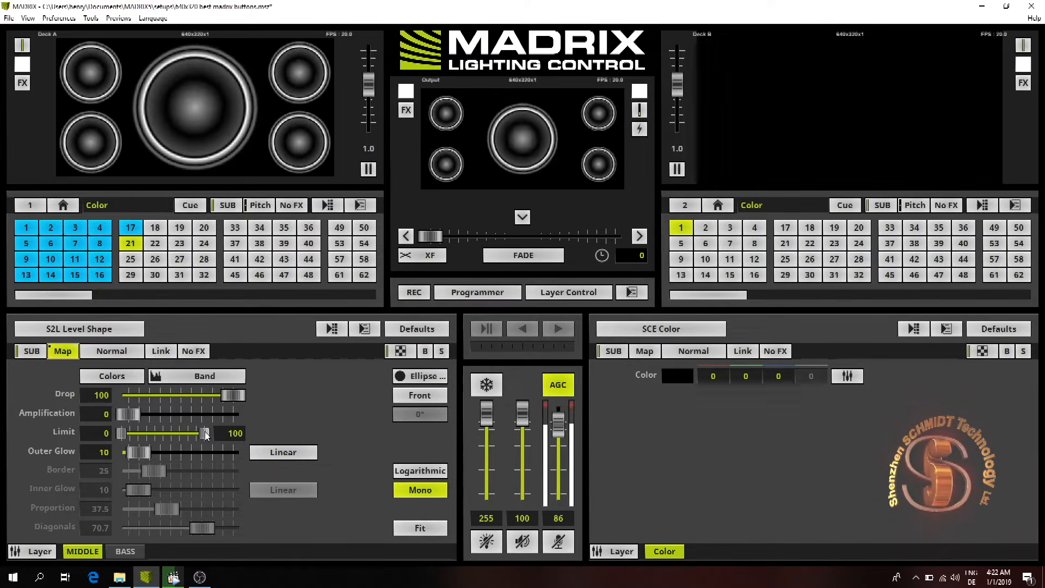
Set the upper Limit of the MIDDLE layer's Level Shape effect to 75.
left_click_drag(206, 434, 186, 439)
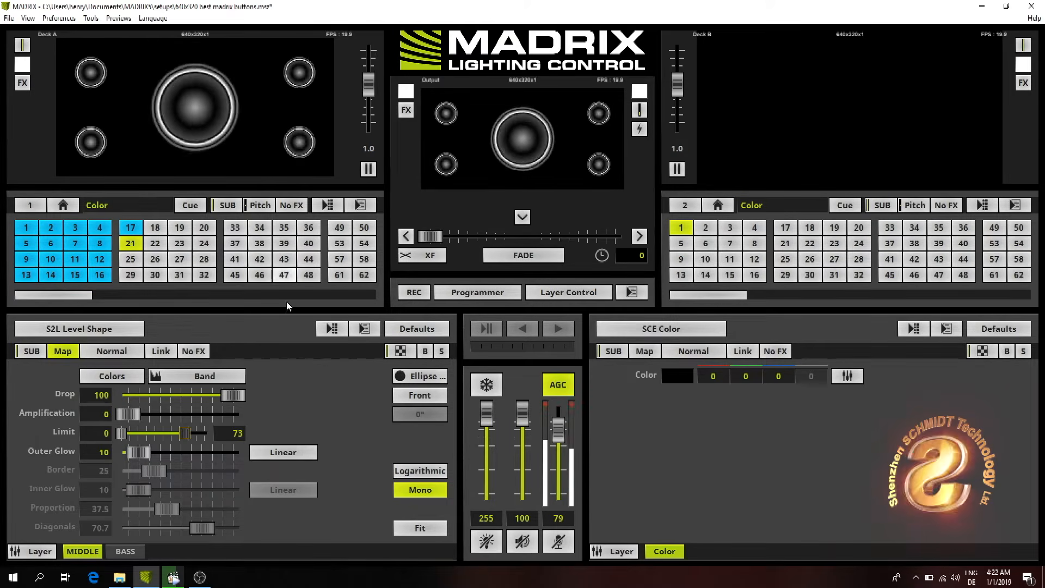
key("BackSpace")
type("5")
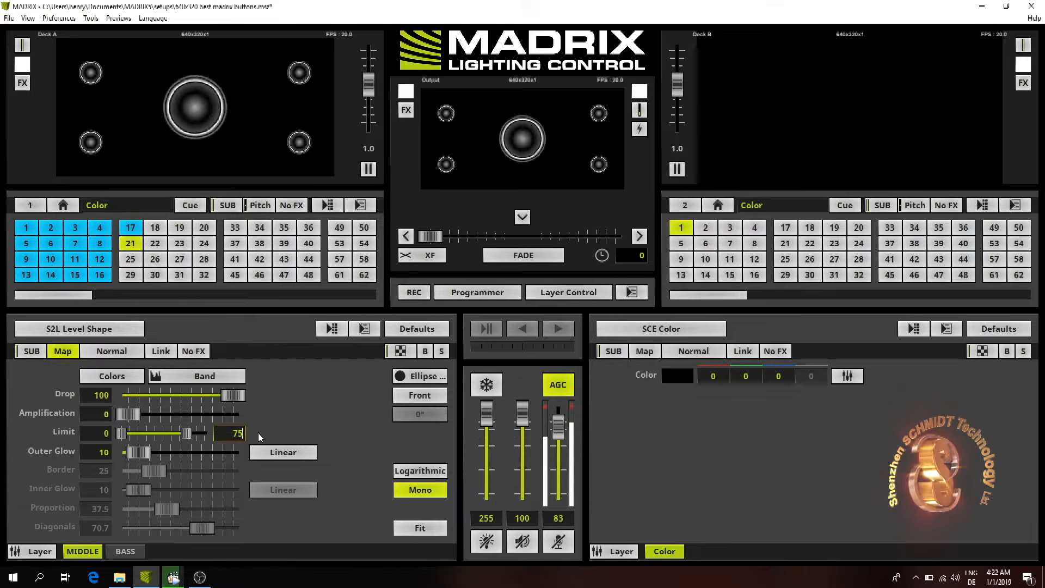
Add a new layer before MIDDLE in deck A and rename it "BOX middle".
right_click(92, 559)
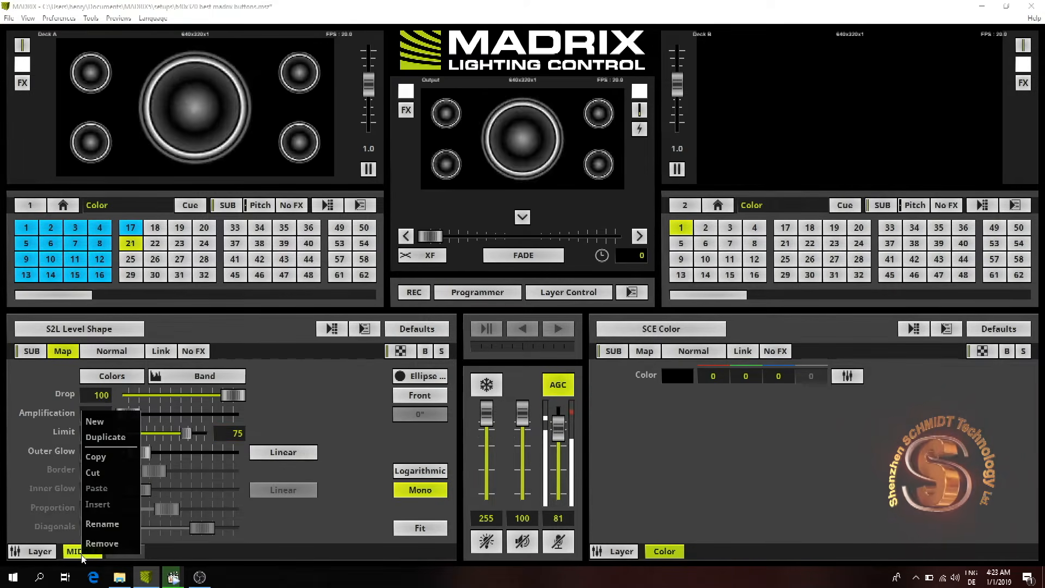
left_click(110, 428)
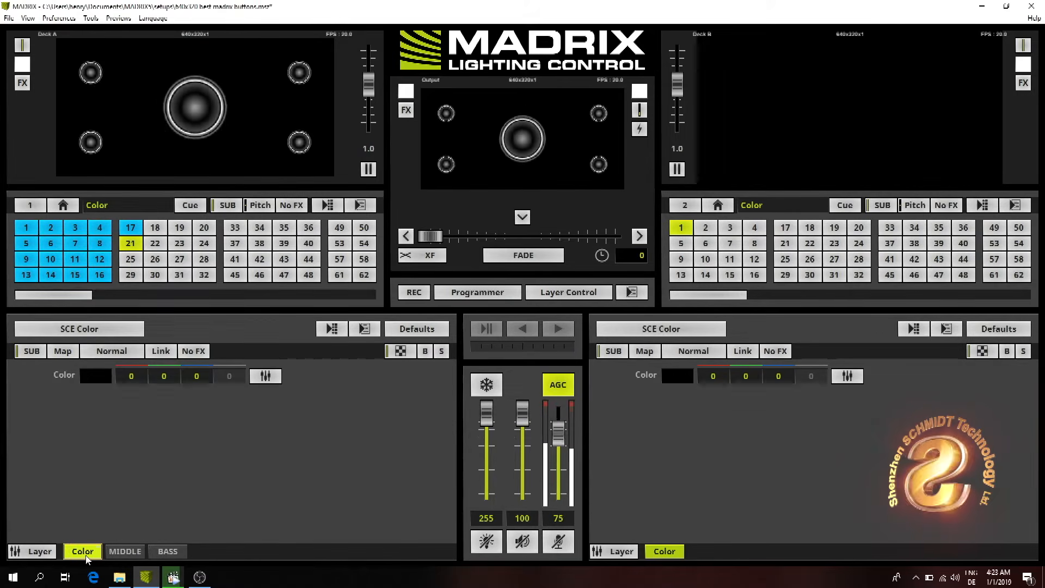
right_click(86, 554)
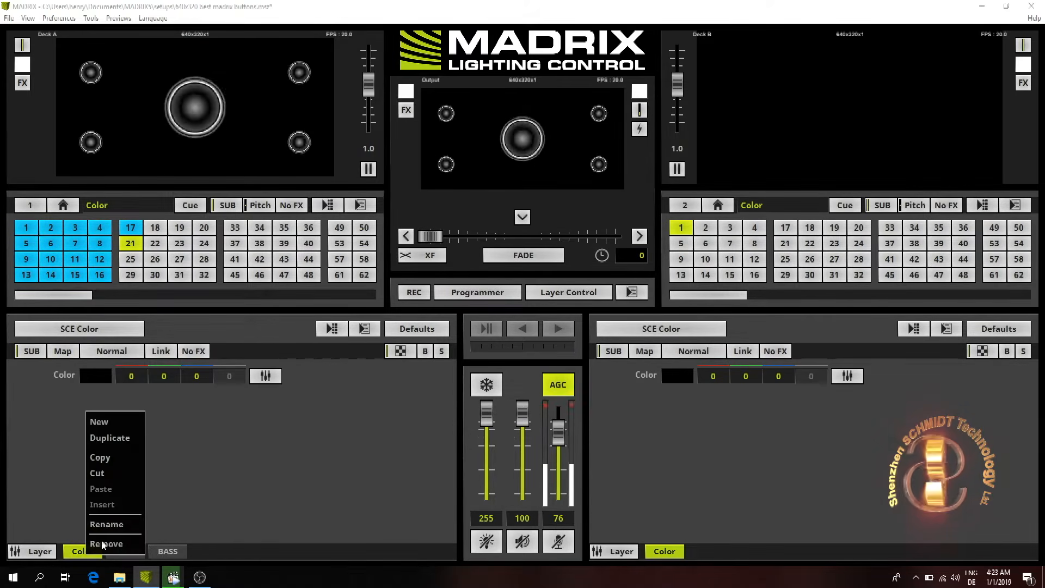
left_click(128, 524)
type("BOX middle")
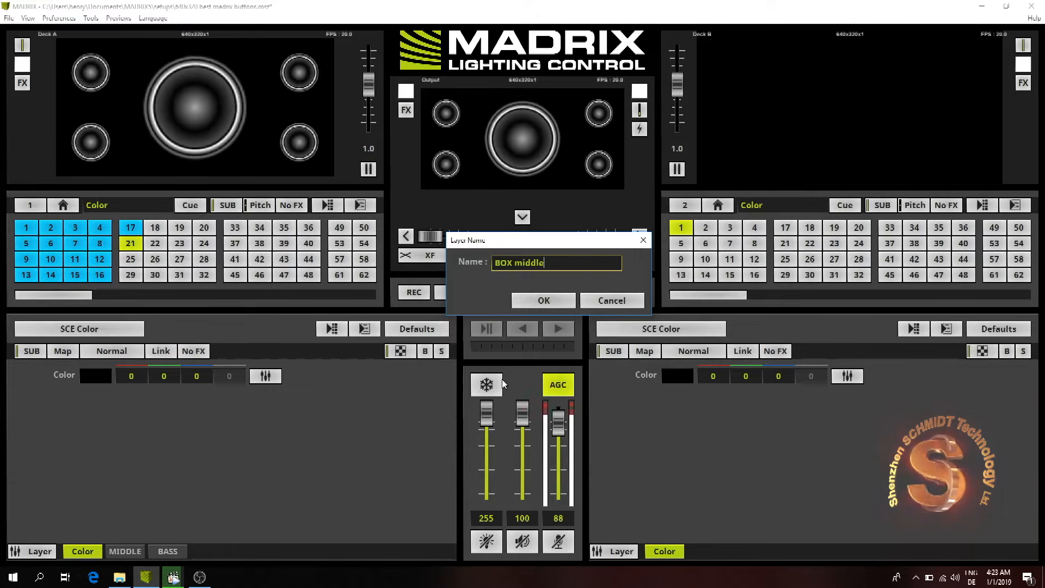
key("Return")
Assign the SCE Gradient effect to the BOX middle layer and set its direction to Right.
left_click(100, 552)
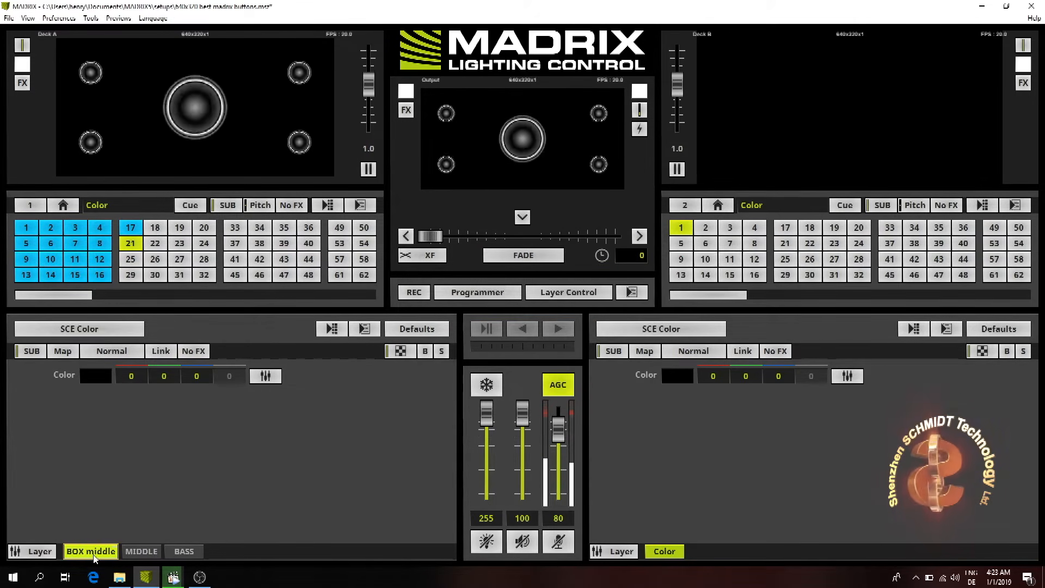
left_click(101, 333)
mouse_move(136, 348)
left_click(269, 305)
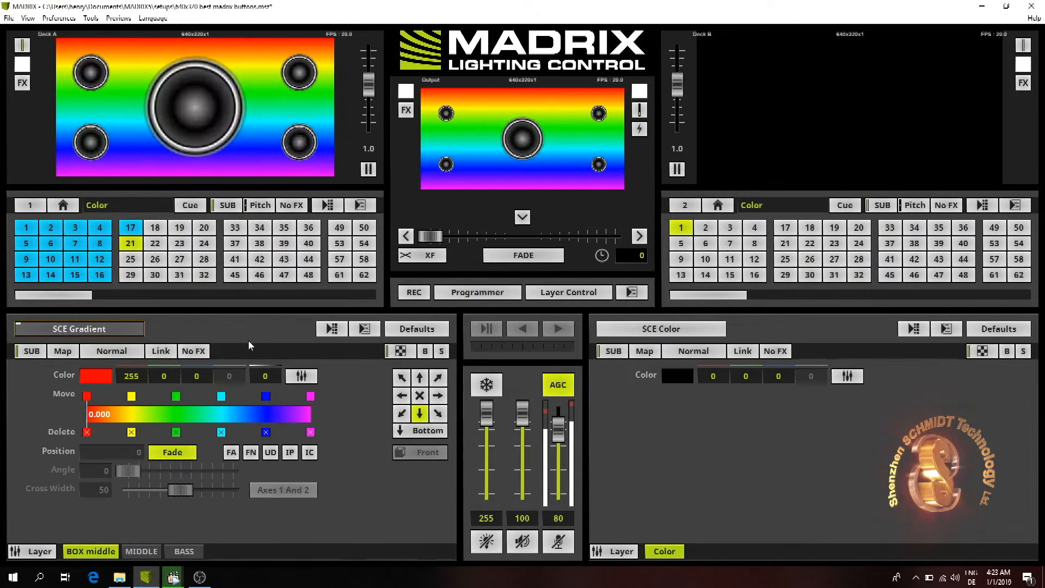
left_click(438, 395)
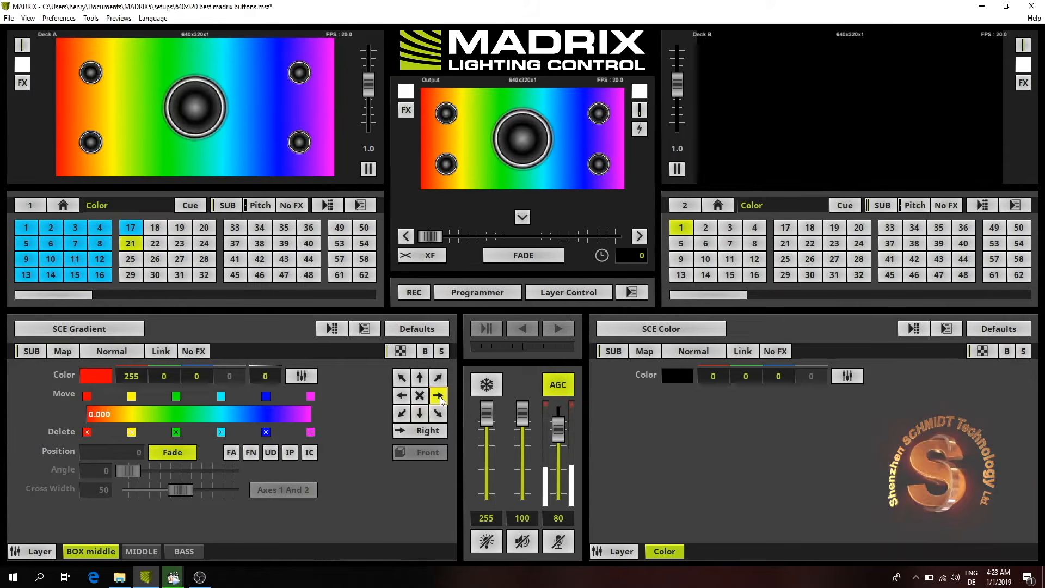
Delete the red, yellow, green and cyan stops from the BOX middle layer's gradient.
left_click(88, 432)
left_click(87, 432)
left_click(88, 432)
left_click(88, 432)
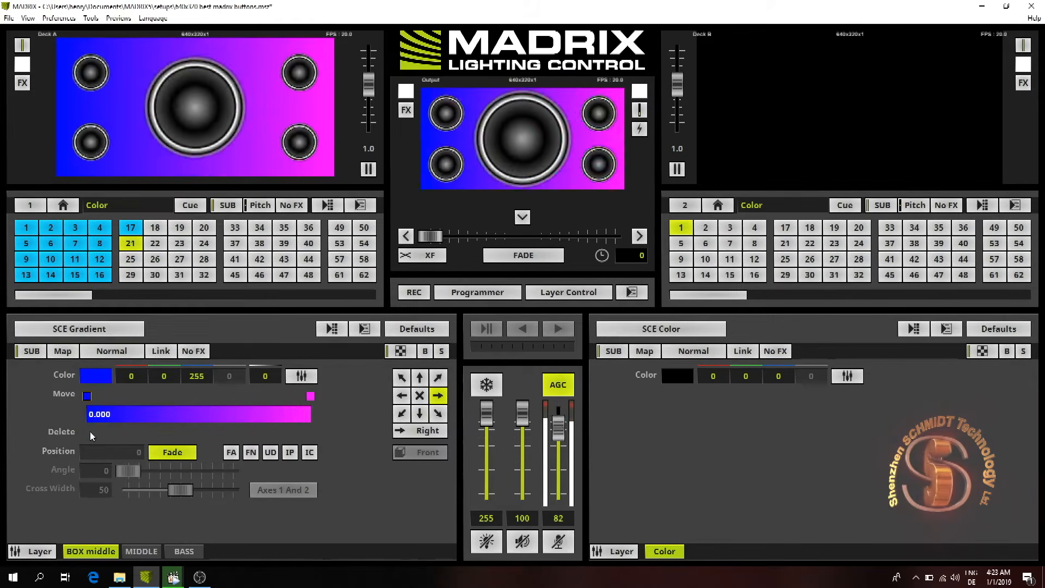
Set the gradient's two end stops to black, add a white stop between them and distribute the stops evenly.
left_click_drag(95, 376, 110, 566)
left_click(311, 395)
mouse_move(90, 376)
left_mouse_down()
mouse_move(112, 398)
mouse_move(86, 498)
mouse_move(85, 392)
left_mouse_up()
left_click(205, 414)
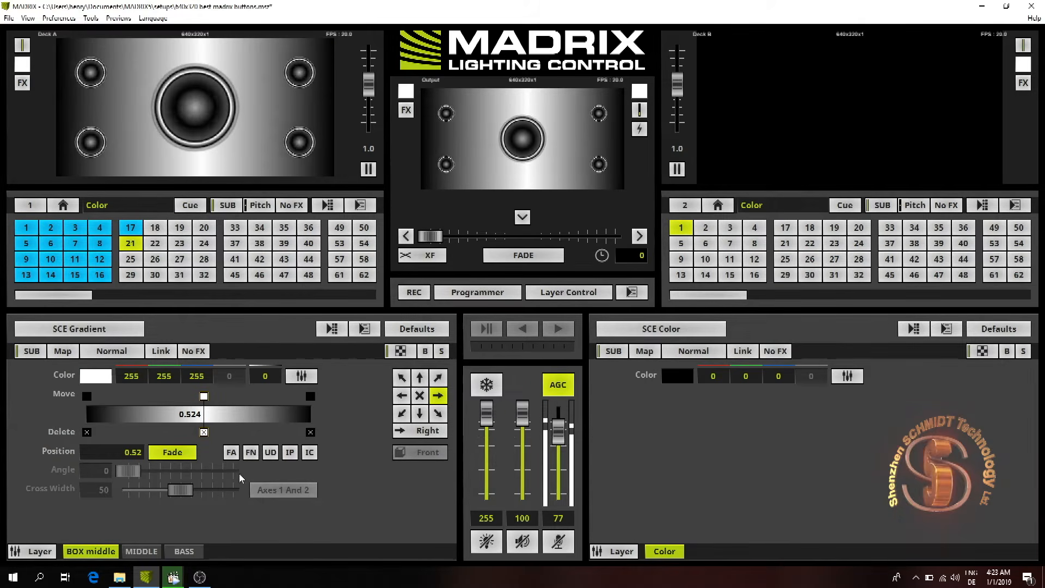
left_click(270, 452)
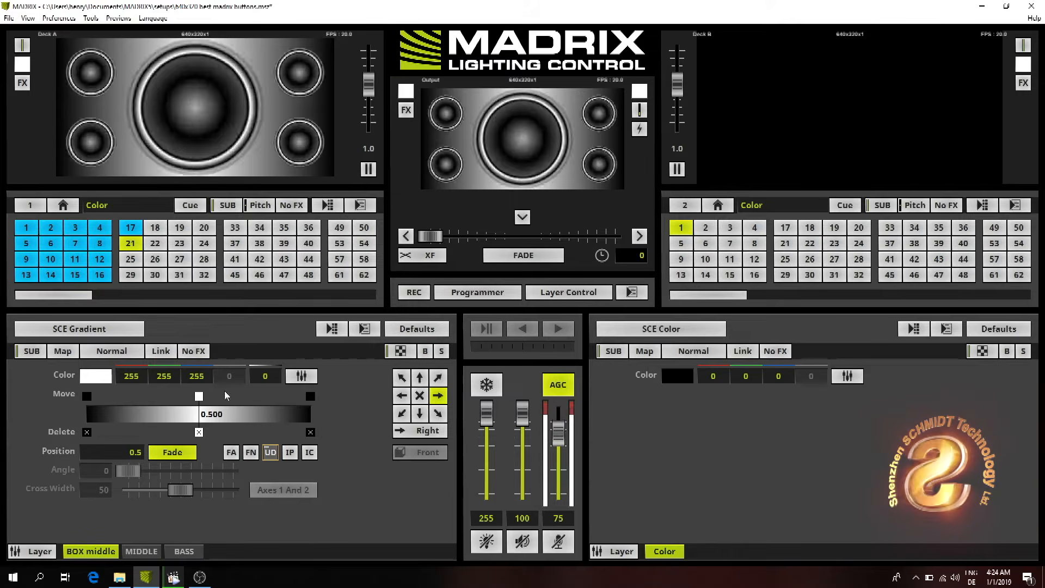
Set the upper Limit of the BASS layer's Level Shape effect to 90.
left_click(184, 550)
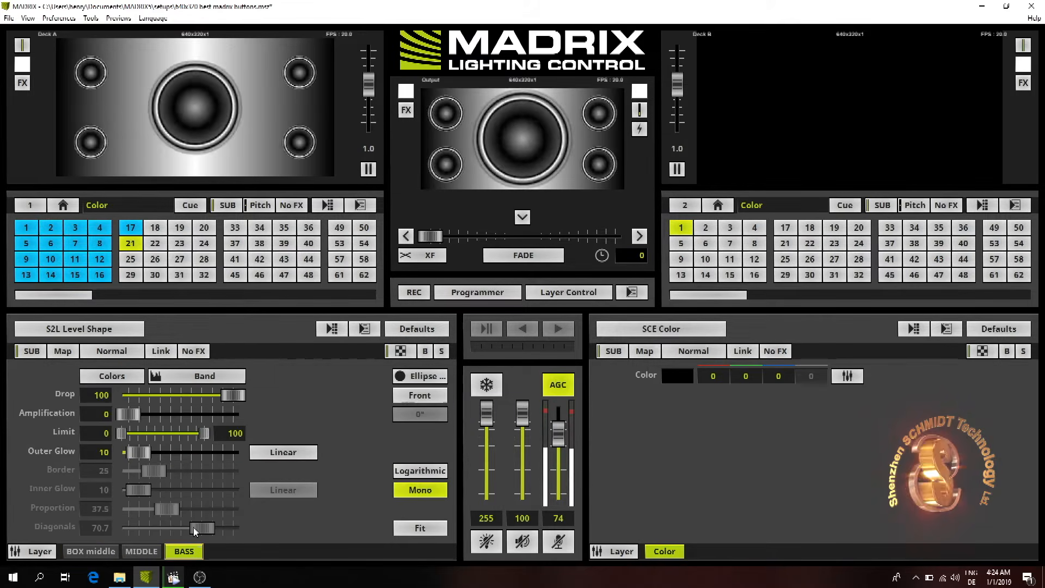
left_click_drag(221, 433, 287, 445)
scroll(287, 445, "down", 2)
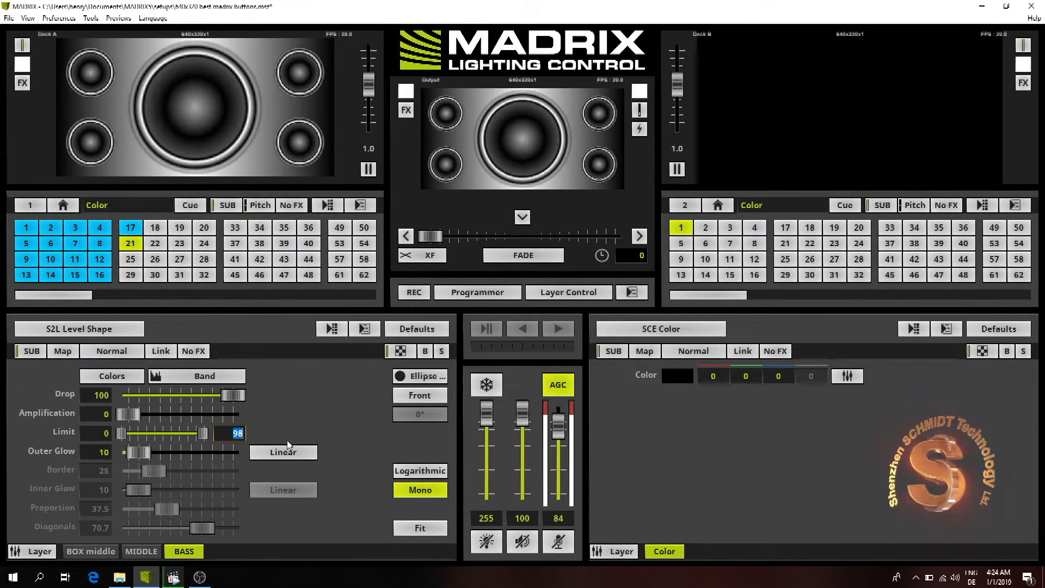
type("90")
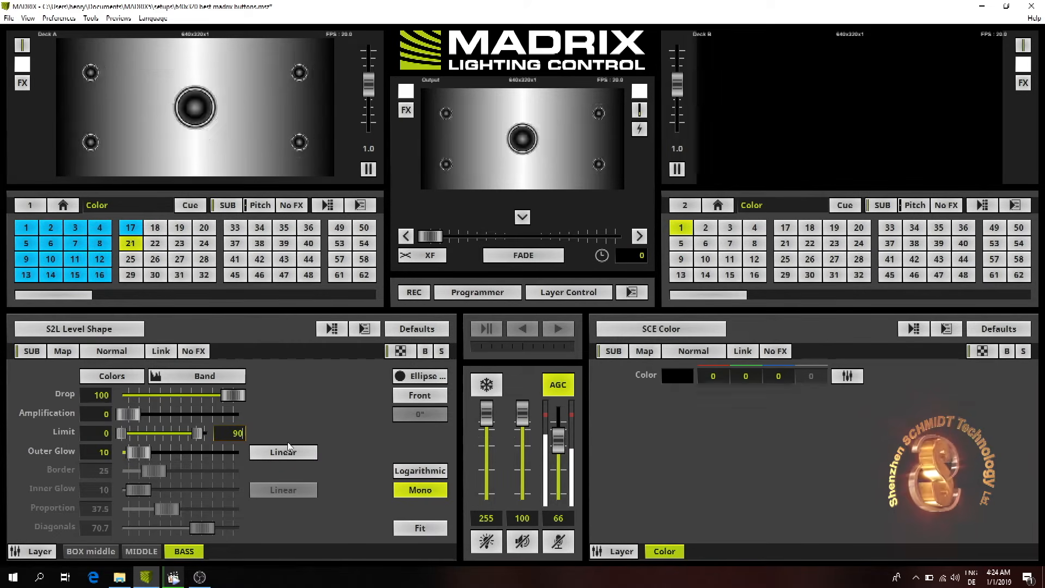
Add a new layer between BOX middle and MIDDLE and assign the SCE Simple Shape effect to it.
left_click(96, 552)
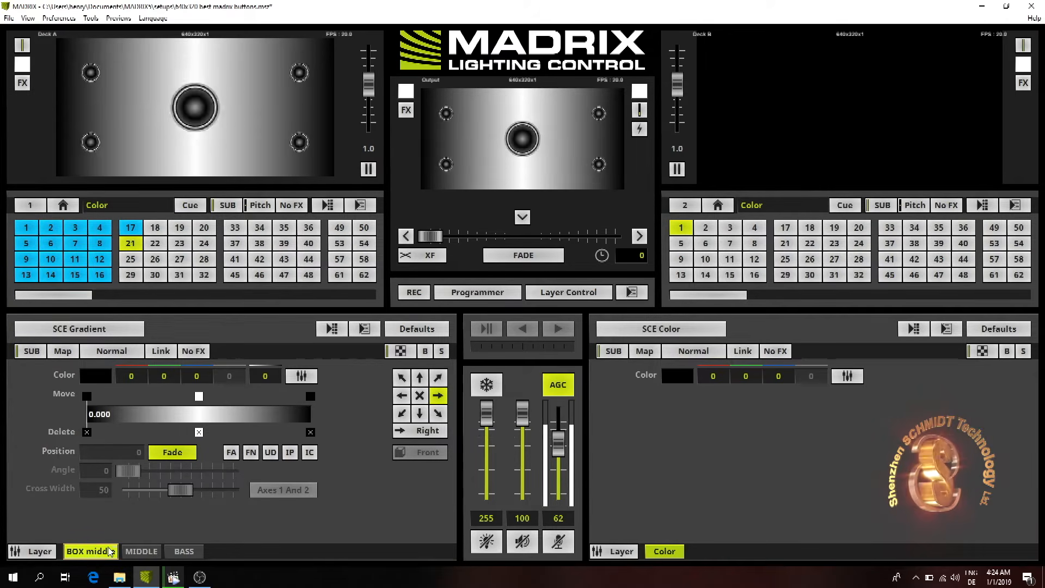
right_click(101, 554)
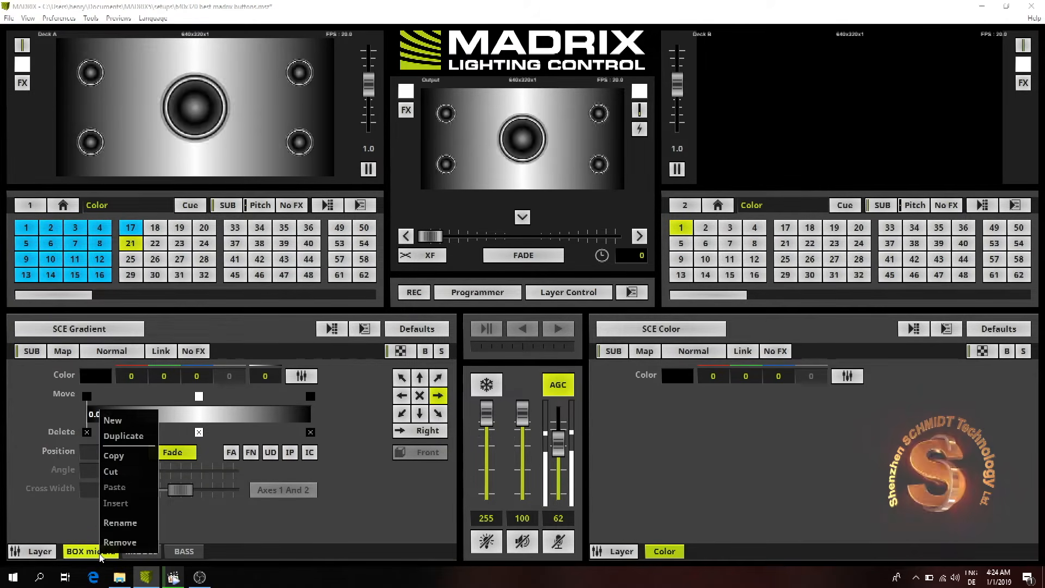
left_click(129, 424)
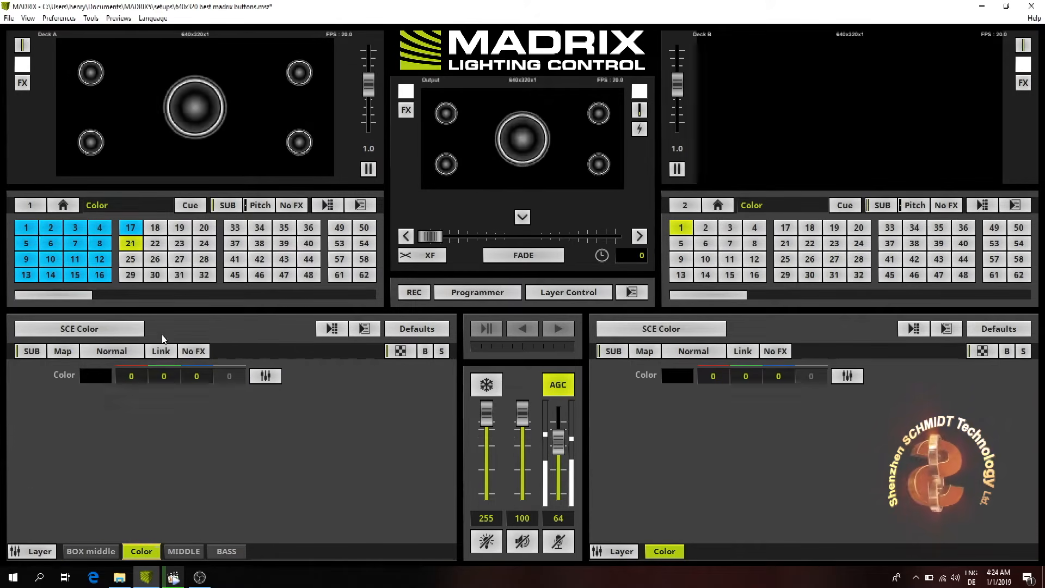
left_click(96, 328)
mouse_move(103, 351)
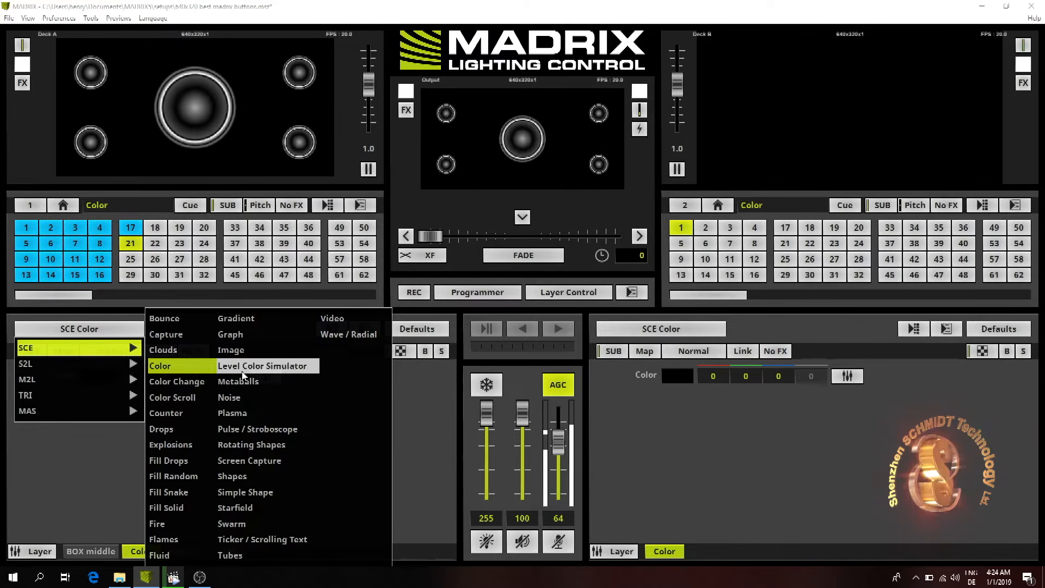
left_click(246, 495)
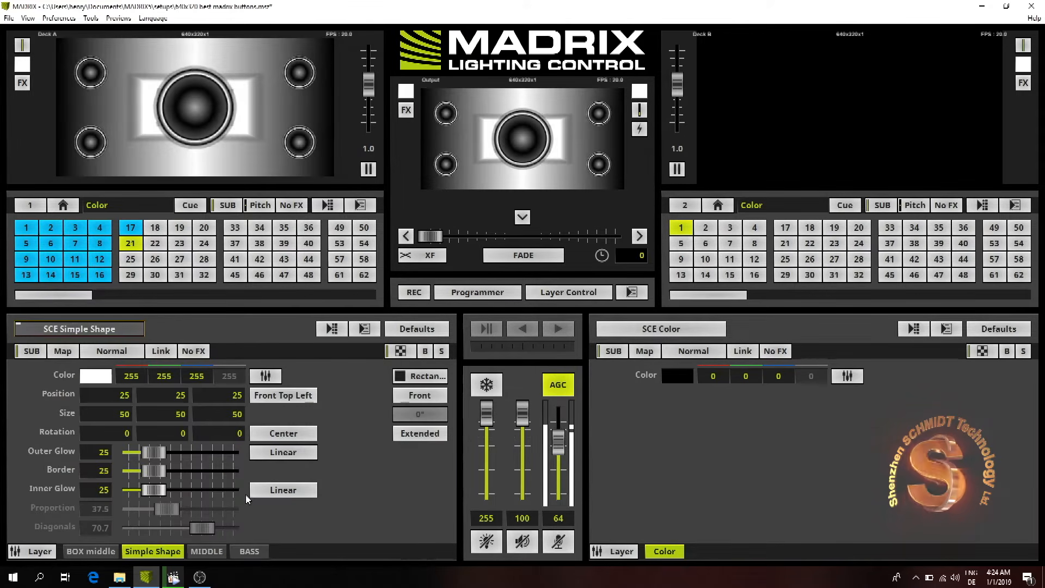
Change the Simple Shape layer's shape to a filled 2D circle.
left_click(428, 375)
mouse_move(419, 395)
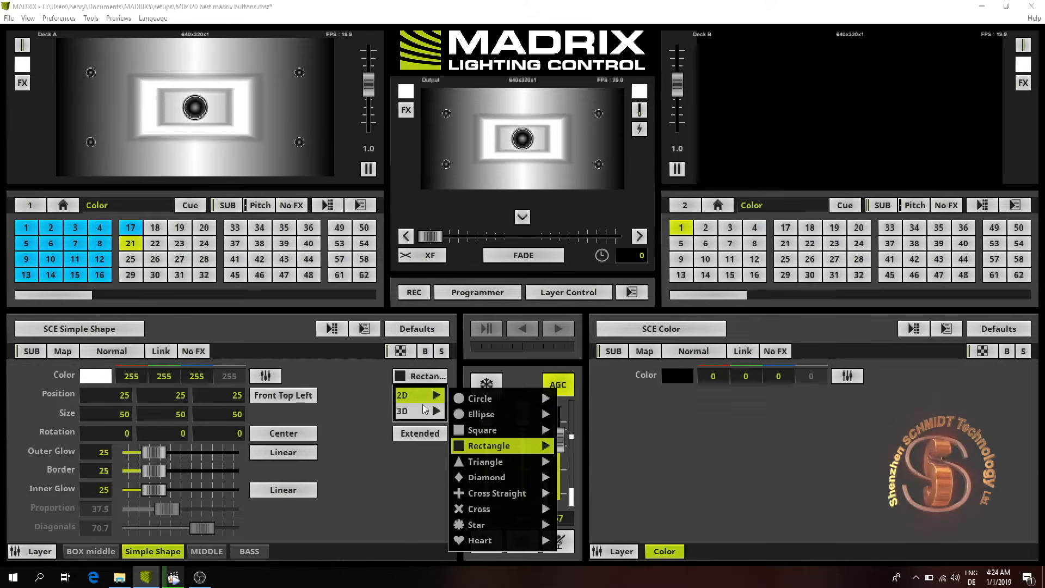
mouse_move(496, 403)
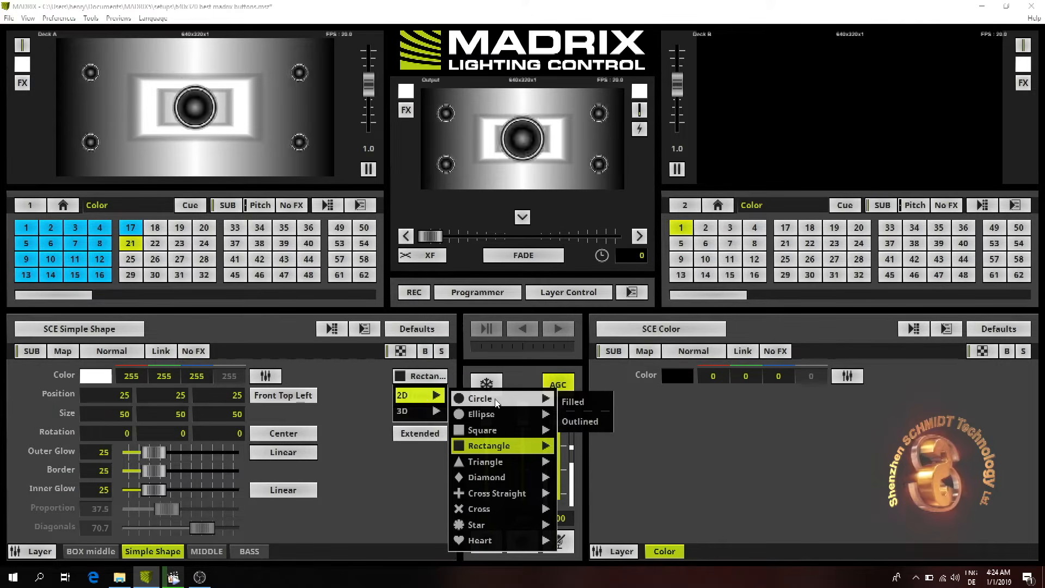
left_click(586, 406)
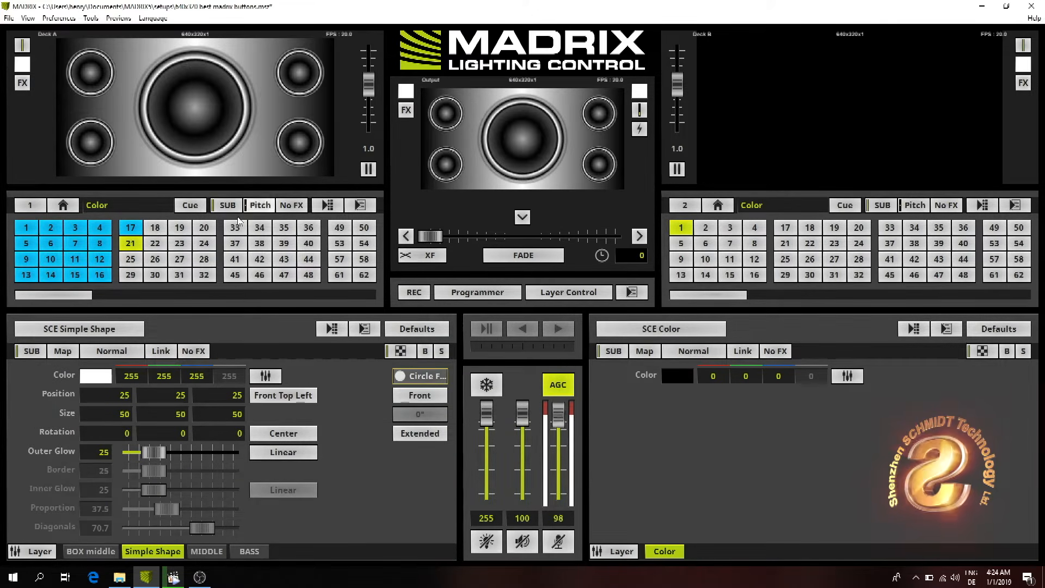
Turn on blind mode for the MIDDLE and BASS layers so both are hidden from the deck A preview.
left_click(205, 551)
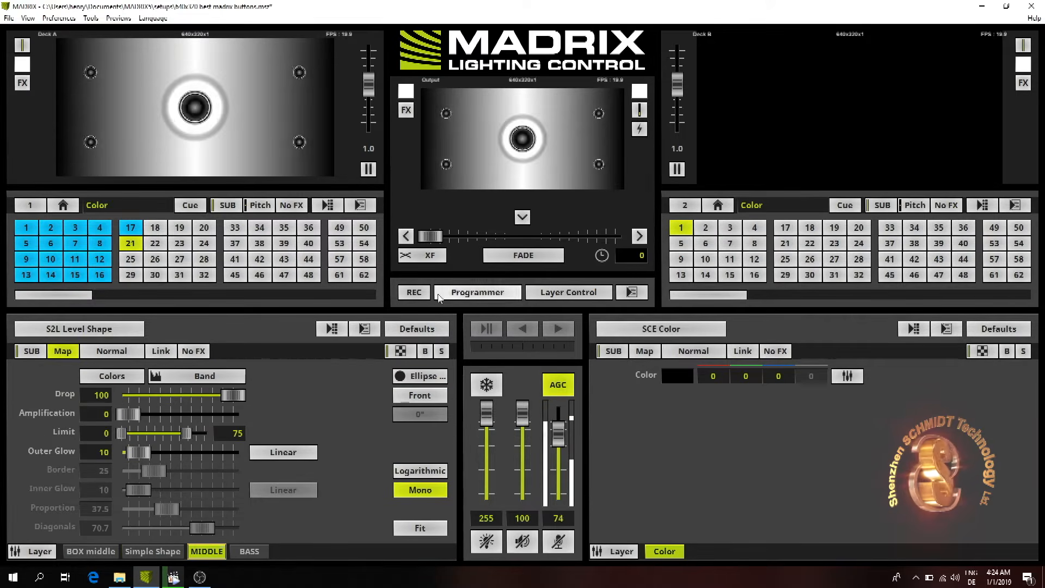
left_click(250, 551)
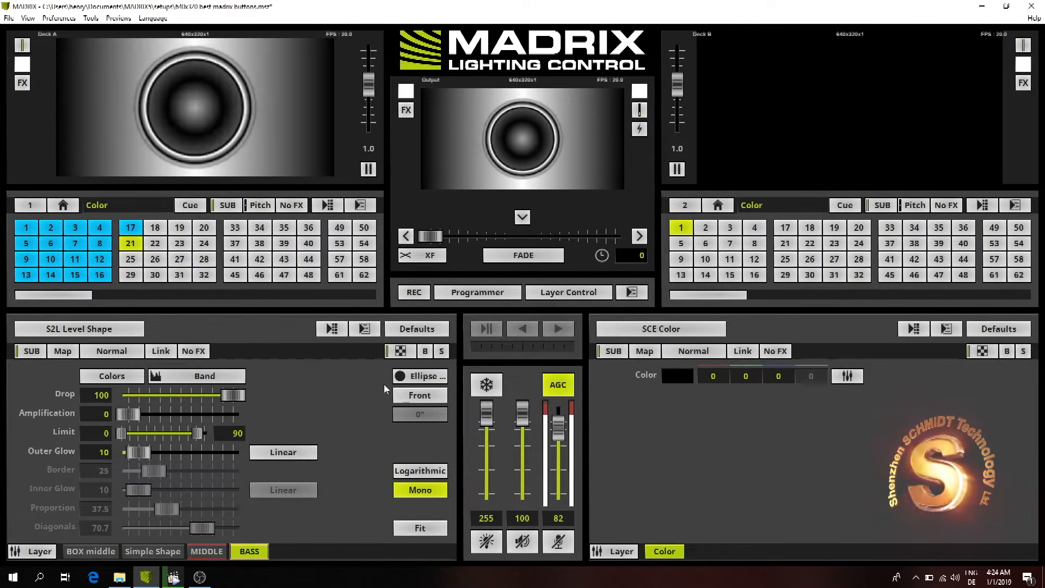
left_click(427, 350)
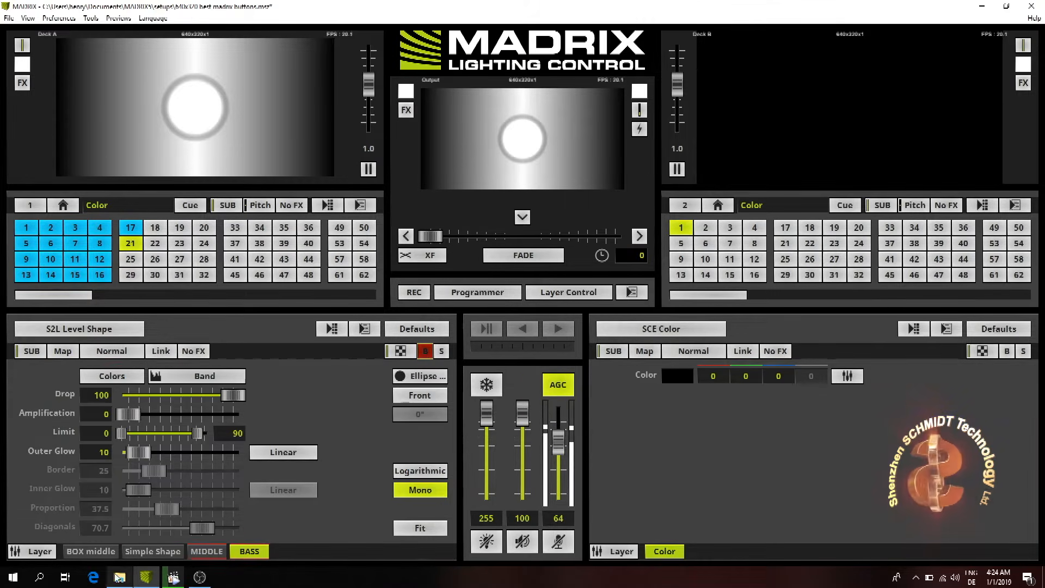
Rename the Simple Shape layer as "hole bass".
left_click(154, 552)
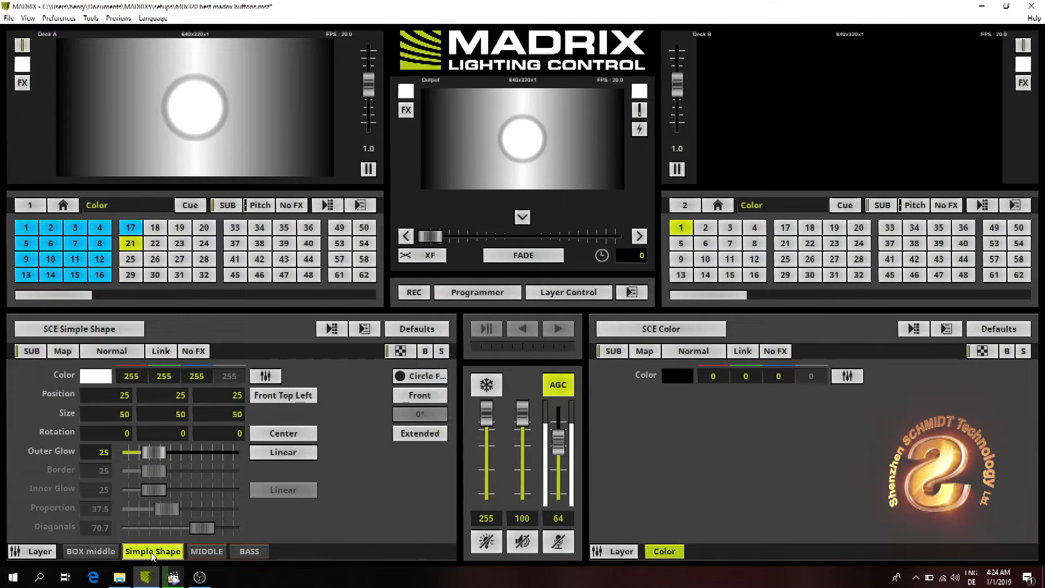
right_click(152, 554)
left_click(185, 525)
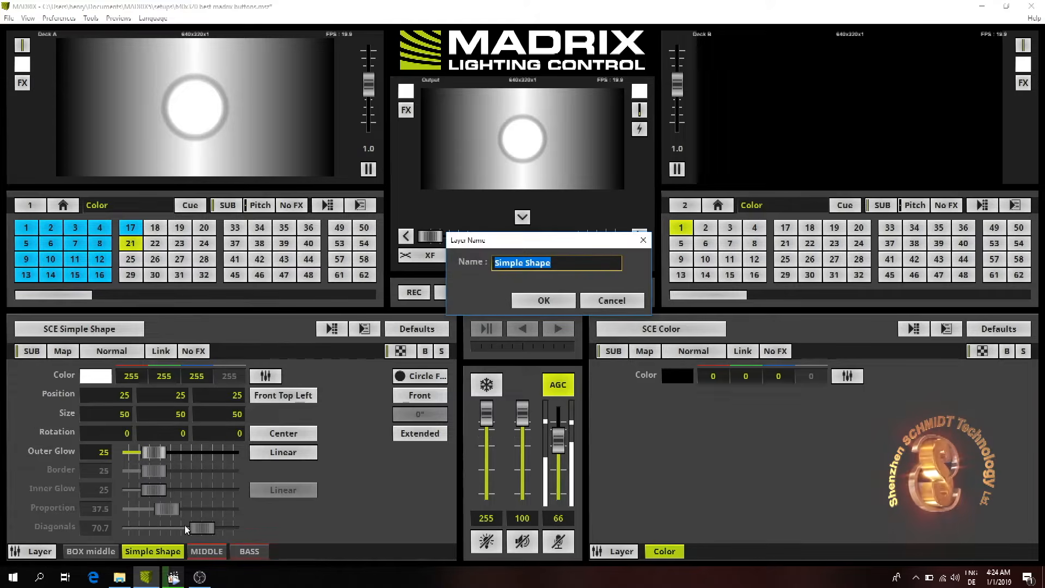
type("hole bass")
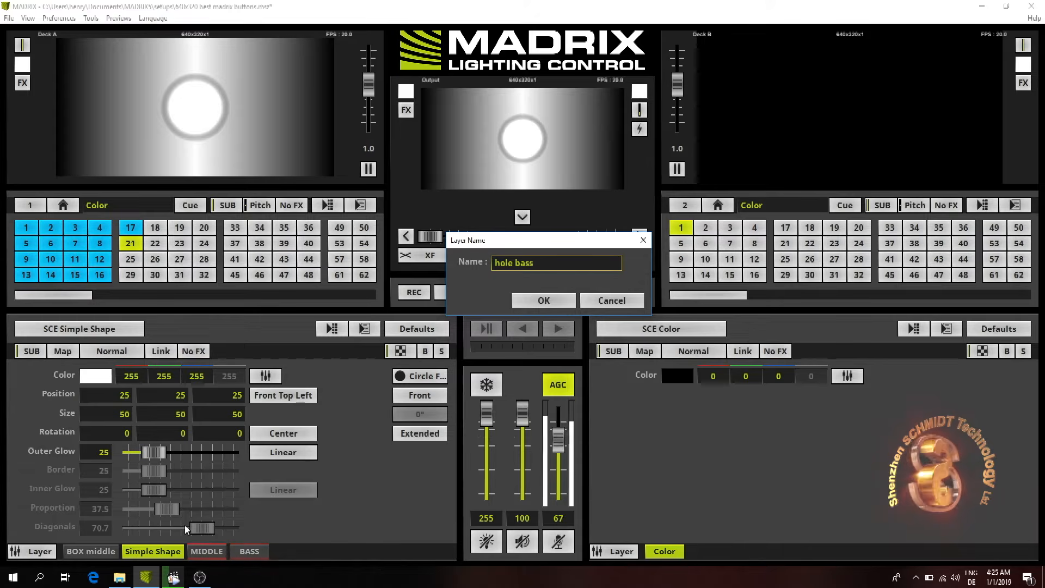
Name the layer "hole bass" and cut out its circle with the Negative Mask mix mode and an outer glow of 14.
key("Return")
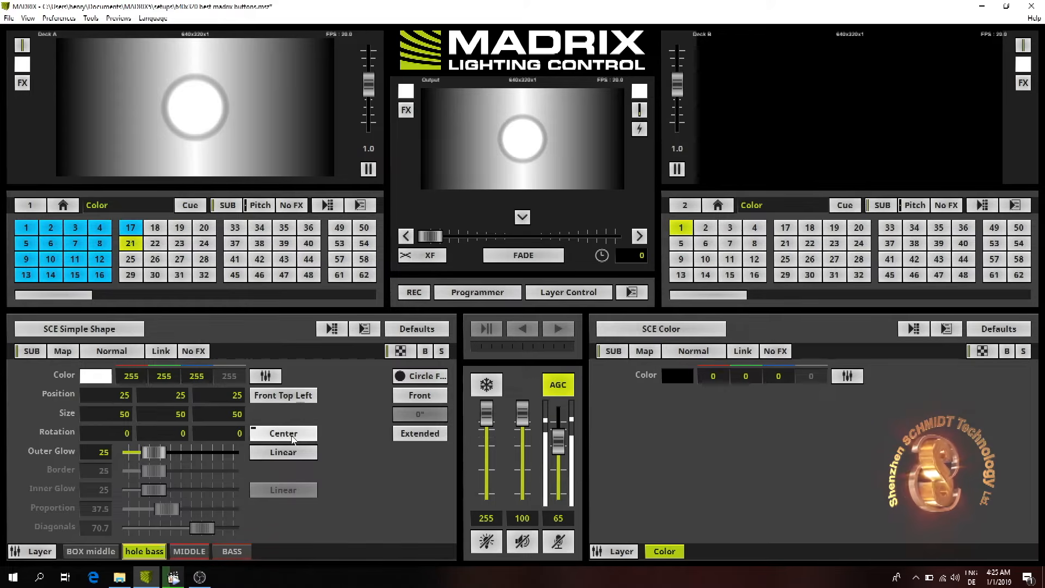
left_click_drag(152, 454, 137, 456)
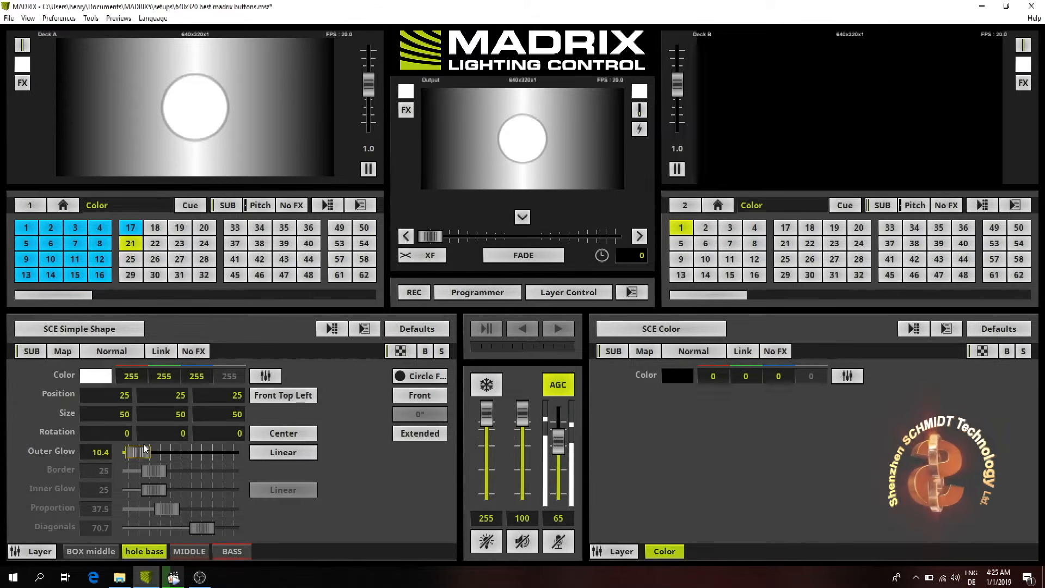
left_click(124, 354)
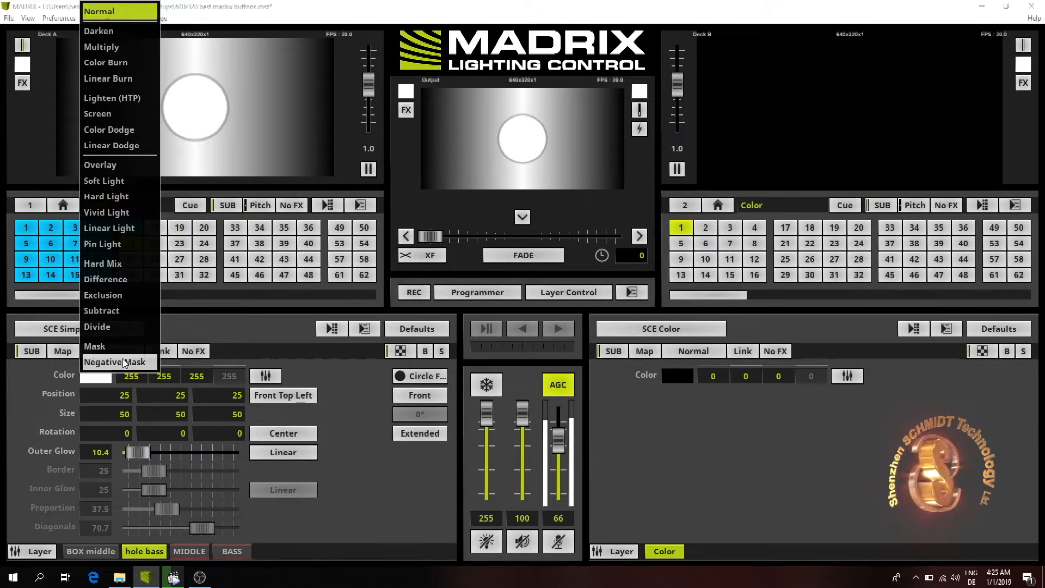
left_click(123, 359)
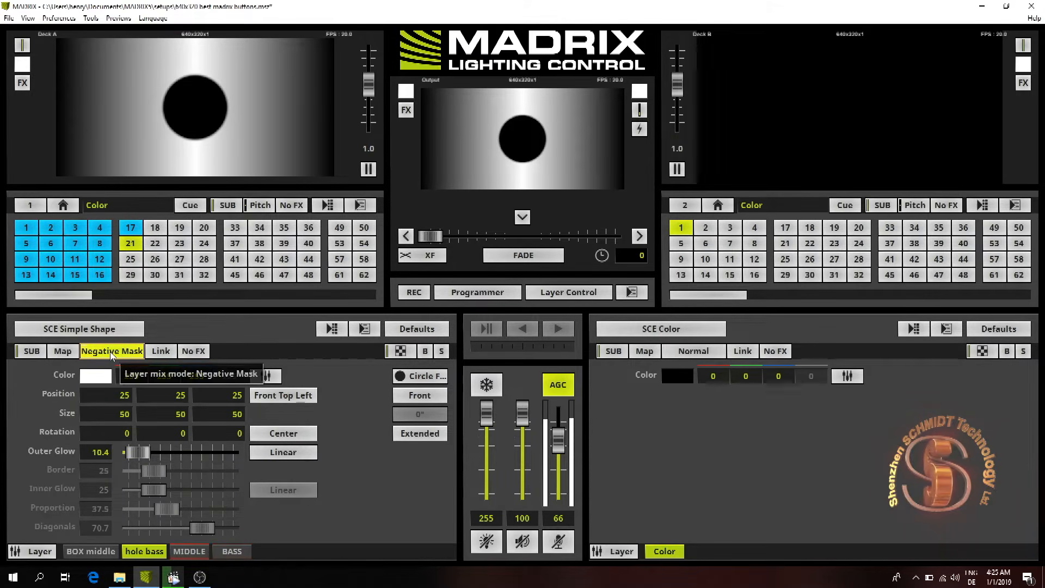
mouse_move(137, 453)
left_mouse_down()
mouse_move(161, 455)
mouse_move(142, 452)
left_mouse_up()
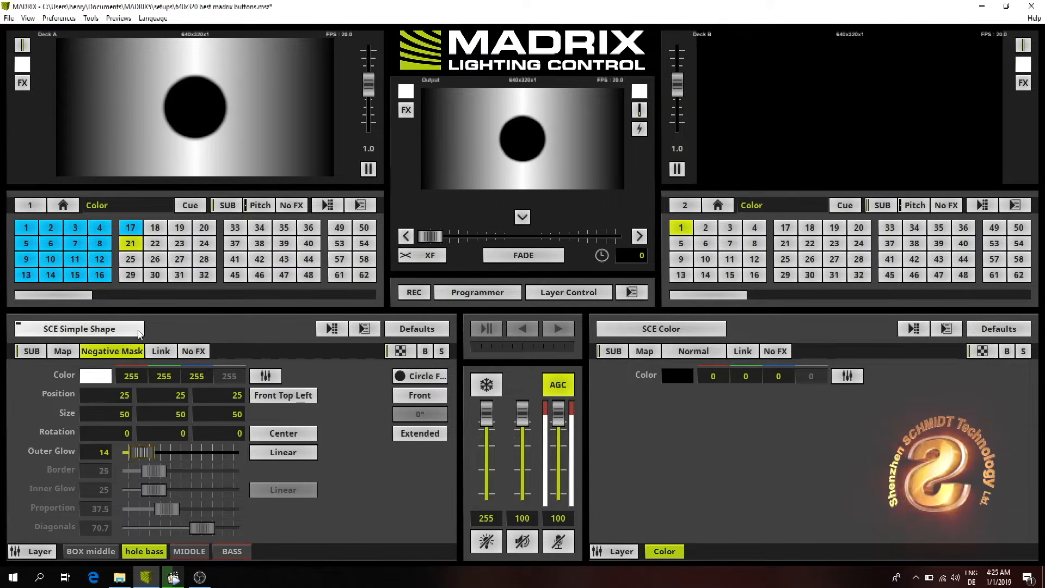
Change the hole bass layer's effect to SCE Gradient and delete color stops until only two remain.
left_click(101, 331)
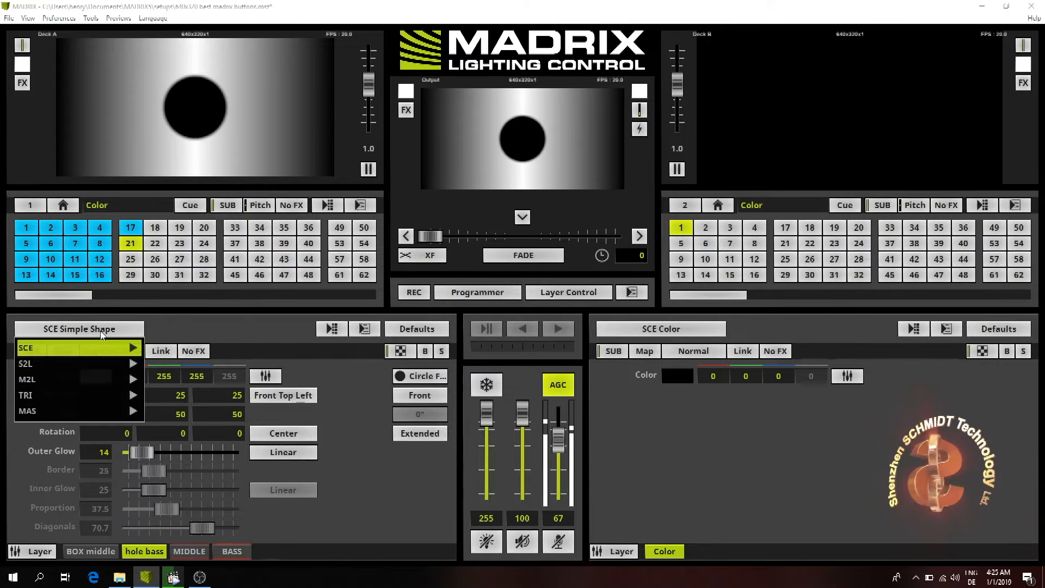
mouse_move(109, 347)
left_click(278, 318)
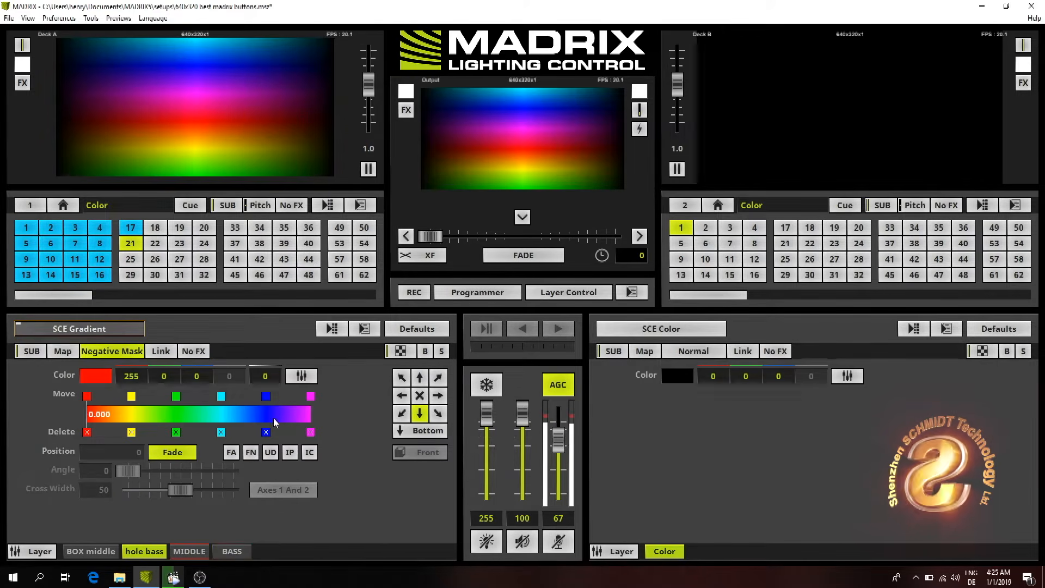
left_click(310, 433)
left_click(310, 432)
left_click(310, 432)
left_click(310, 433)
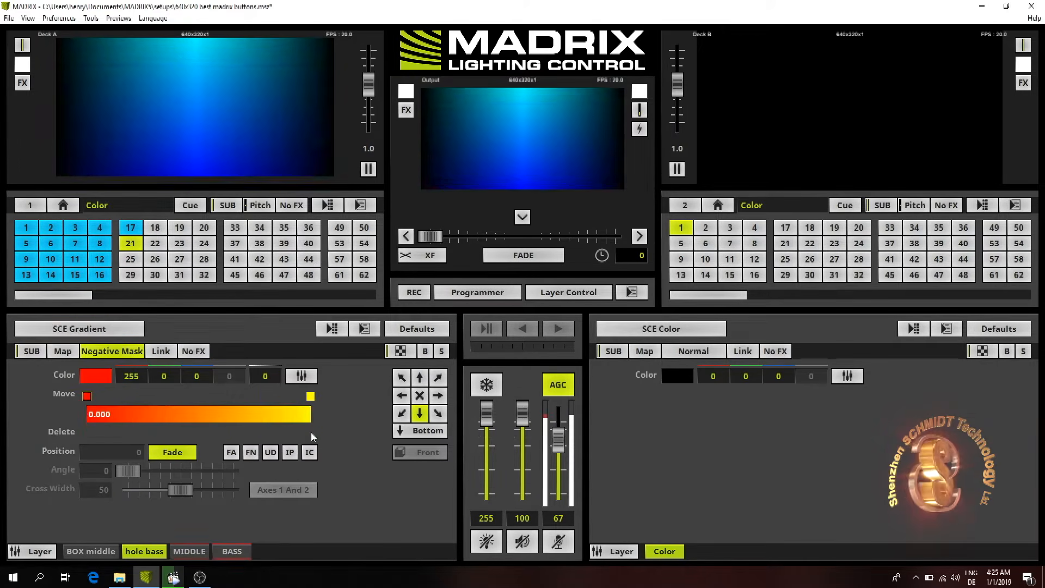
Set the gradient's start color to white and its end color to black.
left_click(100, 377)
left_click(125, 391)
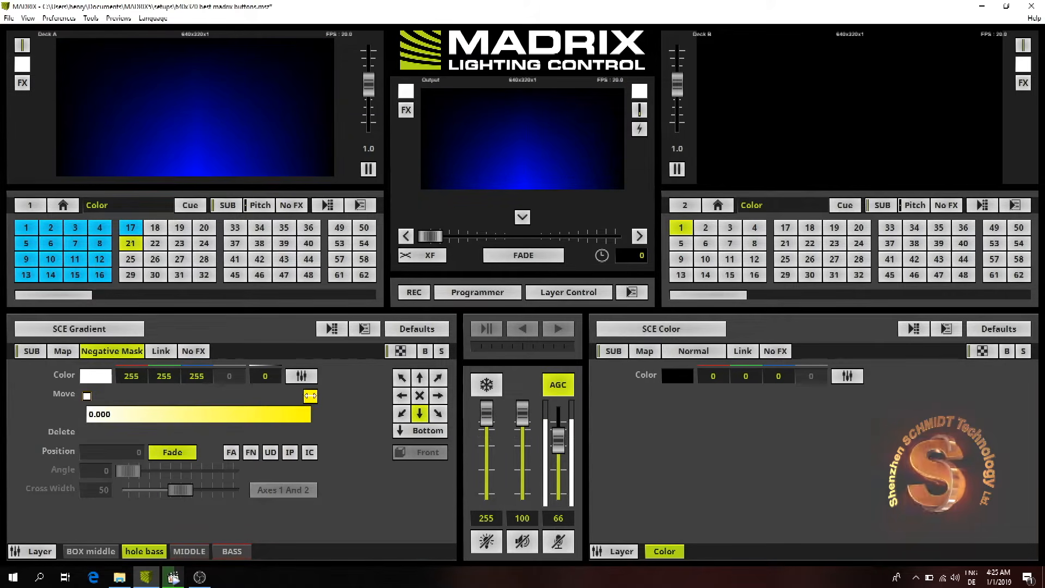
left_click(90, 374)
left_click(112, 494)
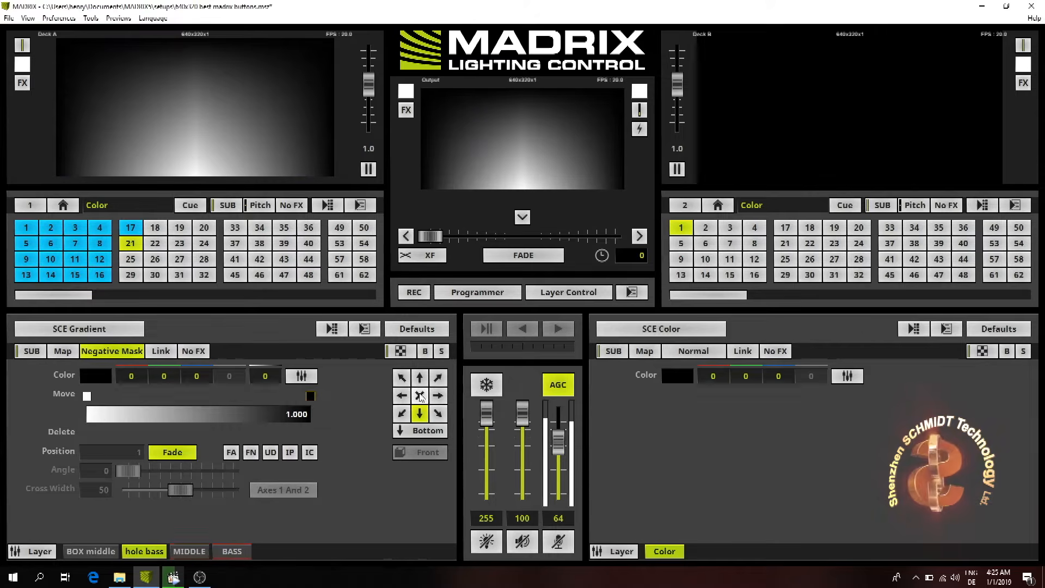
Give the gradient the 2D shape Circle Implode and set the layer's mix mode to Mask.
left_click(424, 434)
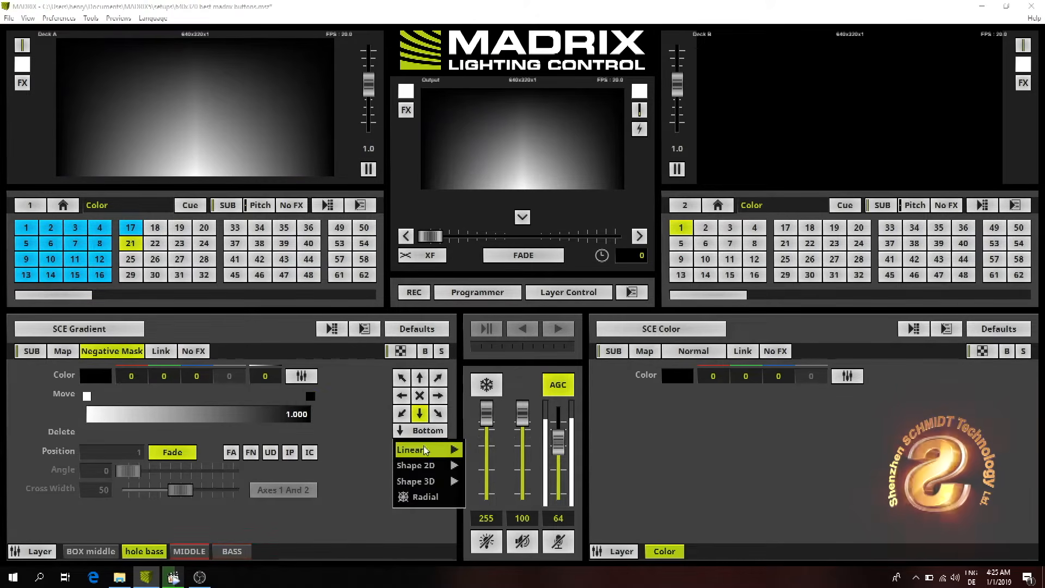
mouse_move(428, 465)
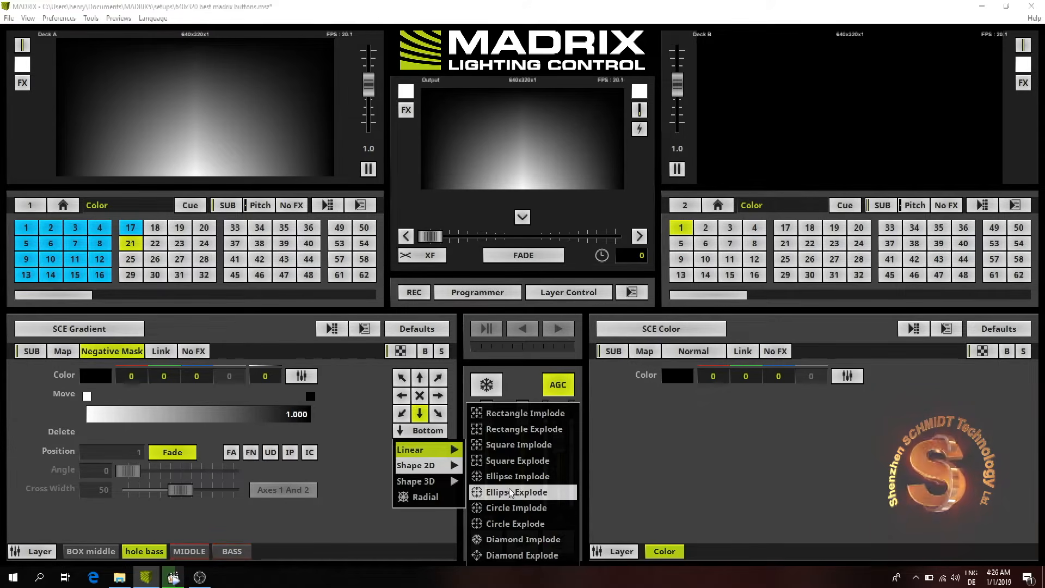
left_click(520, 507)
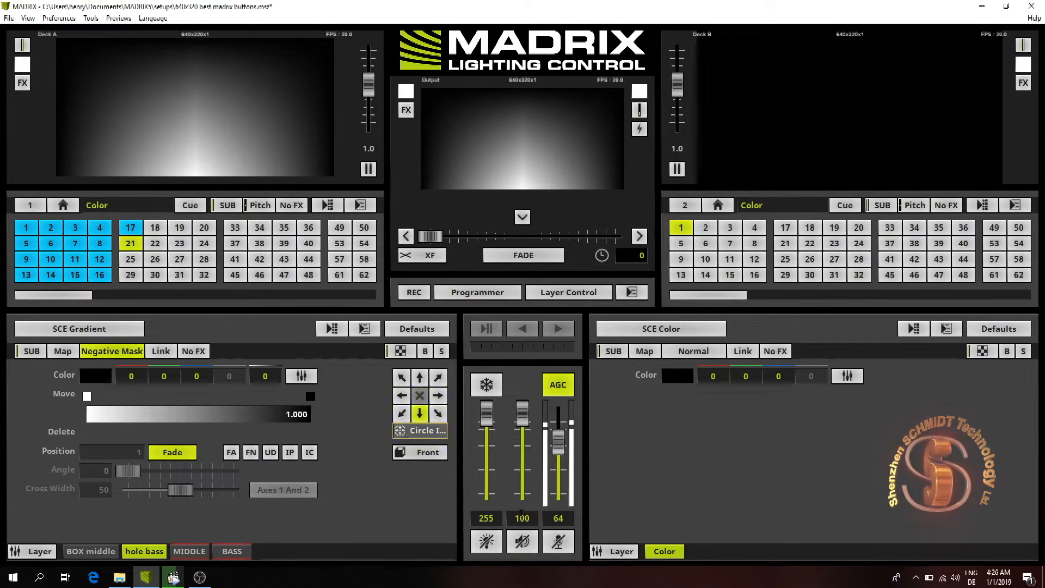
left_click(136, 351)
left_click(136, 338)
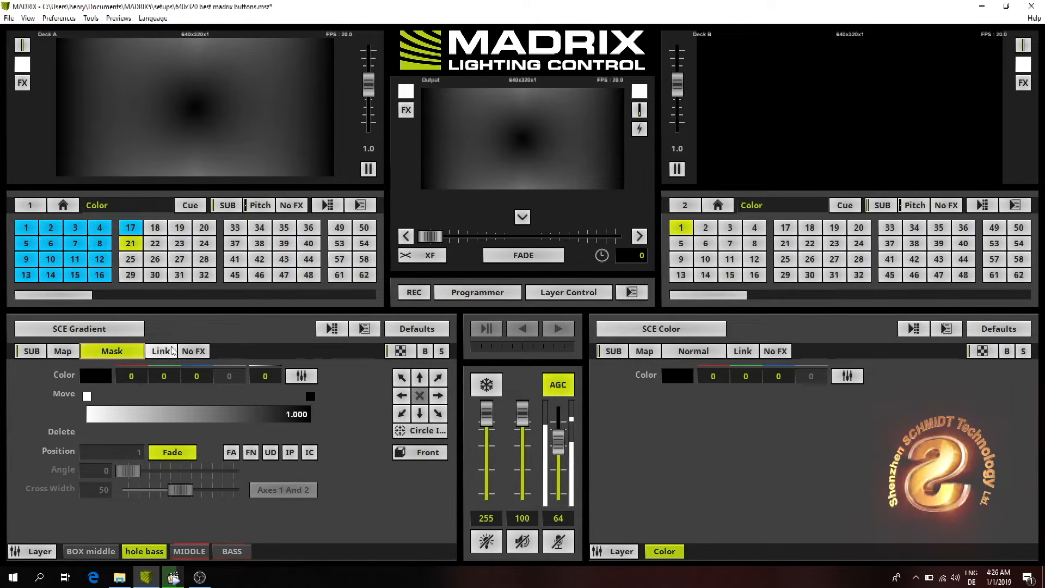
Add a black color stop at about position 0.45 in the gradient and set the layer's mix mode to Normal.
left_click(189, 414)
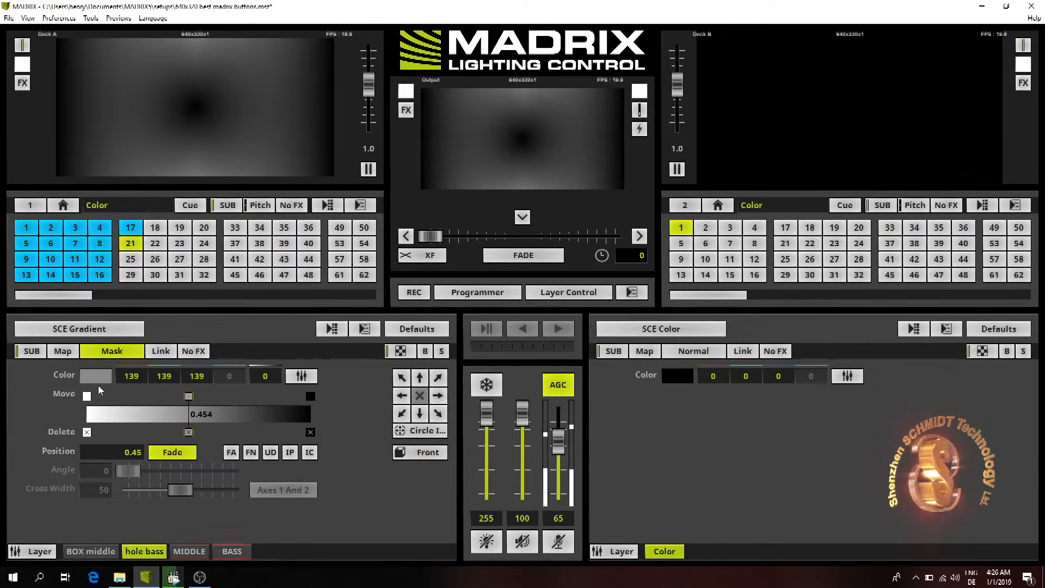
left_click(96, 376)
left_click_drag(86, 475, 86, 495)
left_click(95, 377)
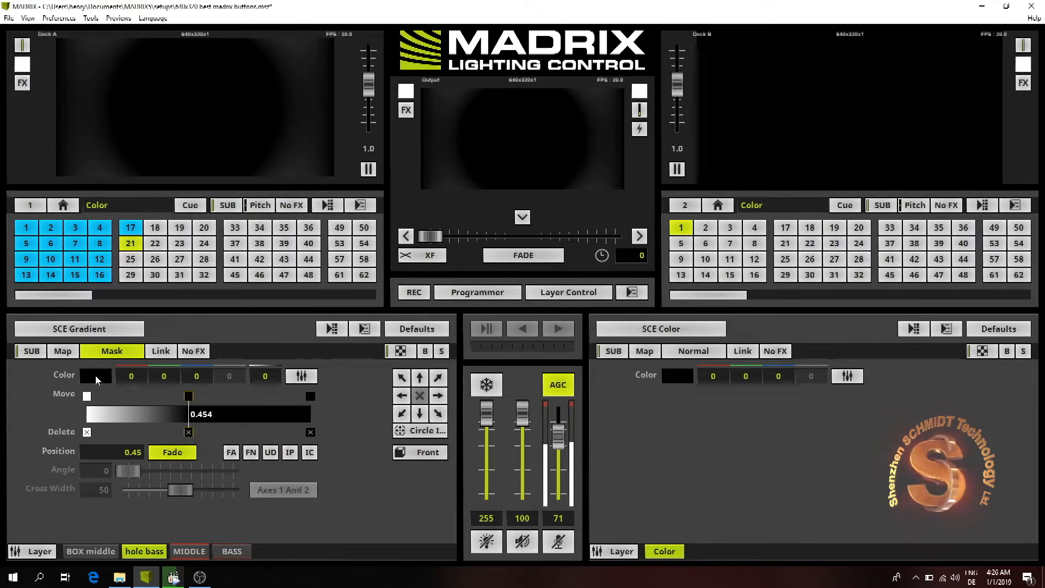
left_click(120, 353)
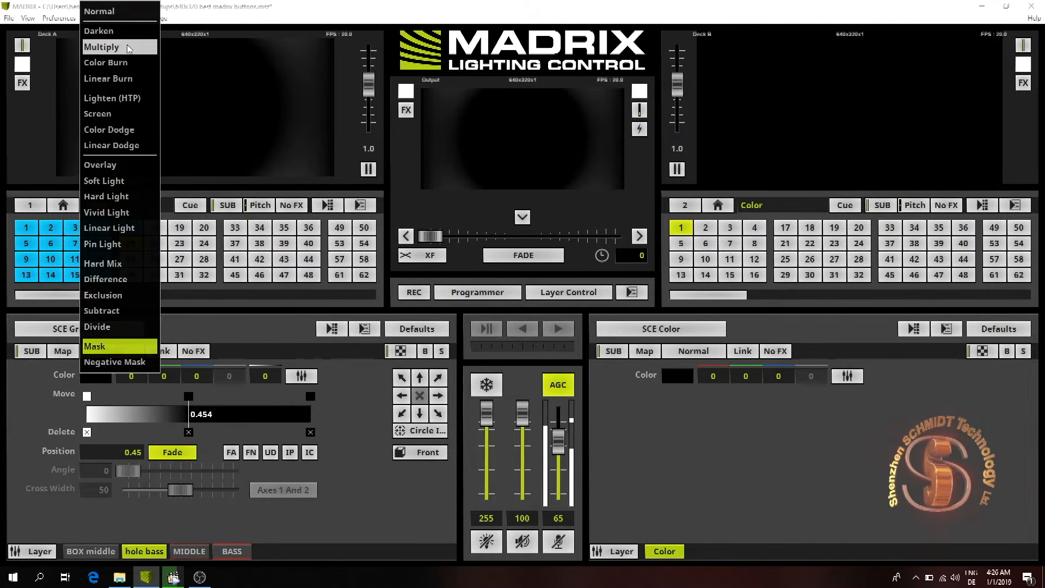
left_click(123, 11)
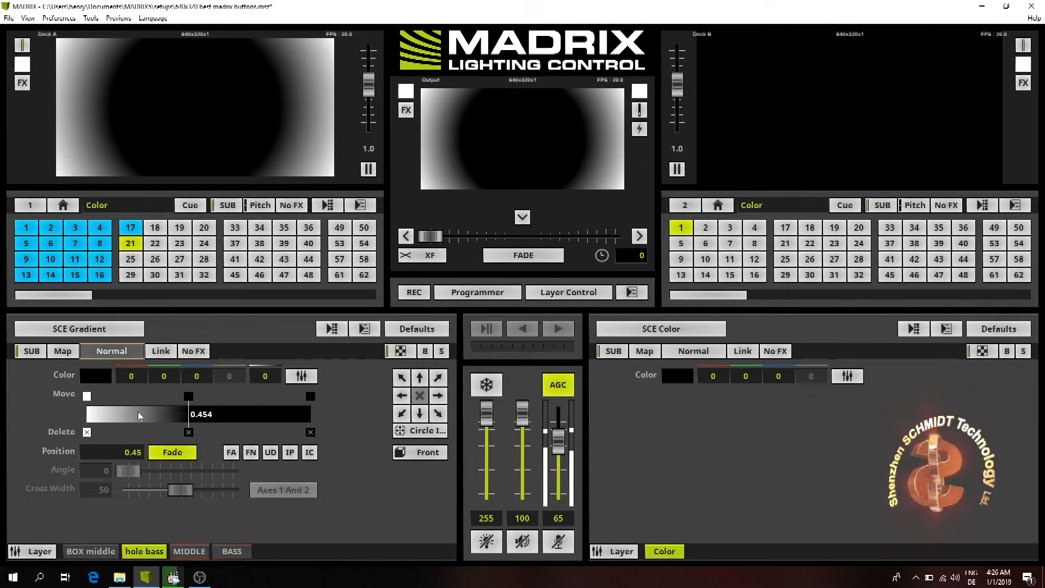
Add an inner white stop close before the inner black stop and place the black one at 0.69 for a sharp edge.
left_click_drag(188, 395, 256, 395)
left_click(86, 395)
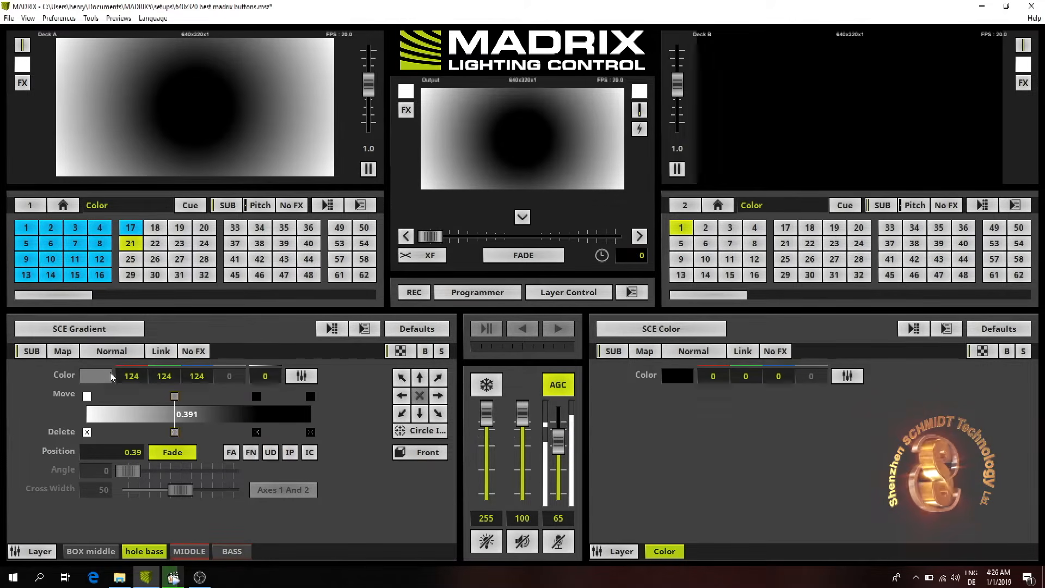
left_click(85, 393)
left_click(85, 393)
left_click_drag(174, 395, 240, 395)
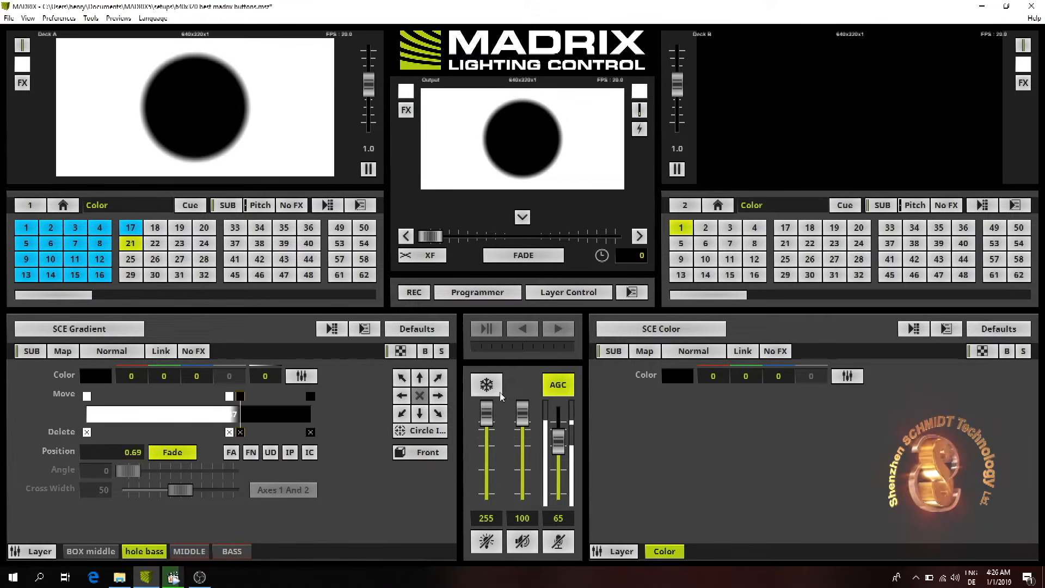
Try the 2D shape Ellipse Explode on the gradient, and settle on Circle Explode.
left_click(419, 429)
mouse_move(428, 483)
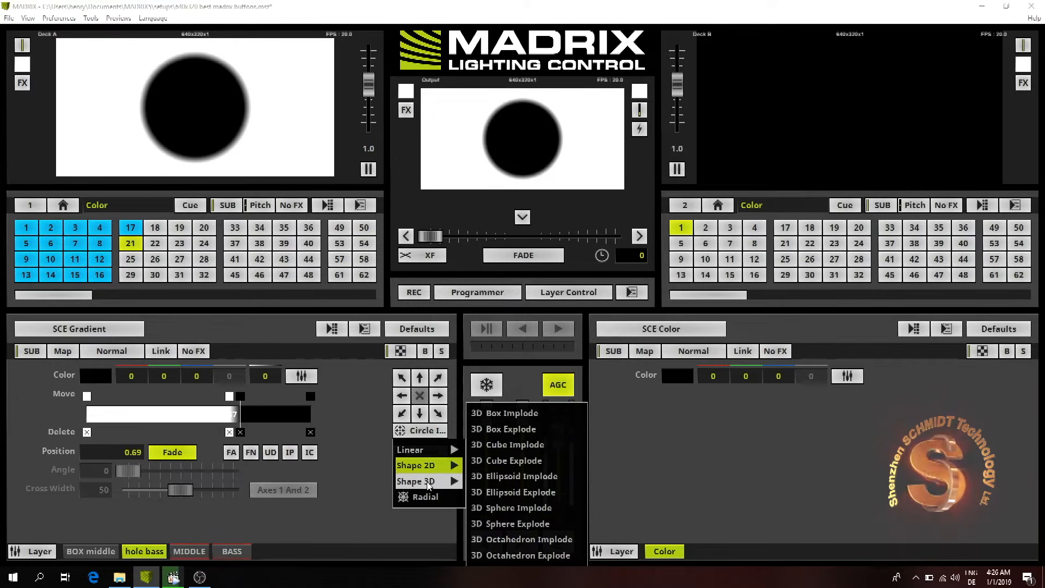
mouse_move(446, 468)
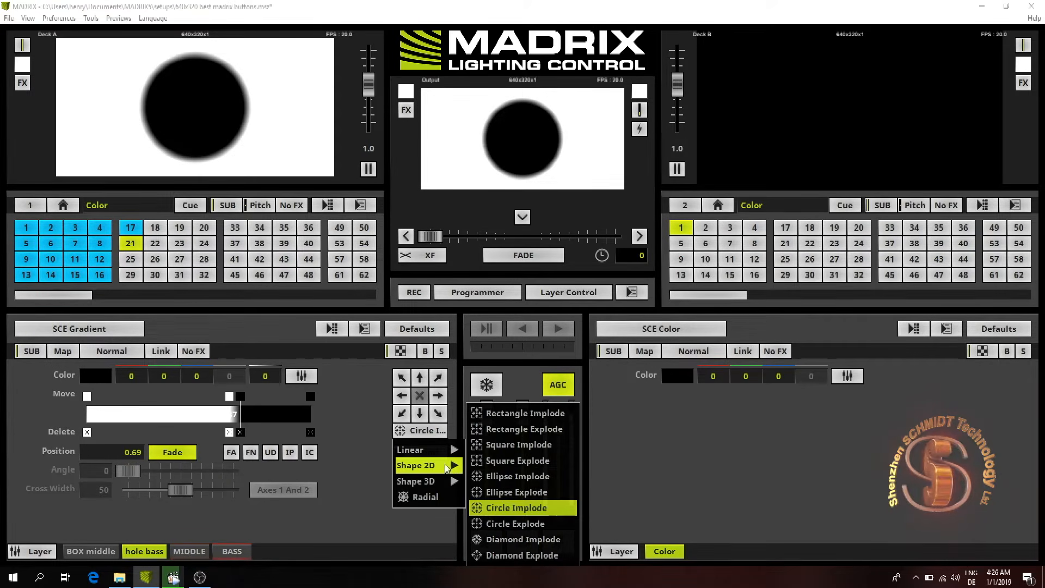
left_click(504, 492)
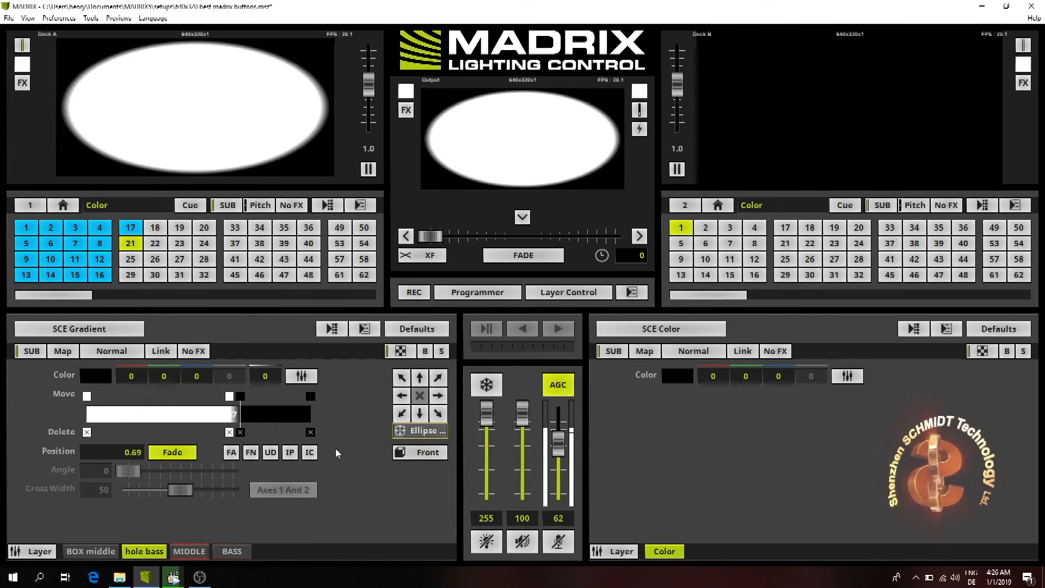
left_click(420, 430)
mouse_move(432, 468)
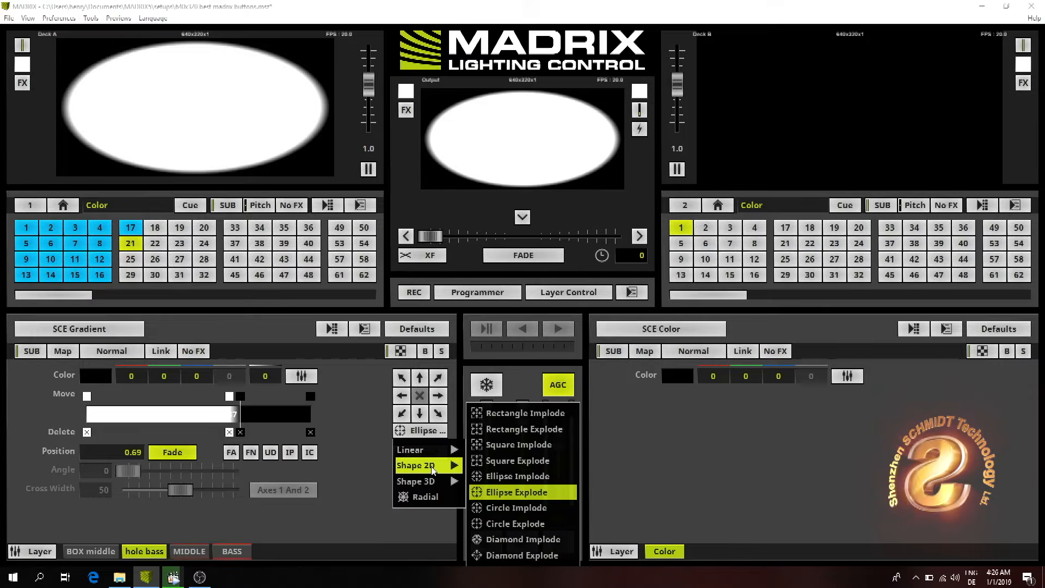
left_click(521, 526)
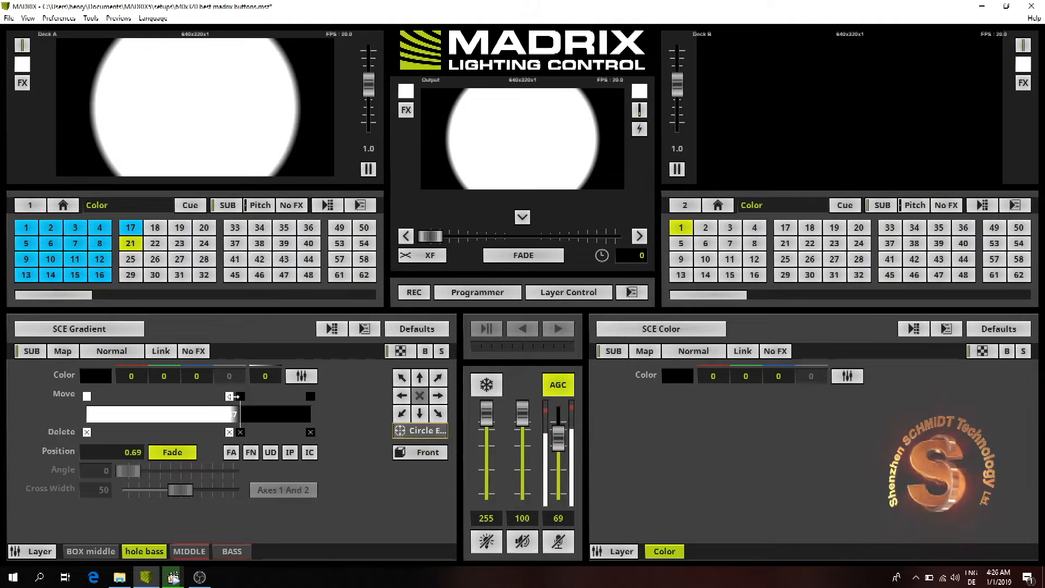
Move the inner white stop to 0.34 and the inner black stop to 0.39, and set the mix mode to Negative Mask.
left_click_drag(235, 396, 184, 396)
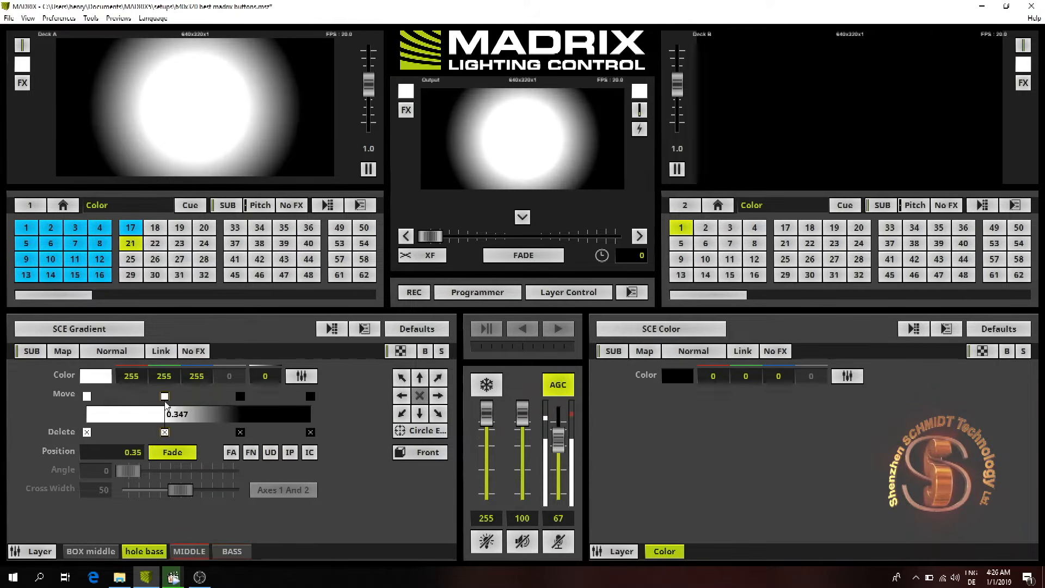
left_click_drag(240, 396, 175, 396)
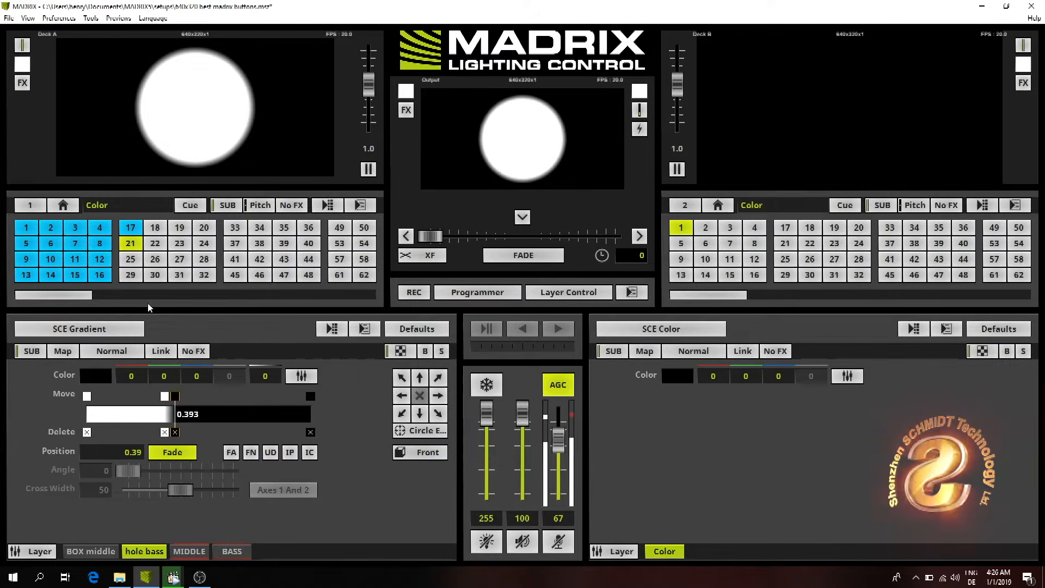
left_click(116, 351)
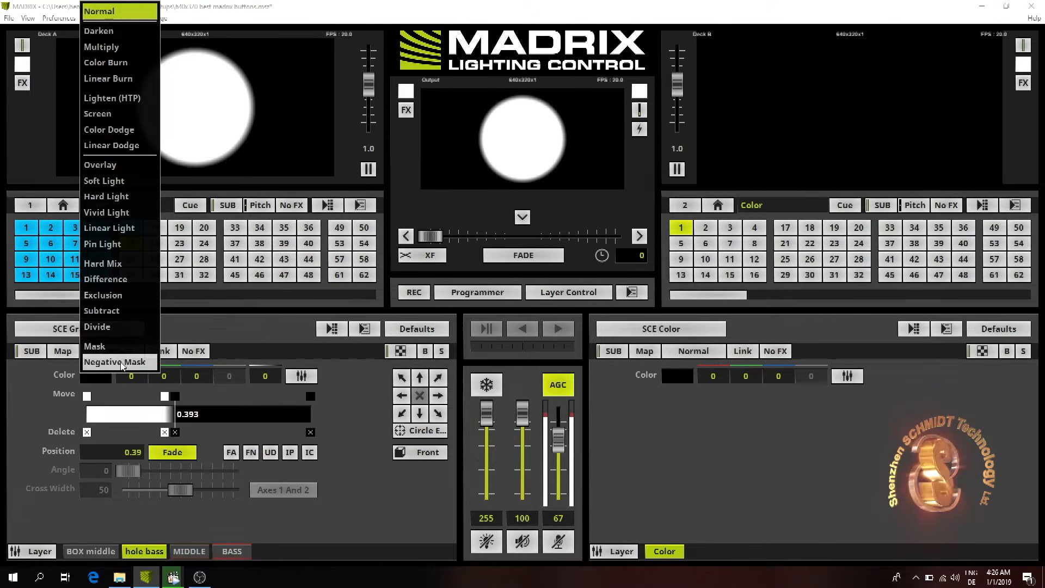
left_click(119, 361)
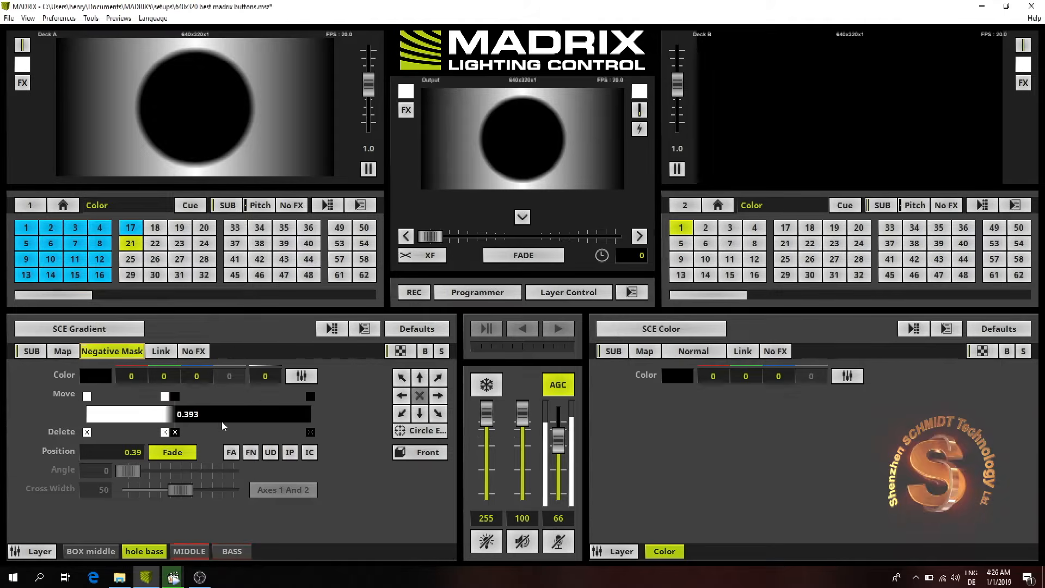
mouse_move(164, 395)
left_mouse_down()
mouse_move(137, 396)
mouse_move(163, 396)
left_mouse_up()
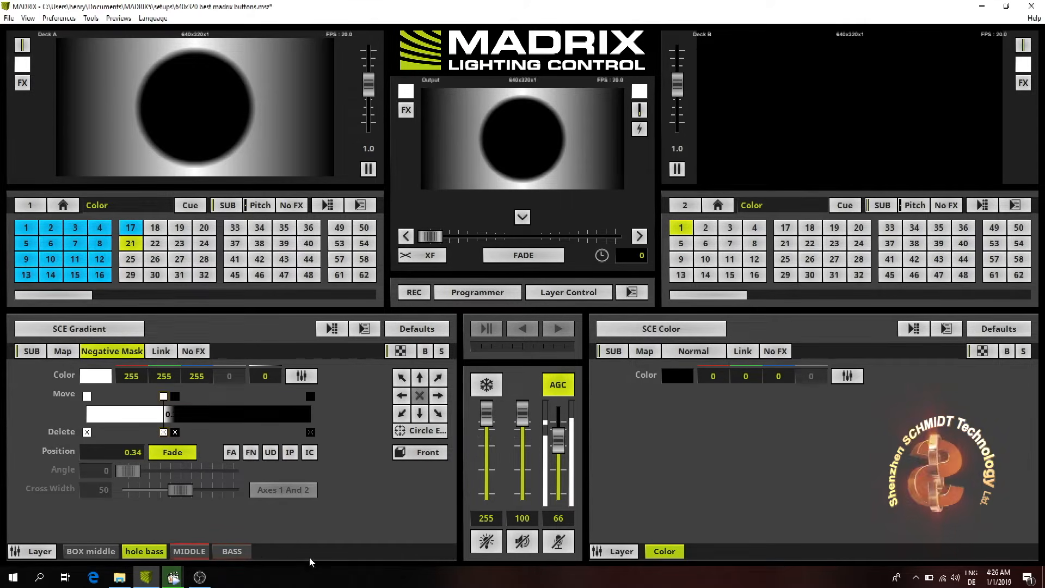
Turn off Blind for the BASS layer so it renders inside the hole.
left_click(231, 550)
left_click(419, 352)
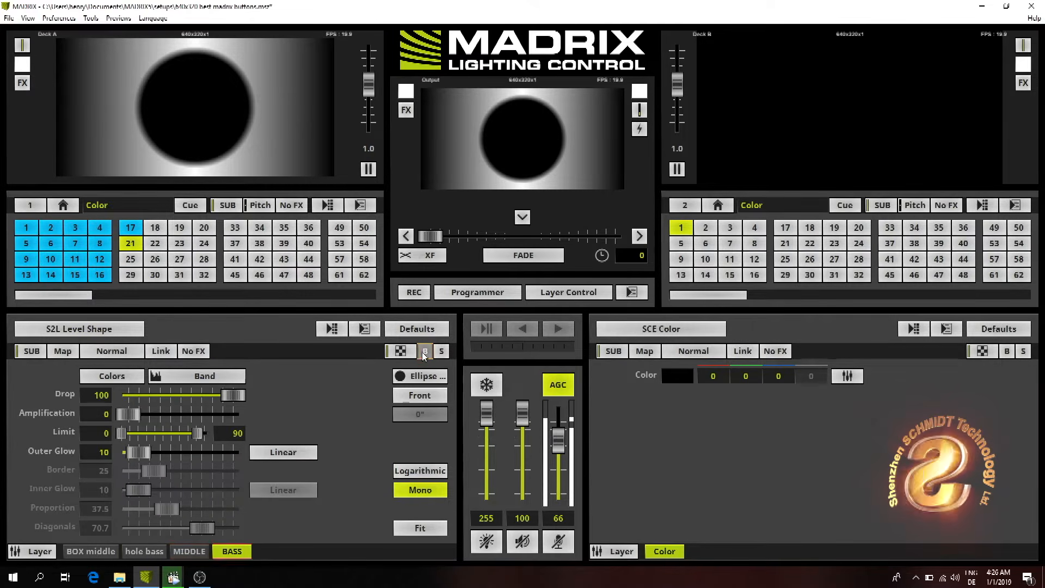
left_click(418, 352)
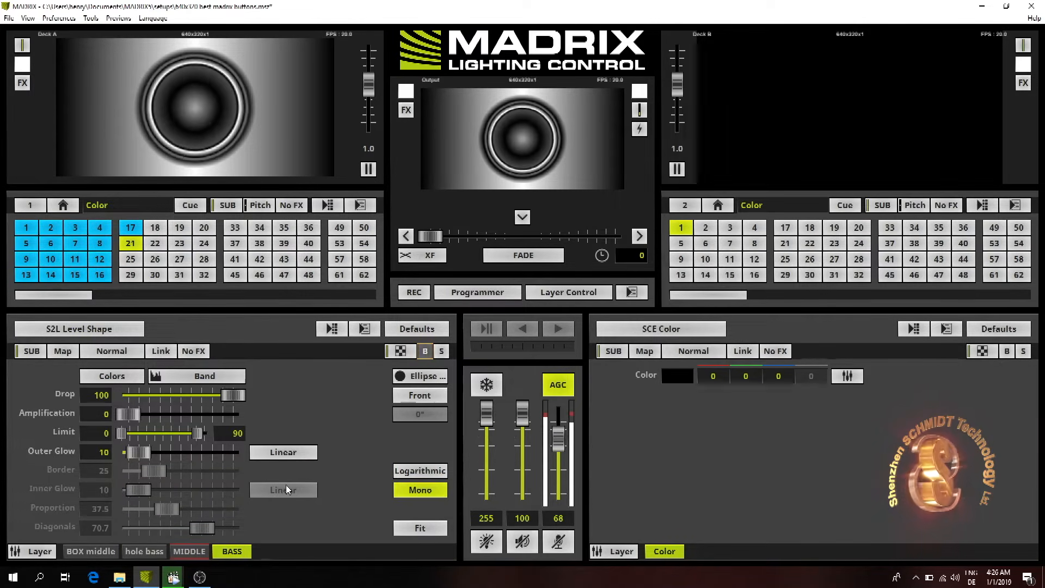
Fine-tune the hole's edge by moving the inner white stop of the hole bass gradient to 0.36.
left_click(144, 550)
left_click_drag(163, 396, 170, 396)
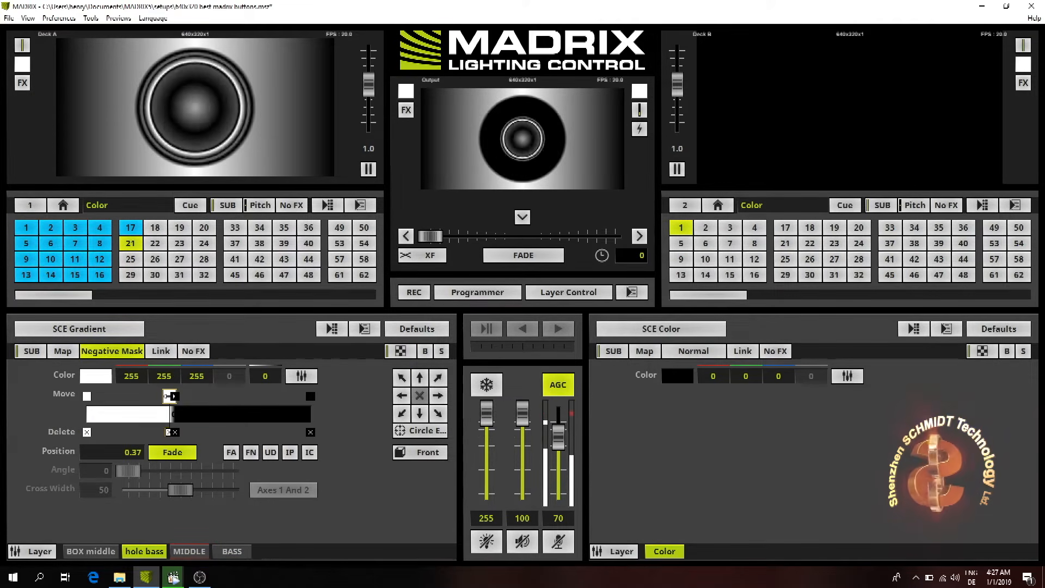
left_click_drag(168, 395, 167, 396)
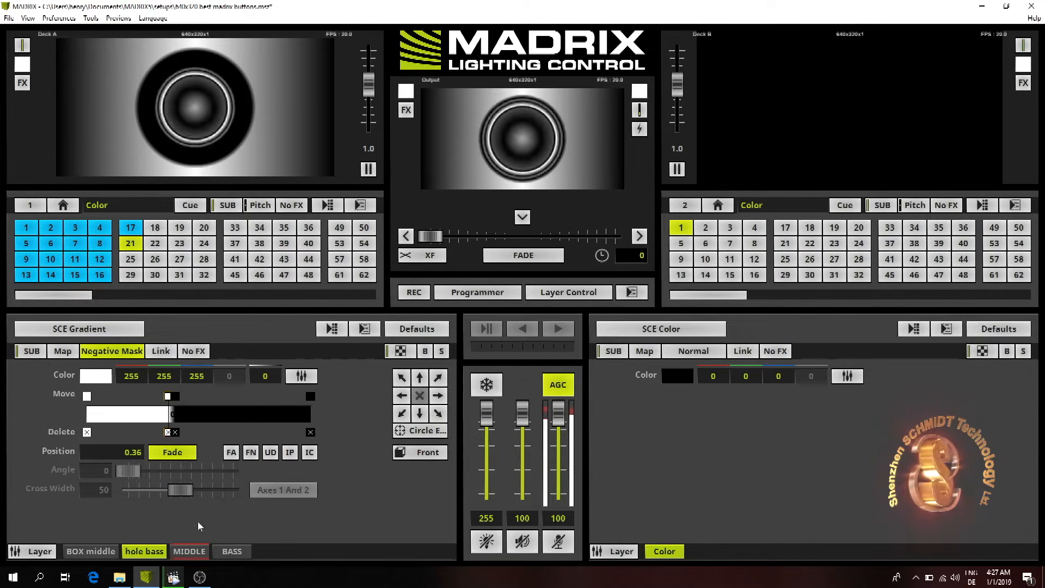
Set the lower limit of the BASS layer's level shape to 20, after trying a value of 41.
left_click(232, 554)
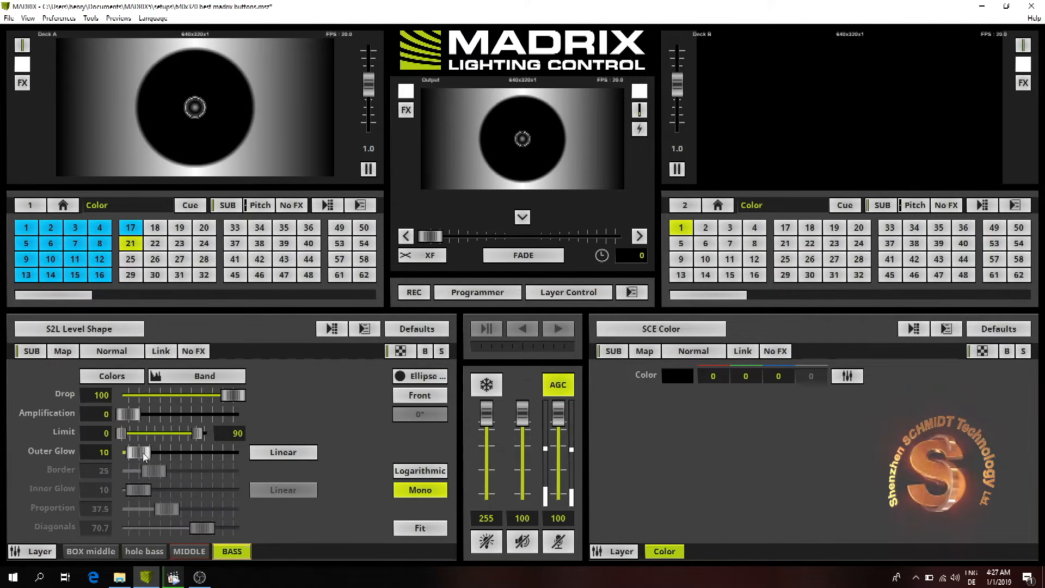
left_click_drag(131, 437, 151, 438)
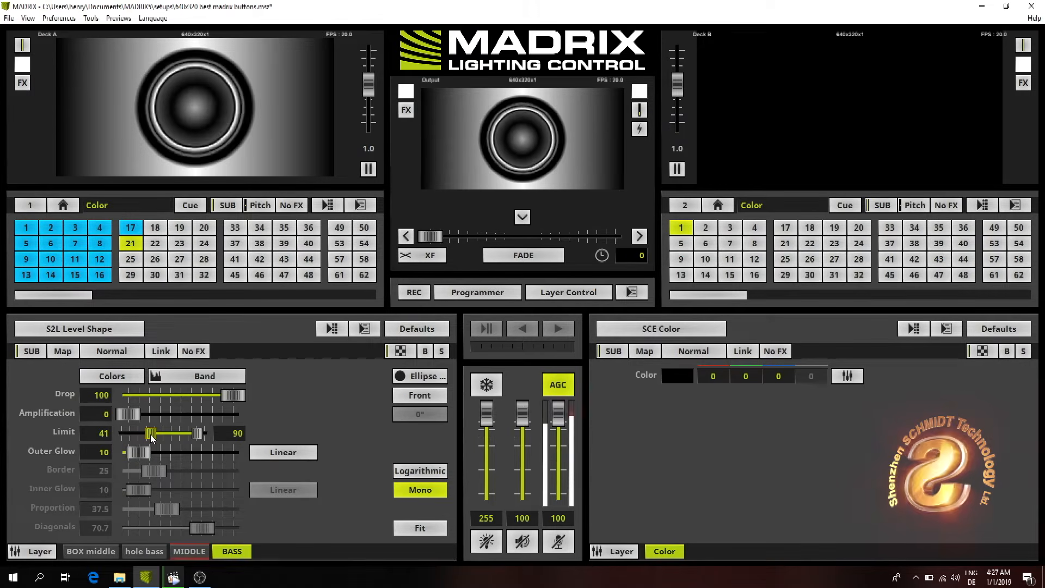
left_click_drag(150, 433, 126, 434)
type("20")
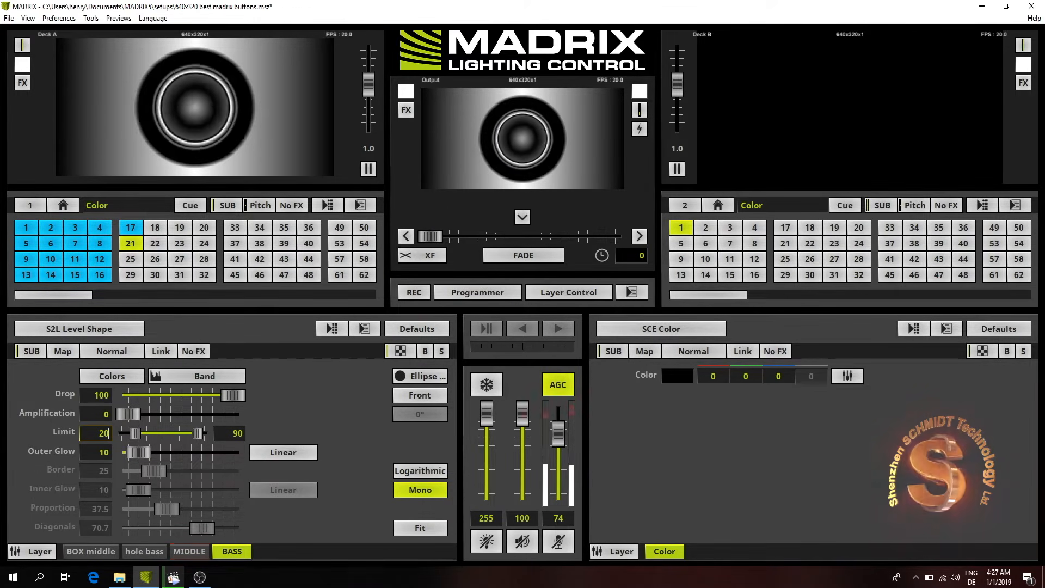
Duplicate the hole bass layer and rename the copy as hole middle.
left_click(147, 554)
right_click(147, 554)
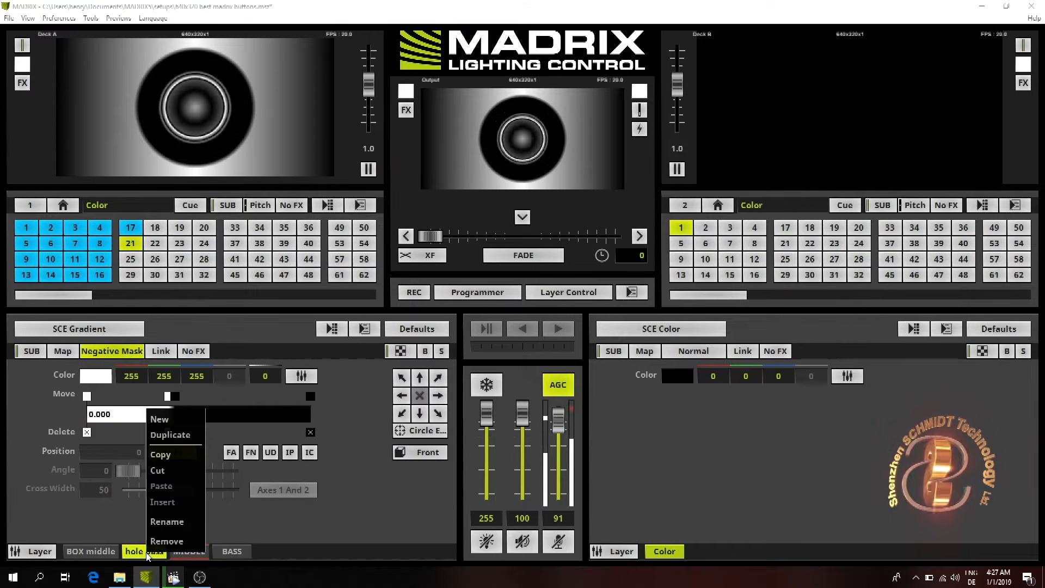
left_click(179, 434)
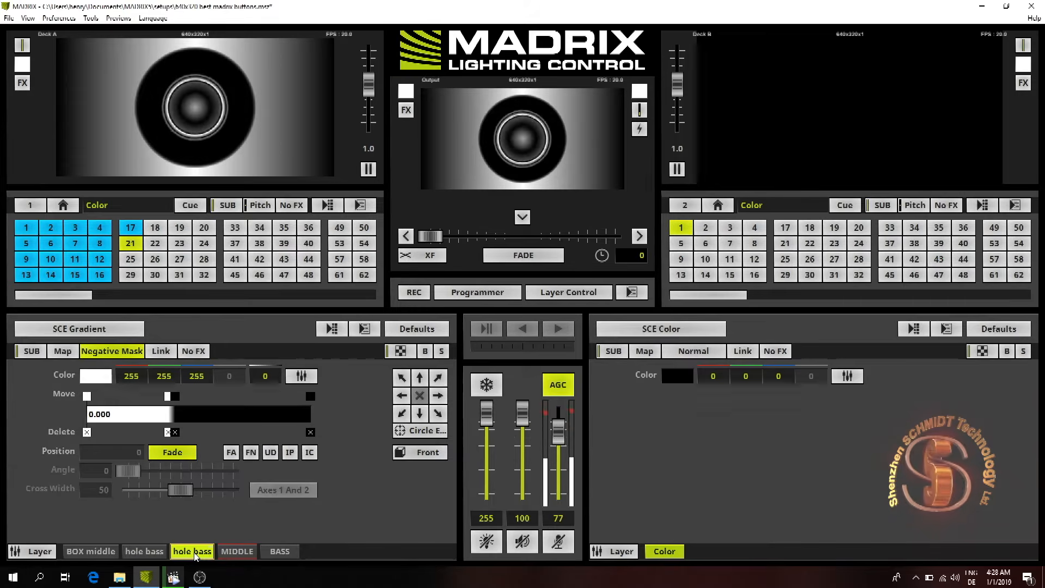
right_click(195, 554)
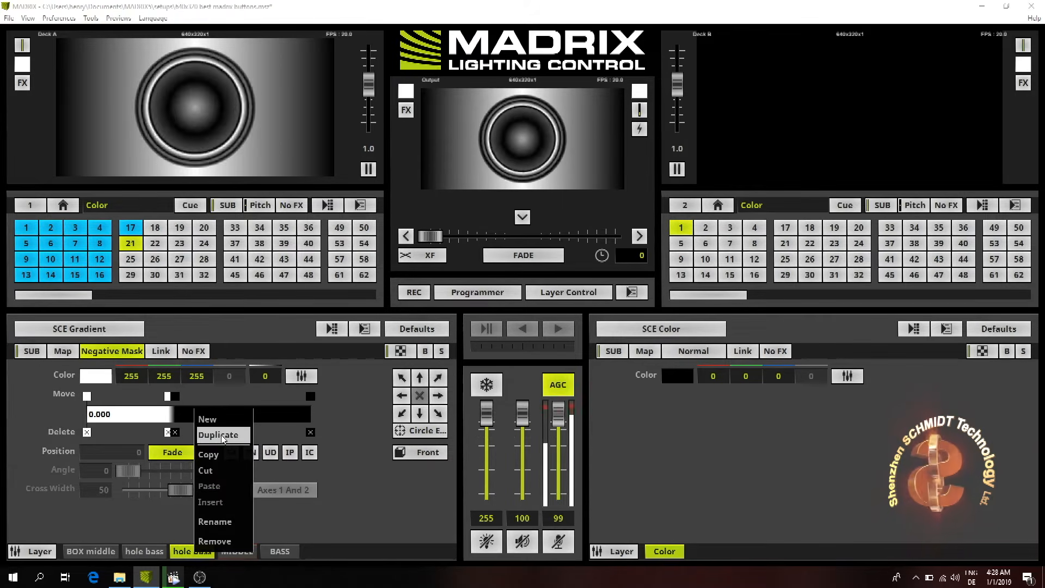
left_click(216, 521)
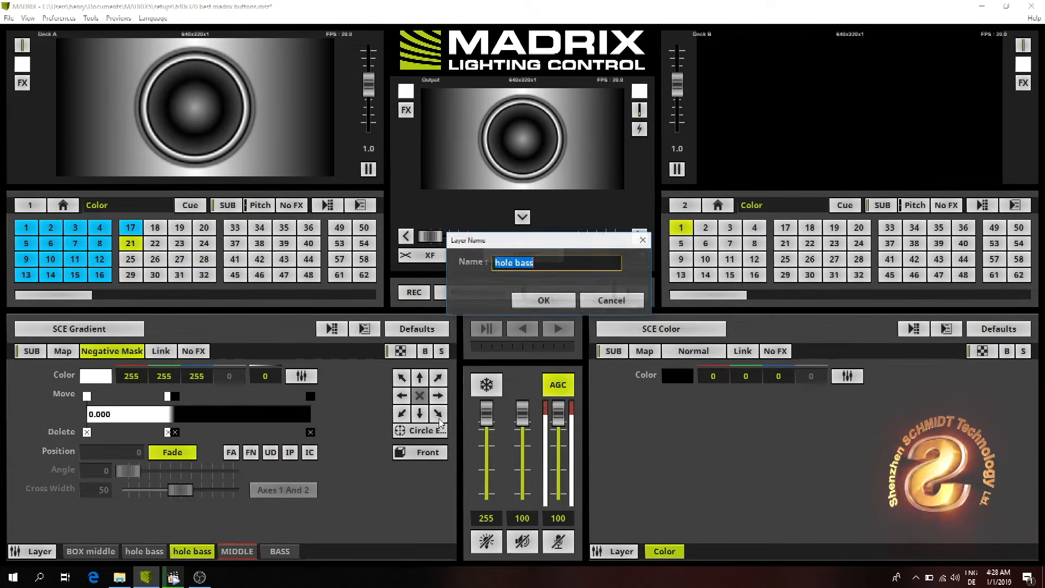
left_click(548, 264)
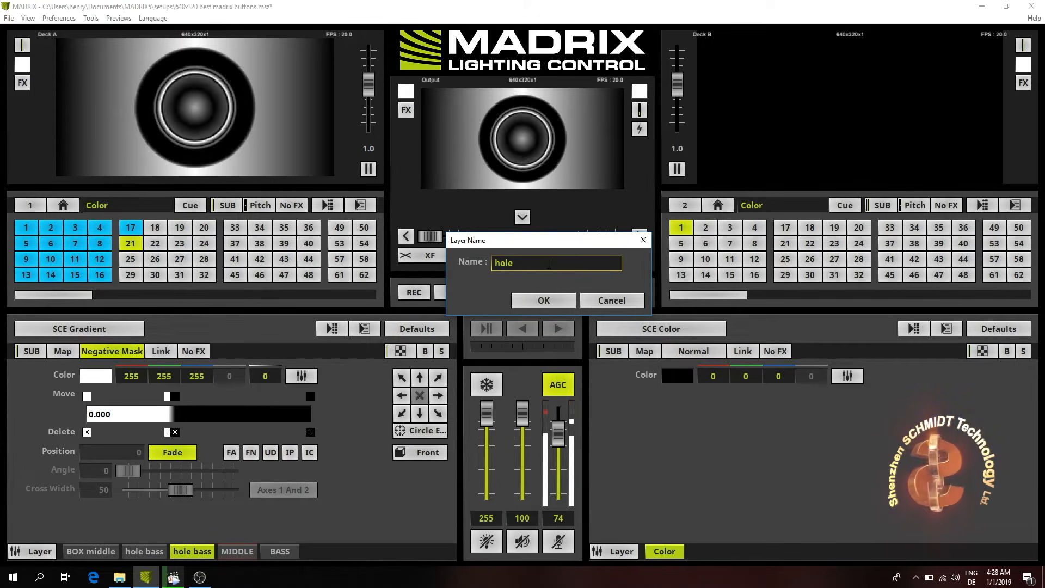
type("middle")
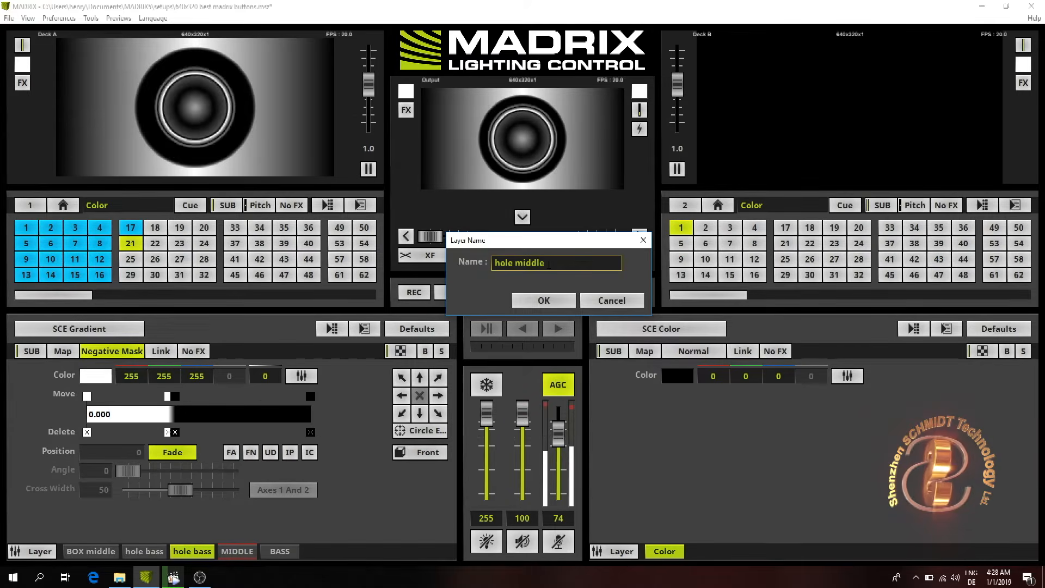
key("Return")
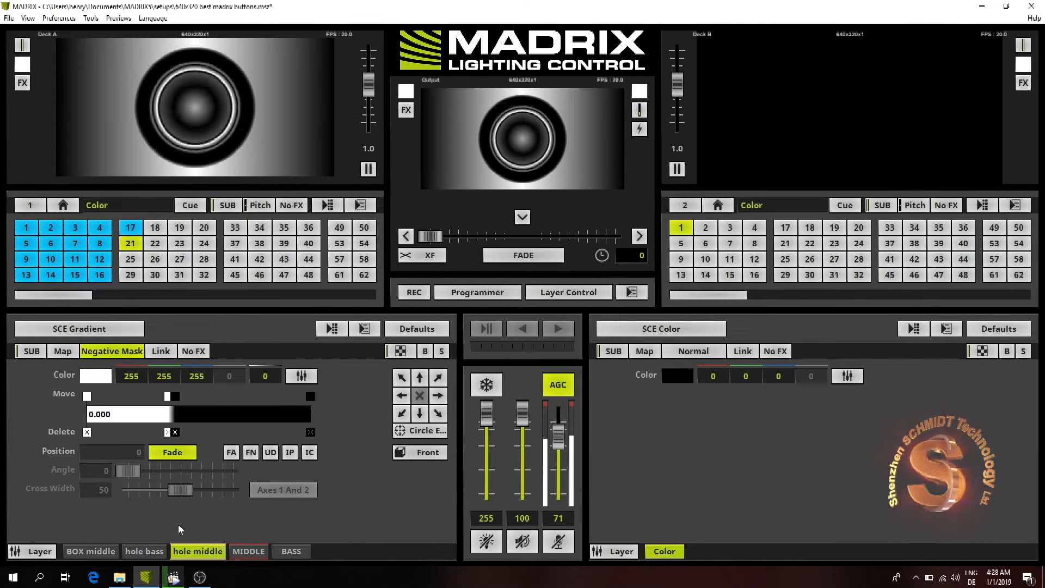
Copy the map of the MIDDLE layer and paste it onto the hole middle layer.
left_click(249, 552)
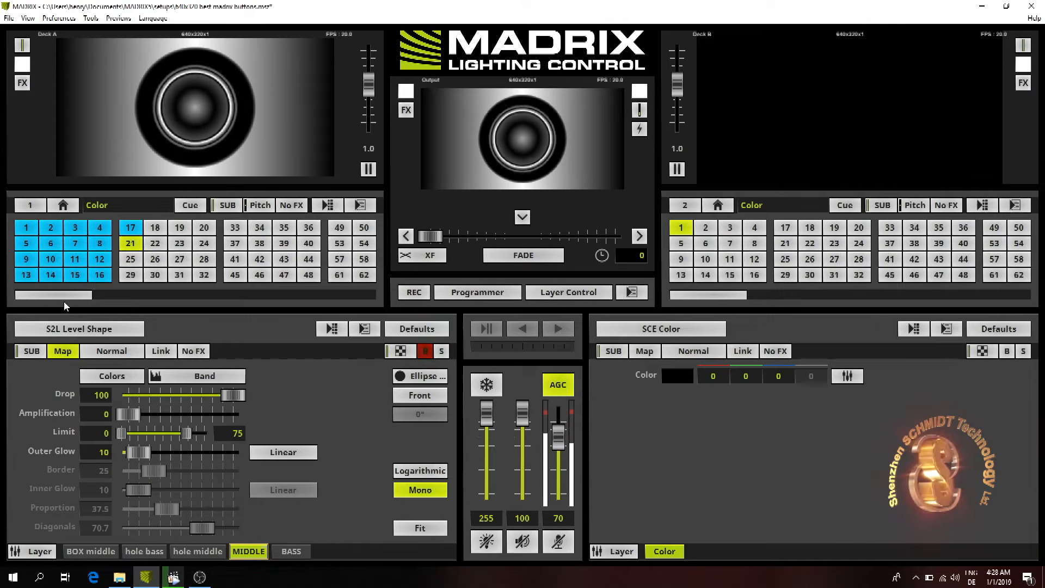
right_click(64, 351)
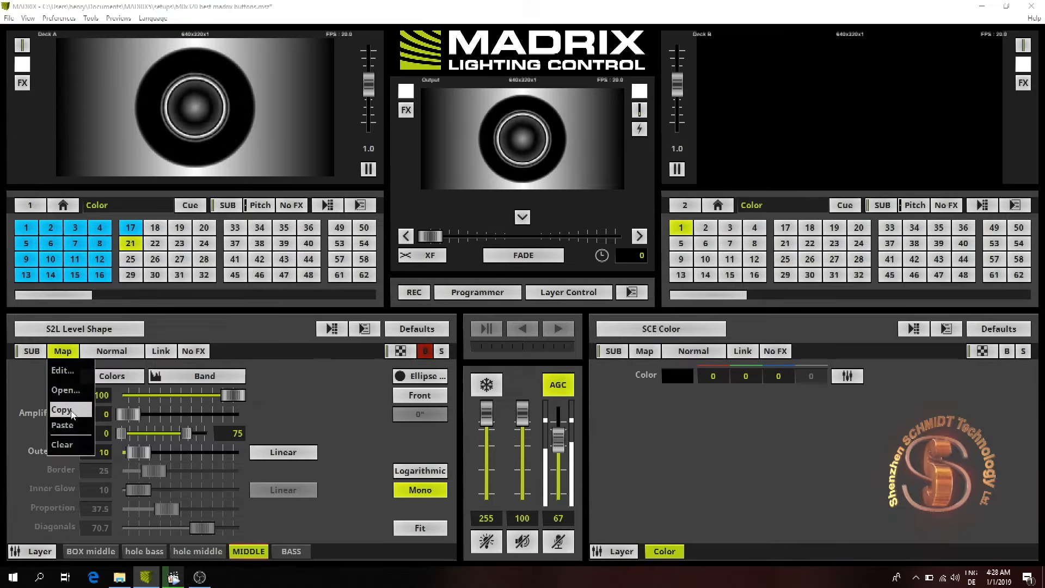
left_click(72, 413)
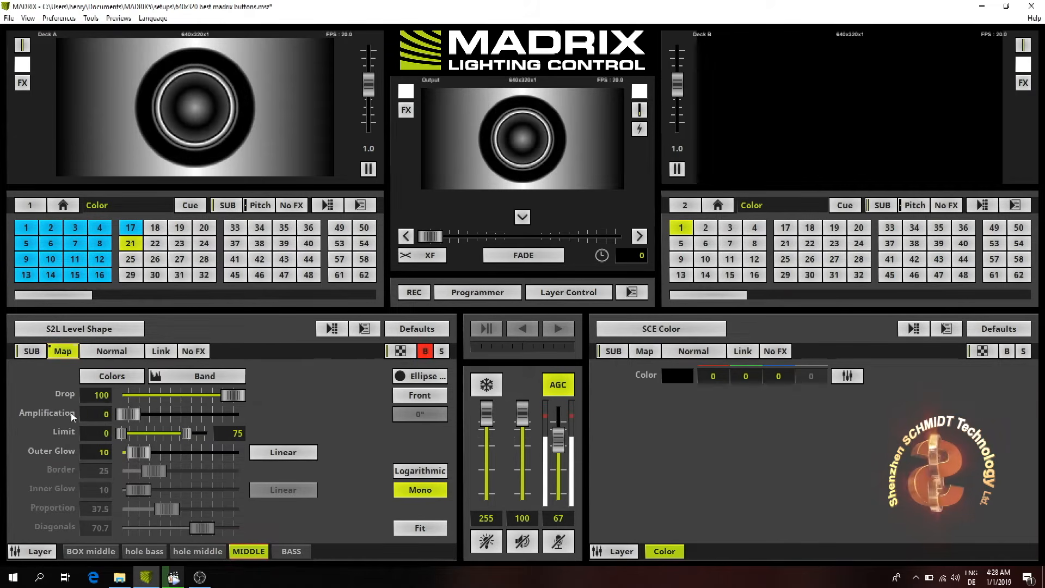
right_click(62, 355)
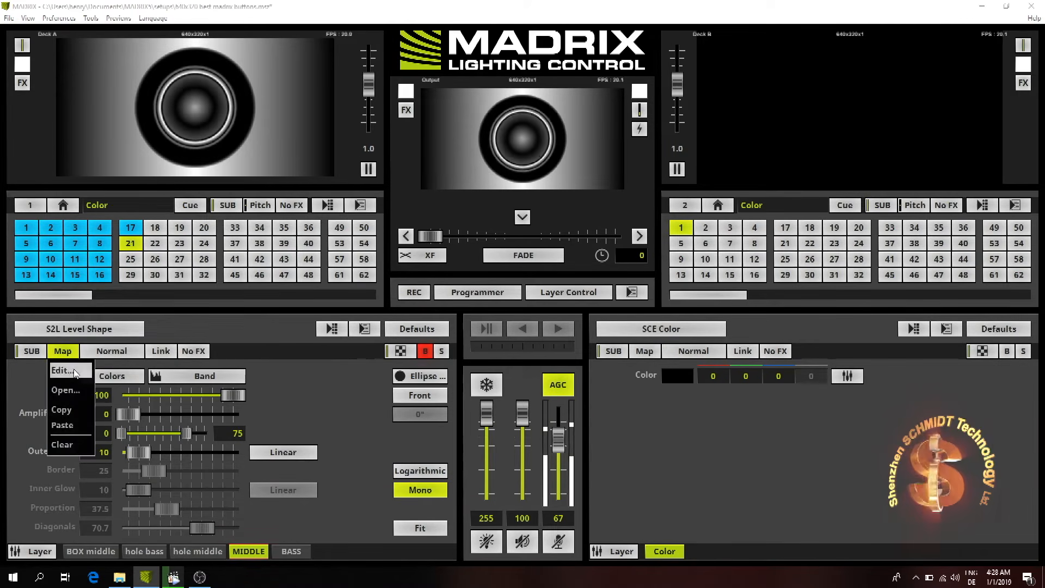
left_click(73, 414)
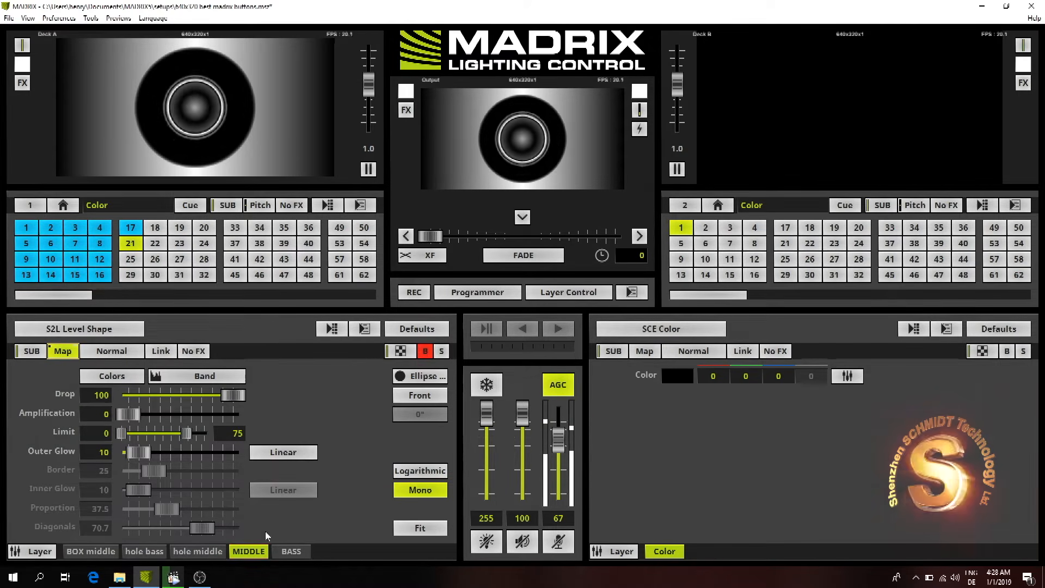
left_click(207, 554)
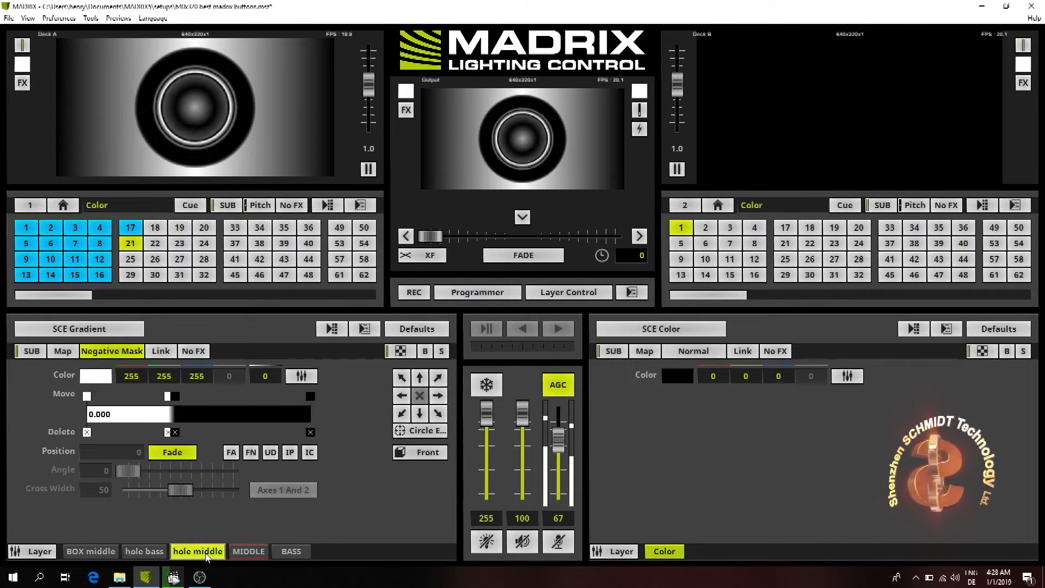
right_click(64, 355)
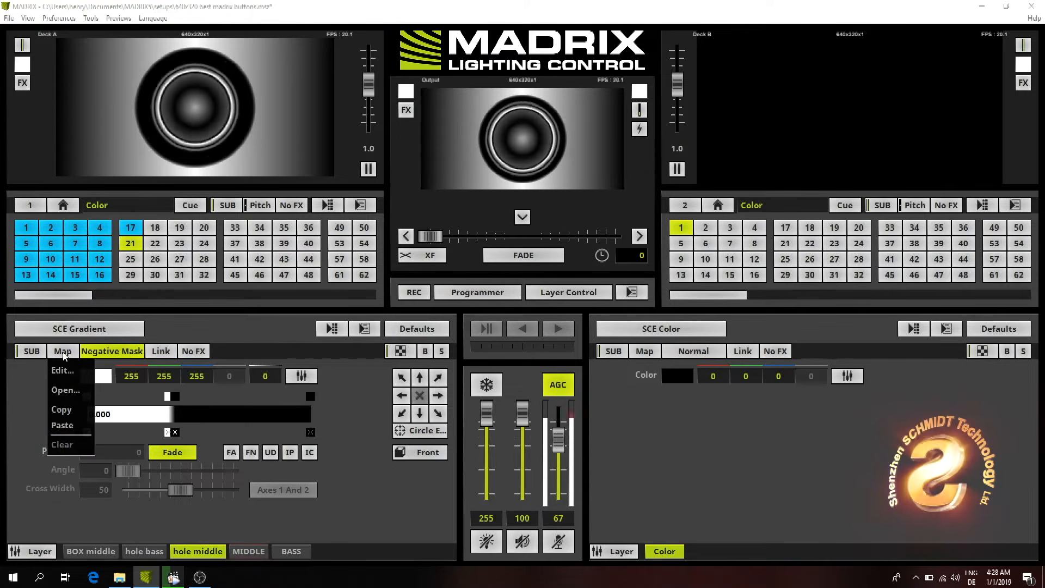
left_click(80, 425)
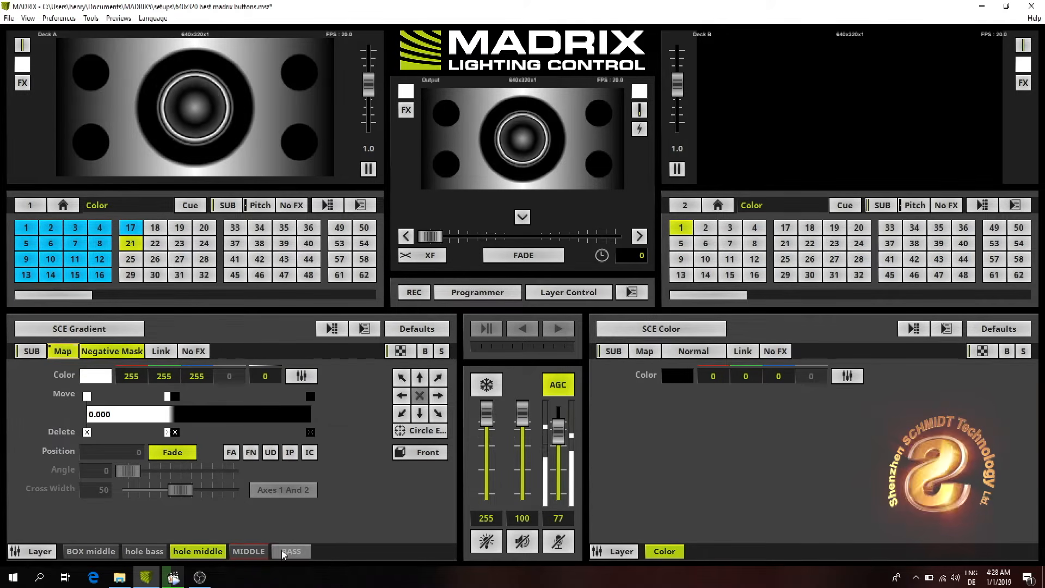
Move the inner black stop of the hole middle gradient to 0.45 and turn off Blind for the MIDDLE layer.
left_click(183, 397)
left_click_drag(183, 396, 188, 396)
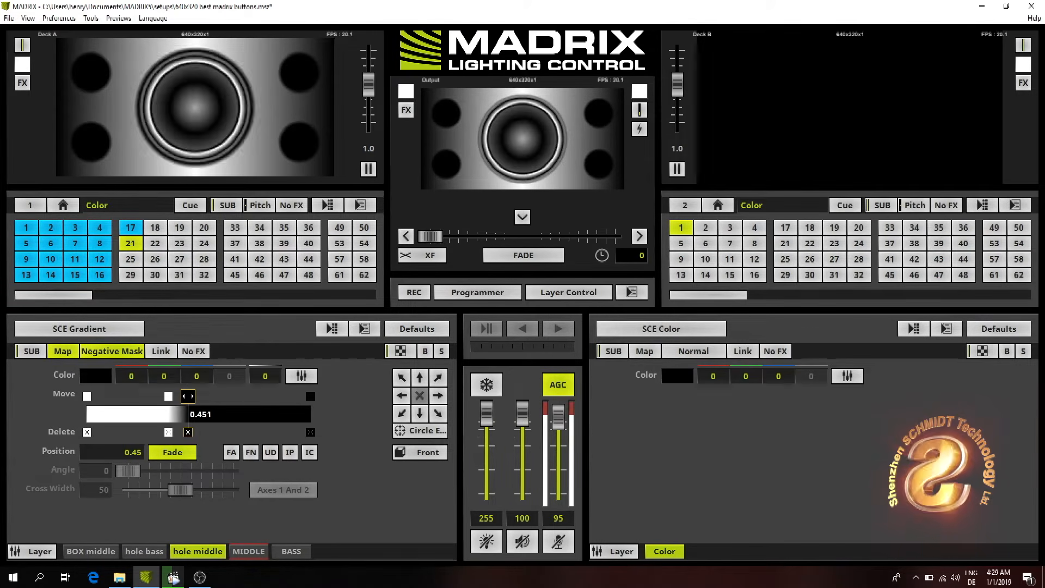
left_click(264, 554)
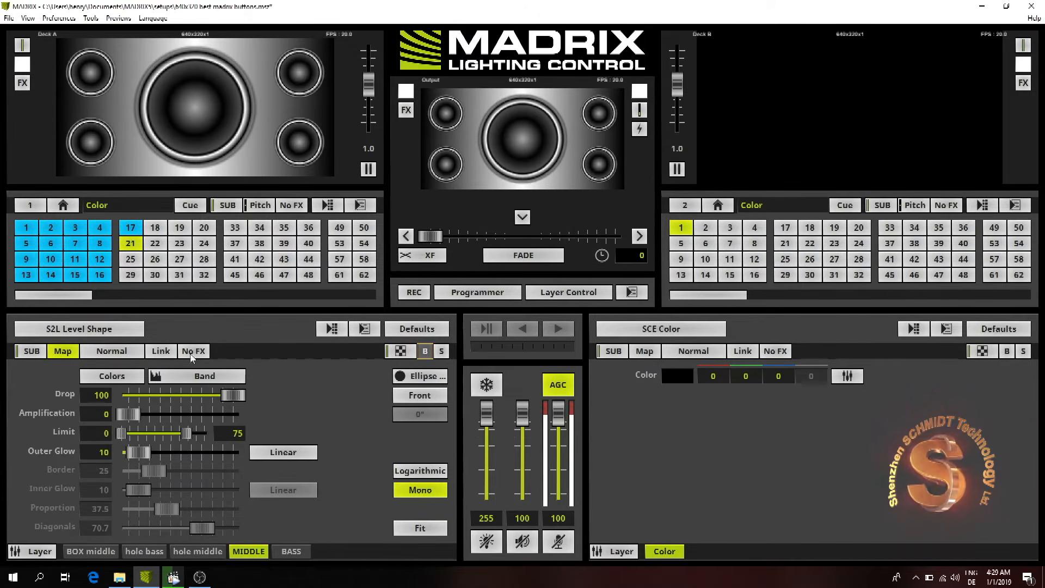
Enlarge the holes of hole middle by moving the inner black stop farther outward and the inner white stop to 0.45.
left_click(200, 552)
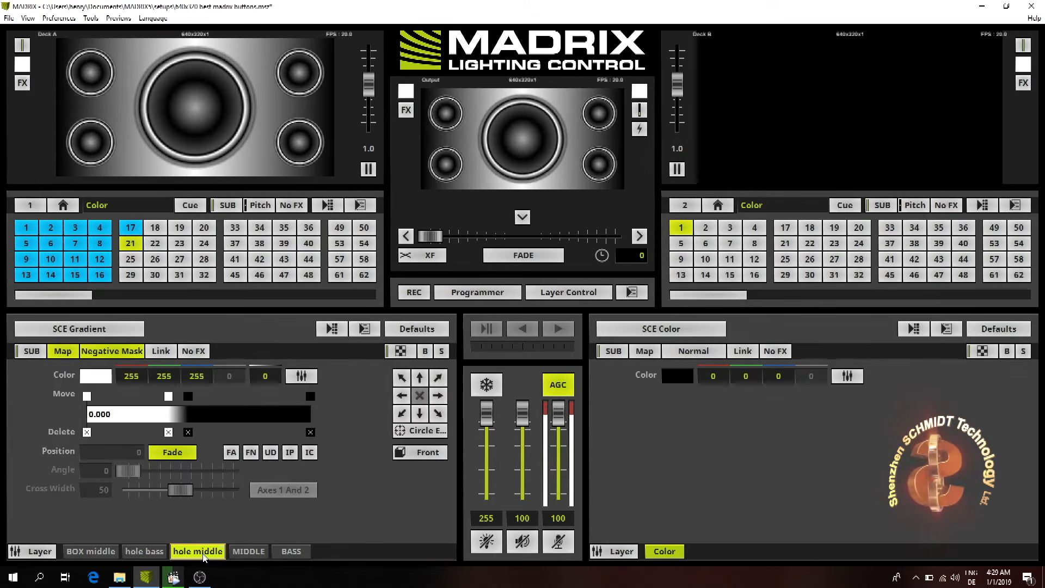
mouse_move(168, 397)
left_mouse_down()
mouse_move(156, 405)
mouse_move(208, 397)
mouse_move(174, 396)
mouse_move(187, 397)
left_mouse_up()
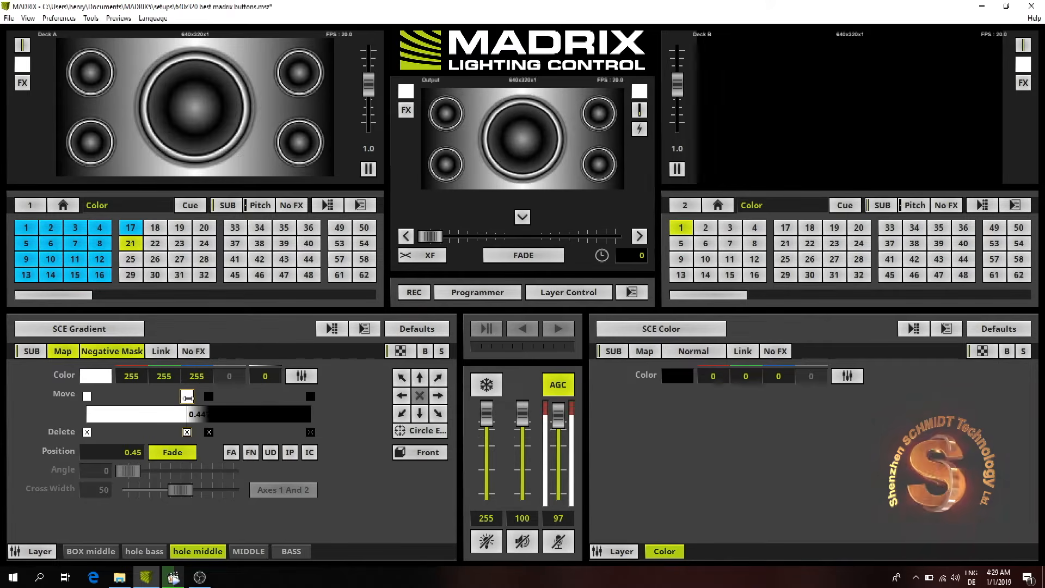
Set the lower limit of the MIDDLE layer's level shape to 10.
left_click(254, 554)
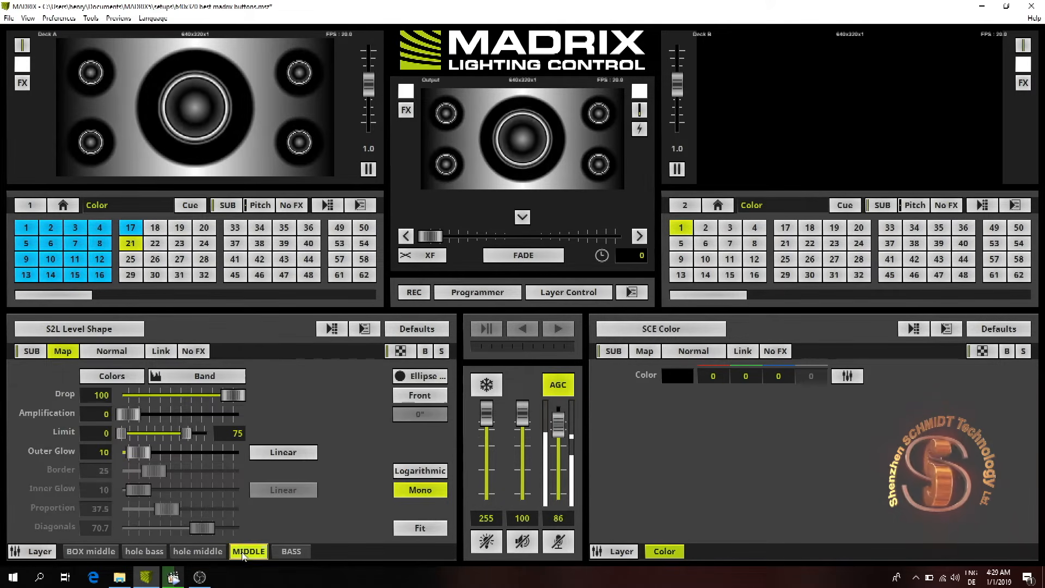
left_click(131, 433)
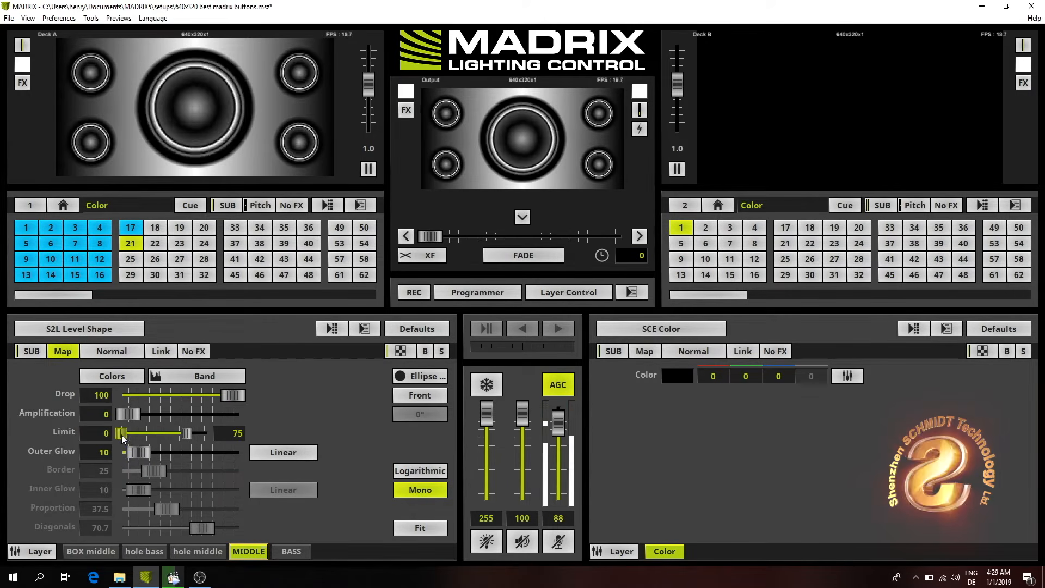
double_click(107, 433)
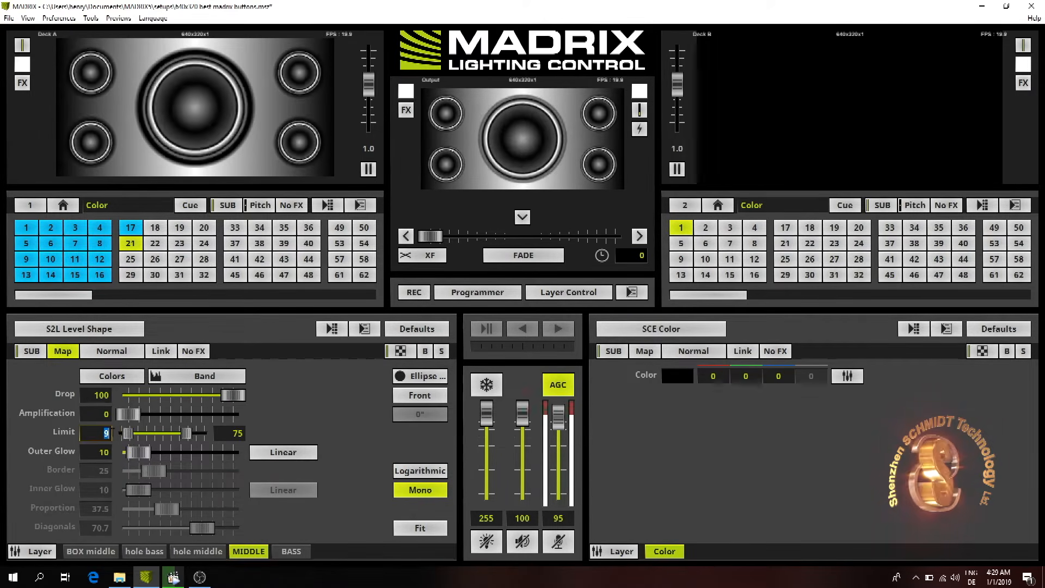
type("10")
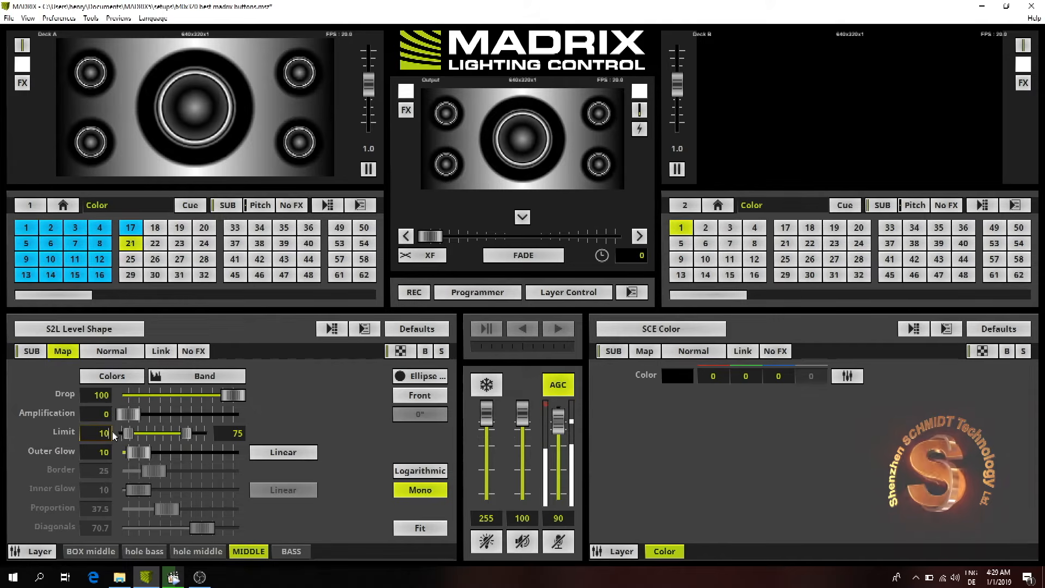
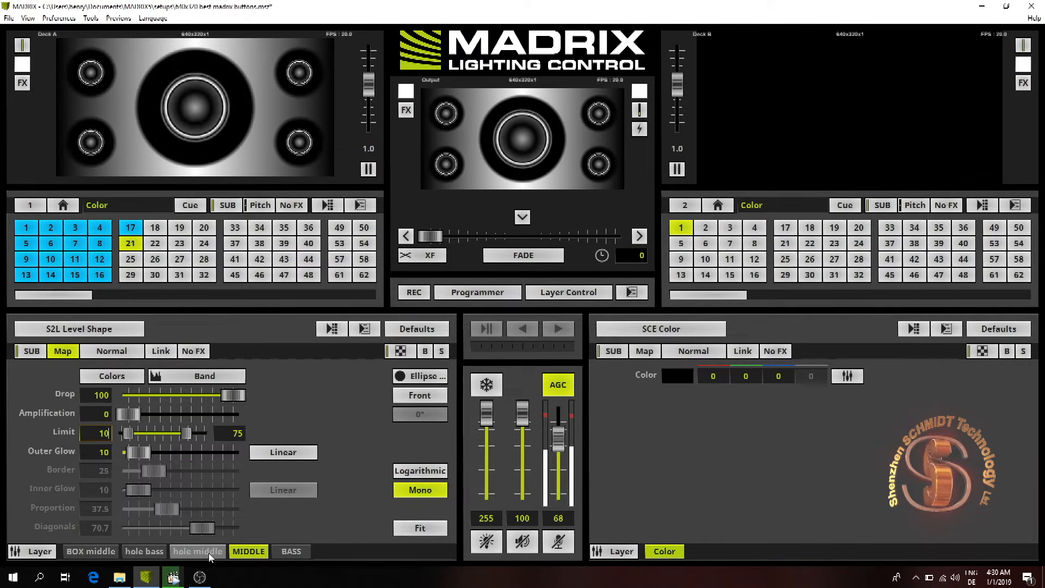
Add a new layer between hole middle and MIDDLE, assign it the SCE Rotating Shapes effect, and set its BPM to 0.
left_click(209, 554)
right_click(214, 553)
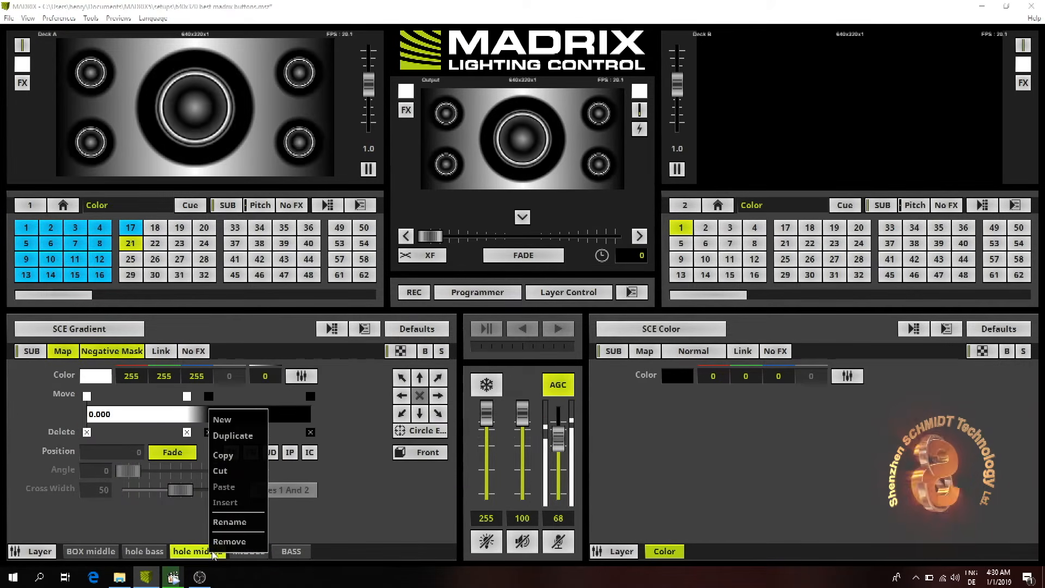
left_click(241, 418)
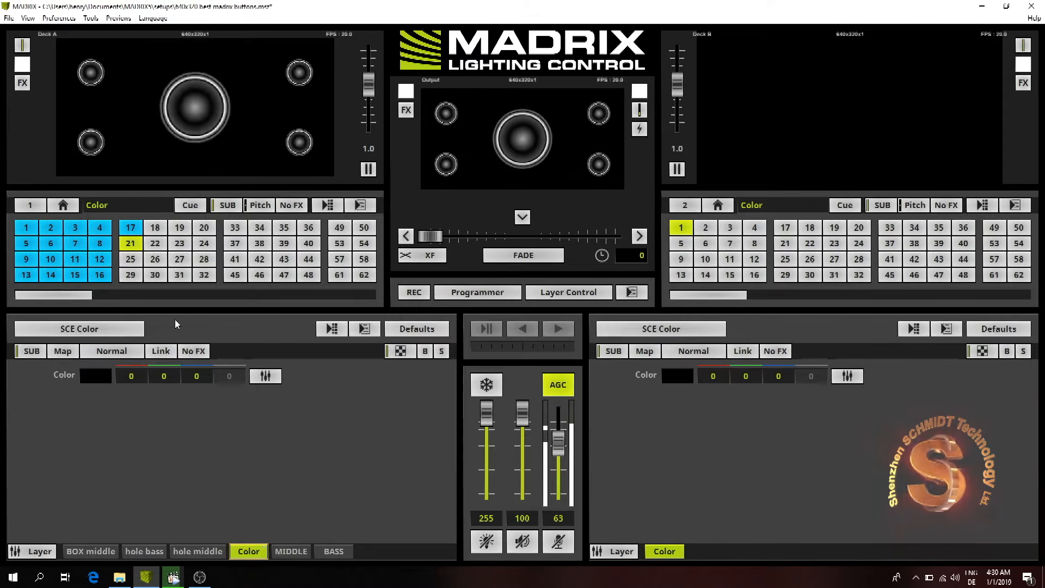
left_click(116, 329)
mouse_move(117, 357)
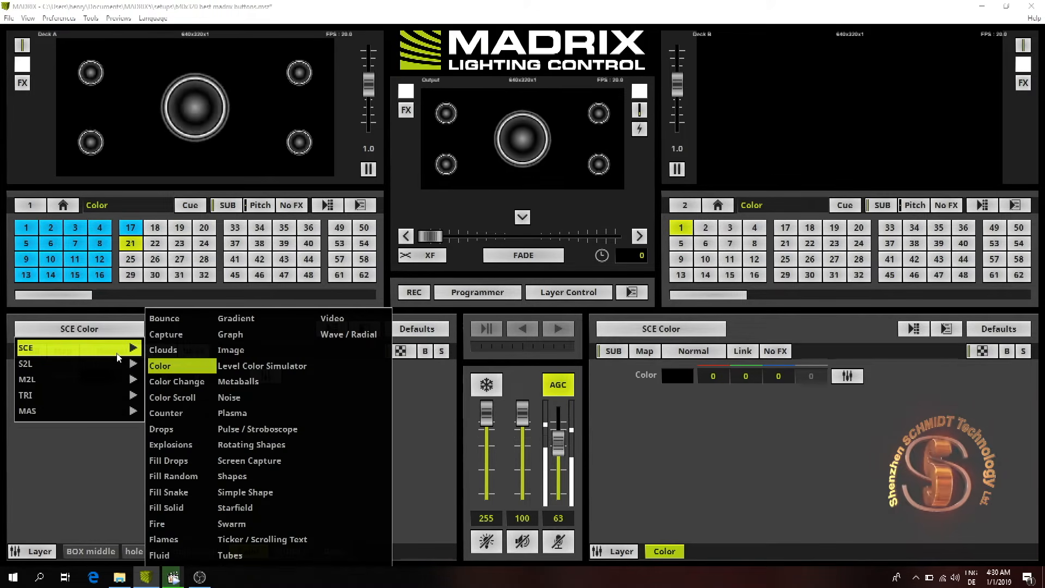
left_click(268, 450)
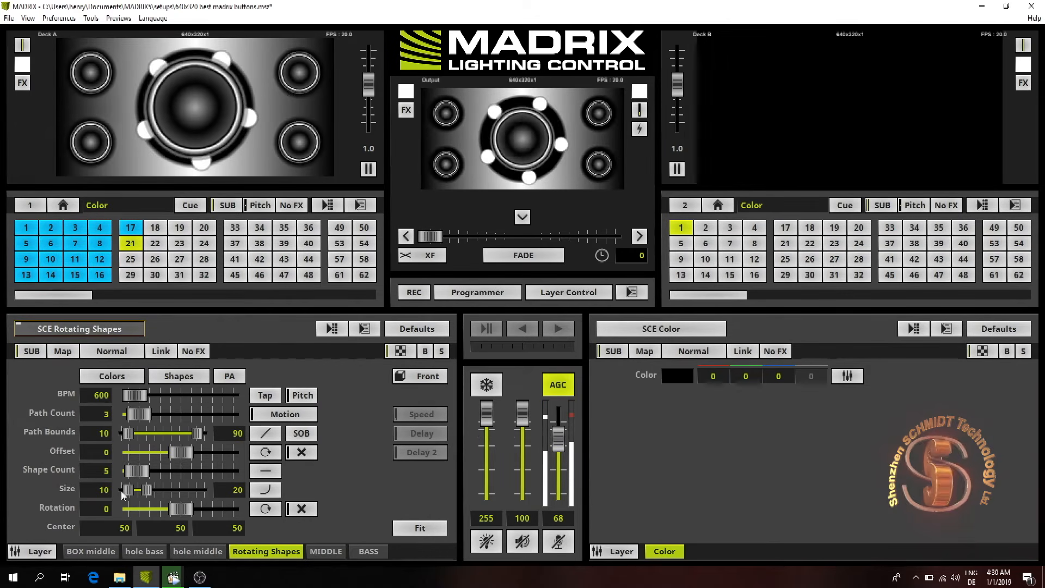
left_click_drag(135, 395, 81, 406)
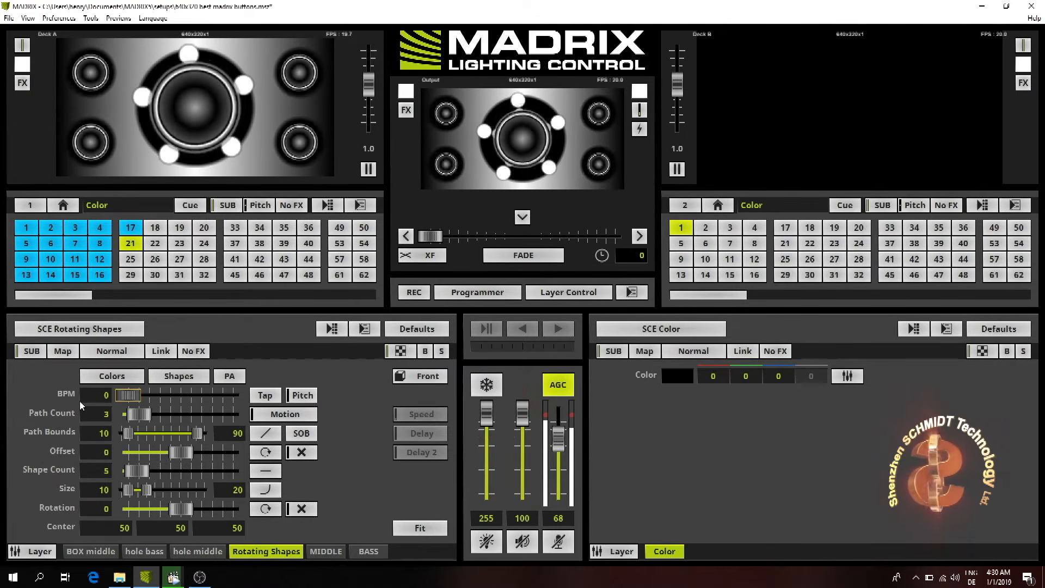
left_click(154, 245)
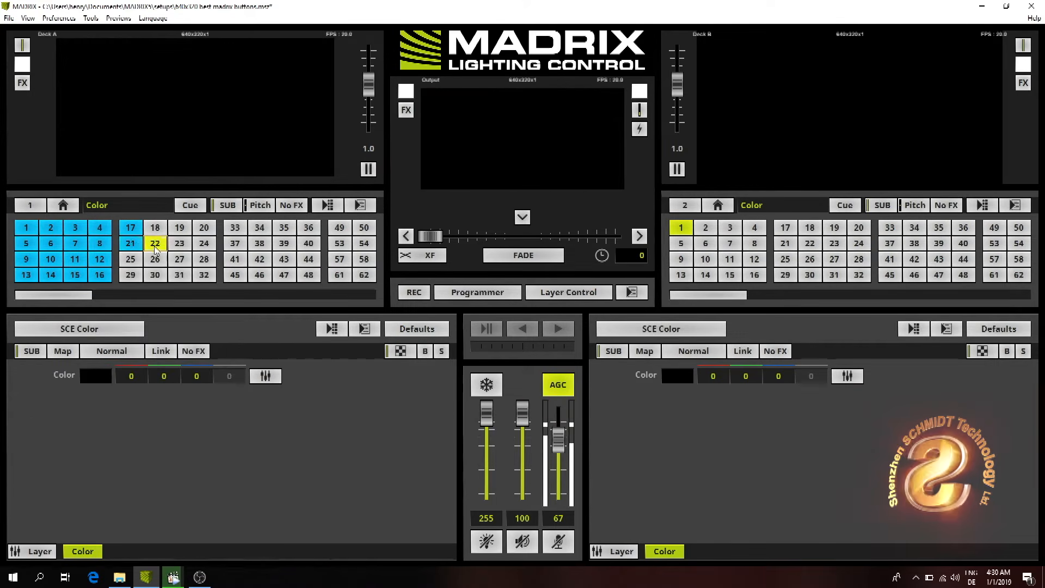
left_click(136, 247)
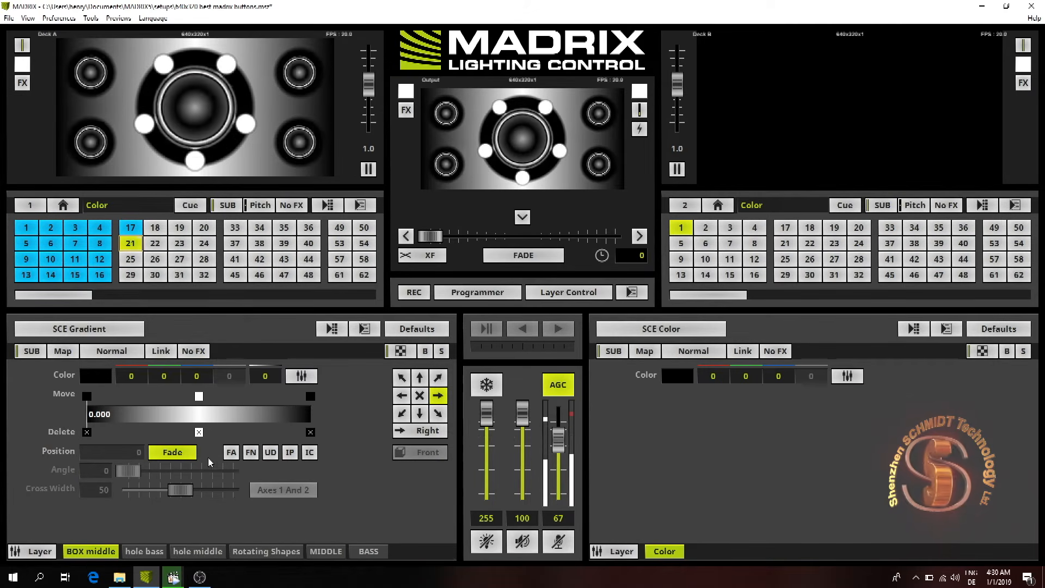
Rename the Rotating Shapes layer to screw.
left_click(297, 551)
right_click(288, 550)
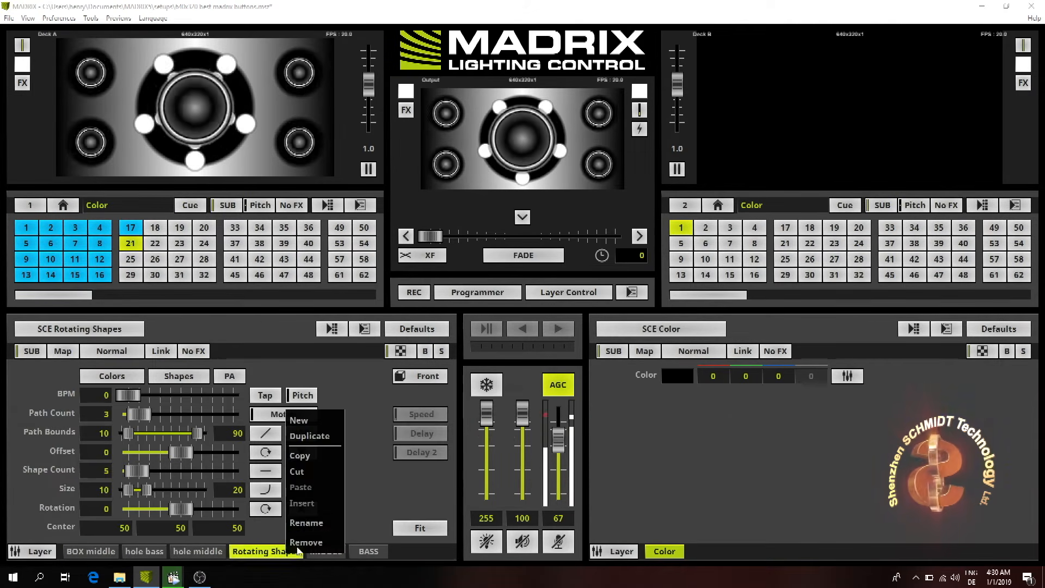
left_click(321, 526)
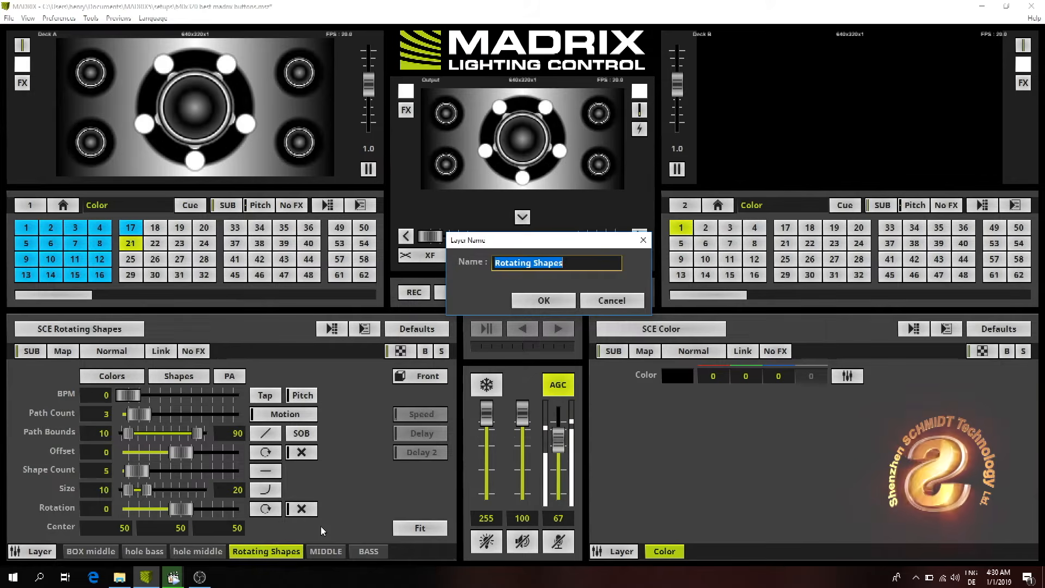
type("screw")
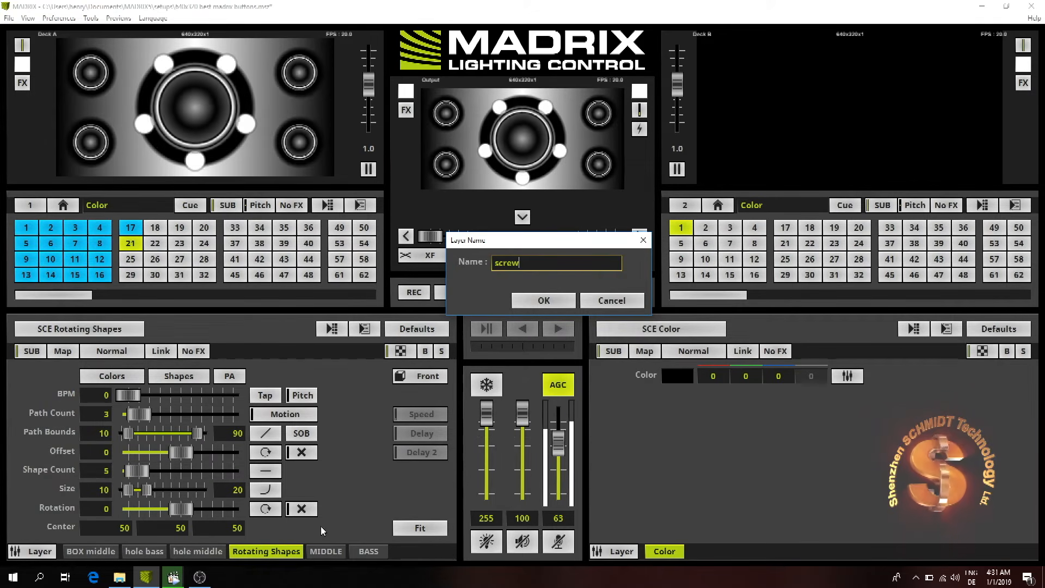
key("Return")
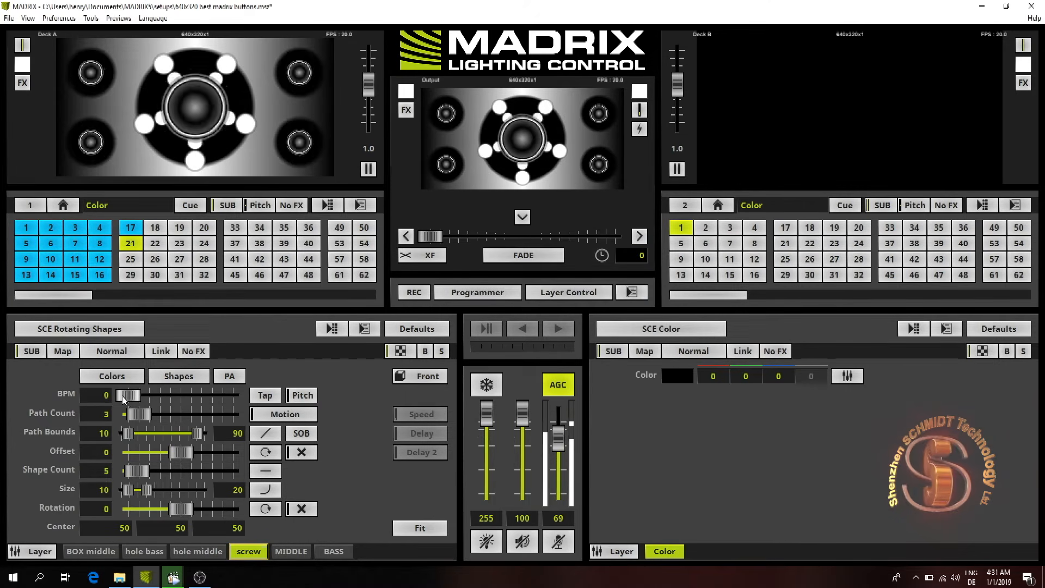
Set the screw layer's path count to 1 and both size limits to 4.7.
left_click_drag(141, 415, 90, 420)
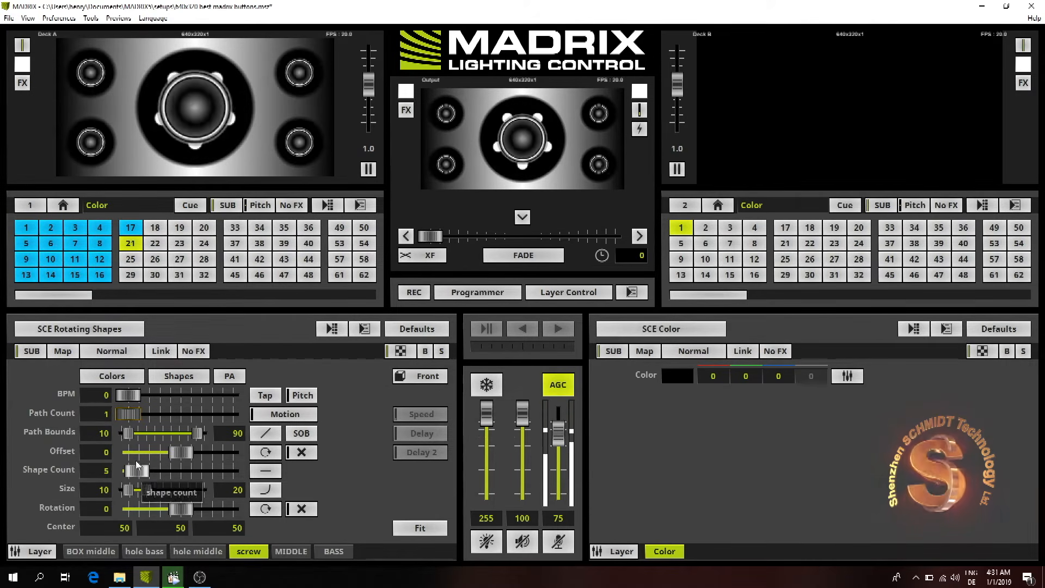
left_click_drag(145, 494, 136, 494)
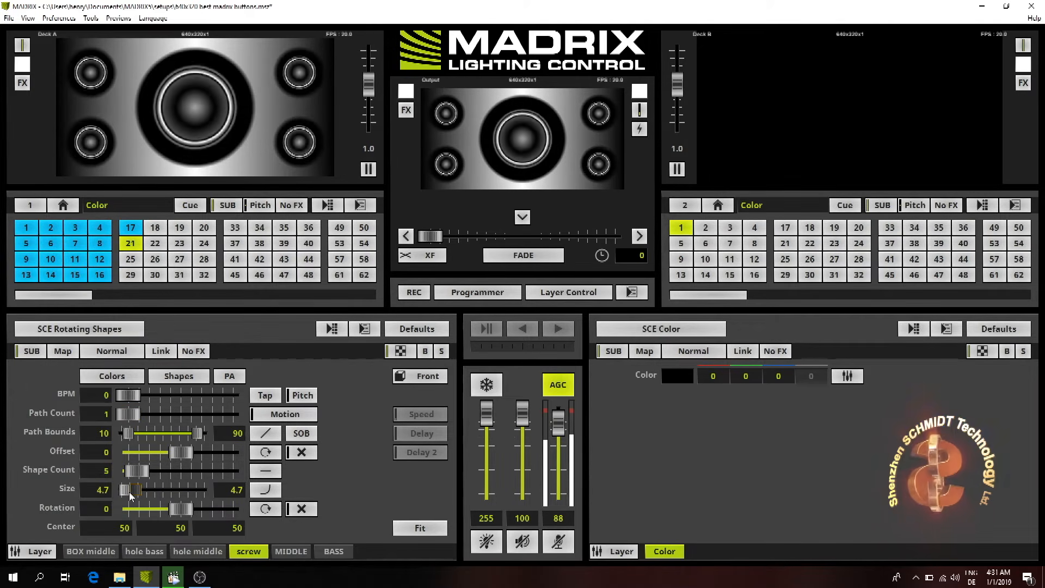
Set the screw layer's path bounds to 87.5 and 100.
left_click_drag(205, 433, 213, 433)
left_click_drag(134, 436, 186, 436)
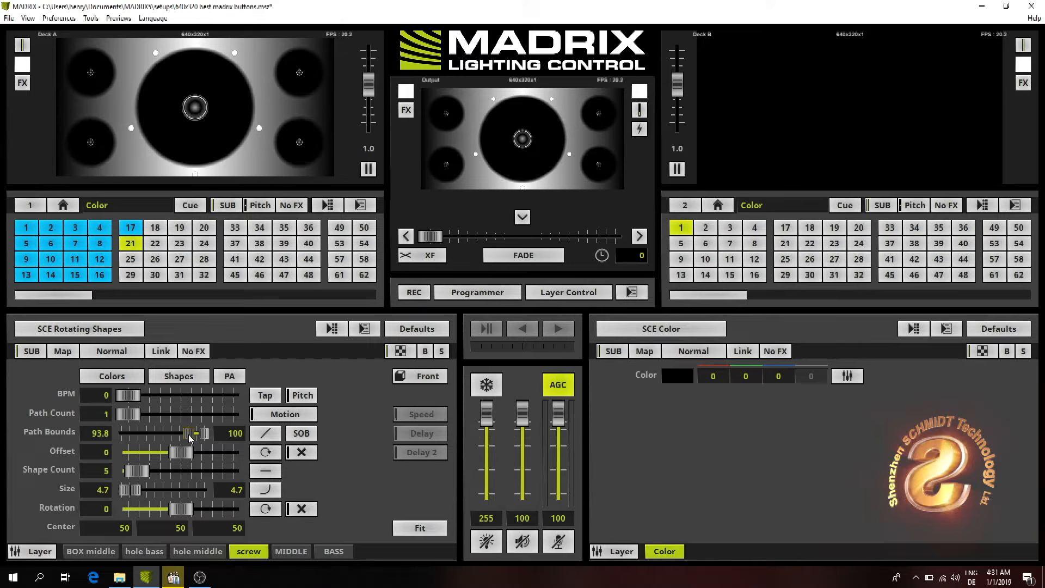
left_click_drag(190, 437, 184, 439)
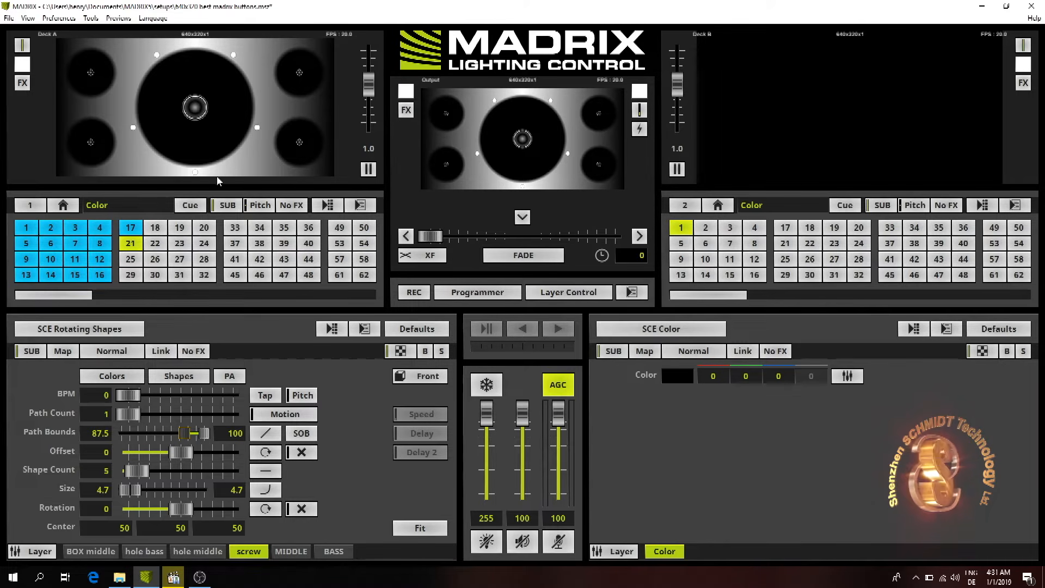
Set the filled circle's outer glow to 100 and its border to 0.01 in the screw layer's shape table.
left_click(187, 379)
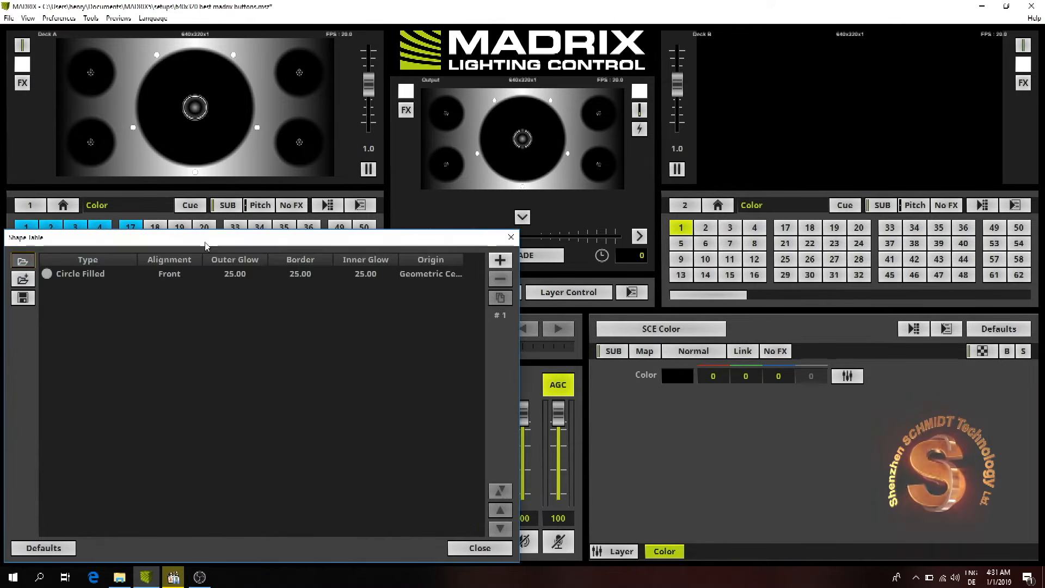
left_click(220, 276)
left_click(223, 275)
type("32")
key("Delete")
key("Delete")
type("100")
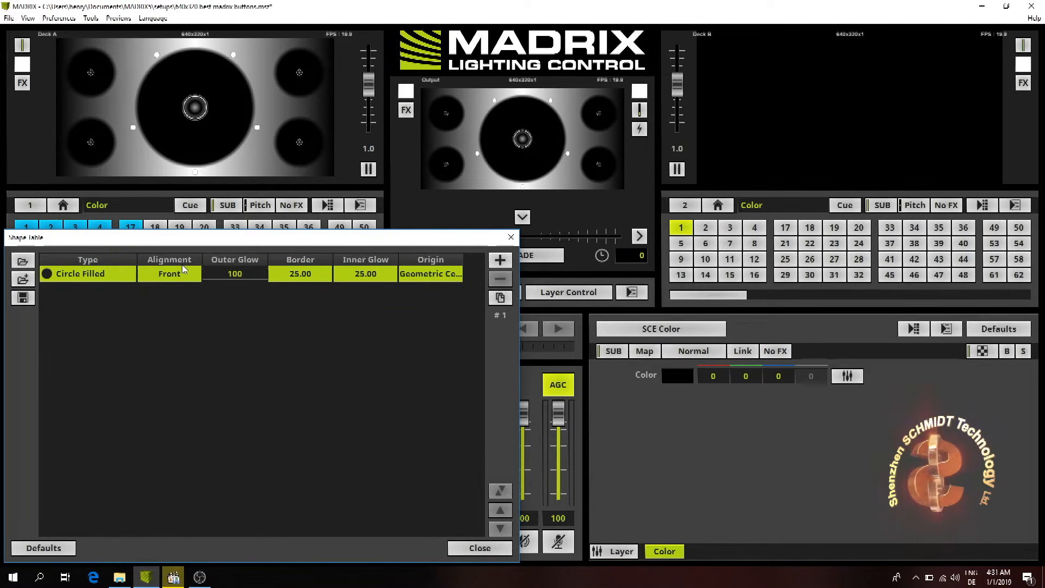
key("Return")
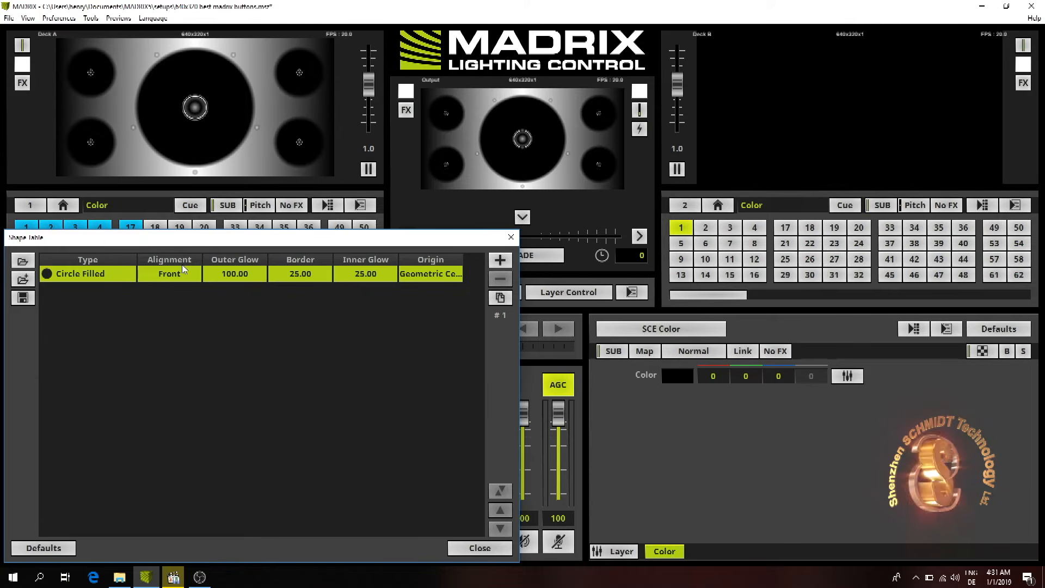
double_click(304, 275)
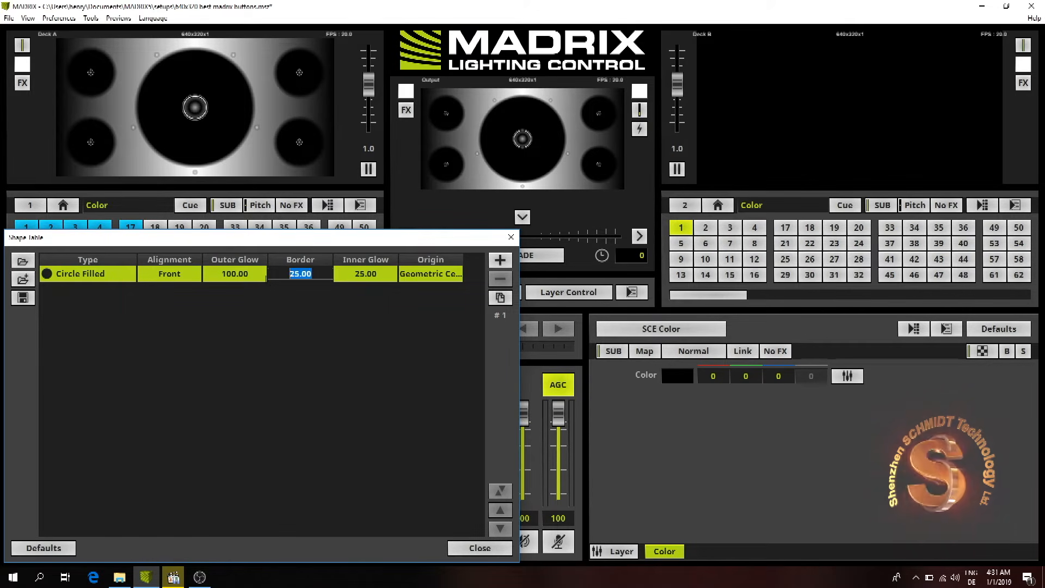
type("0.01")
key("Return")
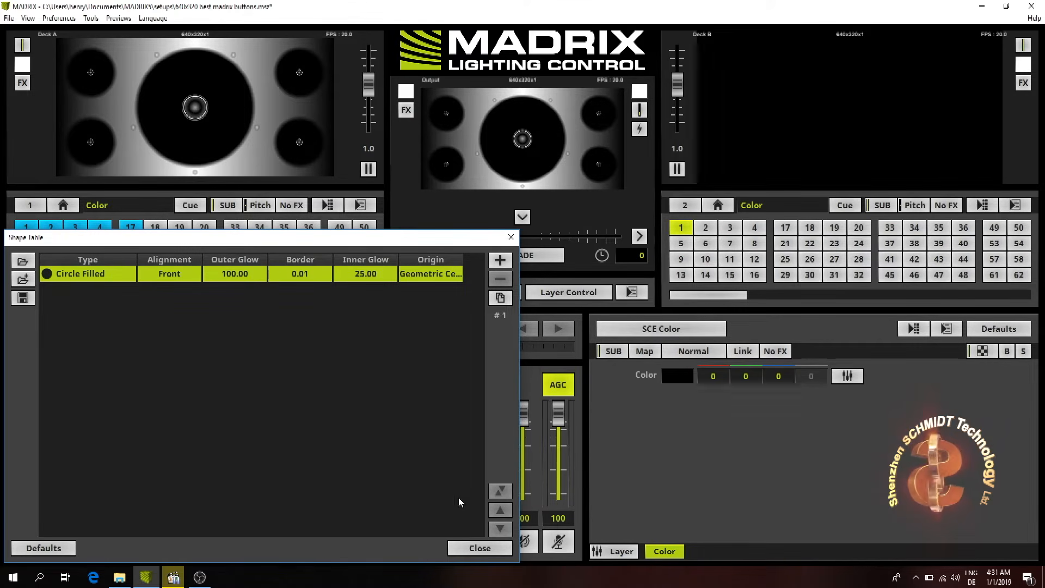
left_click(479, 547)
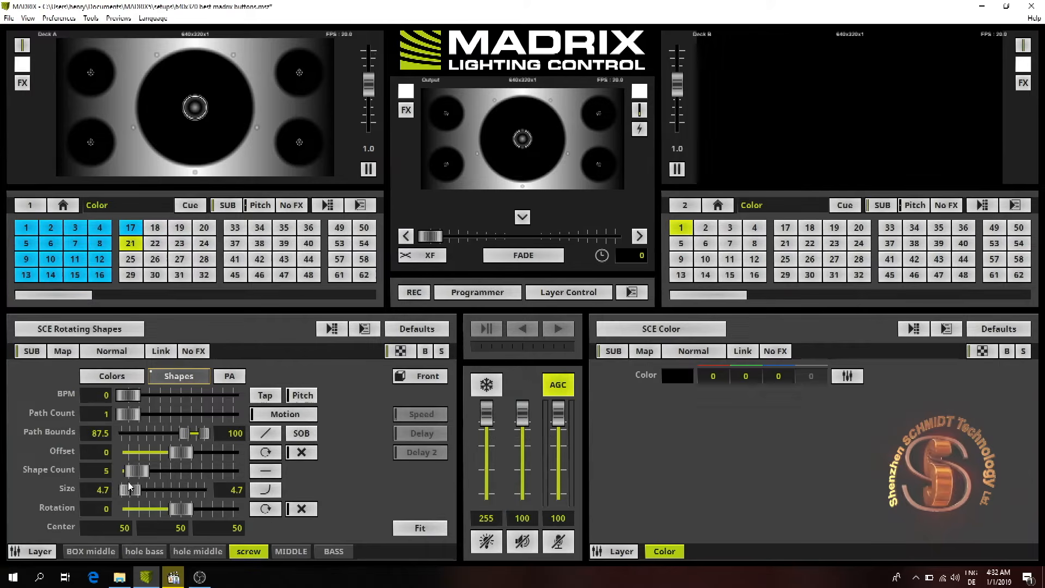
Set the screw layer's shape count to 24.
left_click_drag(138, 476, 183, 470)
left_click(104, 470)
type("24")
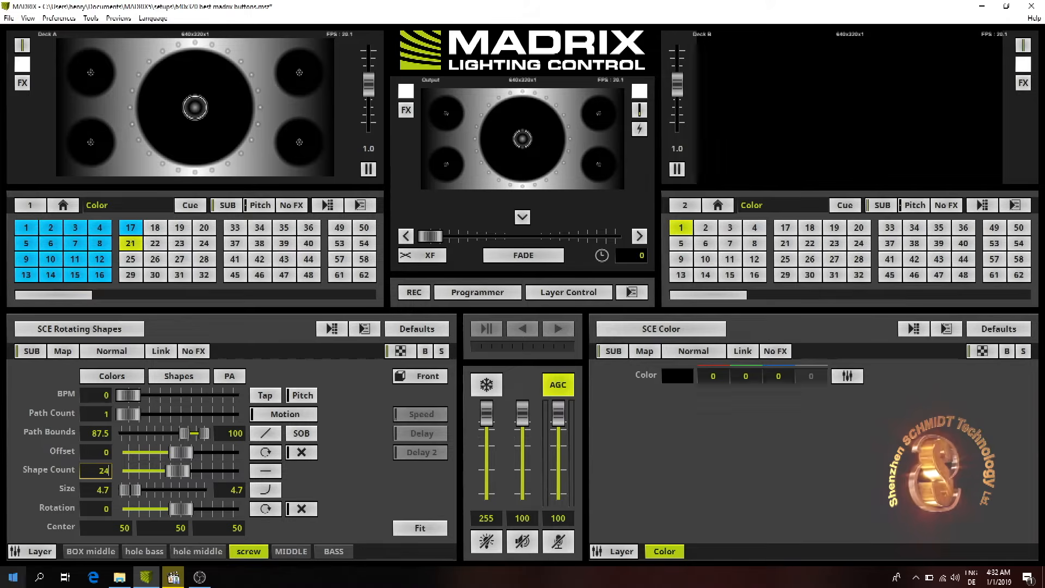
Switch to the media player, restart playback of the music track and minimise the player.
left_click(174, 578)
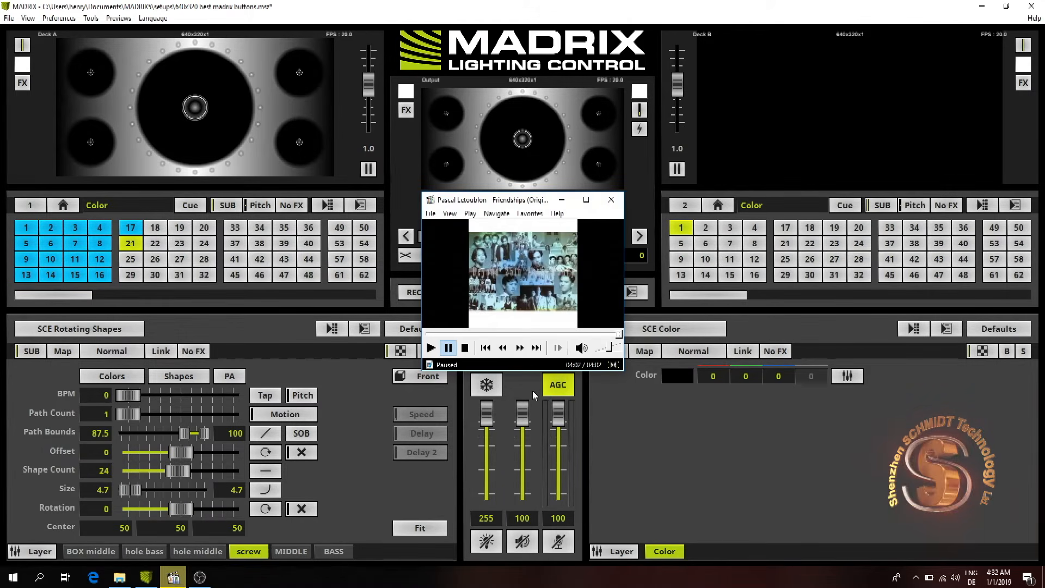
left_click(431, 348)
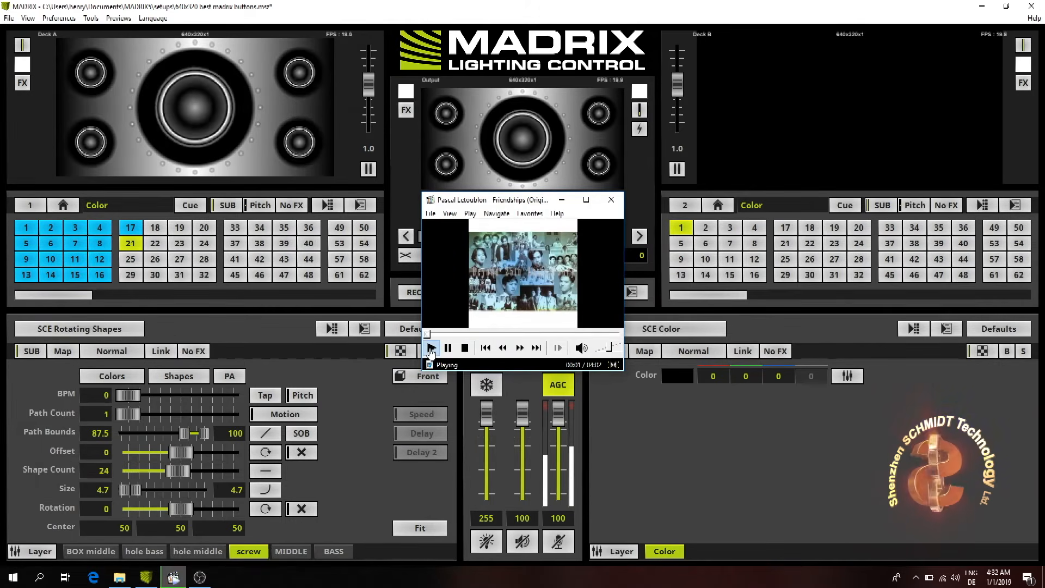
left_click(562, 202)
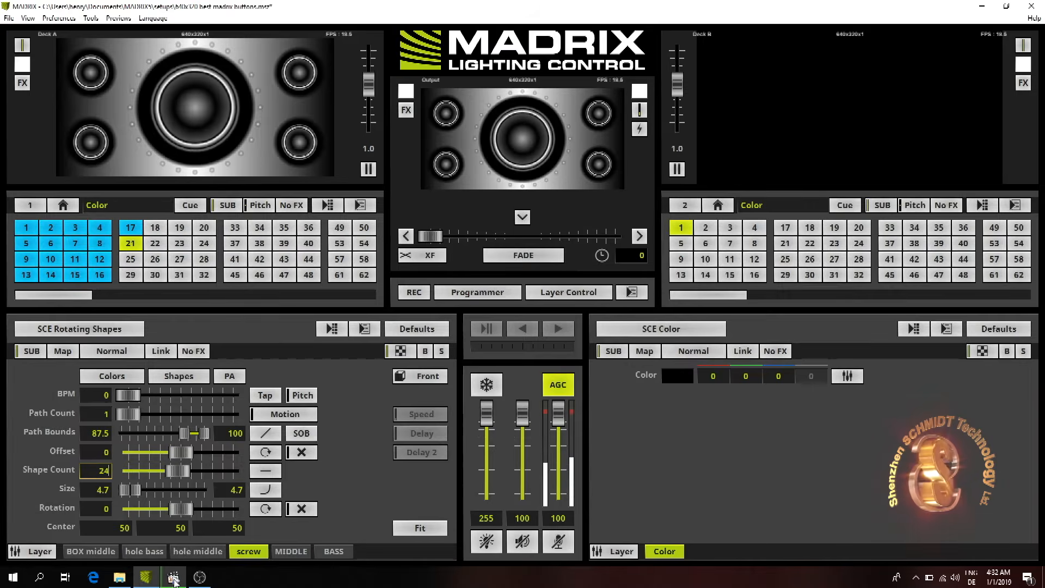
mouse_move(173, 581)
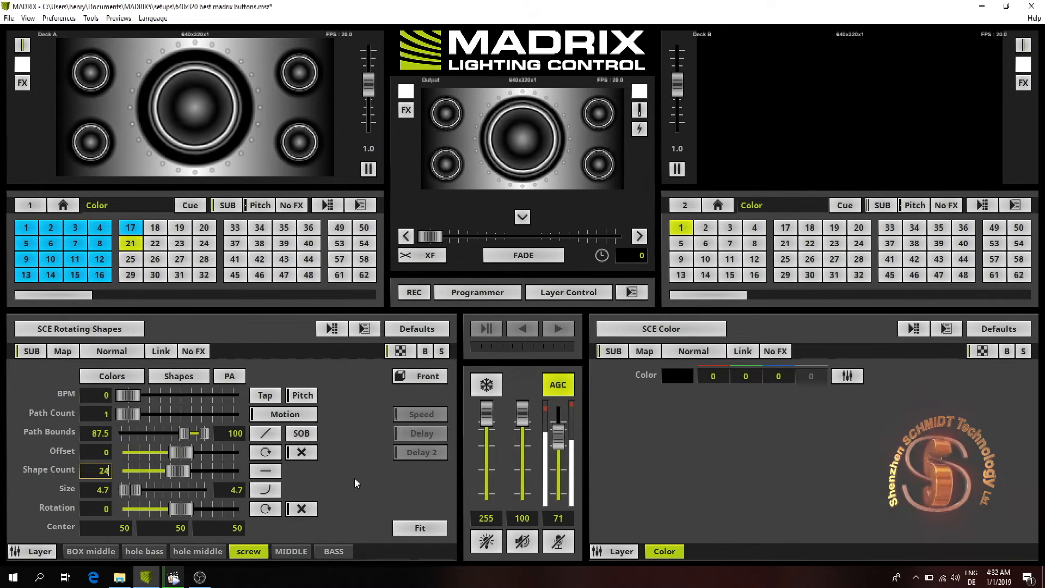
Duplicate the screw layer and rename the copy to screw shadow.
right_click(255, 555)
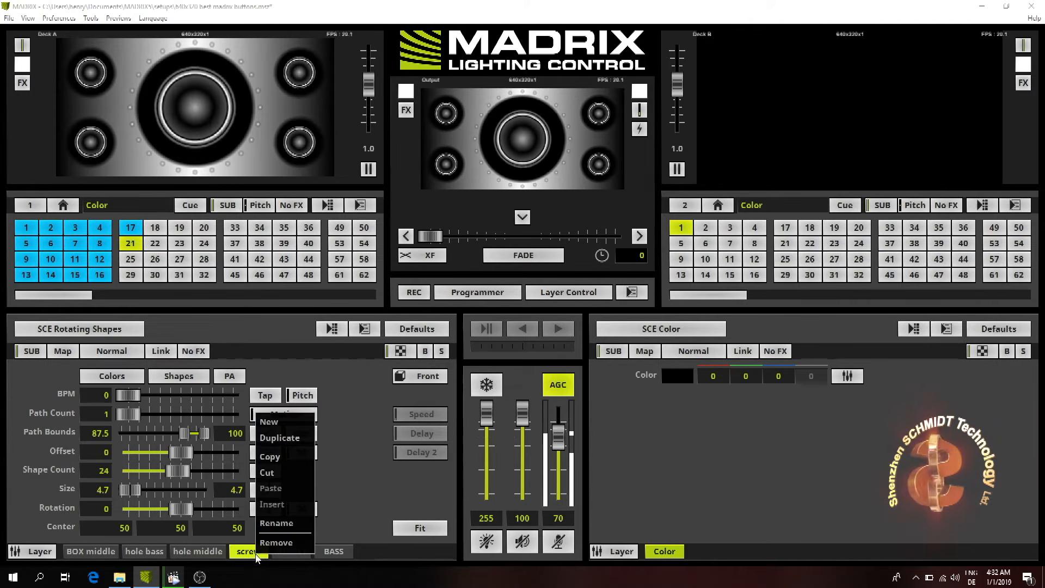
left_click(291, 437)
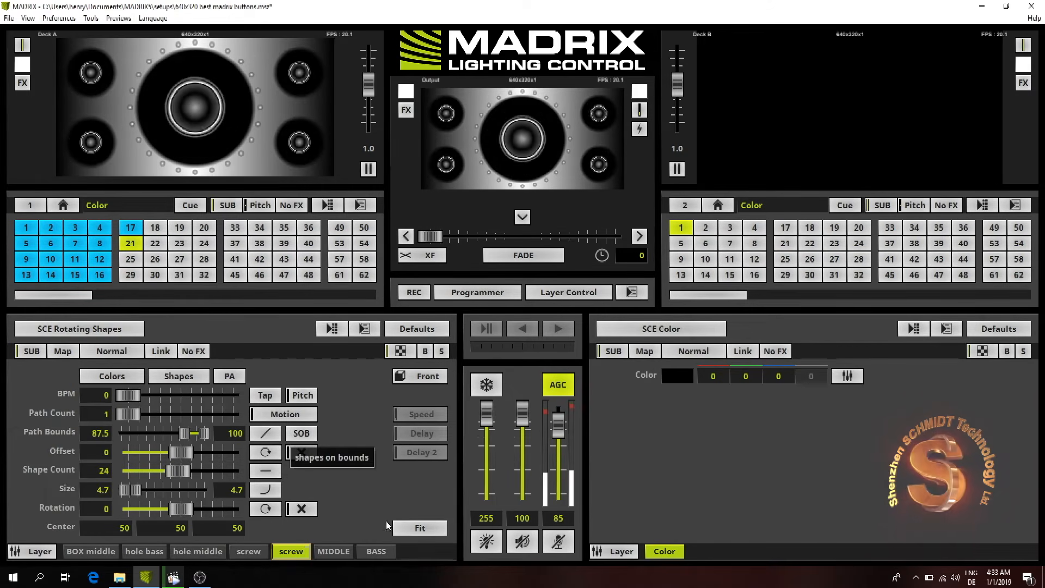
right_click(299, 552)
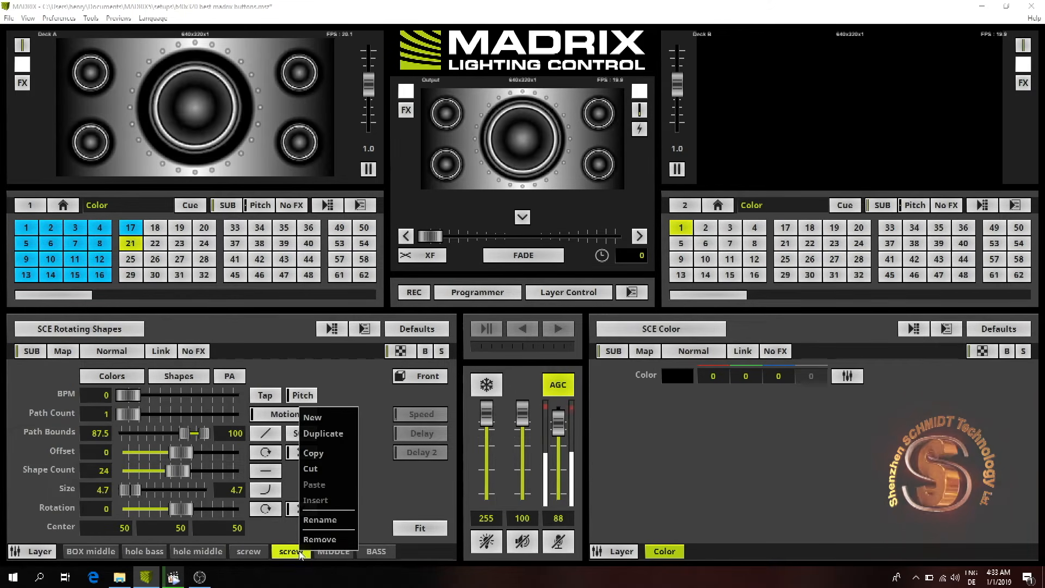
left_click(323, 520)
double_click(535, 262)
left_click(535, 264)
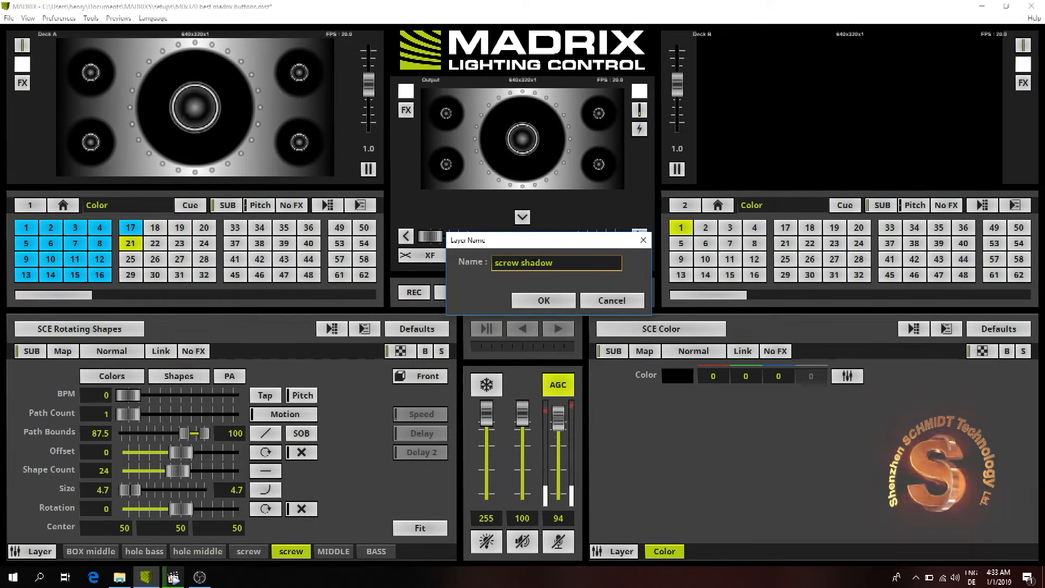
key("Return")
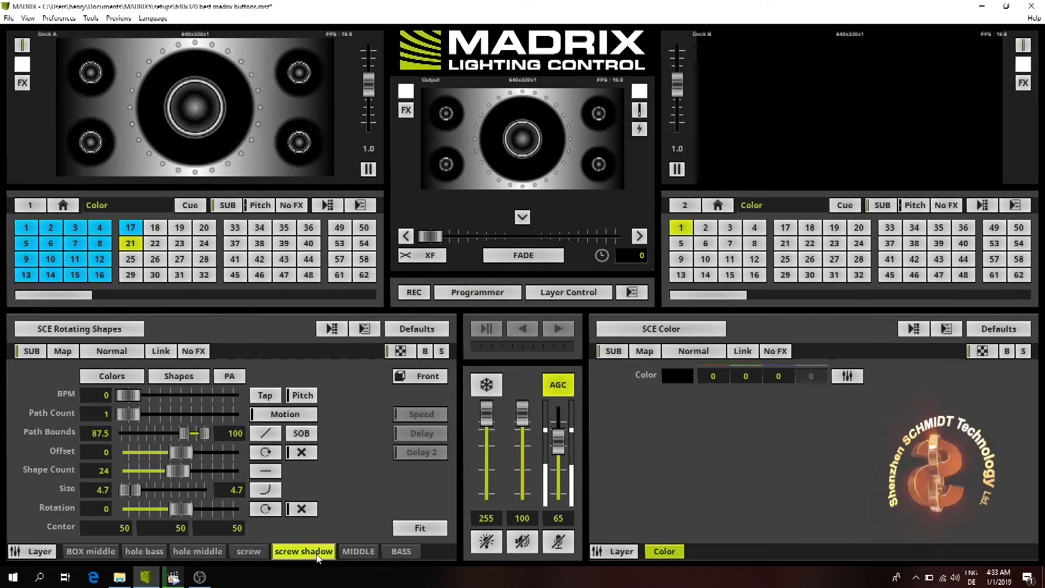
Set the screw shadow layer's color to black and move the layer in front of screw in the layer order.
left_click(123, 380)
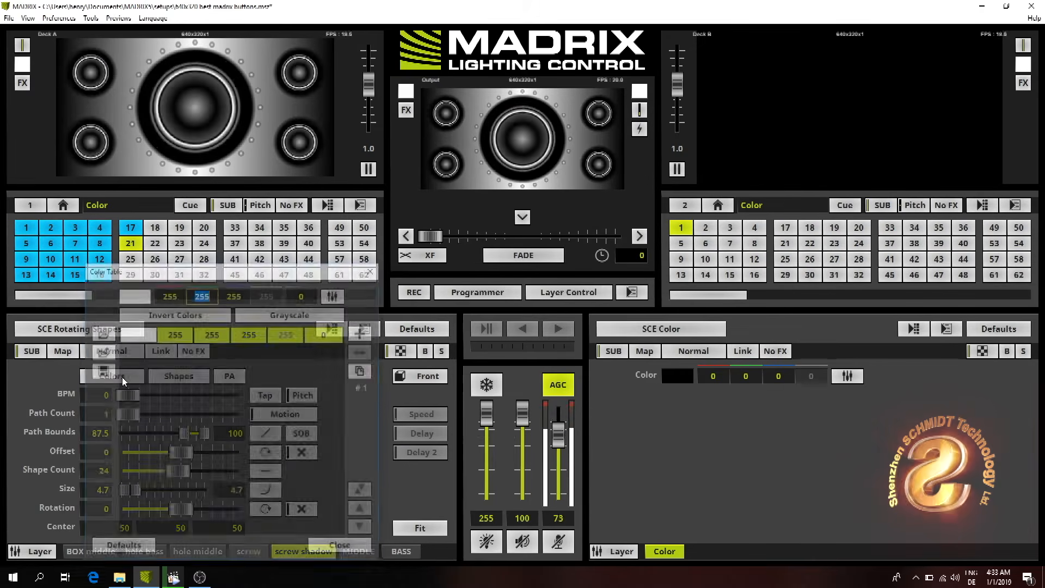
left_click(138, 339)
left_click(138, 300)
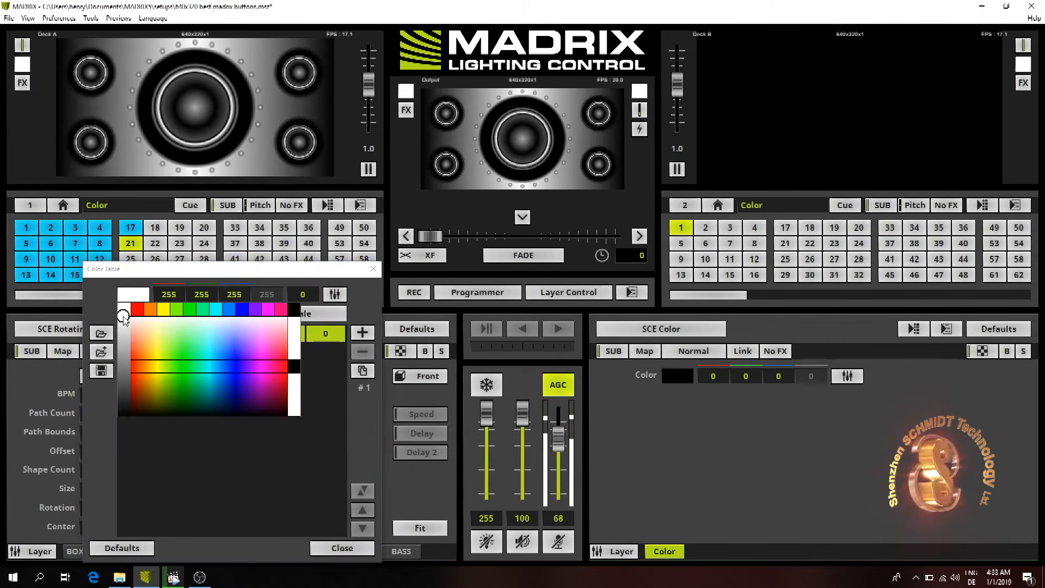
left_click_drag(122, 313, 115, 435)
left_click(137, 299)
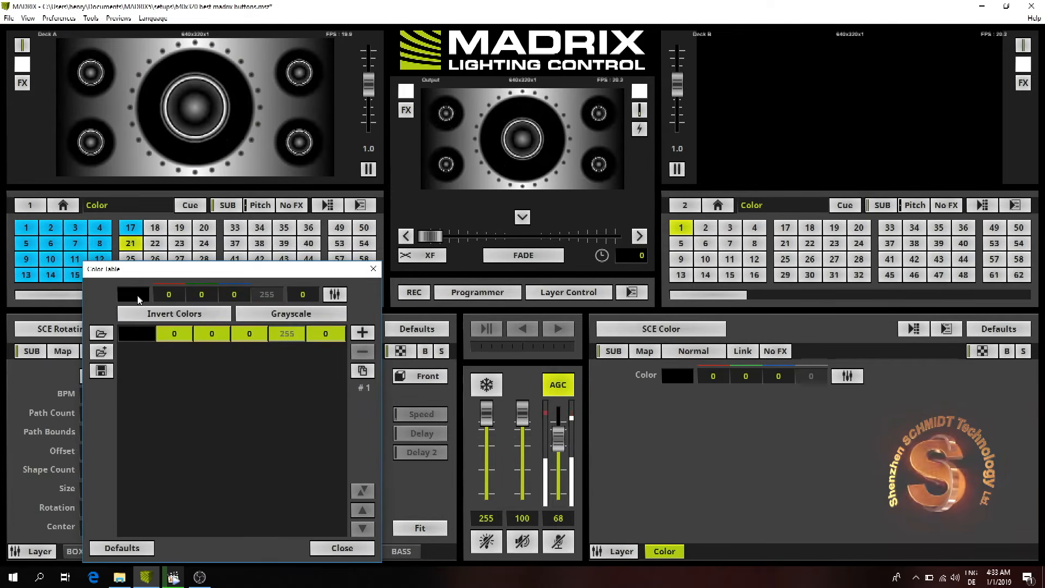
left_click(342, 548)
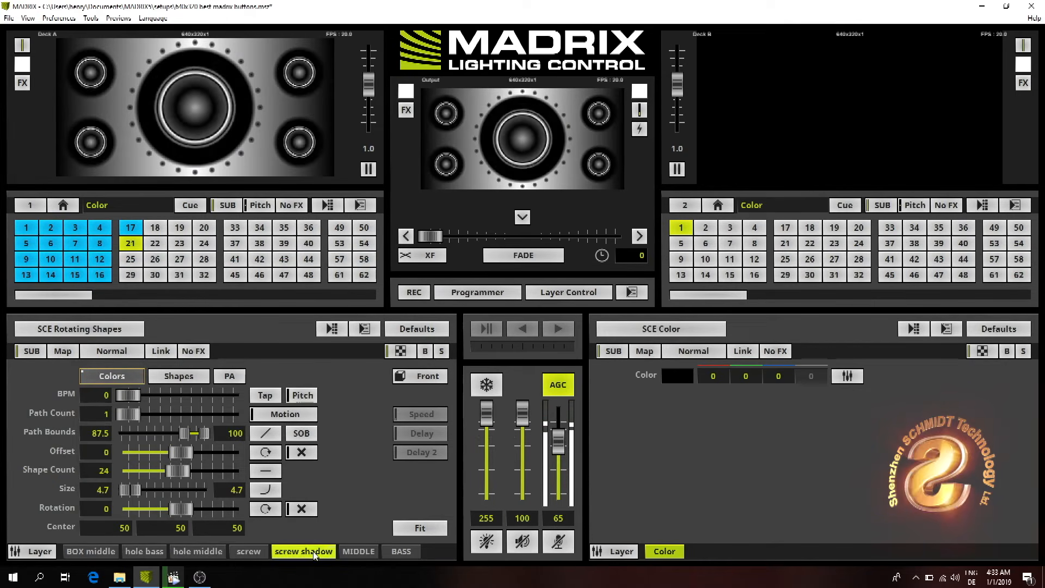
left_click_drag(305, 551, 279, 555)
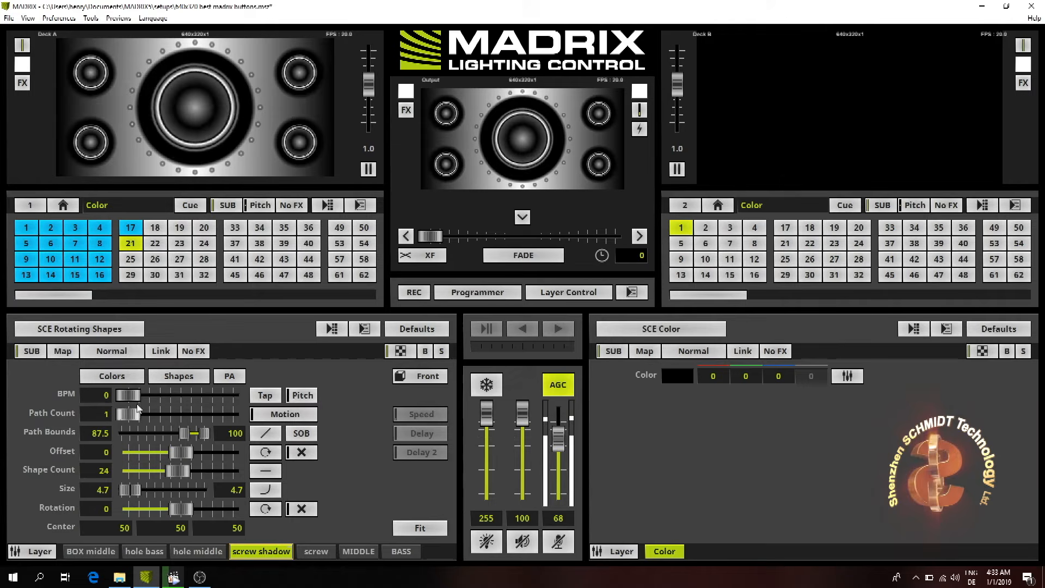
Switch the screw shadow layer's map settings to pixels and set its mapping Position X and Position Y to 2.
left_click(66, 352)
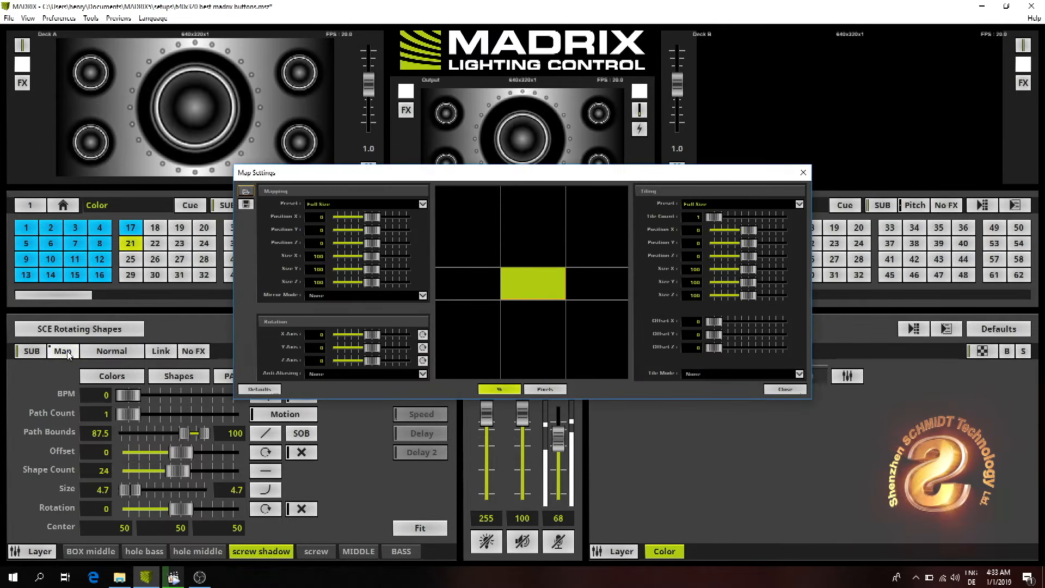
left_click(544, 388)
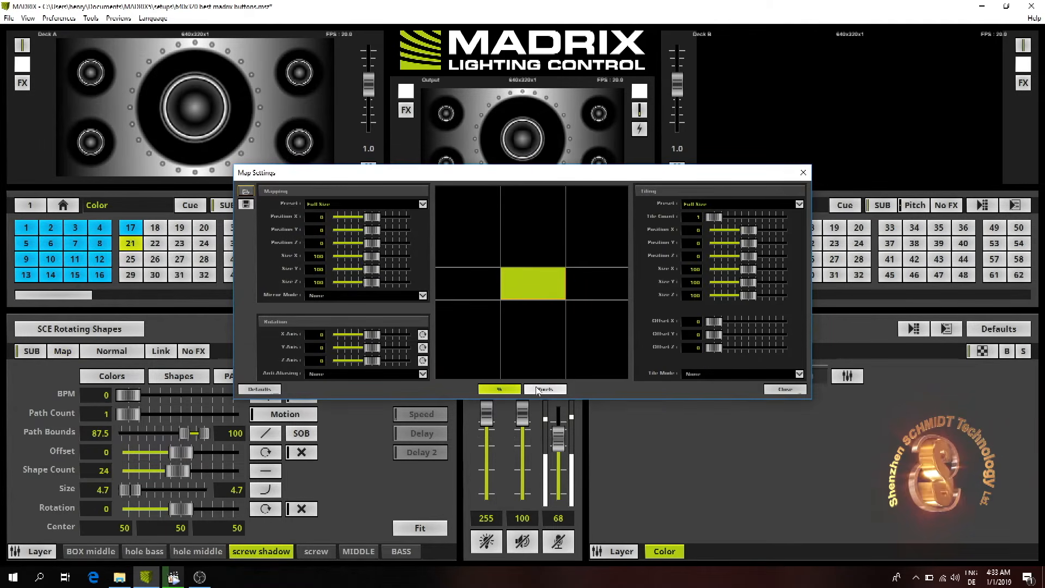
double_click(310, 216)
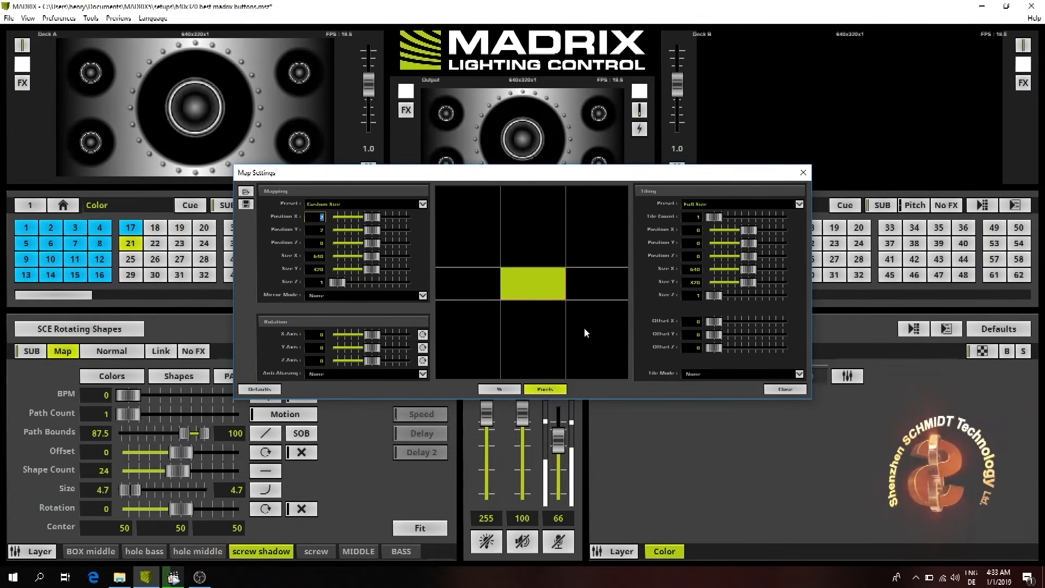
left_click(785, 389)
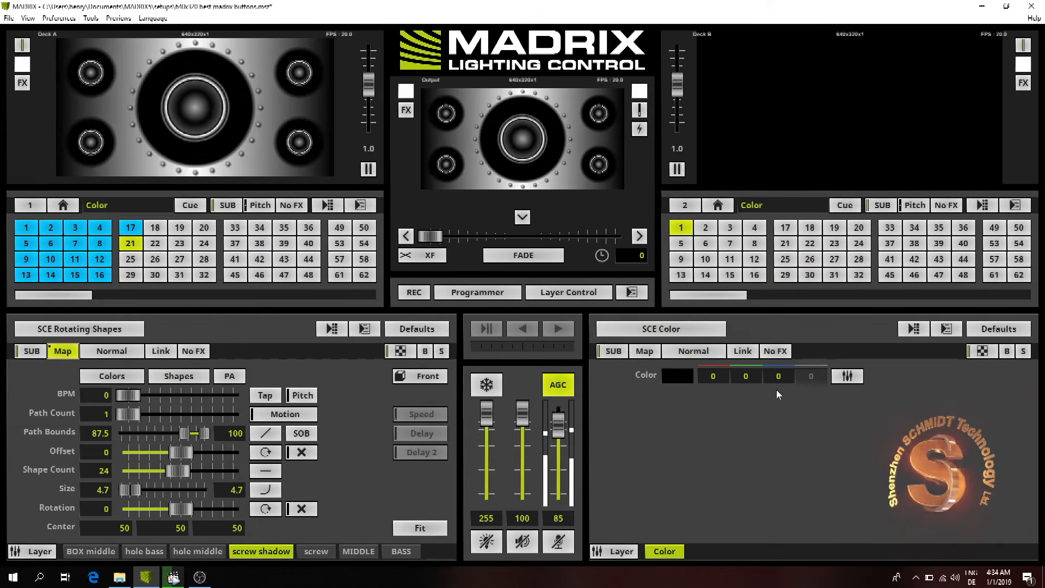
Duplicate the screw layer.
right_click(313, 555)
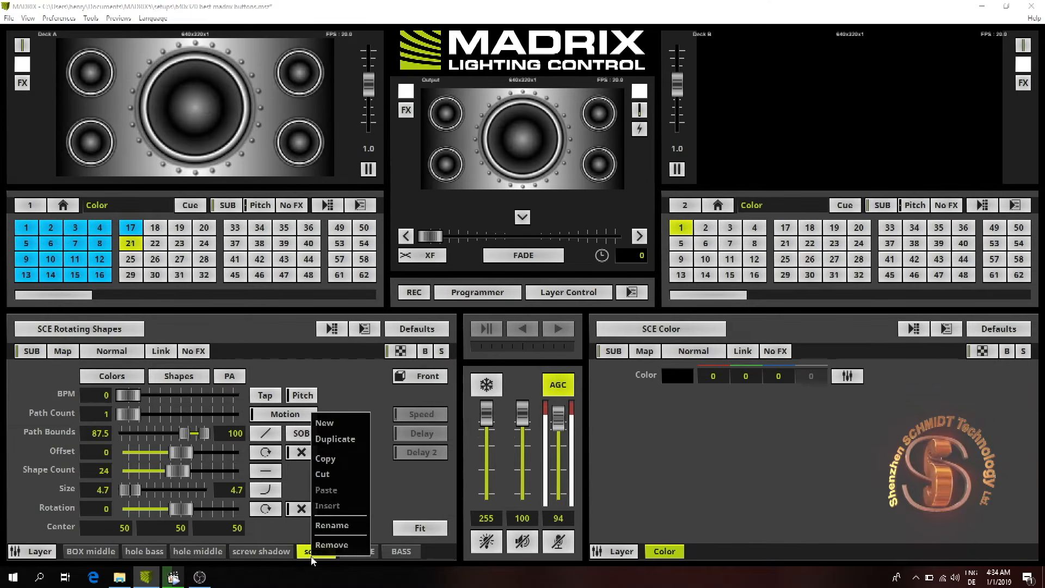
left_click(341, 444)
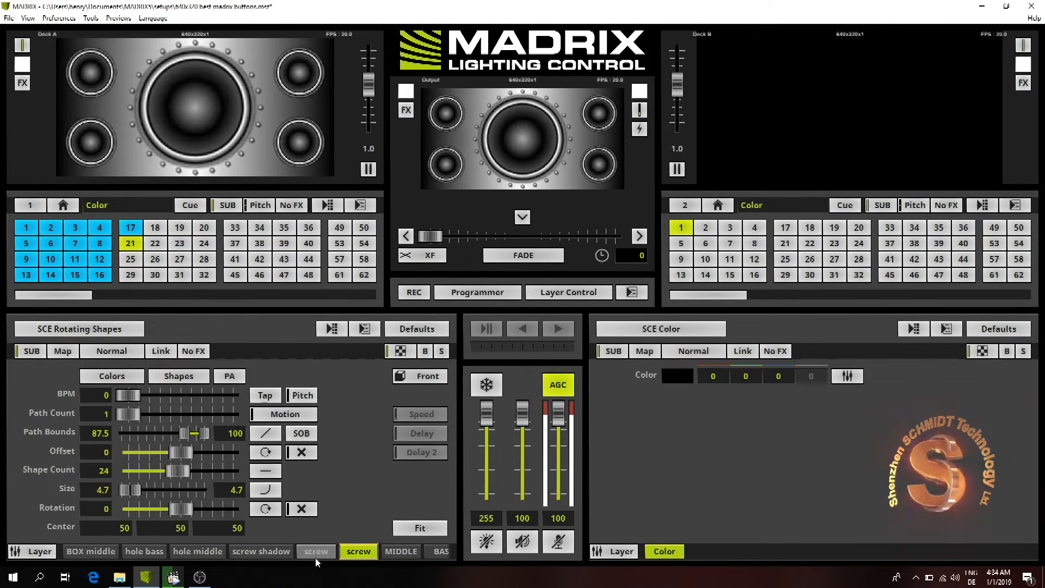
Copy the MIDDLE layer's map settings and paste them onto the duplicated screw layer next to it.
left_click(401, 552)
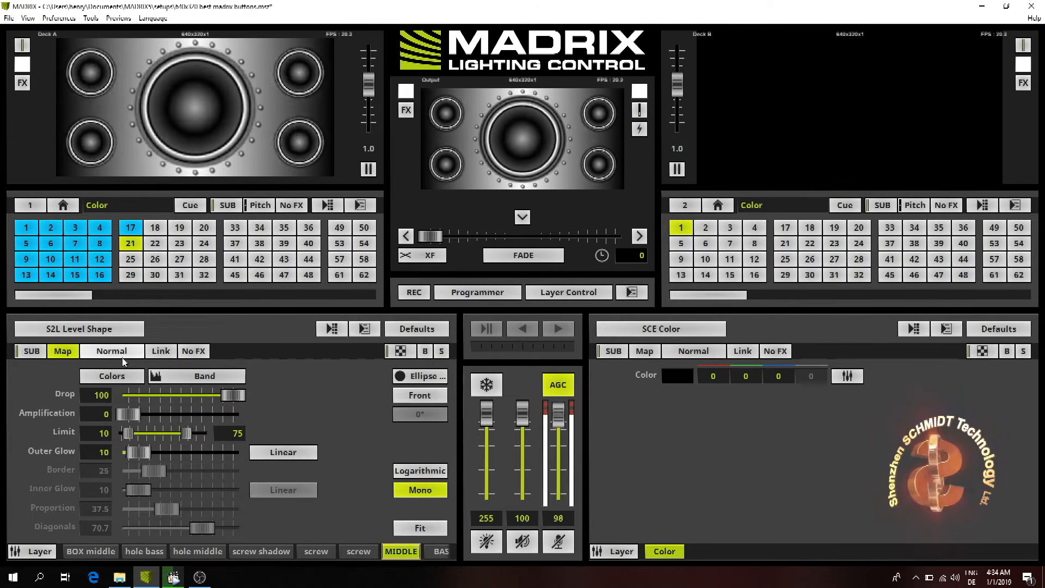
left_click(73, 352)
left_click(65, 410)
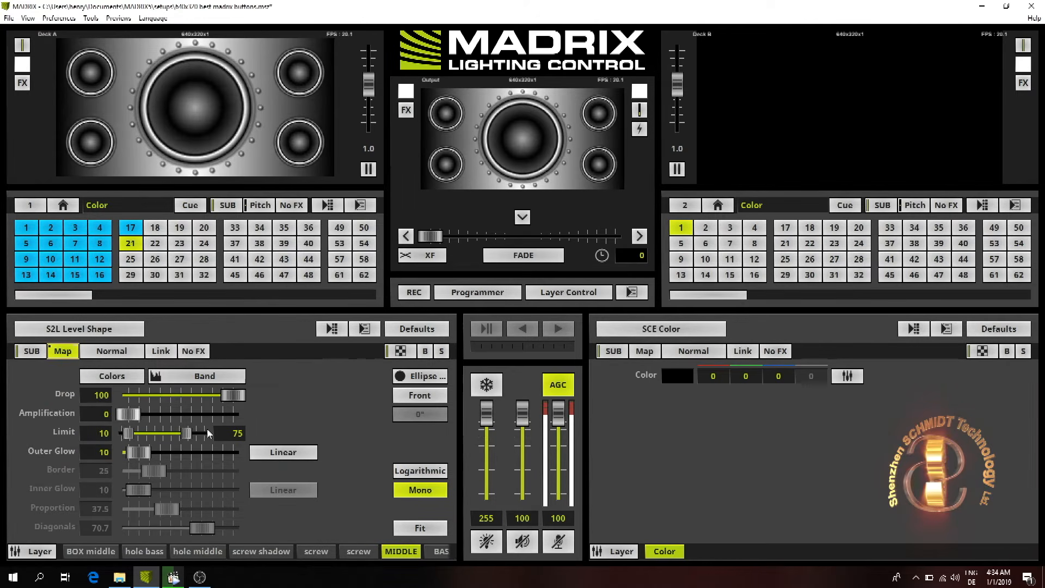
left_click(358, 550)
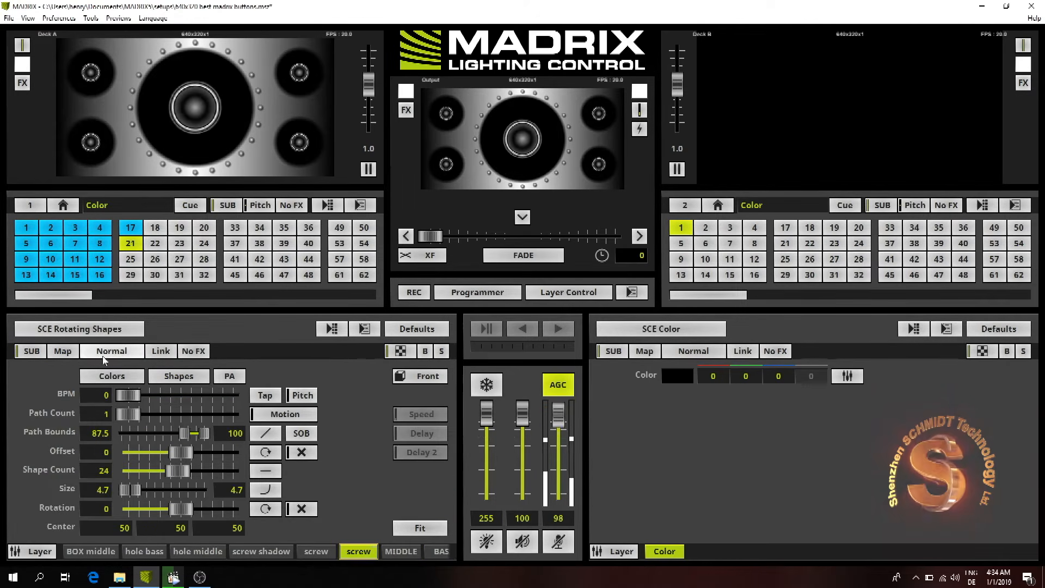
left_click(63, 351)
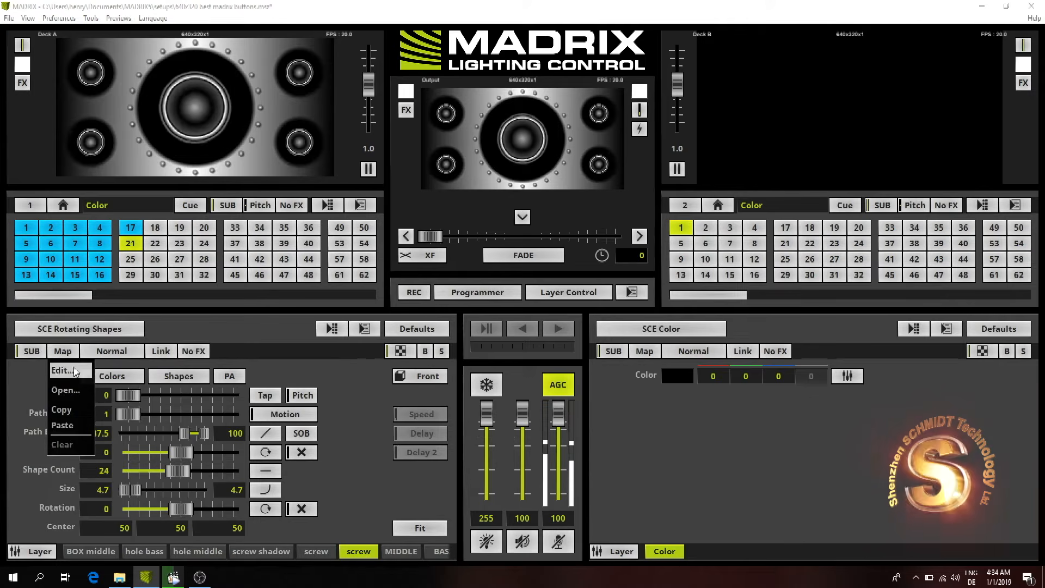
left_click(72, 426)
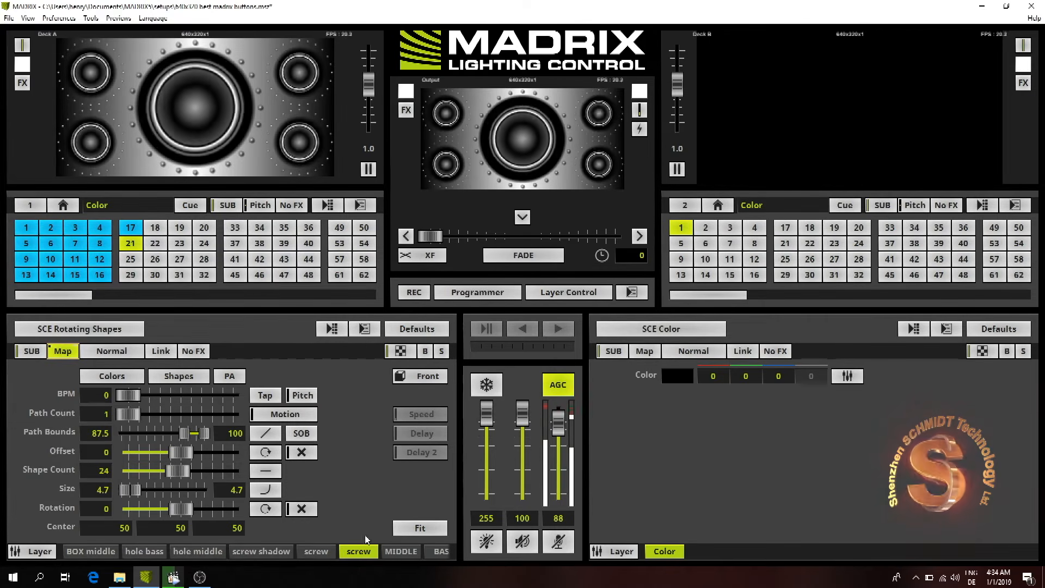
Rename the duplicated screw layer as screw middle.
right_click(363, 553)
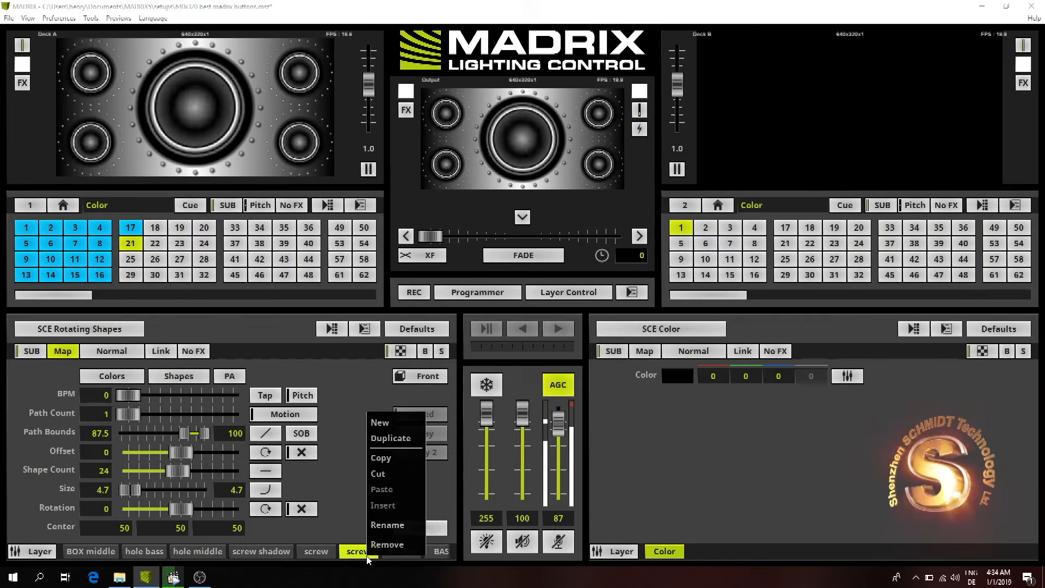
left_click(386, 524)
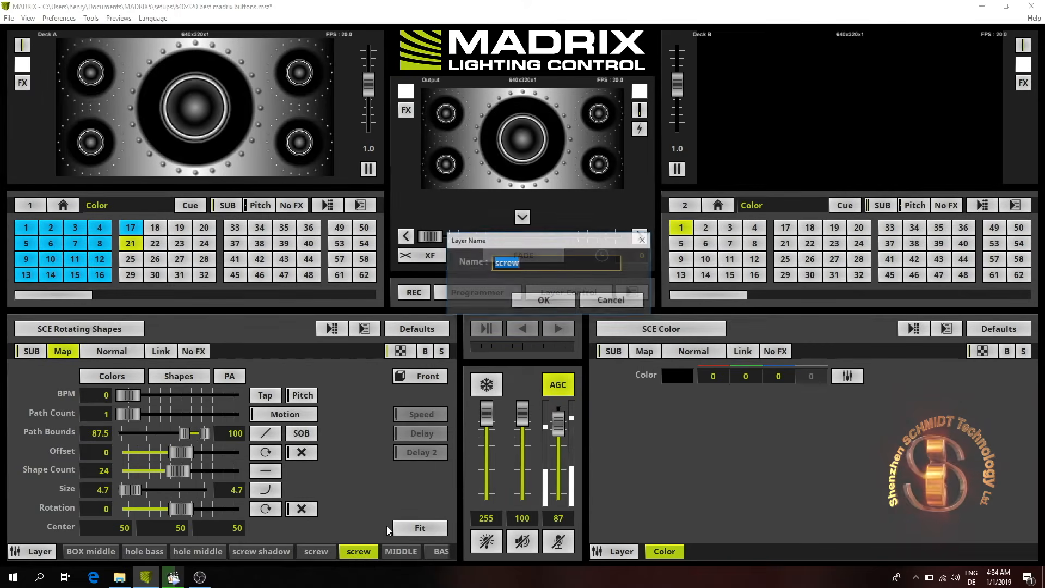
left_click(558, 263)
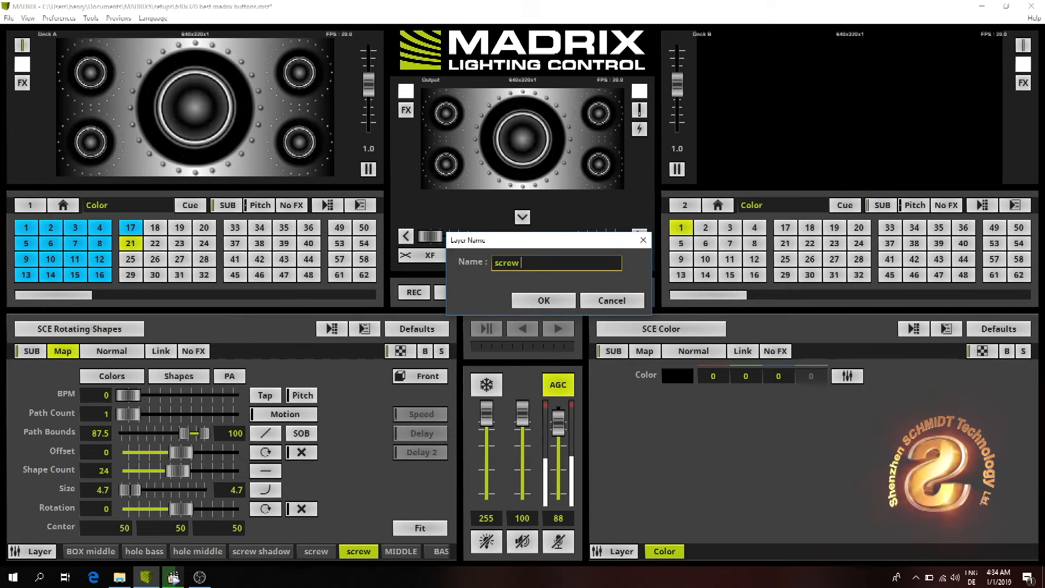
type("middle")
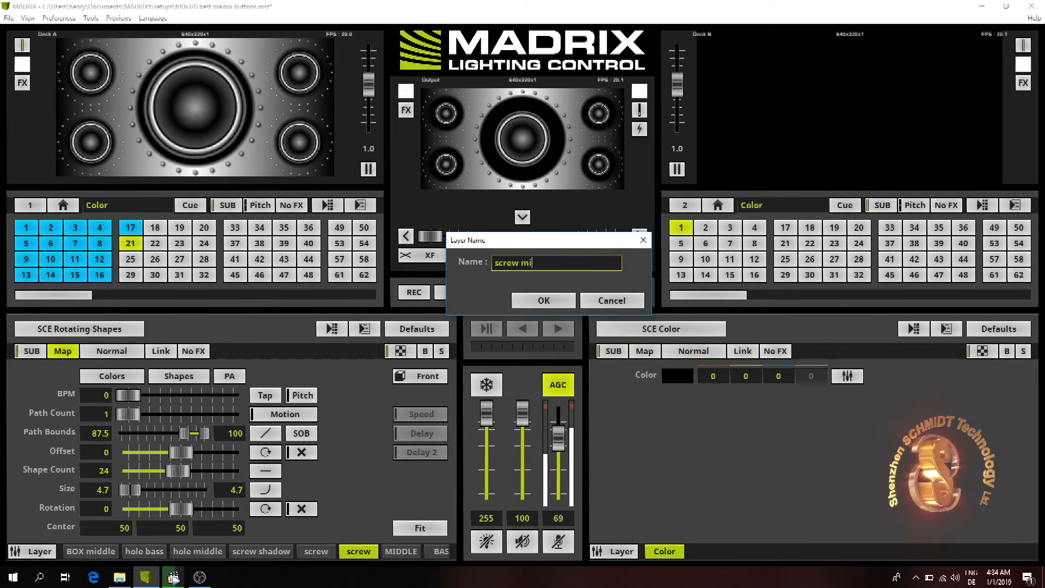
key("Return")
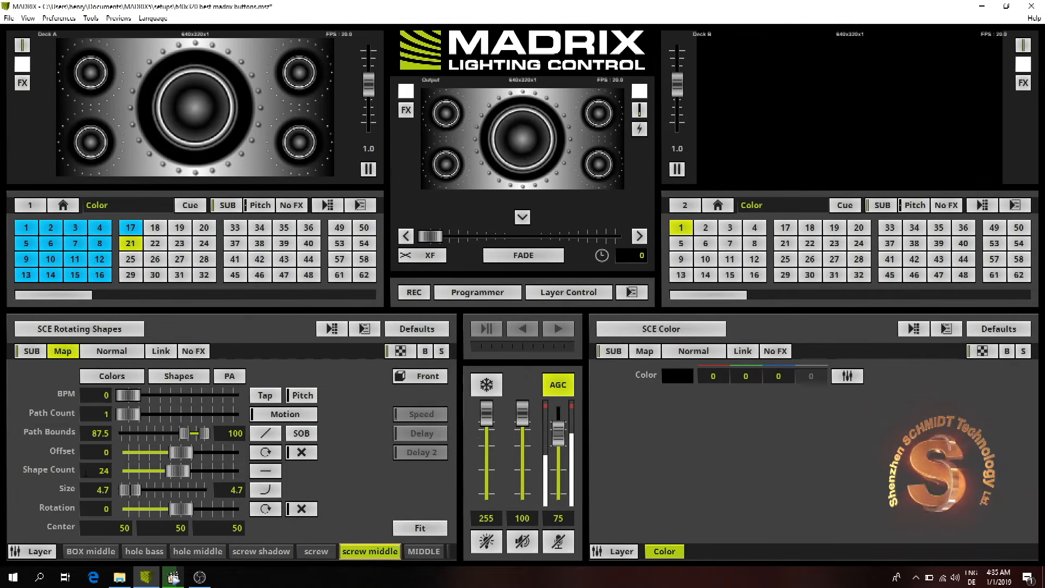
Set the screw middle layer's shape count to 6, both path bounds to 84.4, and the size range to 0 through 38.3.
left_click_drag(93, 470, 136, 470)
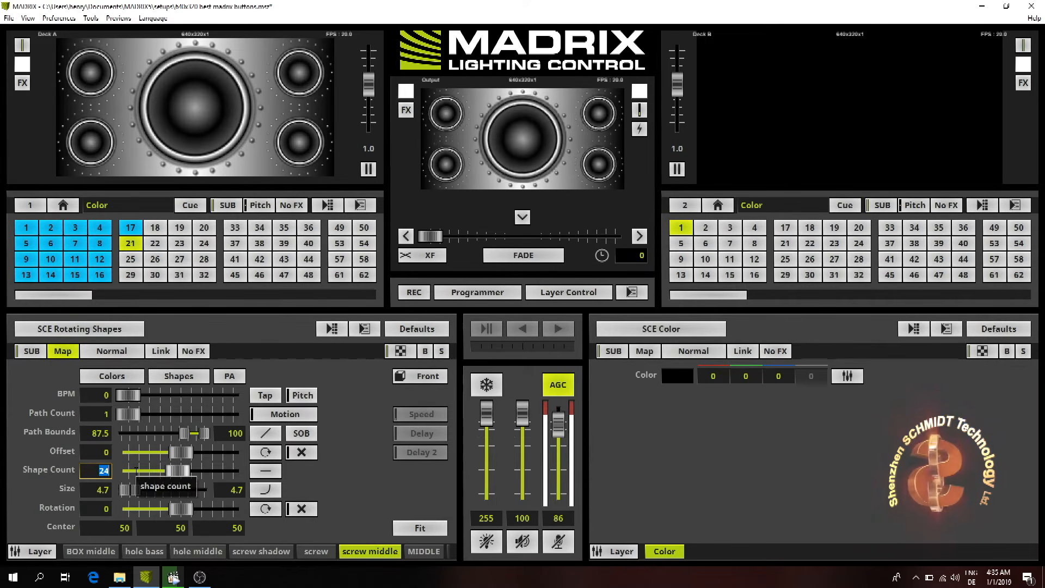
type("6")
key("Return")
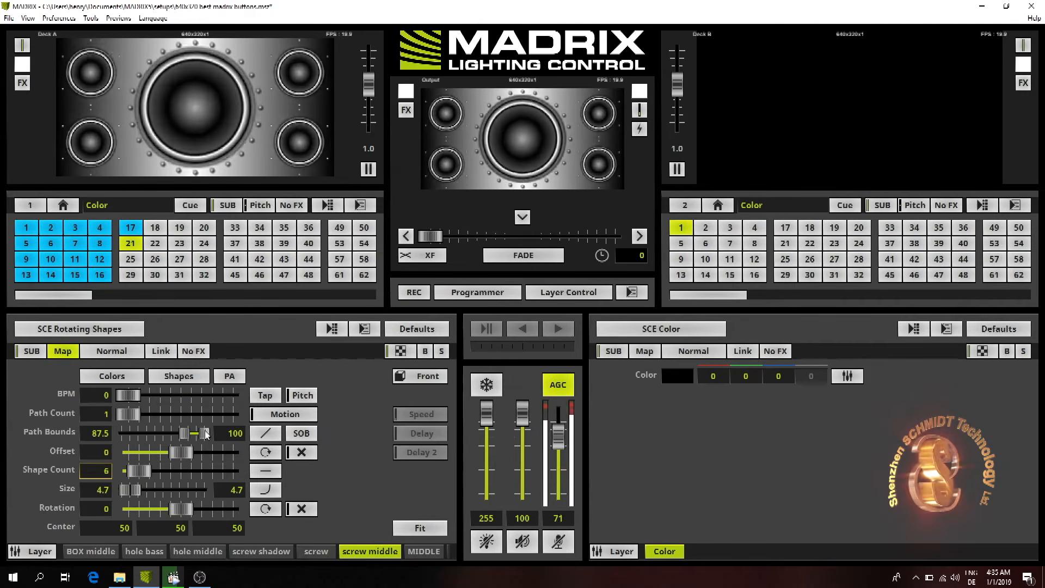
left_click_drag(206, 434, 195, 440)
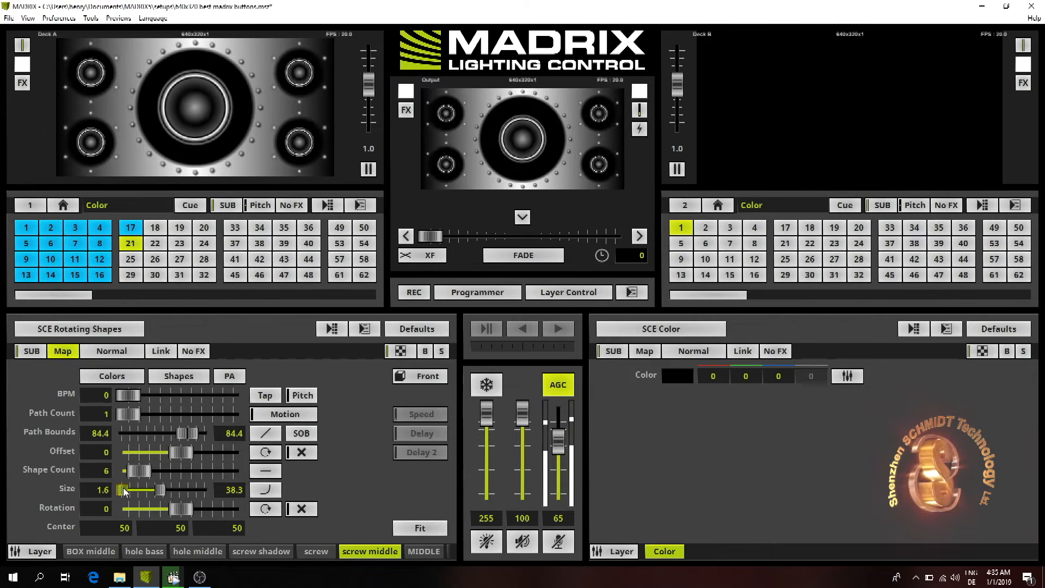
left_click_drag(126, 491, 122, 492)
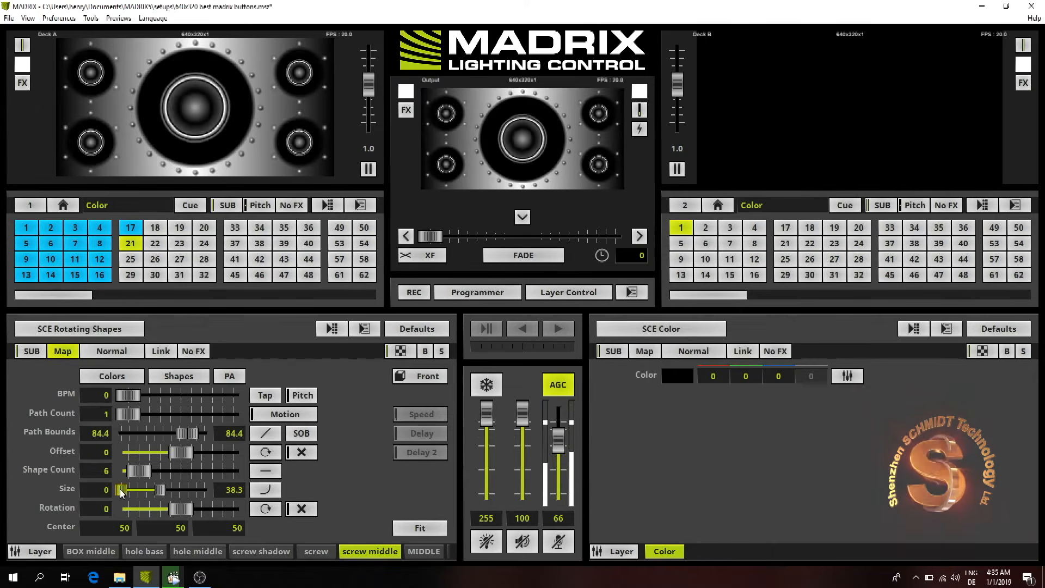
Try a shape count of 12 on screw middle, settle on 8, and raise the outer path bound to 89.1.
left_click(105, 470)
double_click(104, 471)
type("12")
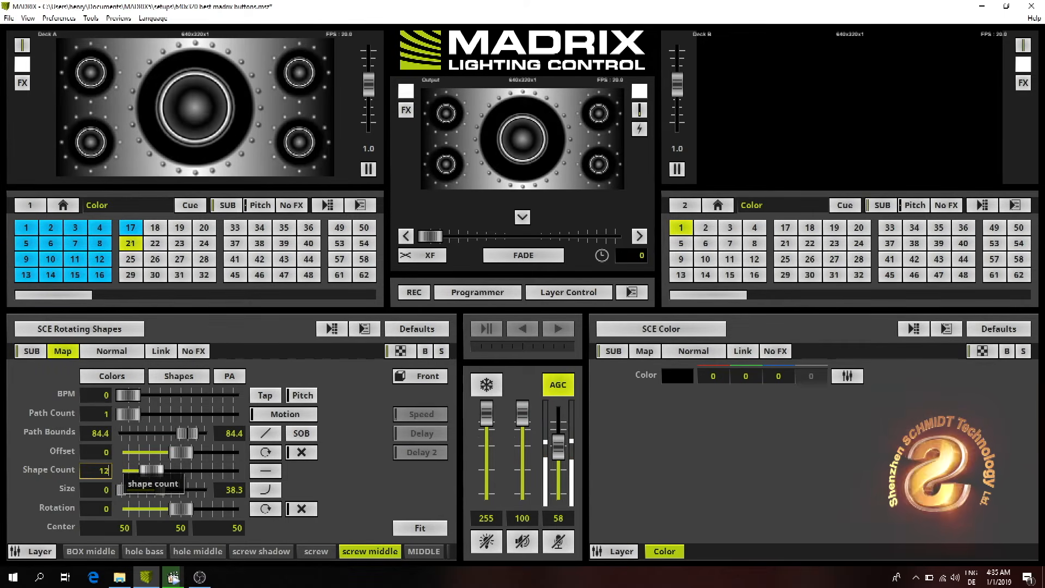
double_click(104, 471)
type("8")
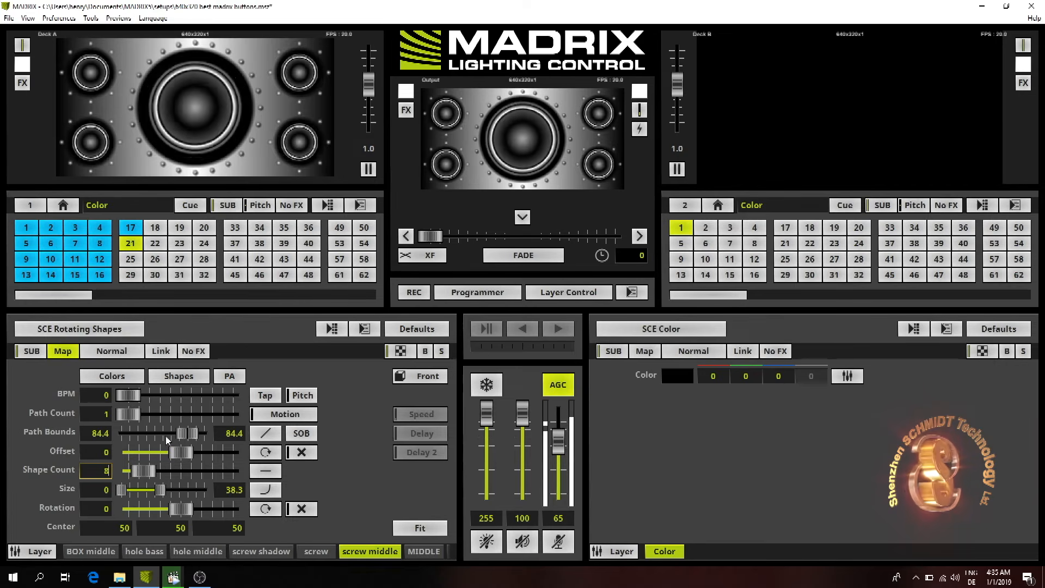
left_click_drag(194, 434, 196, 433)
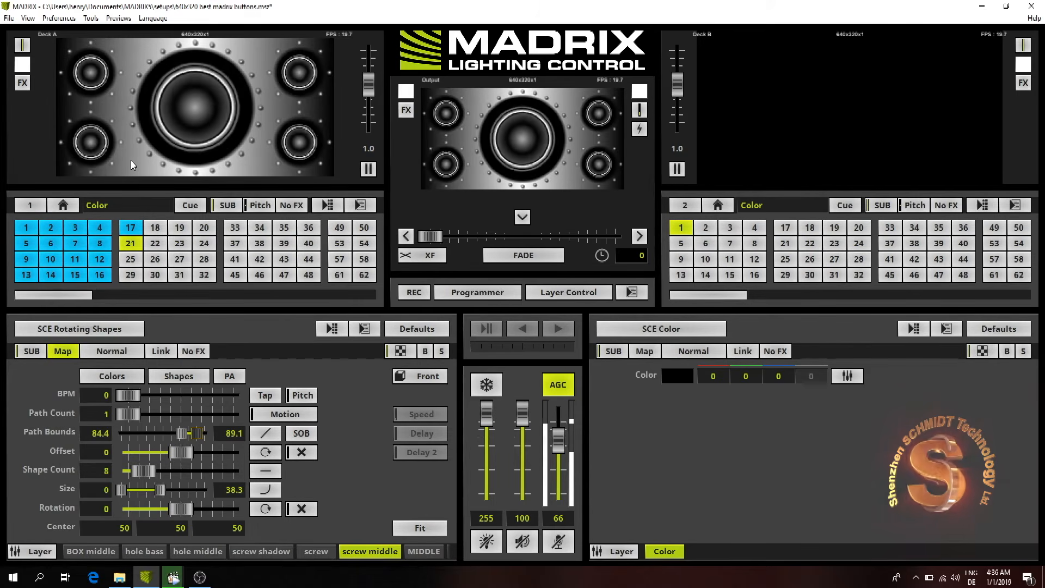
Duplicate the screw middle layer and rename the first of the two copies as screw middle shaddow.
right_click(381, 554)
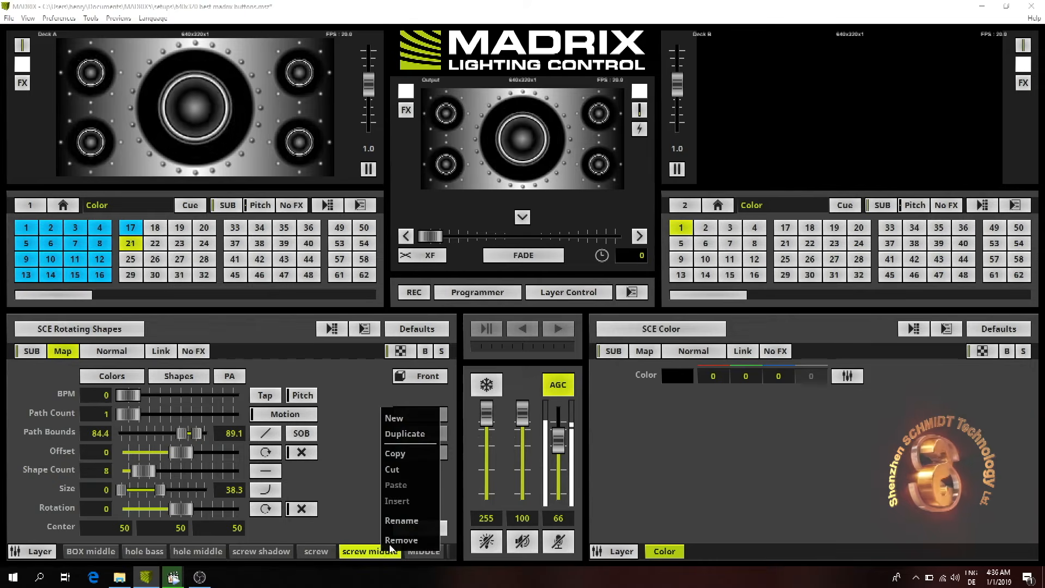
left_click(405, 436)
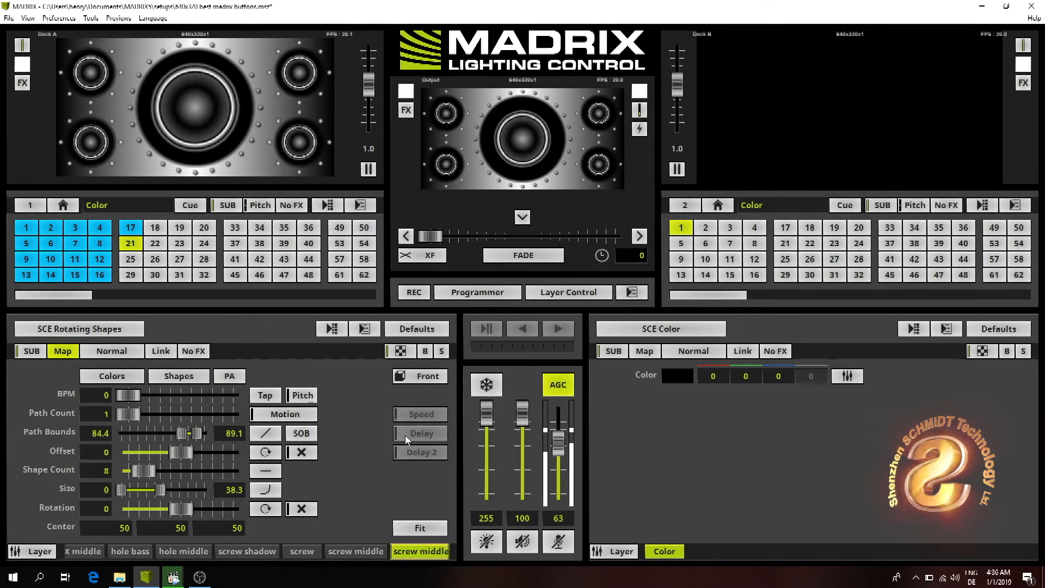
left_click(355, 552)
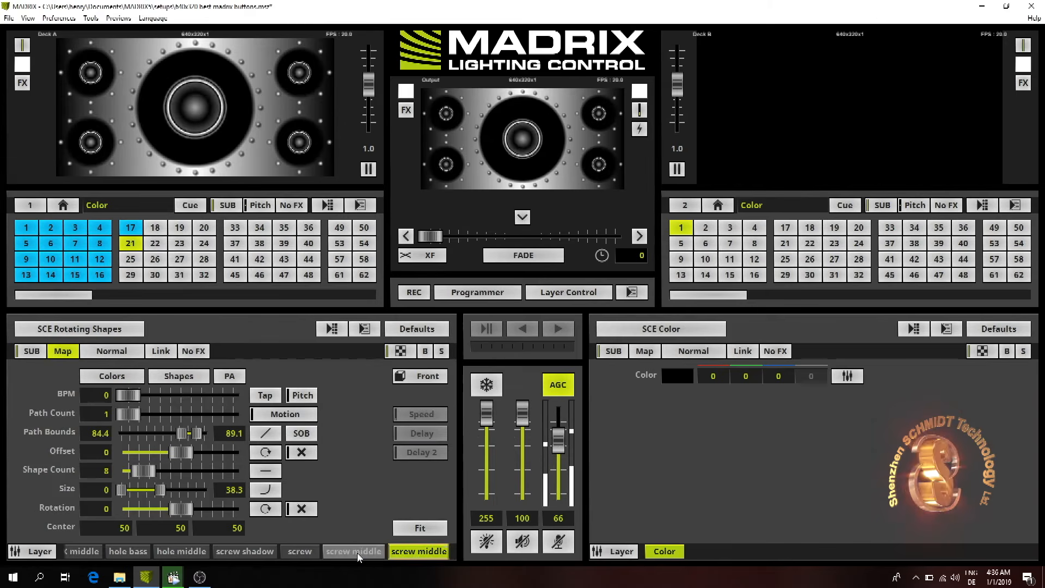
right_click(358, 555)
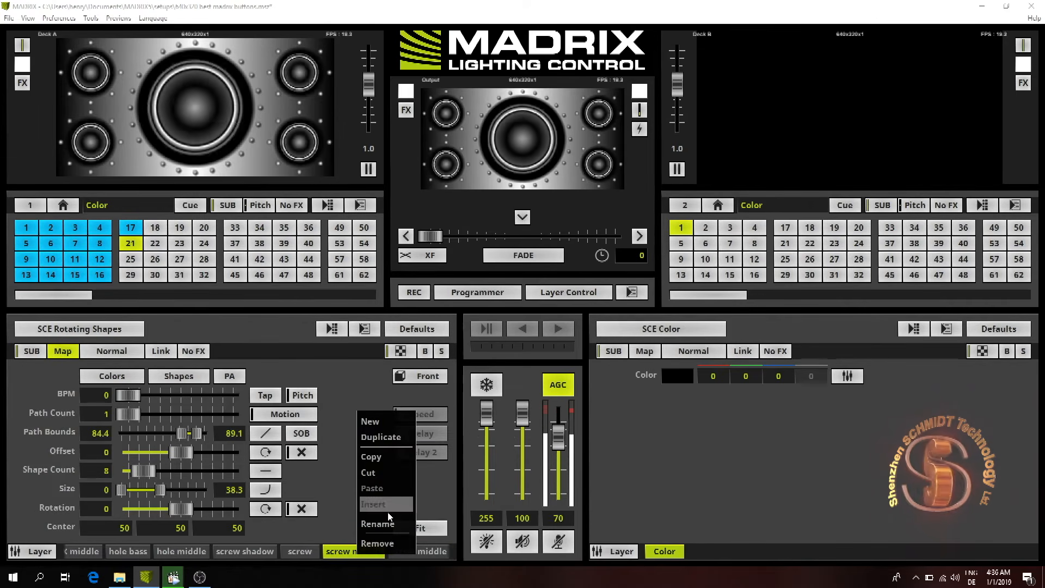
left_click(391, 526)
left_click(566, 263)
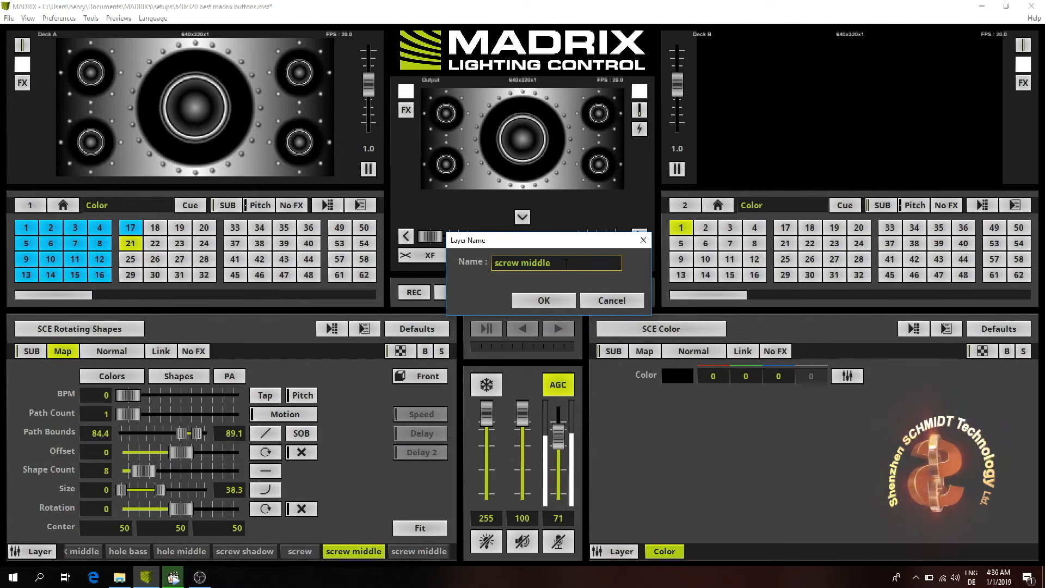
type("sha")
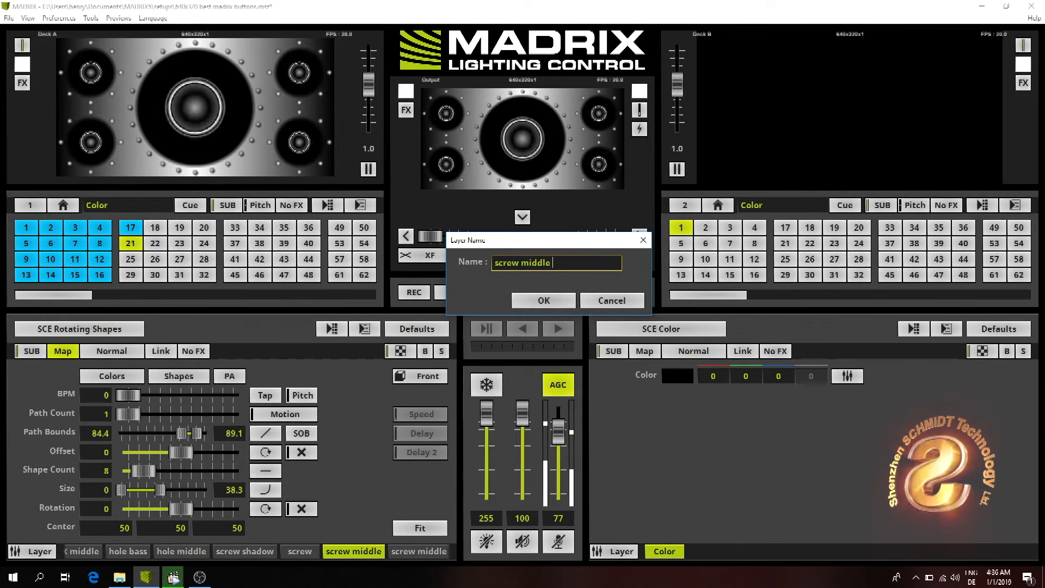
type("ddow")
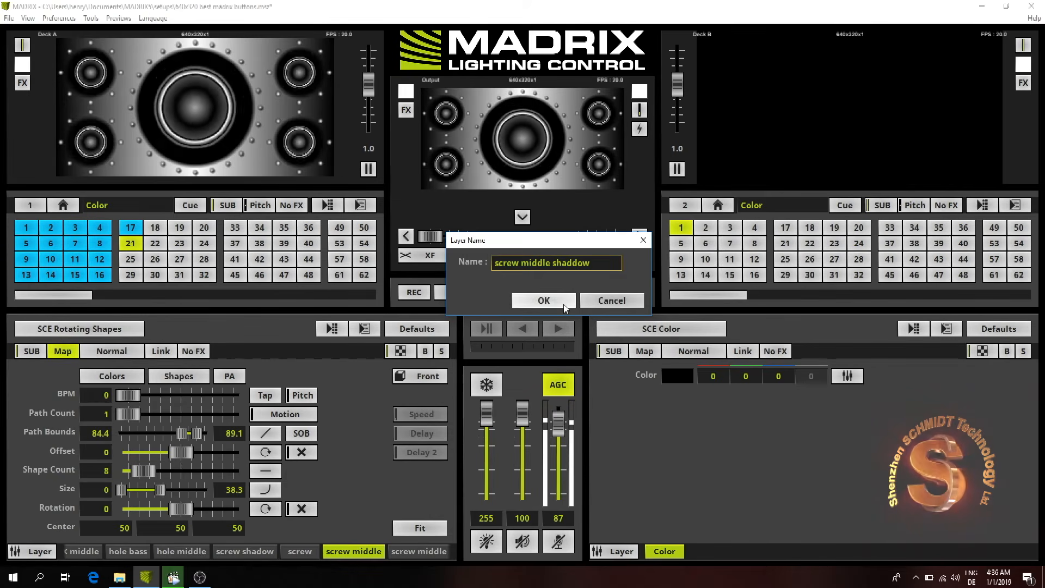
left_click(544, 301)
Change the screw middle shaddow layer's color table entry from white to black (0, 0, 0).
left_click(113, 381)
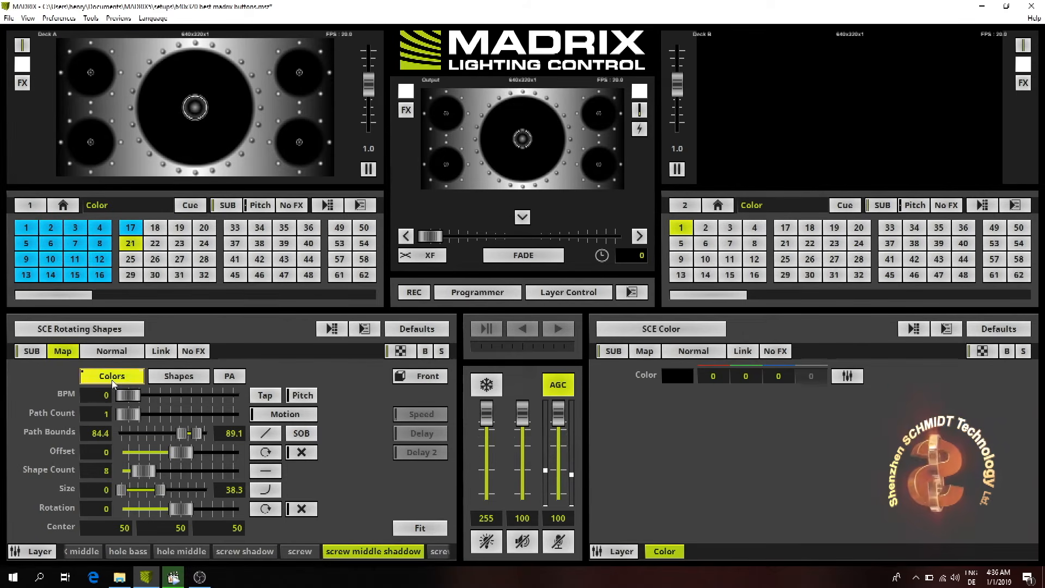
left_click(113, 379)
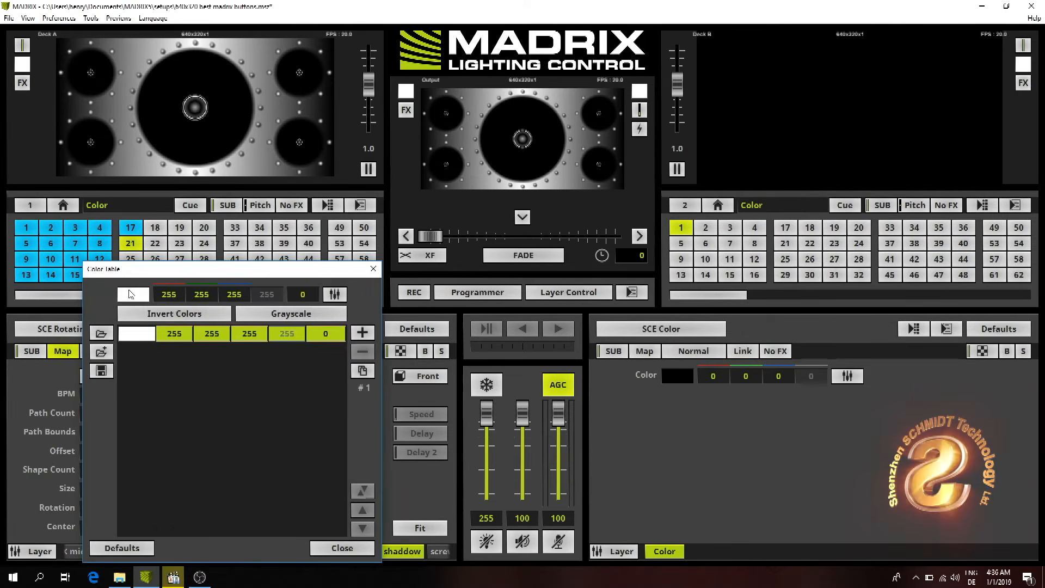
left_click(129, 291)
left_click_drag(123, 320, 123, 441)
left_click(138, 280)
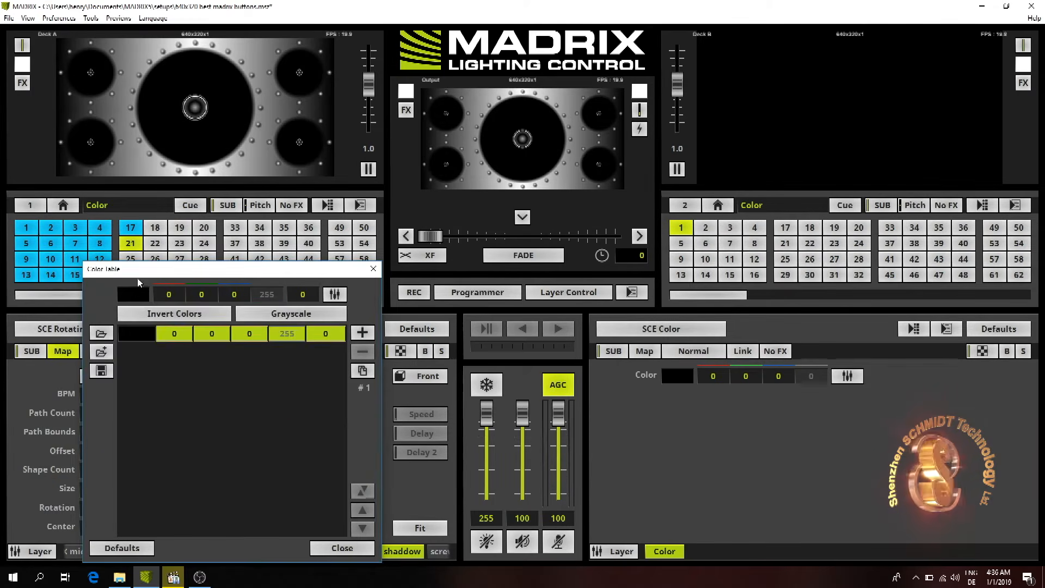
left_click(334, 549)
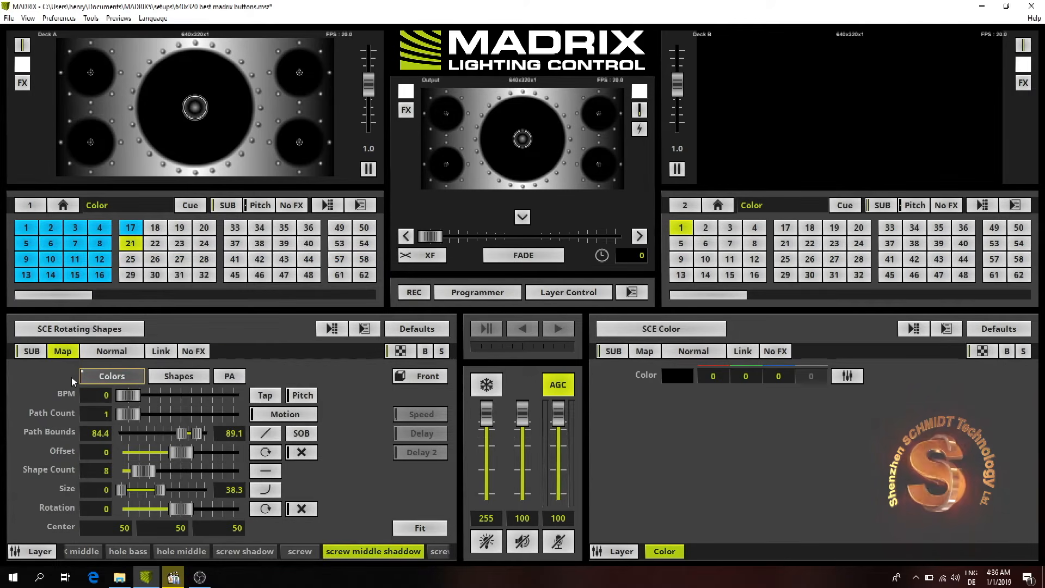
Offset the screw middle shaddow layer's mapping in pixels, setting Position X to 2 and adjusting Position Y.
left_click(69, 356)
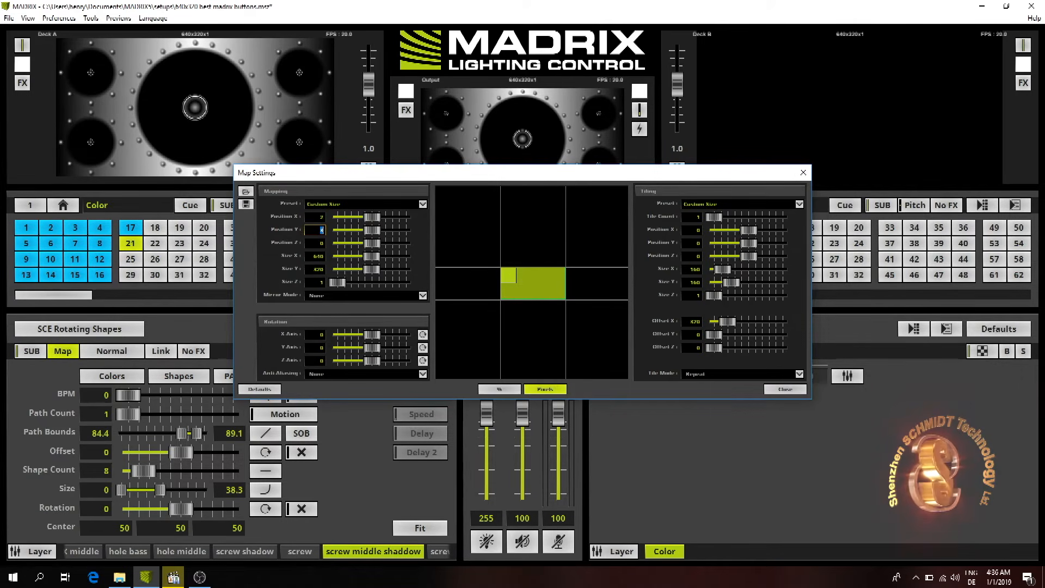
left_click(786, 390)
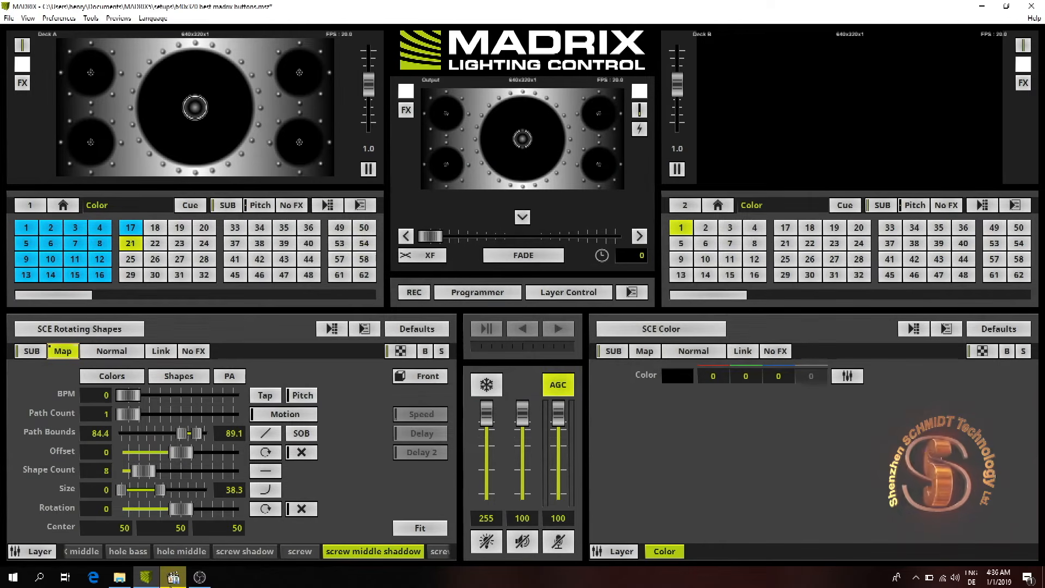
Switch to the media player, restart the music track from the beginning, and minimize the player.
left_click(178, 582)
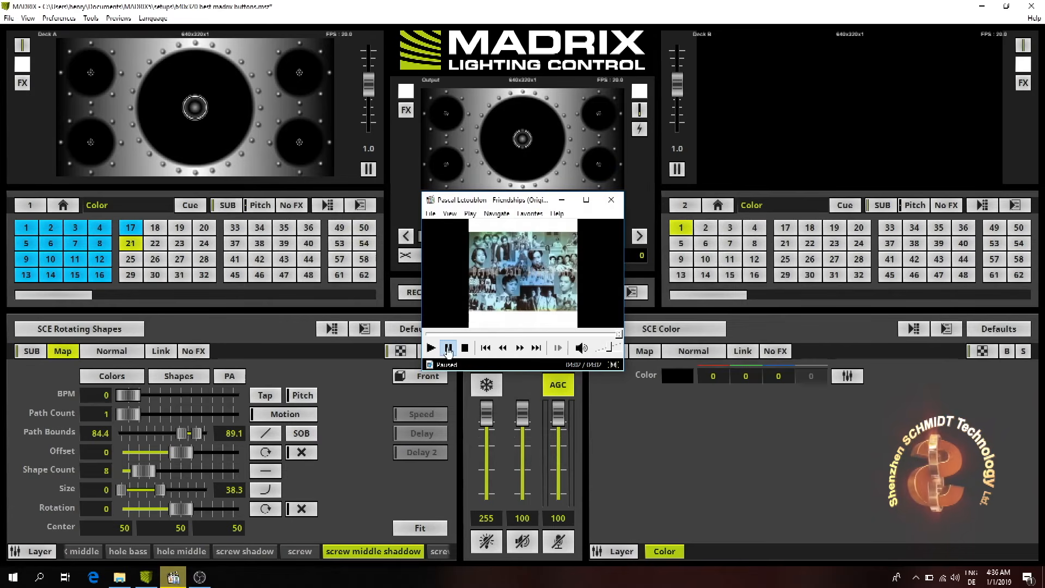
left_click(430, 348)
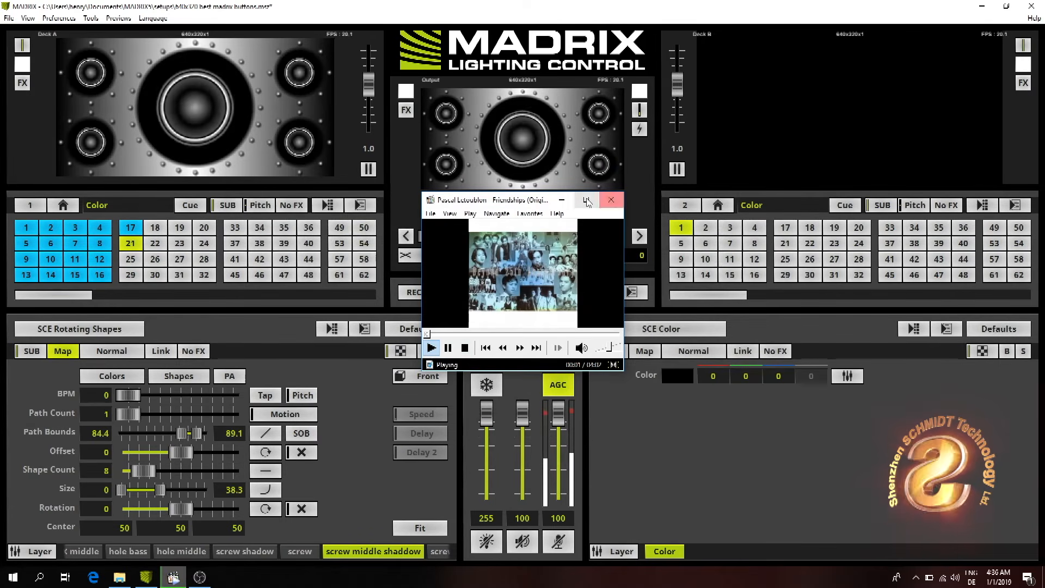
left_click(562, 203)
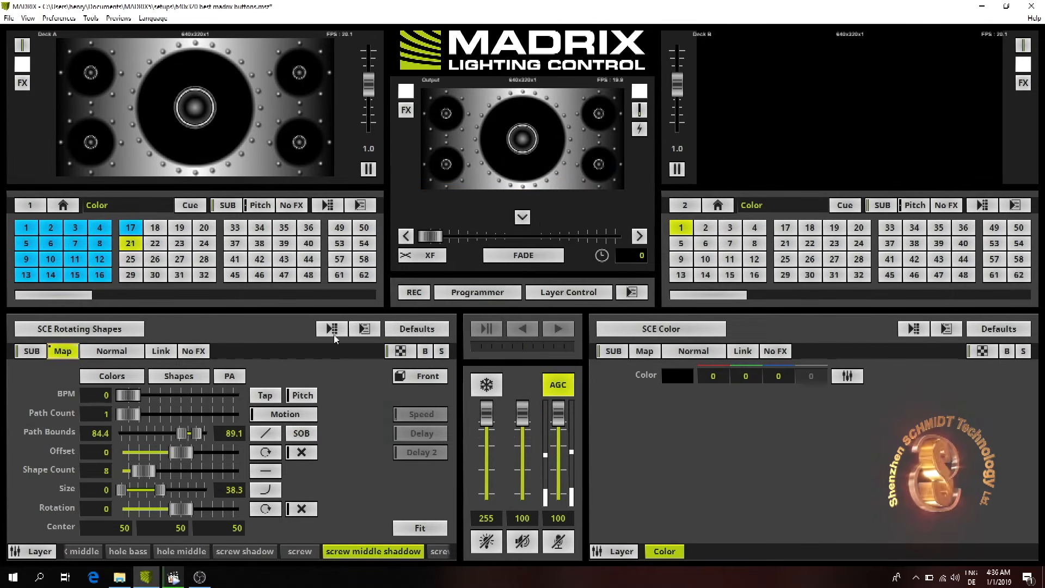
Move the screw middle shaddow layer in front of BOX middle in the layer order.
mouse_move(175, 581)
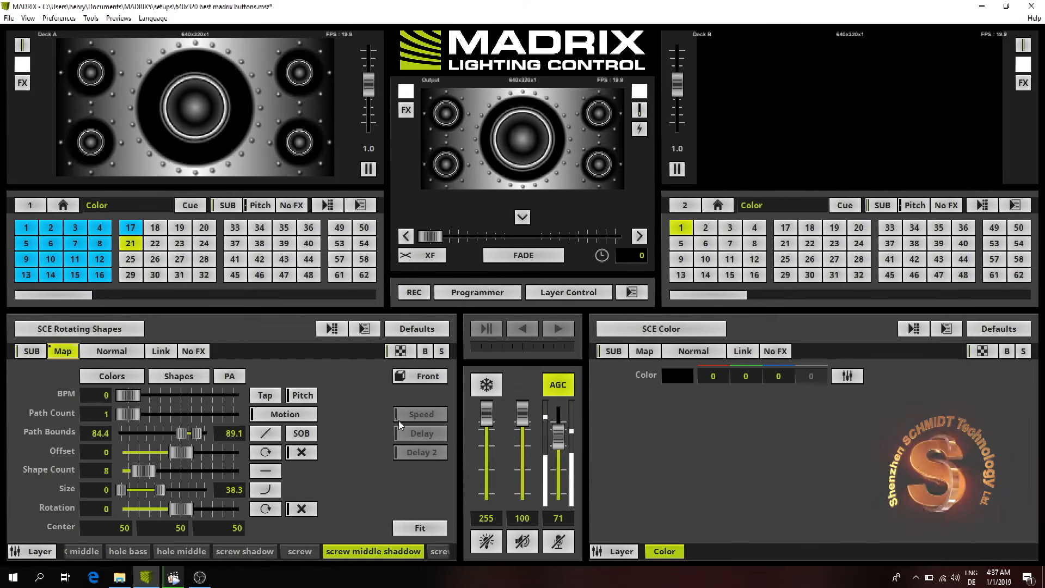
left_click_drag(392, 555, 96, 551)
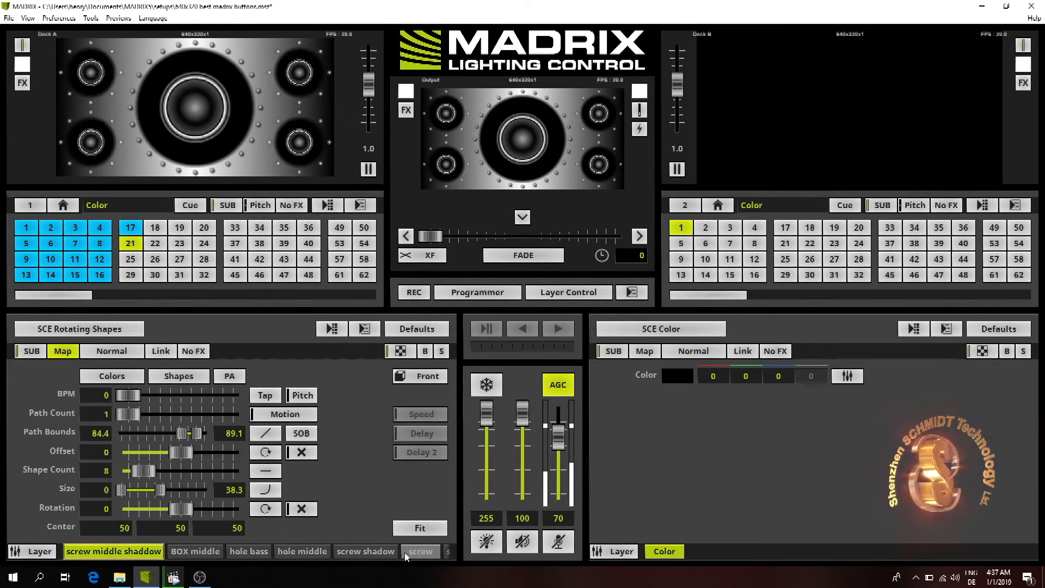
Try placing the screw middle layer directly after and directly before BOX middle in the layer order.
scroll(410, 553, "down", 3)
left_click_drag(342, 554, 79, 553)
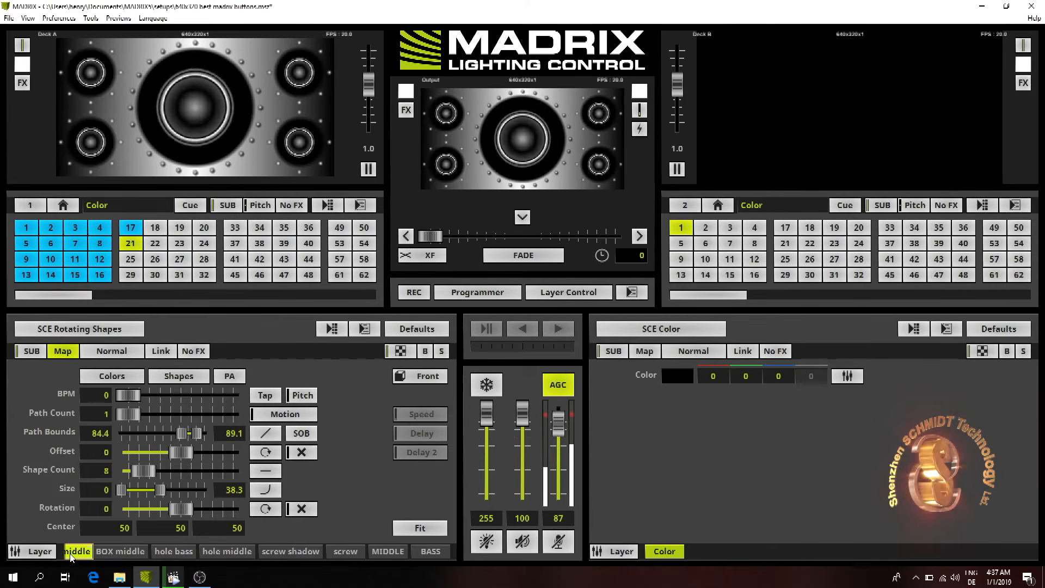
left_click_drag(71, 556, 154, 559)
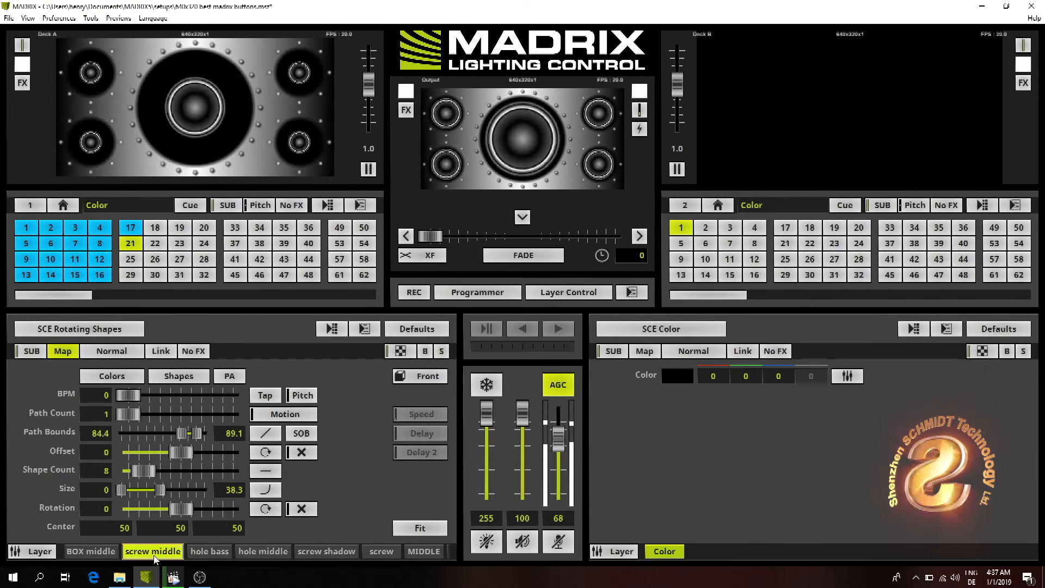
left_click_drag(154, 558, 92, 560)
Try the Mask mix mode on the BOX middle layer and set it back to Normal.
left_click(155, 552)
left_click(117, 354)
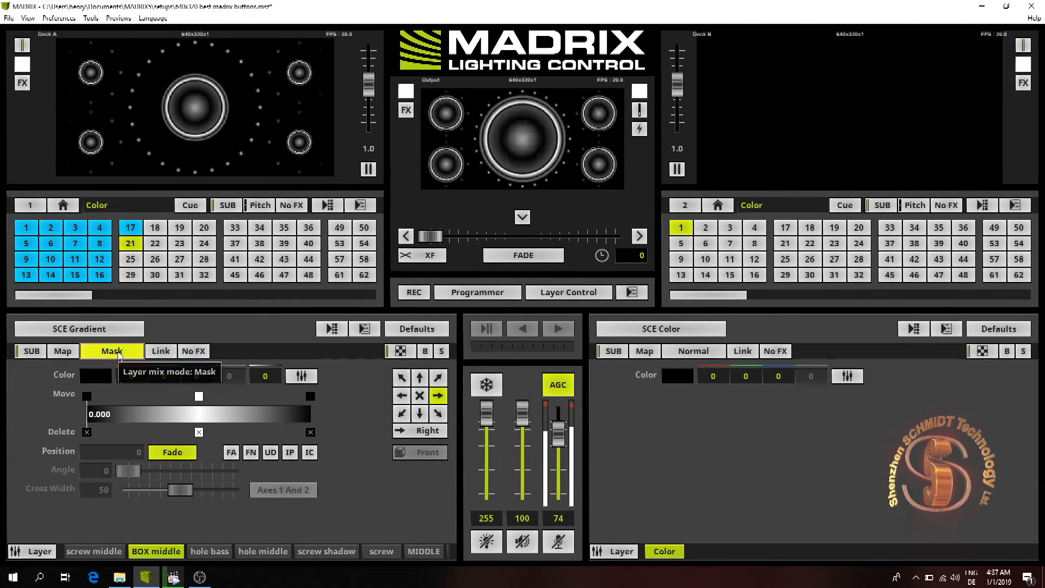
left_click(119, 354)
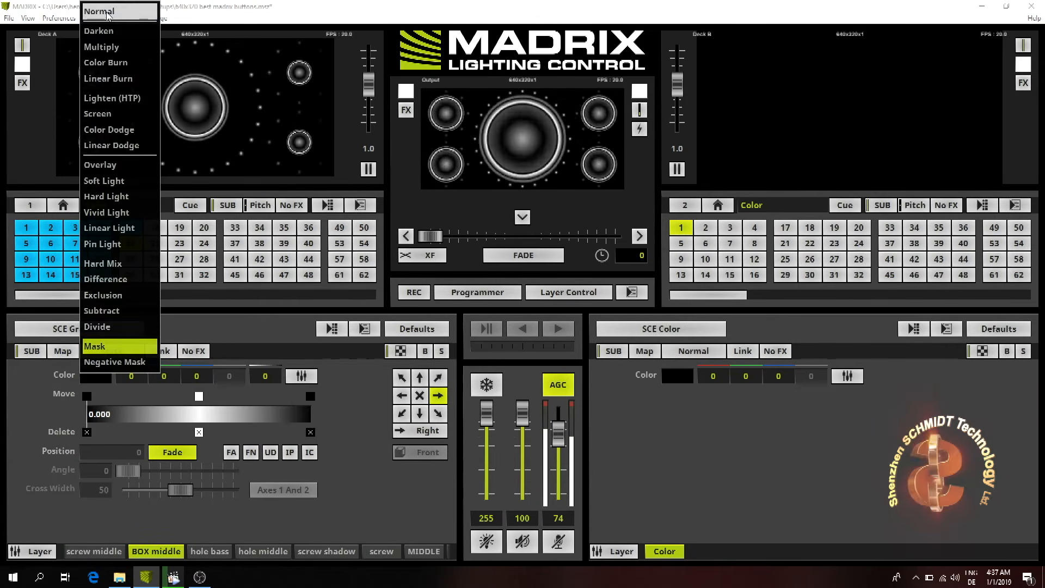
left_click(123, 12)
Move the screw middle layer directly after screw, and place screw middle shaddow between screw and screw middle.
left_click_drag(106, 555, 167, 556)
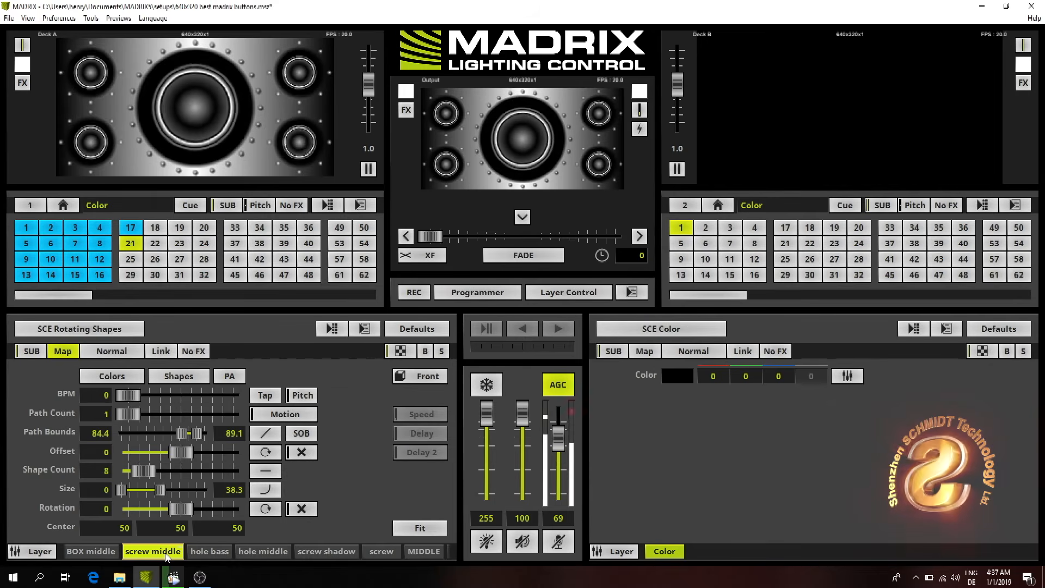
left_click_drag(166, 556, 377, 556)
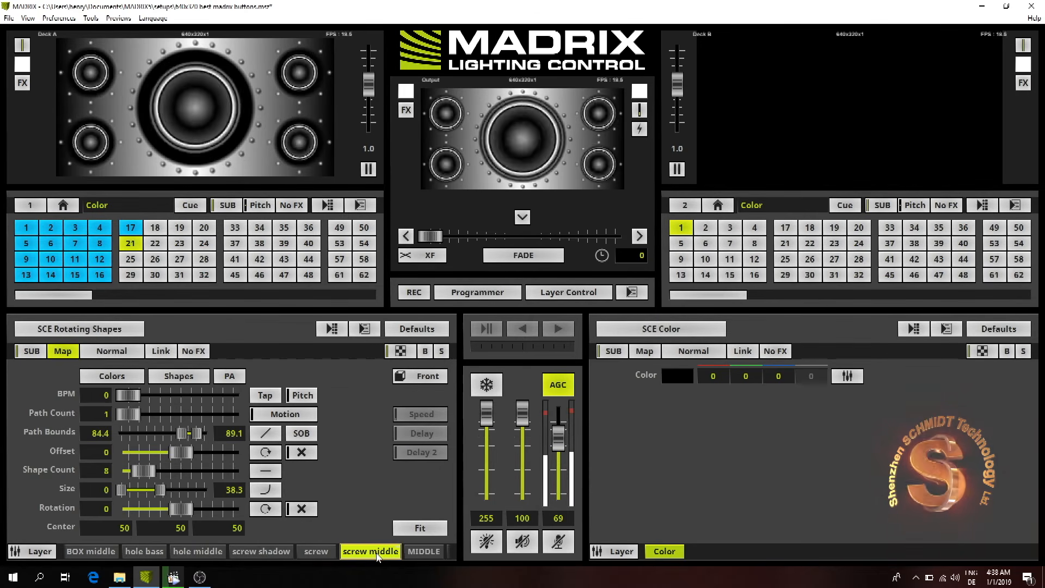
scroll(87, 557, "down", 1)
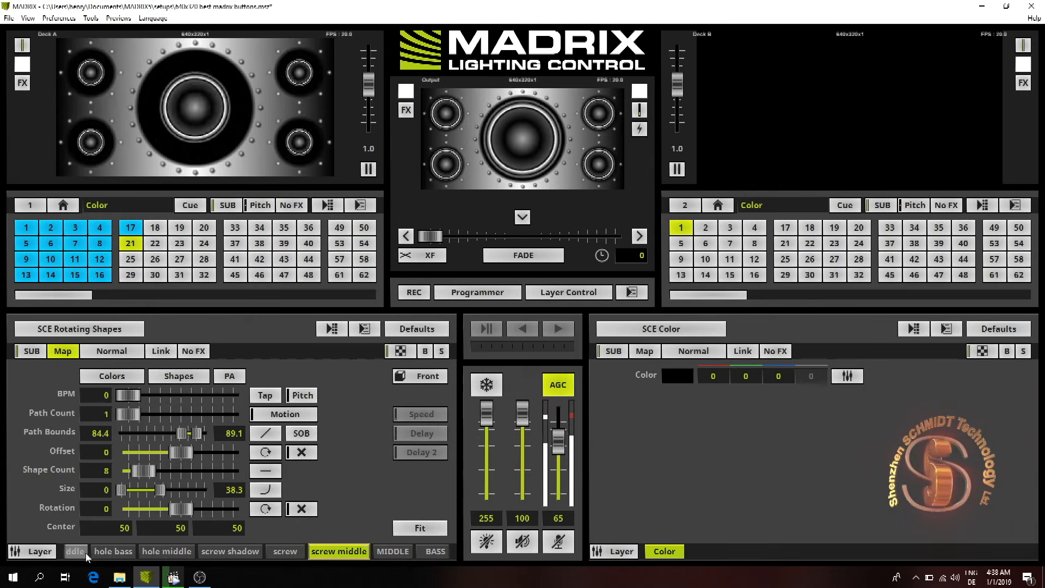
scroll(86, 554, "up", 2)
left_click_drag(100, 553, 367, 560)
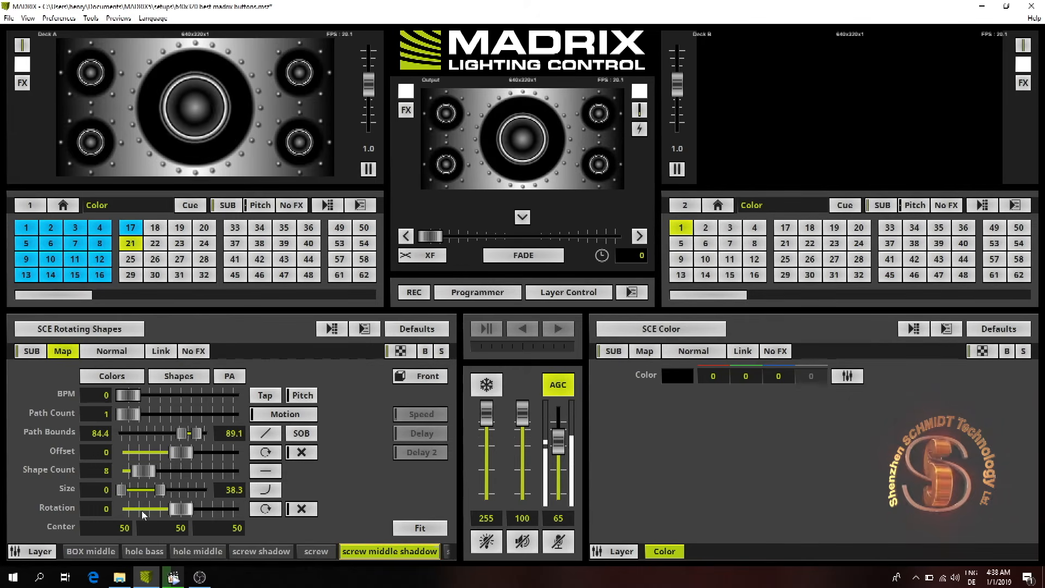
Duplicate the BOX middle layer and move one of the copies directly after screw middle in the layer order.
left_click(98, 553)
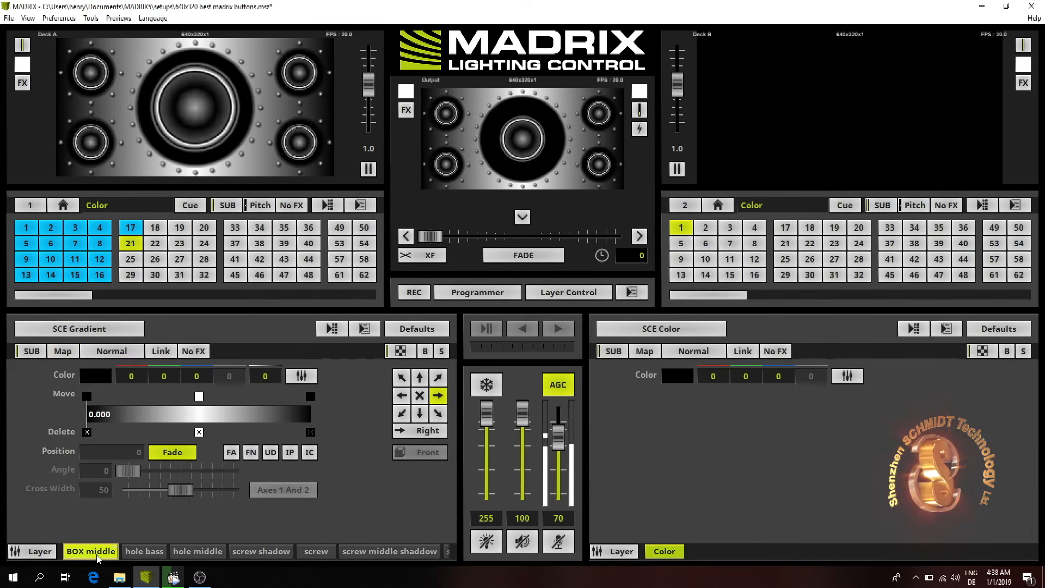
right_click(97, 555)
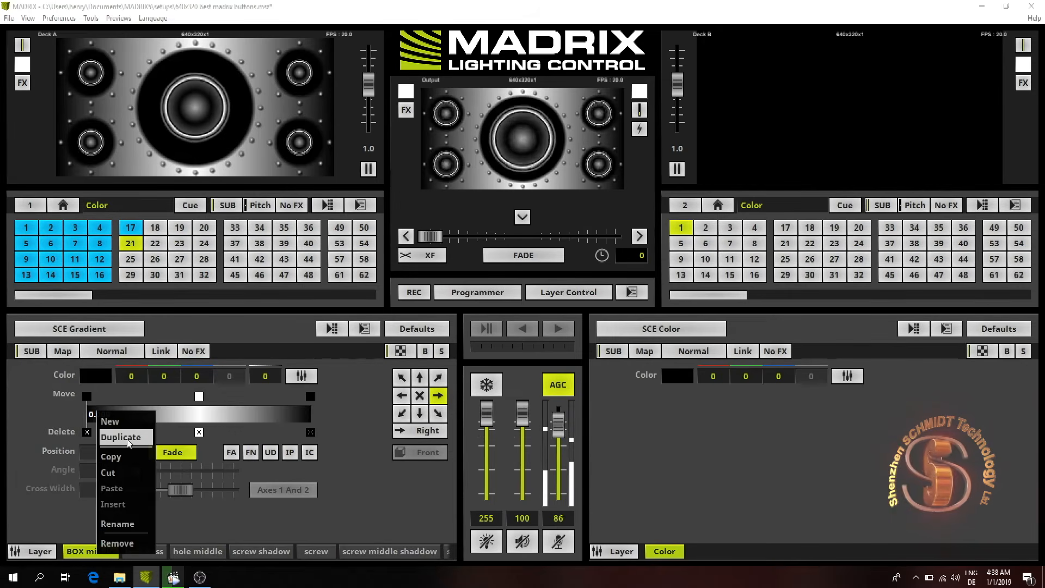
left_click(129, 443)
left_click_drag(144, 552, 434, 557)
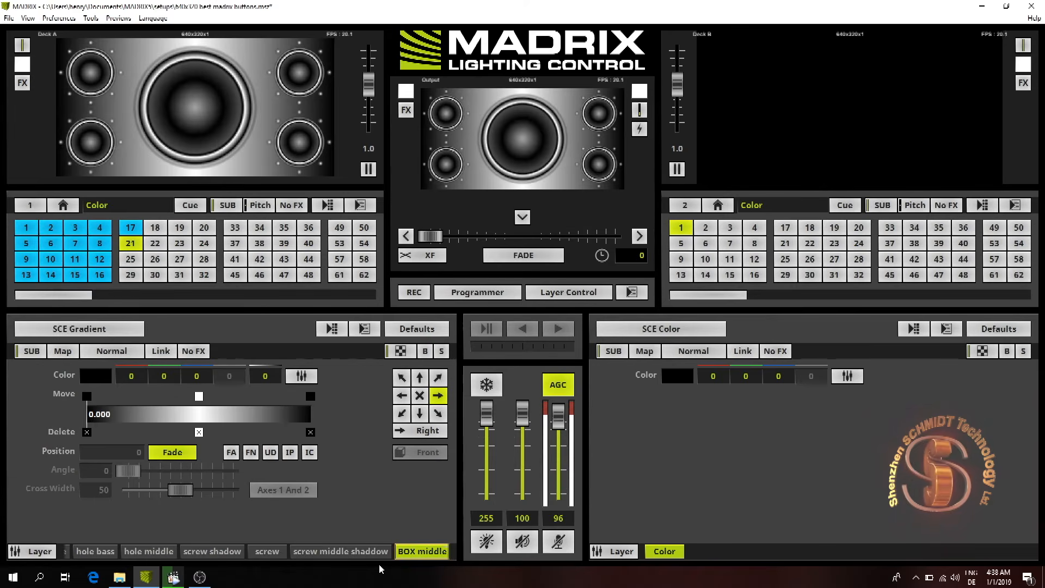
scroll(402, 558, "up", 2)
scroll(401, 558, "down", 6)
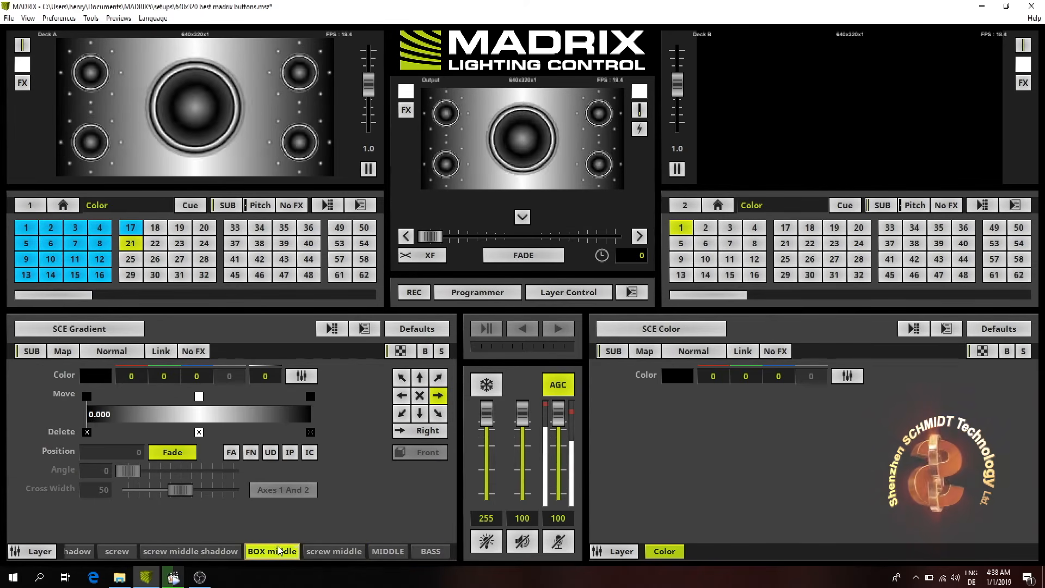
left_click_drag(274, 553, 347, 563)
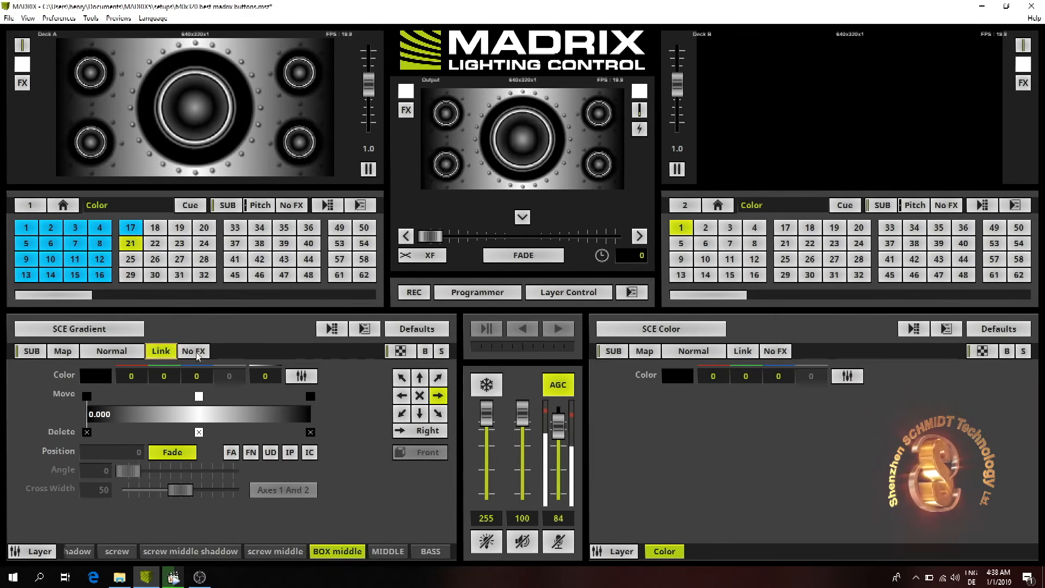
Add a white (255, 255, 255) color at about 0.209 to this BOX middle layer's gradient and distribute the colors uniformly.
left_click(136, 415)
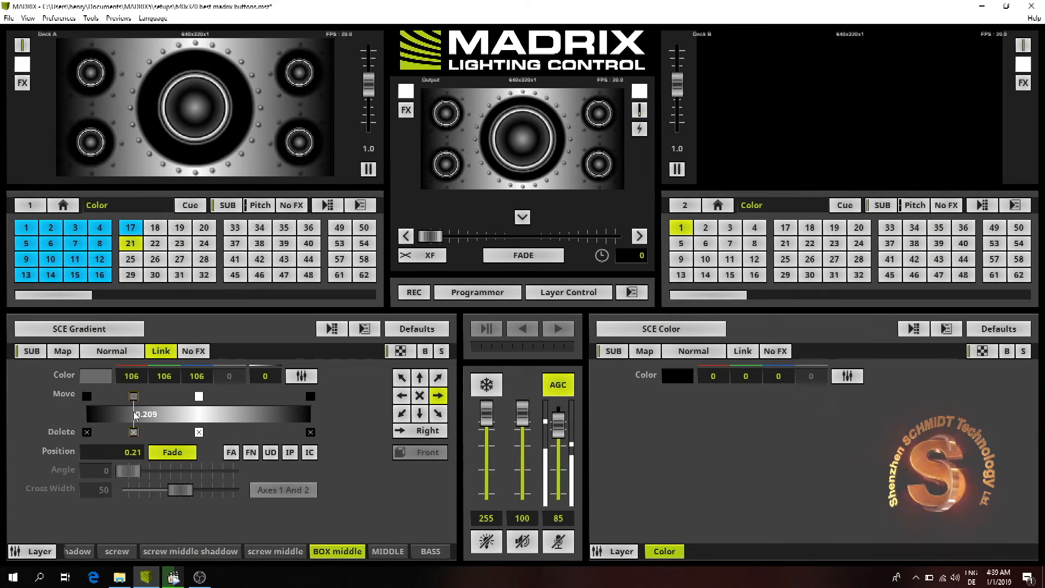
left_click(104, 380)
left_click(85, 400)
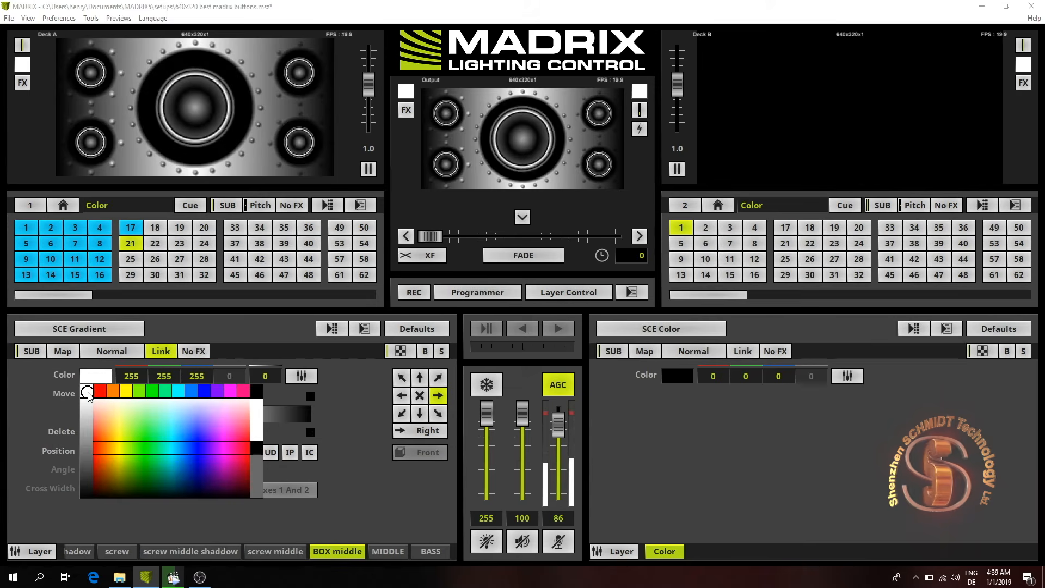
left_click(88, 393)
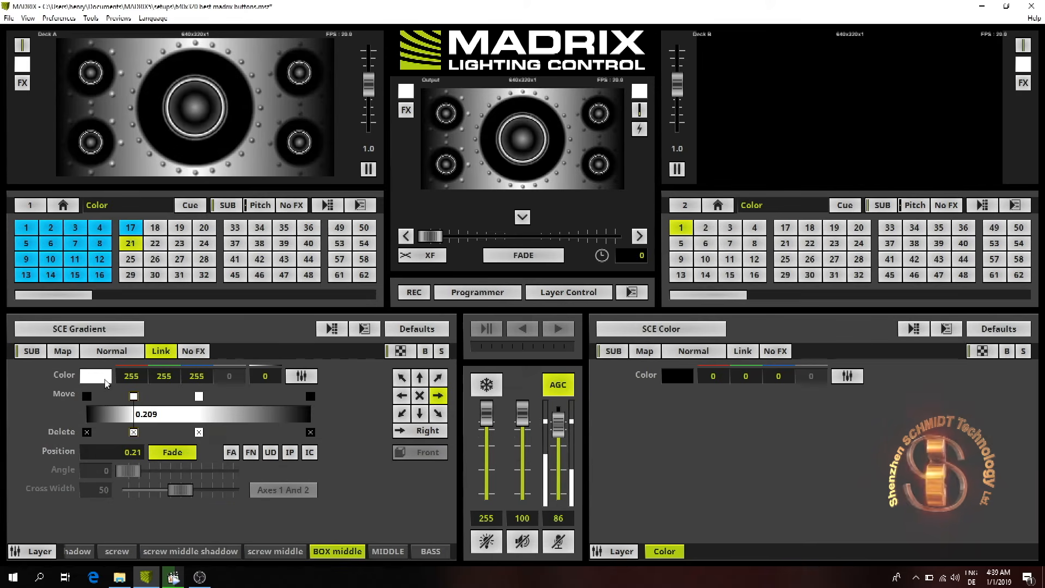
left_click(274, 456)
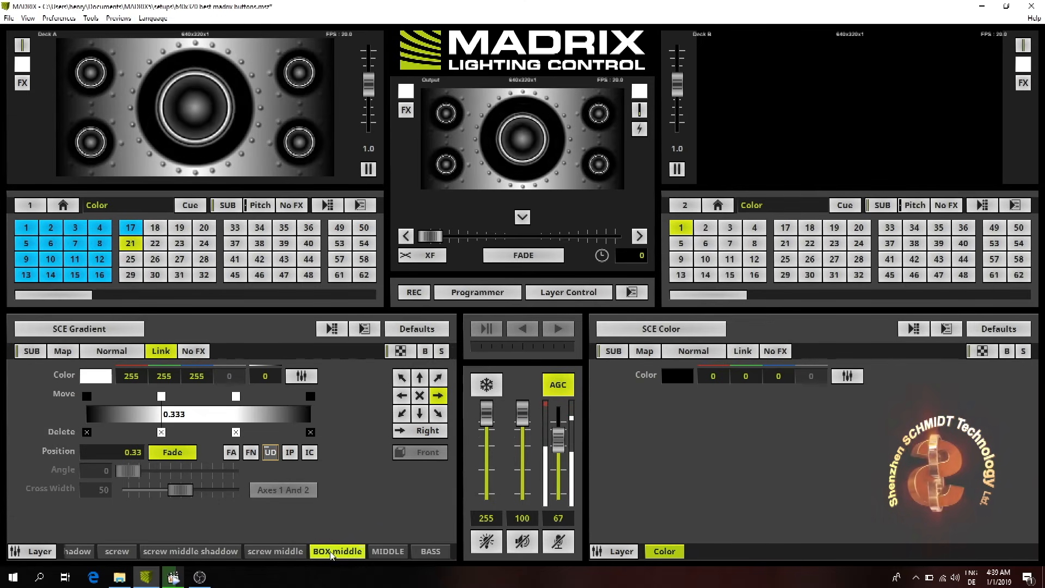
left_click(202, 552)
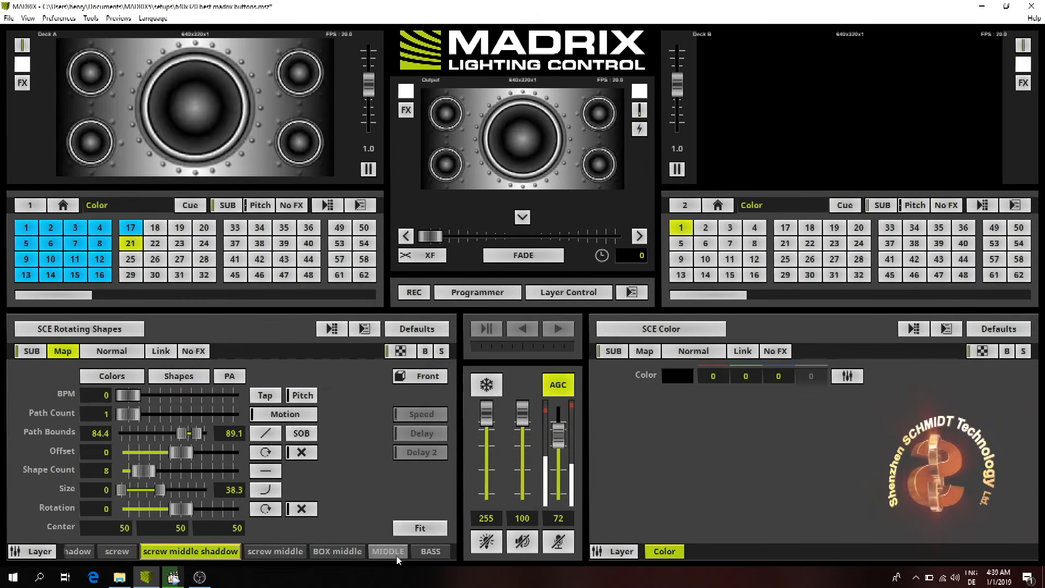
scroll(389, 552, "up", 3)
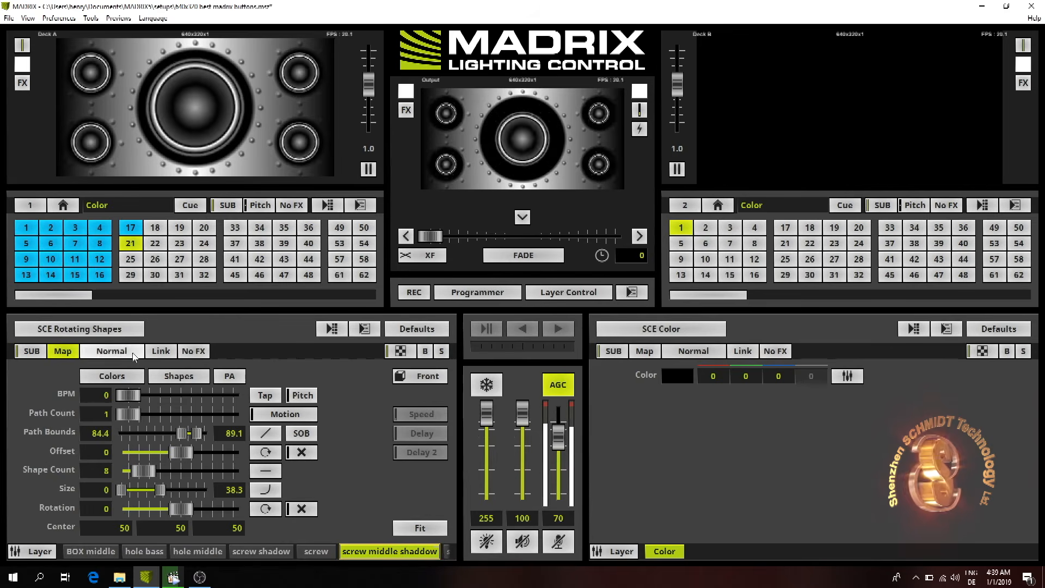
scroll(429, 553, "down", 3)
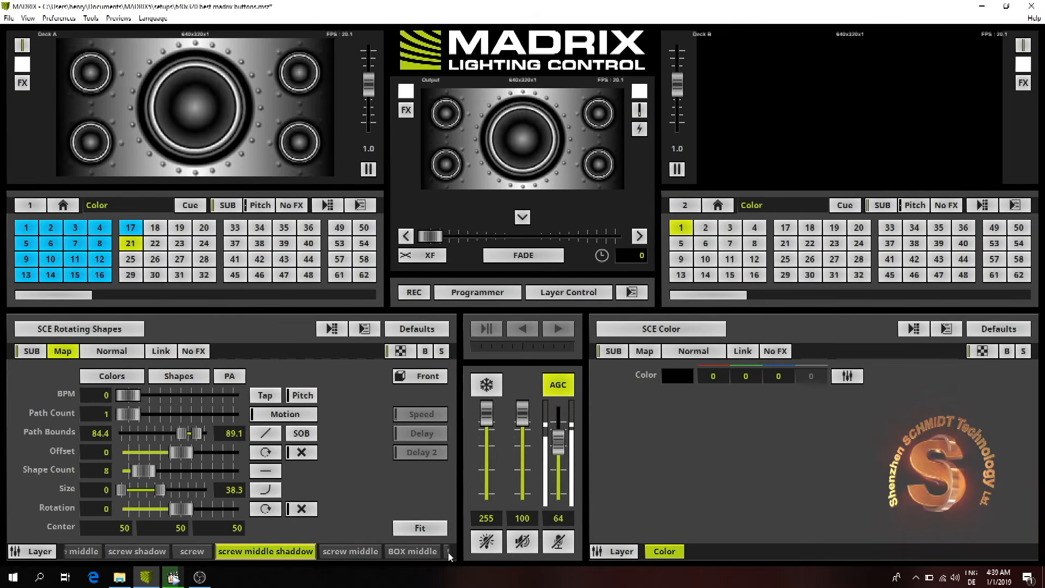
scroll(400, 555, "down", 2)
Turn off Link on the BOX middle layer after screw middle and set its mix mode to Mask.
left_click(355, 552)
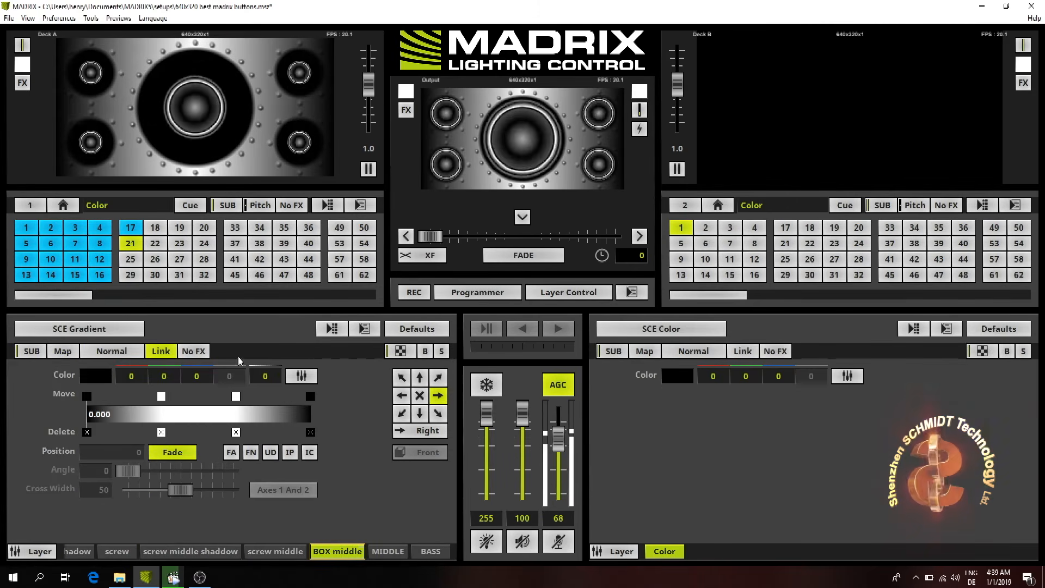
left_click(161, 351)
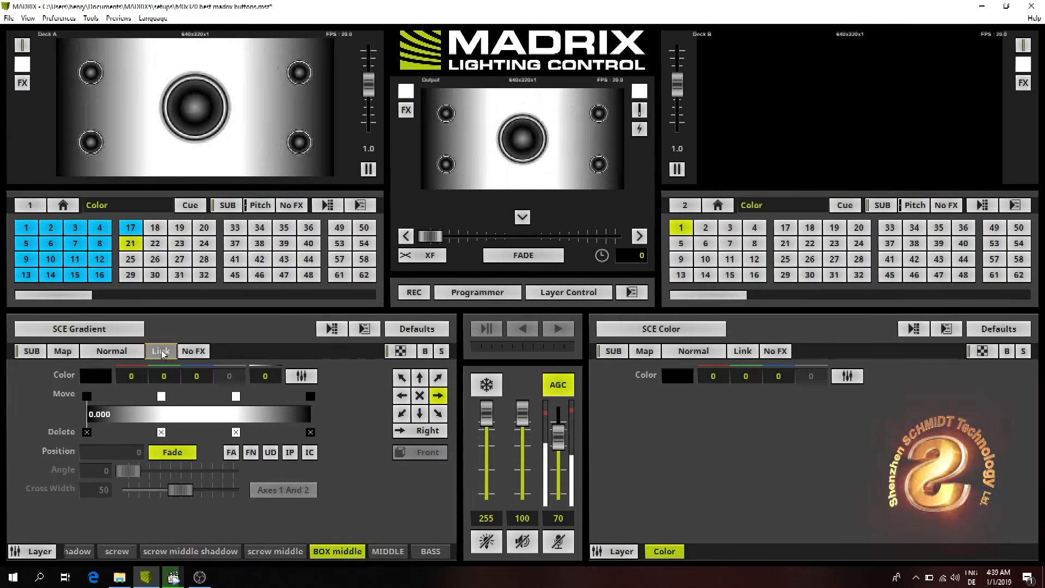
left_click(117, 352)
left_click(117, 352)
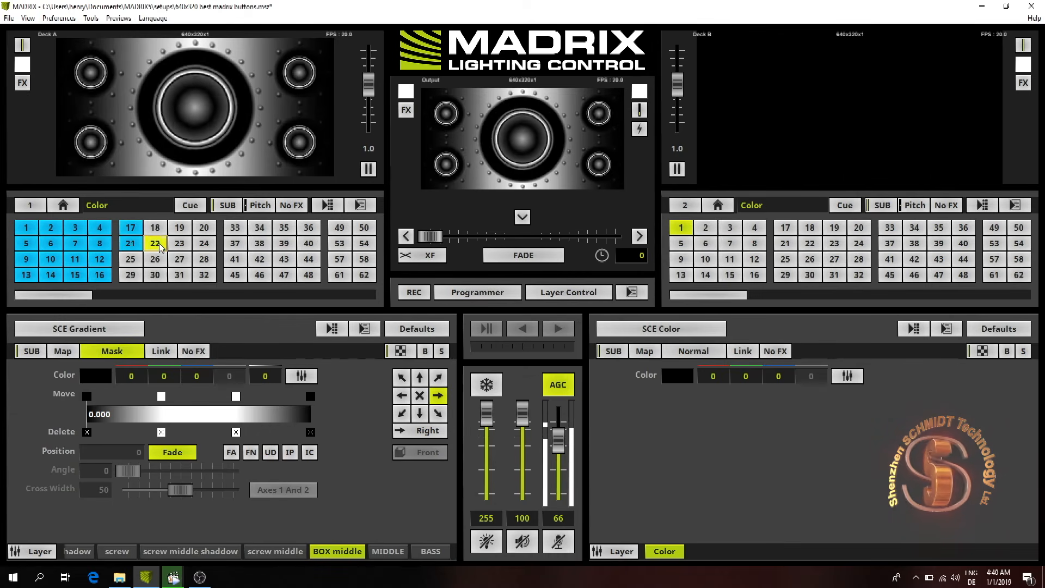
Switch Deck A to storage place 22.
mouse_move(133, 246)
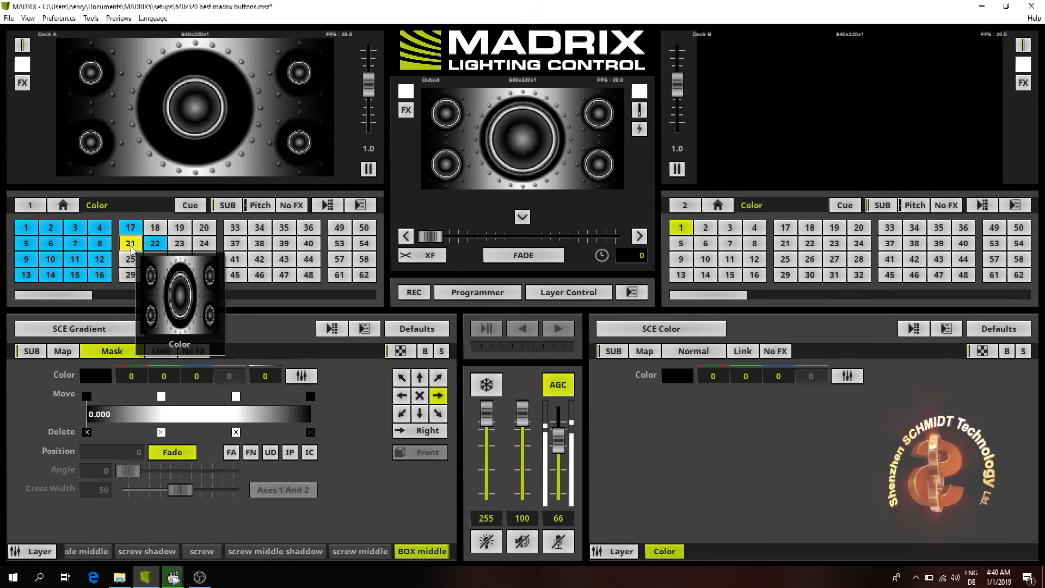
left_click(22, 63)
left_click(33, 80)
mouse_move(33, 80)
left_mouse_down()
mouse_move(150, 80)
mouse_move(140, 116)
mouse_move(66, 103)
mouse_move(136, 103)
mouse_move(153, 81)
mouse_move(165, 83)
mouse_move(21, 77)
left_mouse_up()
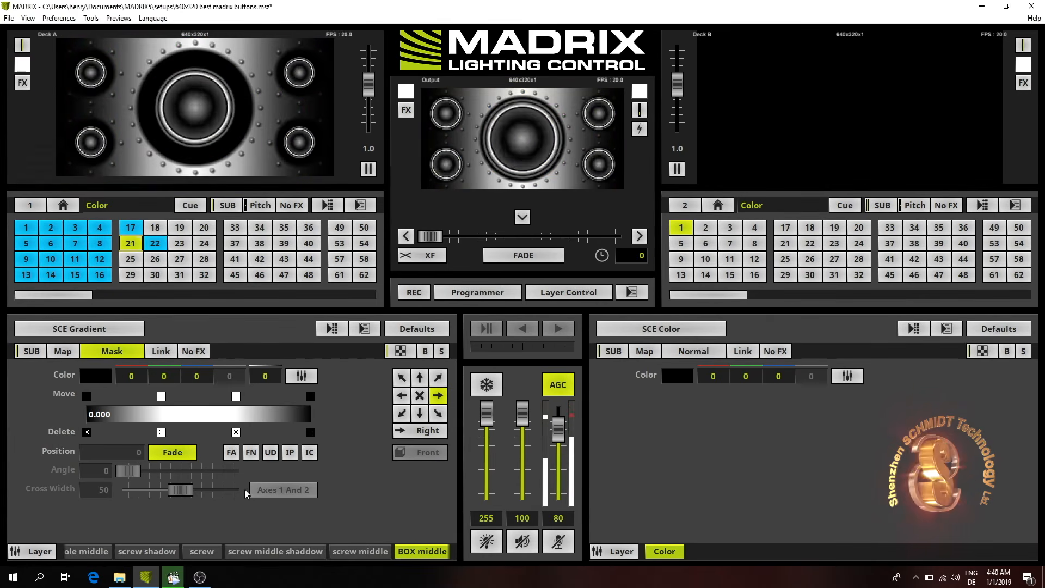
left_click(156, 244)
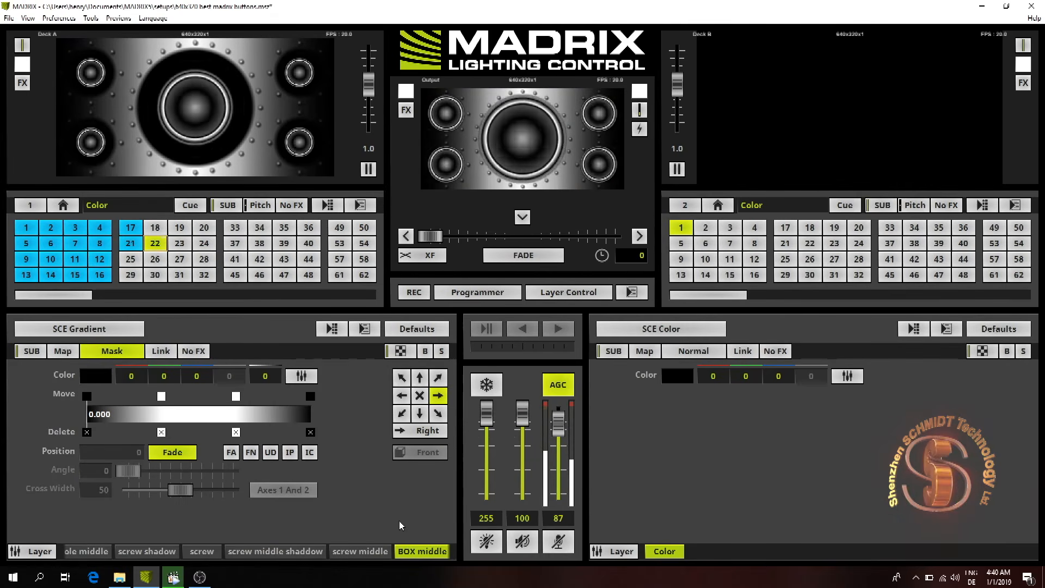
Add a new SCE Color layer directly after screw middle shaddow and set its mix mode to Mask.
left_click(319, 553)
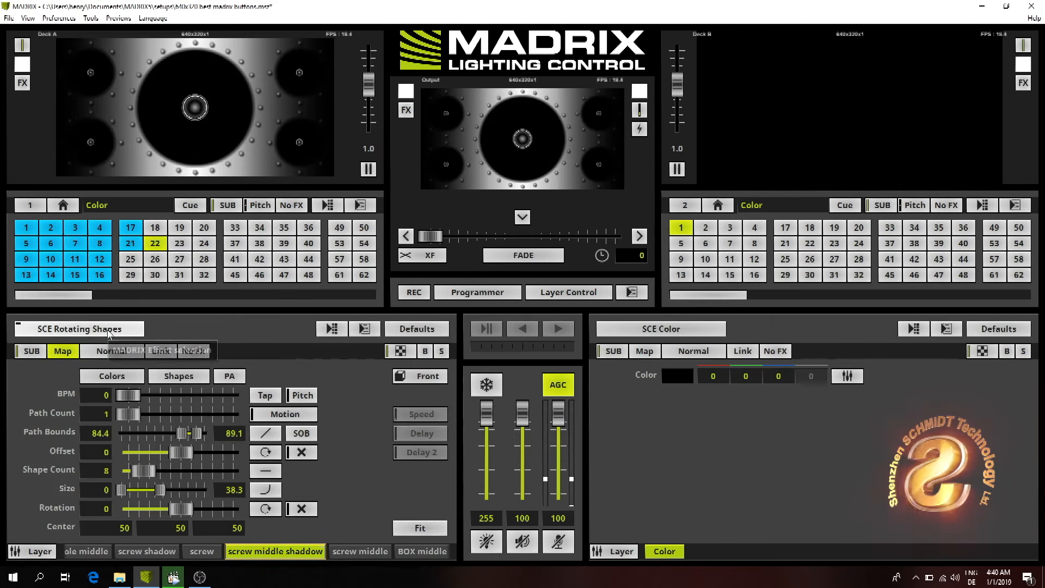
right_click(292, 551)
left_click(305, 419)
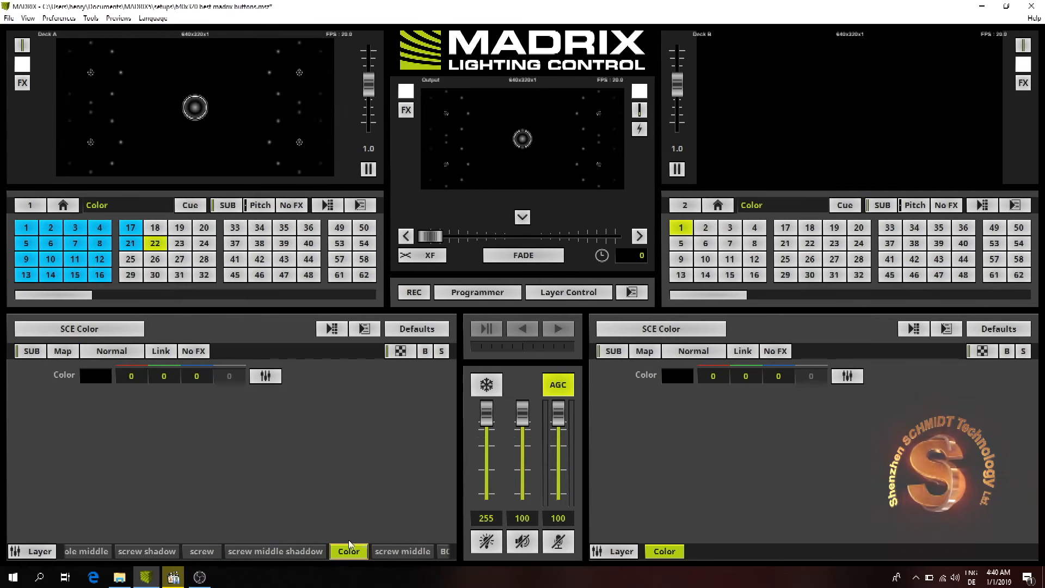
left_click(85, 329)
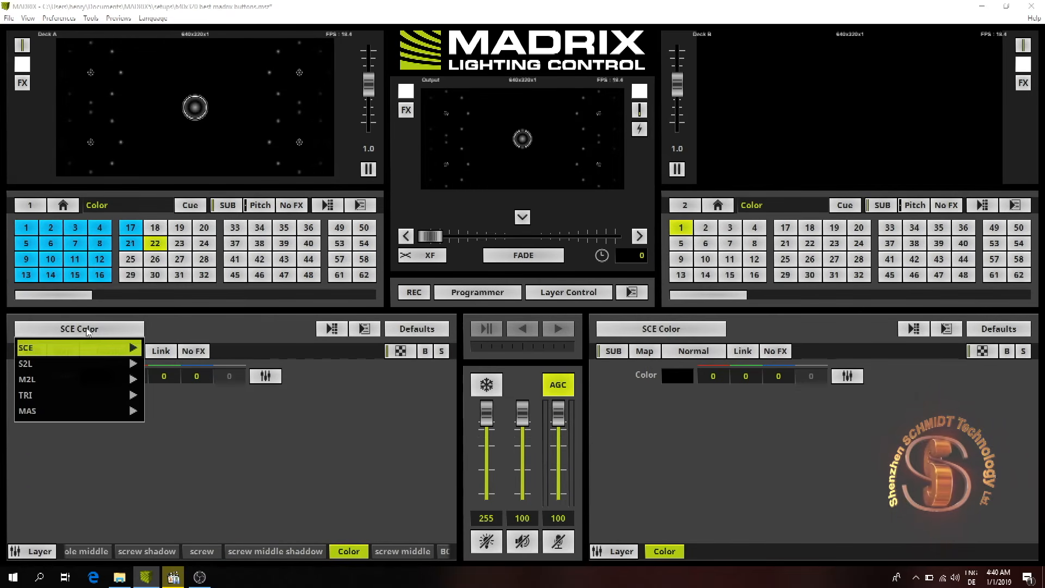
left_click(266, 418)
left_click(128, 351)
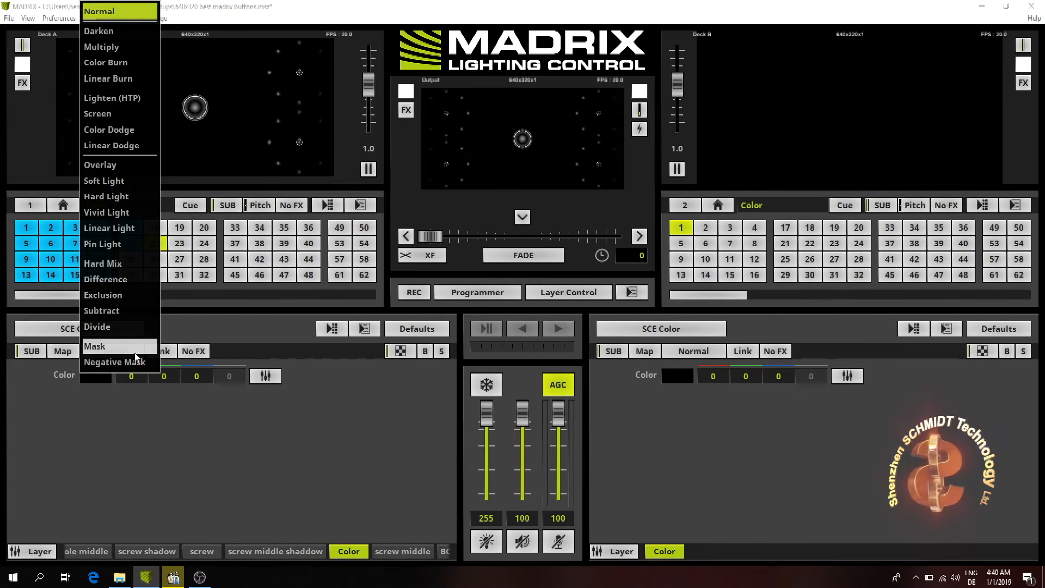
left_click(136, 347)
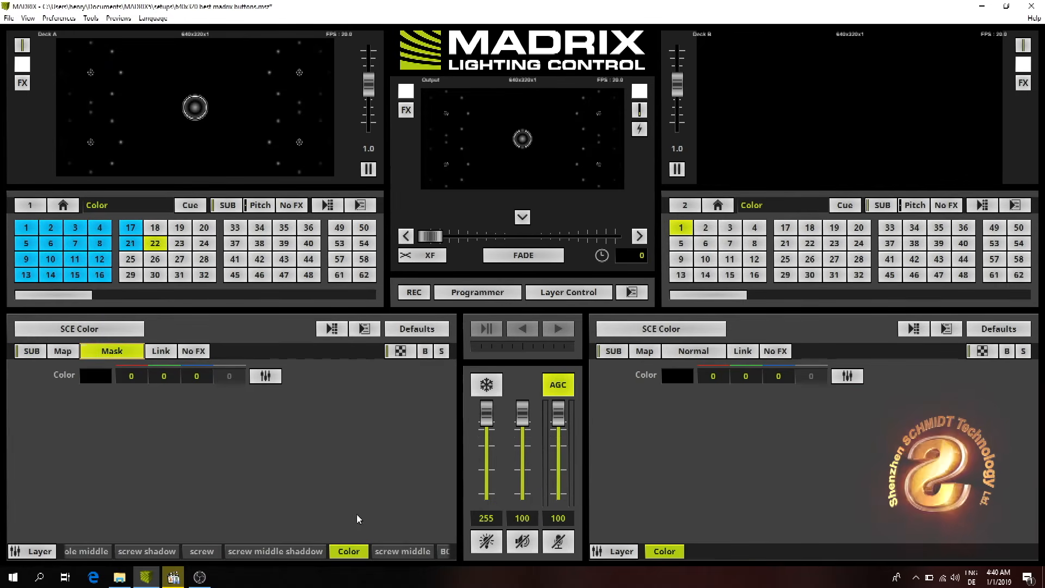
Set the new Color layer to magenta with red 255 and blue 255, and move it directly after screw middle.
left_click(265, 375)
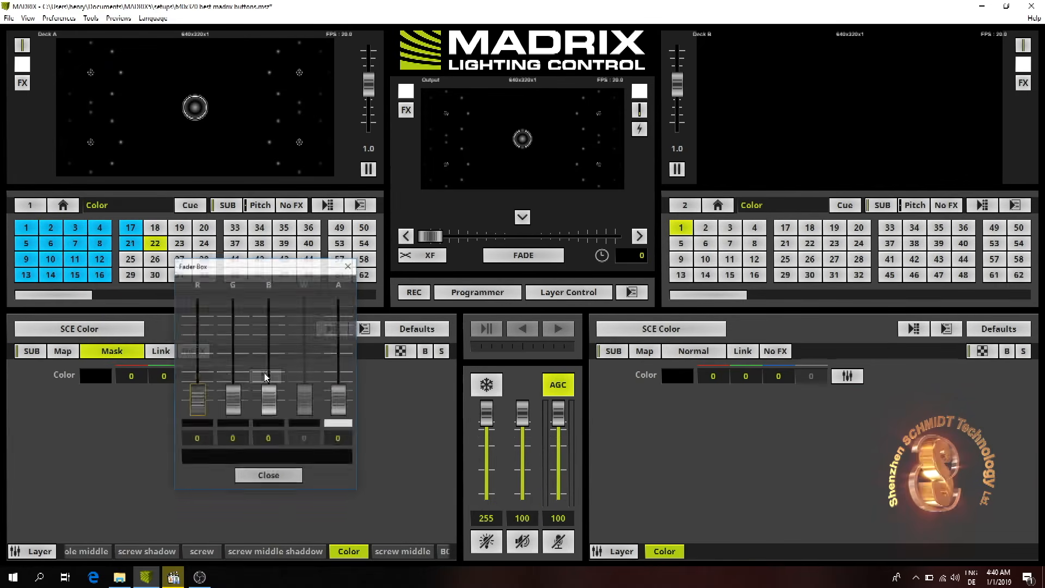
left_click_drag(197, 402, 213, 301)
left_click_drag(231, 228, 247, 212)
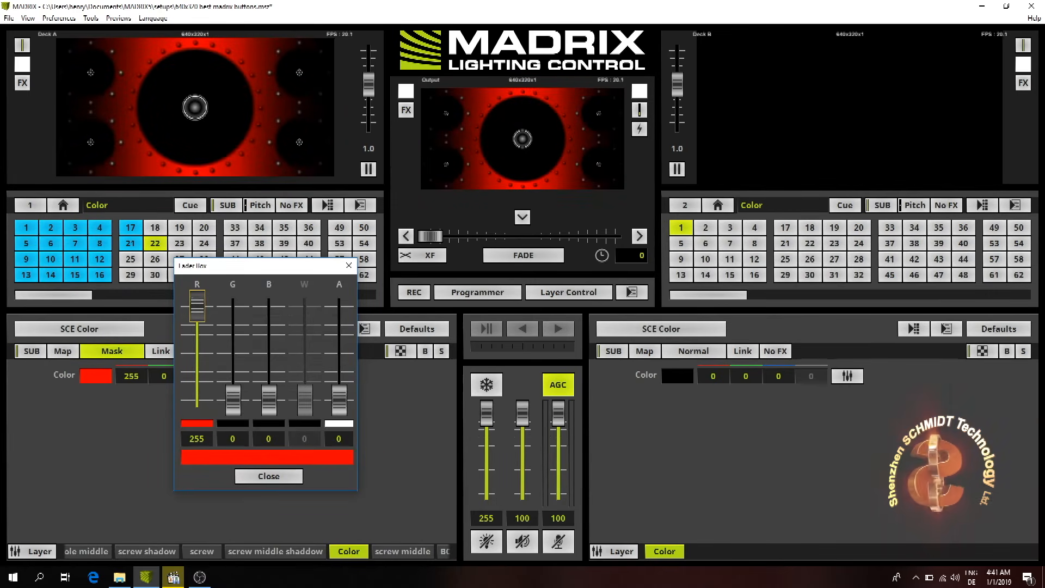
left_click_drag(348, 550, 423, 555)
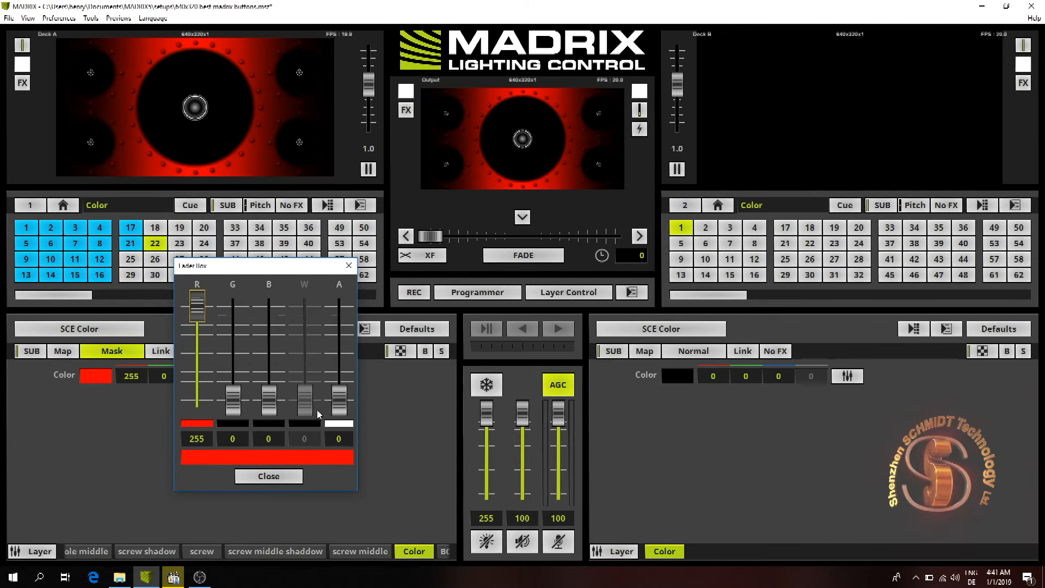
left_click_drag(283, 403, 290, 319)
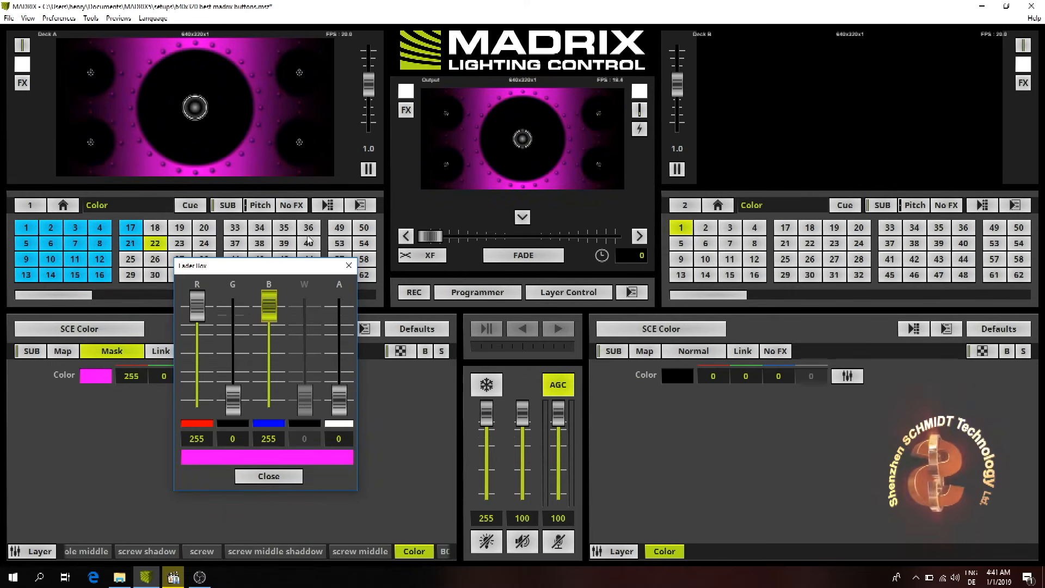
Start the music track in the media player to drive the sound-reactive speakers, and return to MADRIX.
left_click(286, 477)
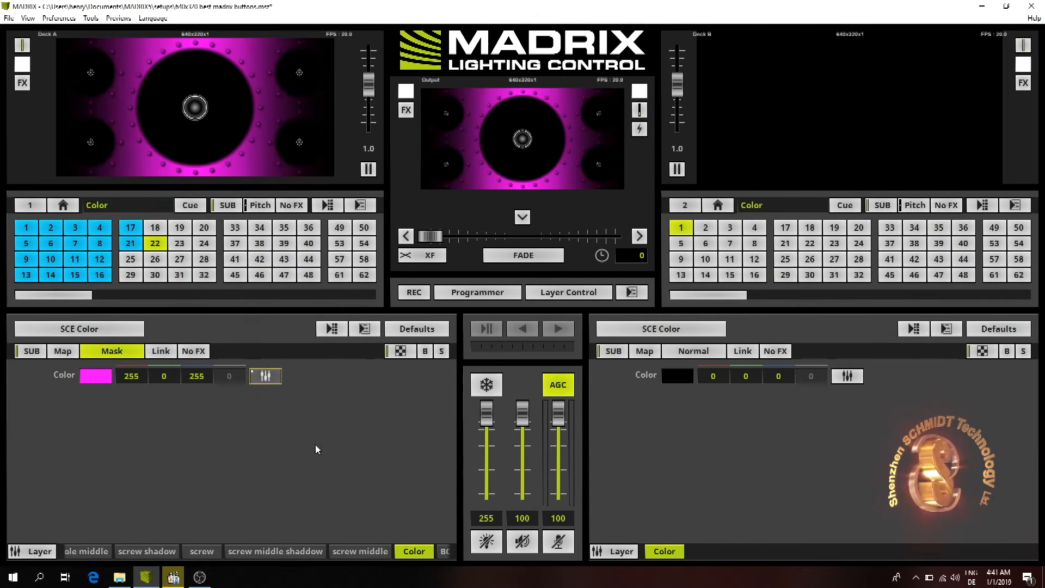
scroll(434, 553, "down", 3)
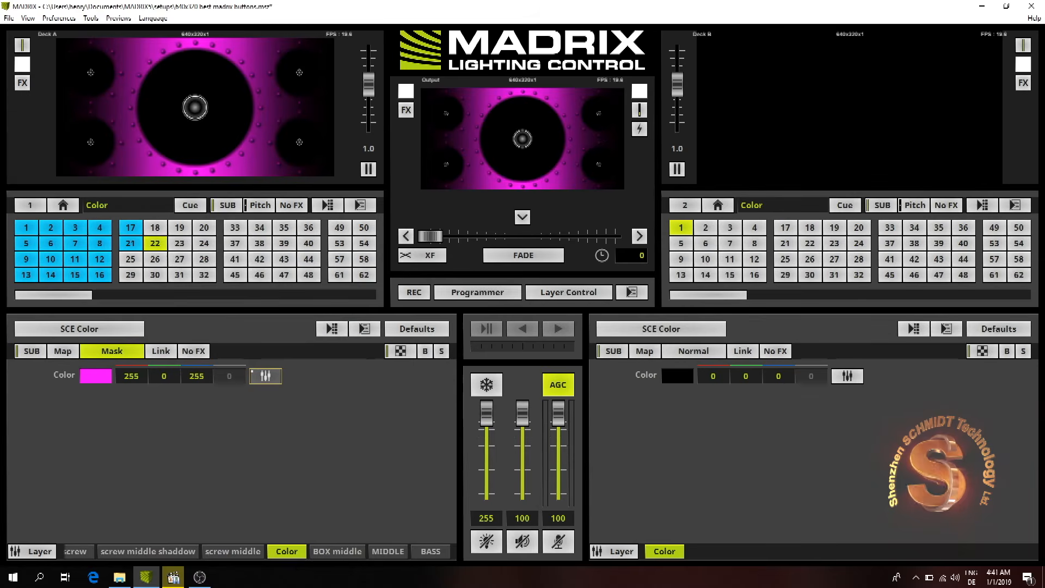
left_click(174, 580)
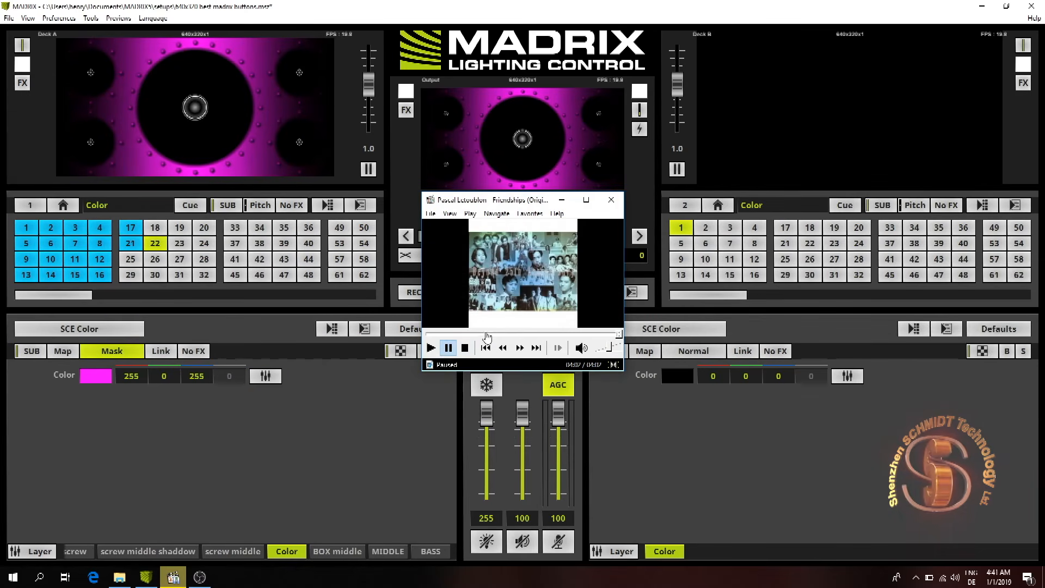
left_click(431, 348)
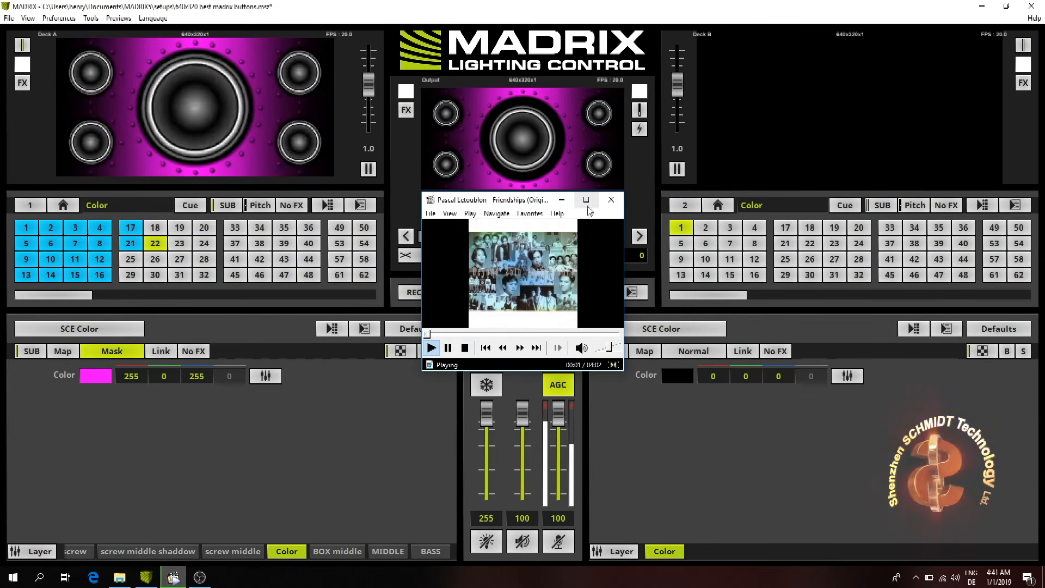
left_click(562, 201)
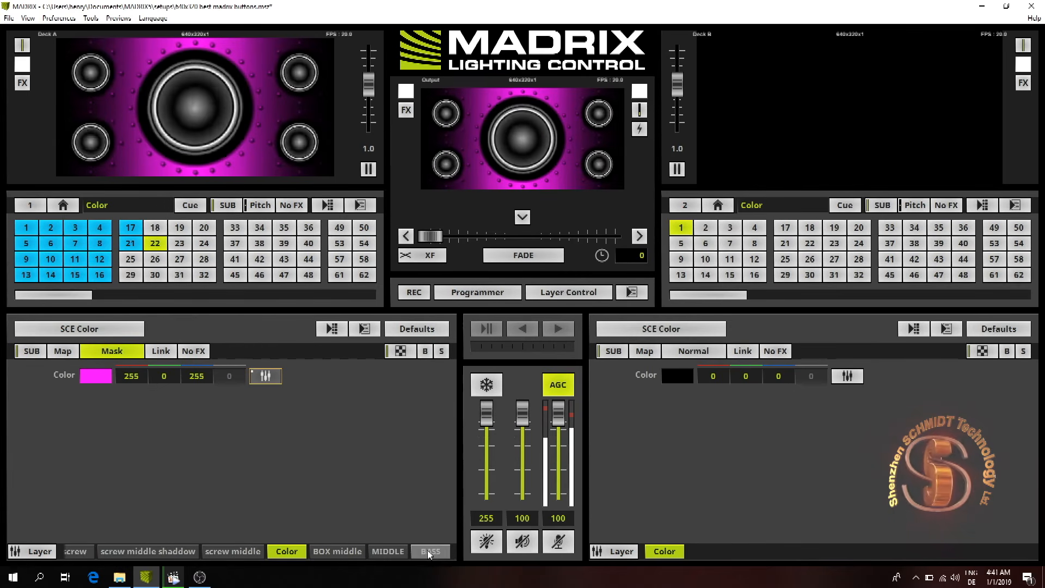
Rename the magenta Color layer after screw middle as Color for BOX.
right_click(288, 554)
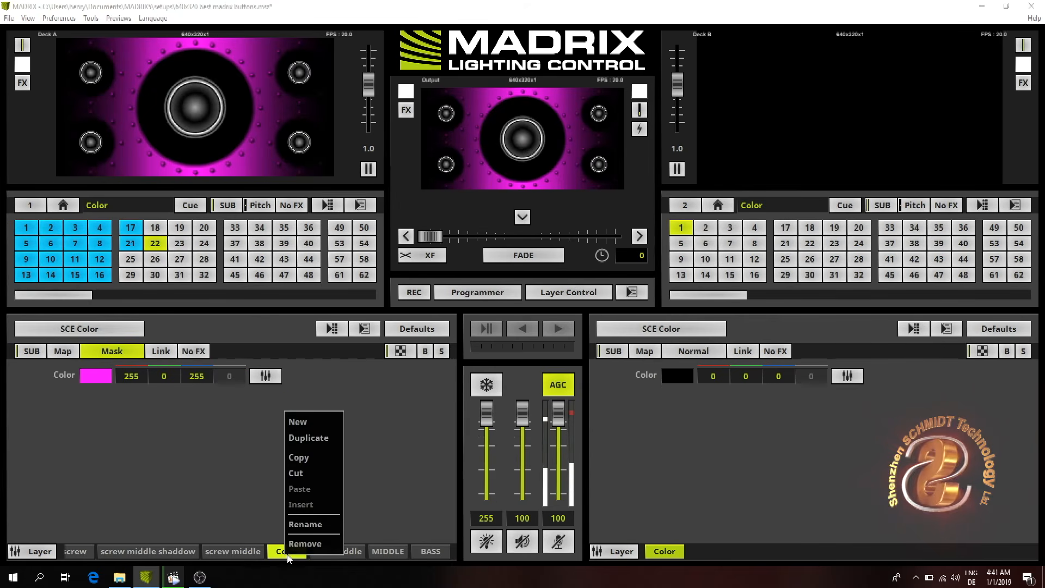
left_click(307, 525)
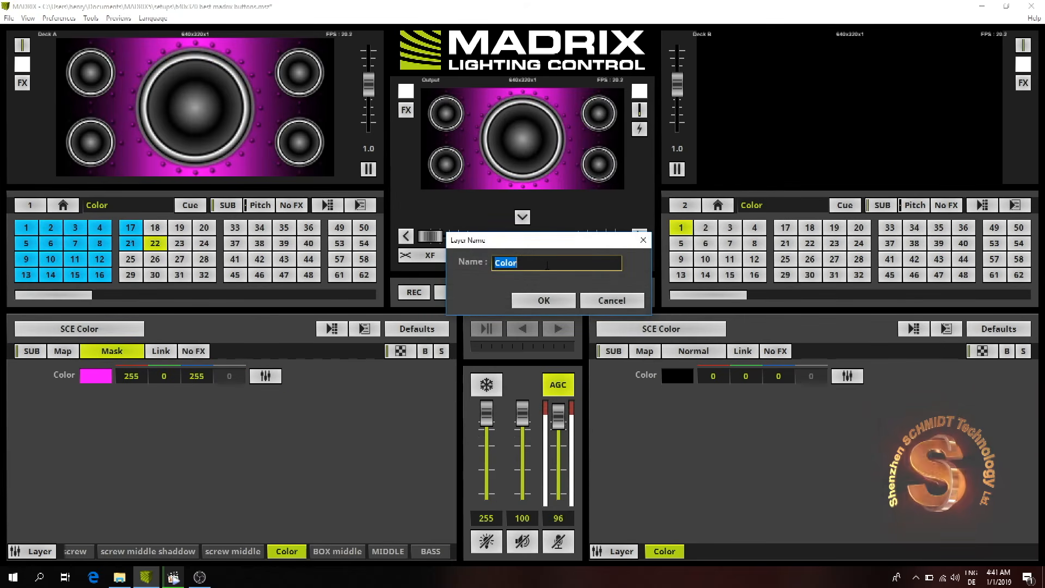
key("Right")
key("Right")
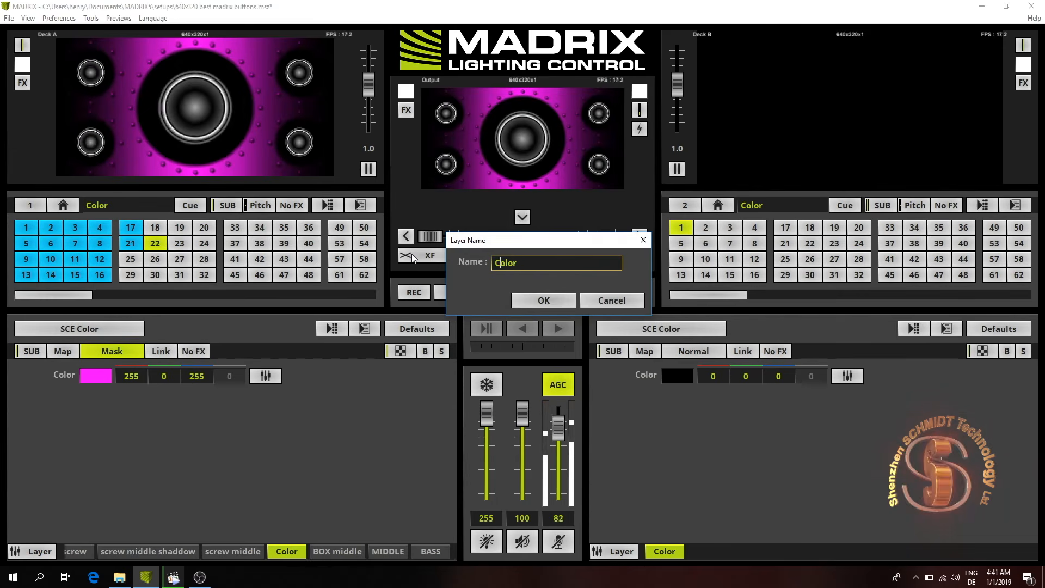
key("Right")
key("Right")
key("Right")
type("for")
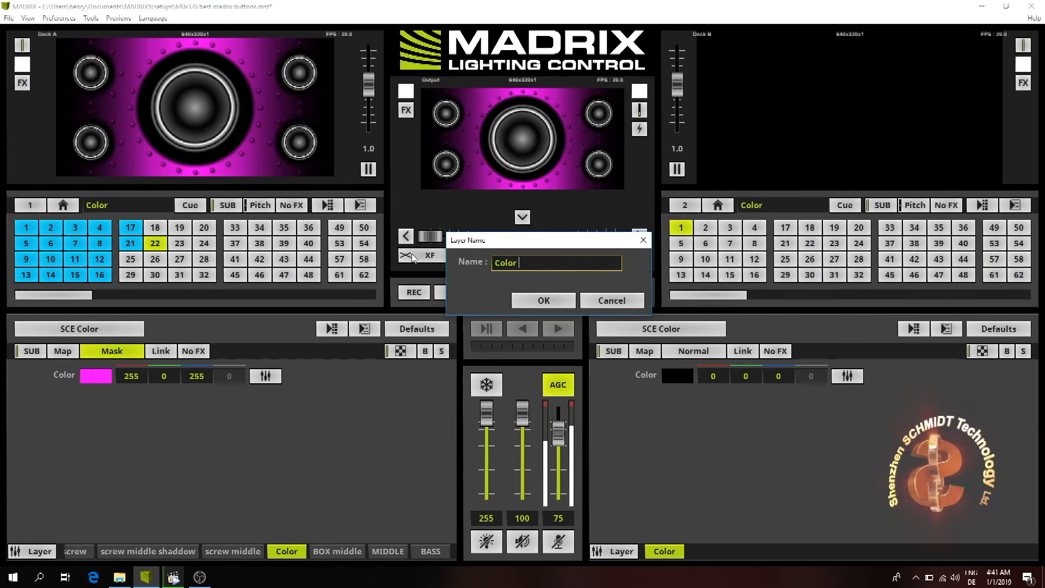
type(" BOX")
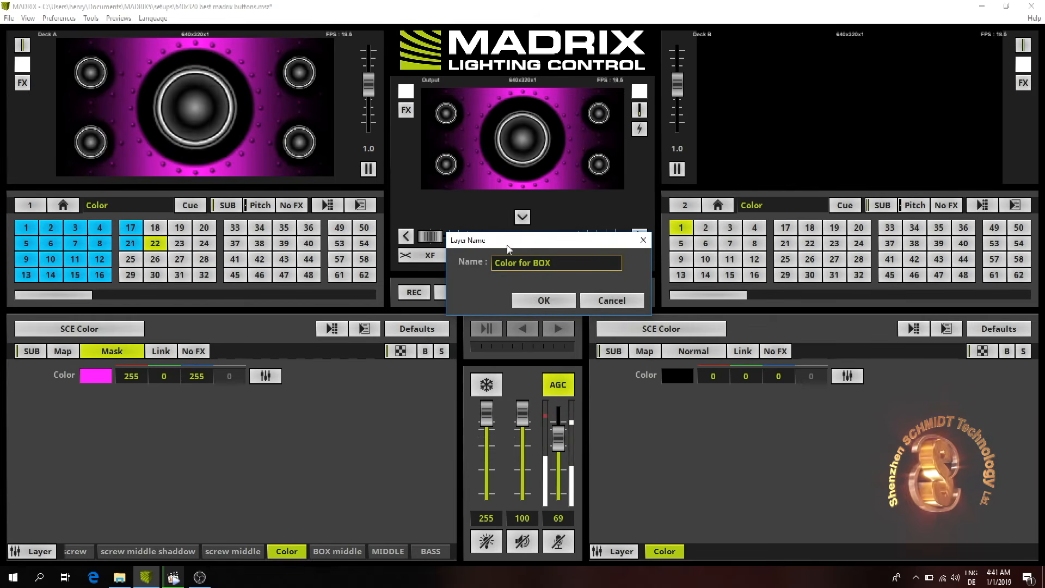
left_click(544, 300)
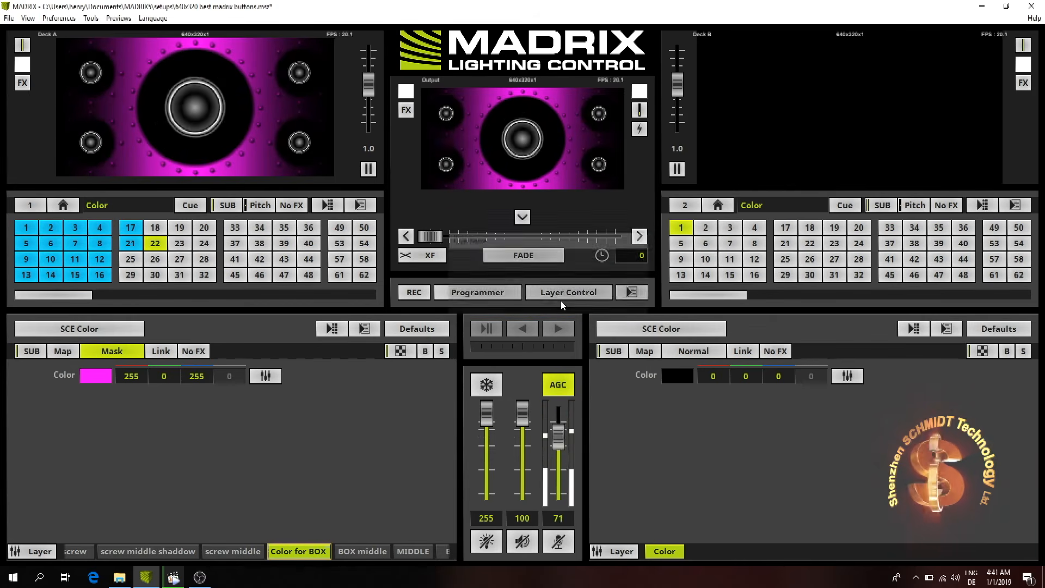
Duplicate the Color for BOX layer and move the copy directly after the MIDDLE layer.
right_click(309, 551)
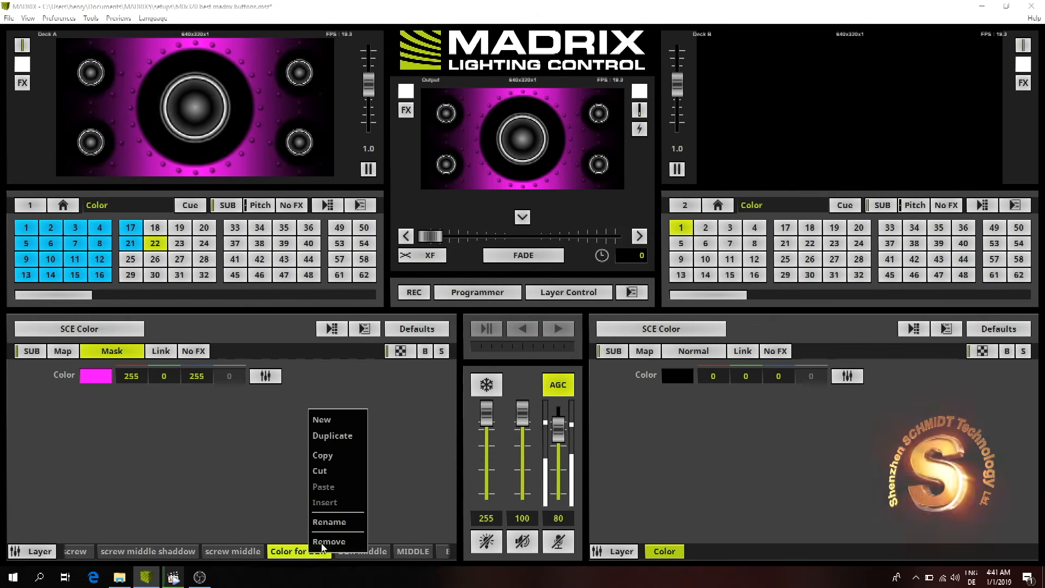
left_click(334, 439)
left_click_drag(388, 555, 429, 554)
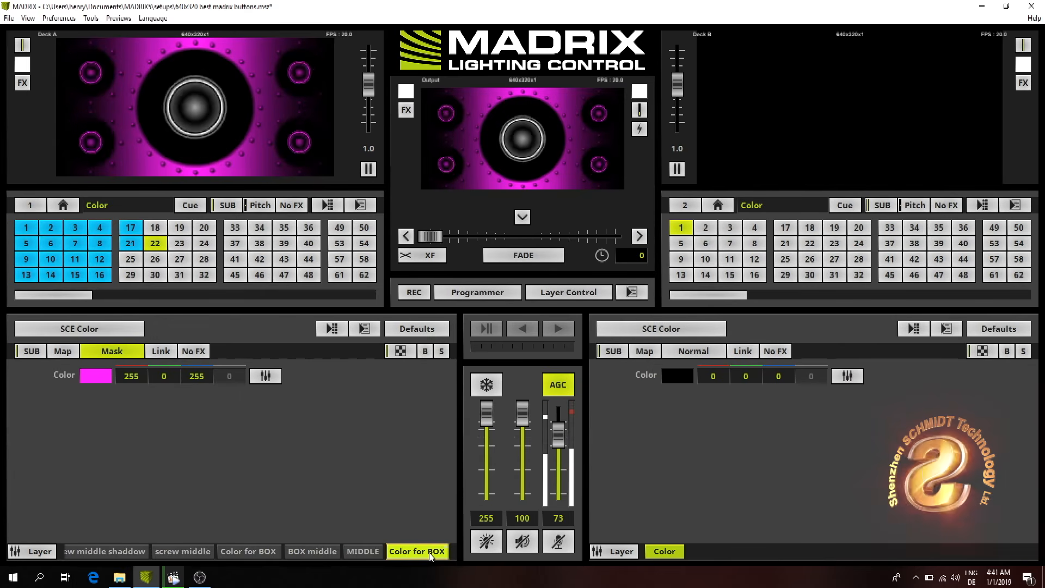
Turn on Link for the Color for BOX copy after MIDDLE and keep its mix mode at Mask.
left_click(112, 351)
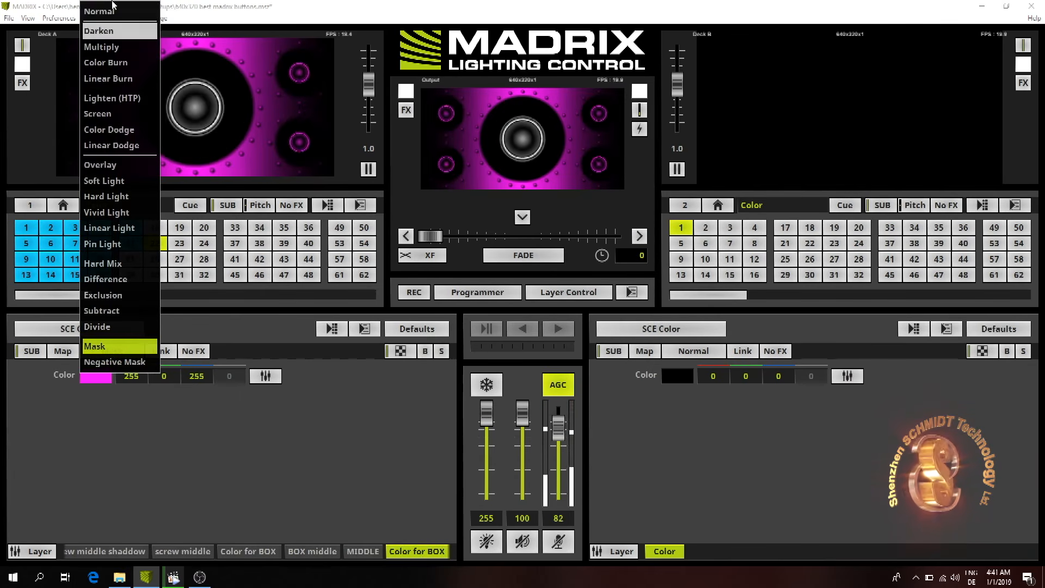
left_click(113, 8)
left_click(163, 351)
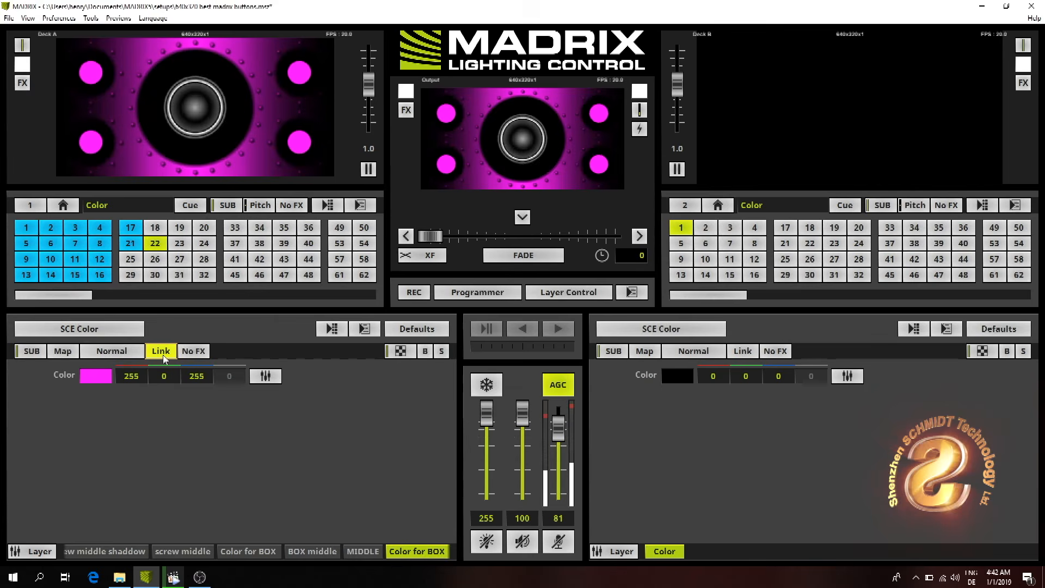
left_click(111, 351)
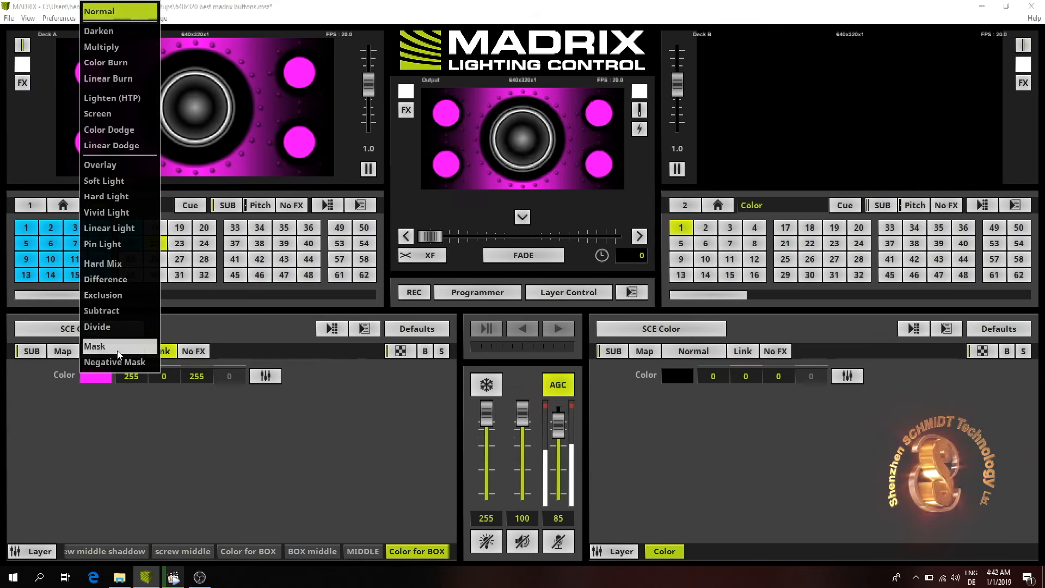
left_click(114, 347)
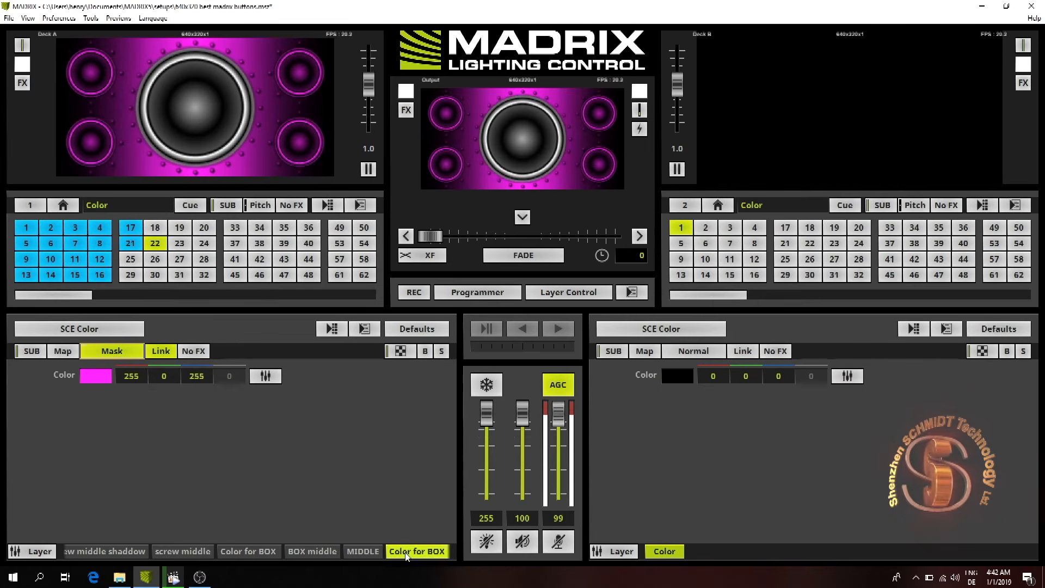
Set the linked color layer after MIDDLE to cyan with red 0, green 255 and blue 255.
left_click(91, 377)
left_click(112, 389)
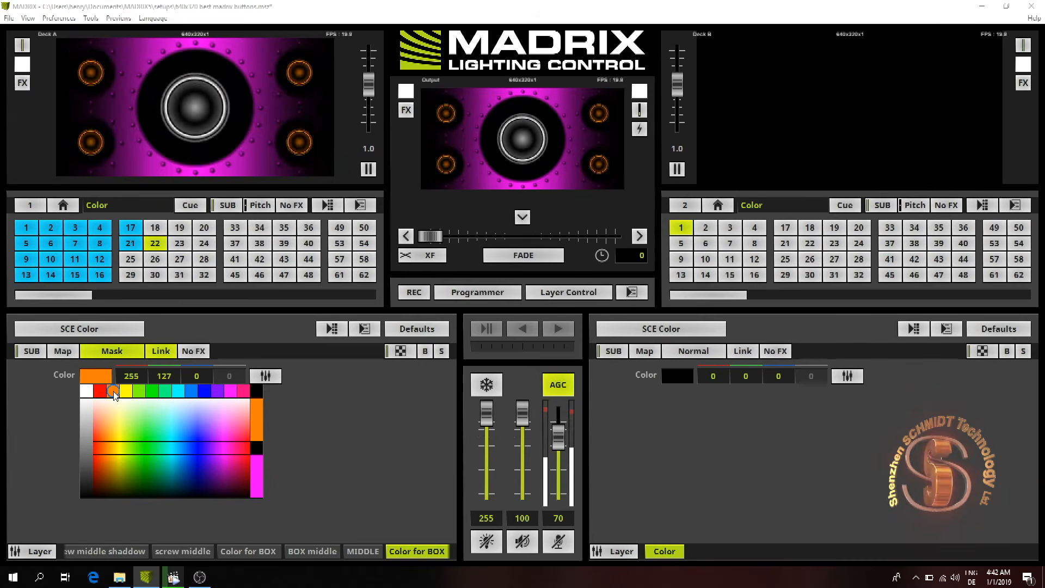
left_click_drag(114, 392, 223, 385)
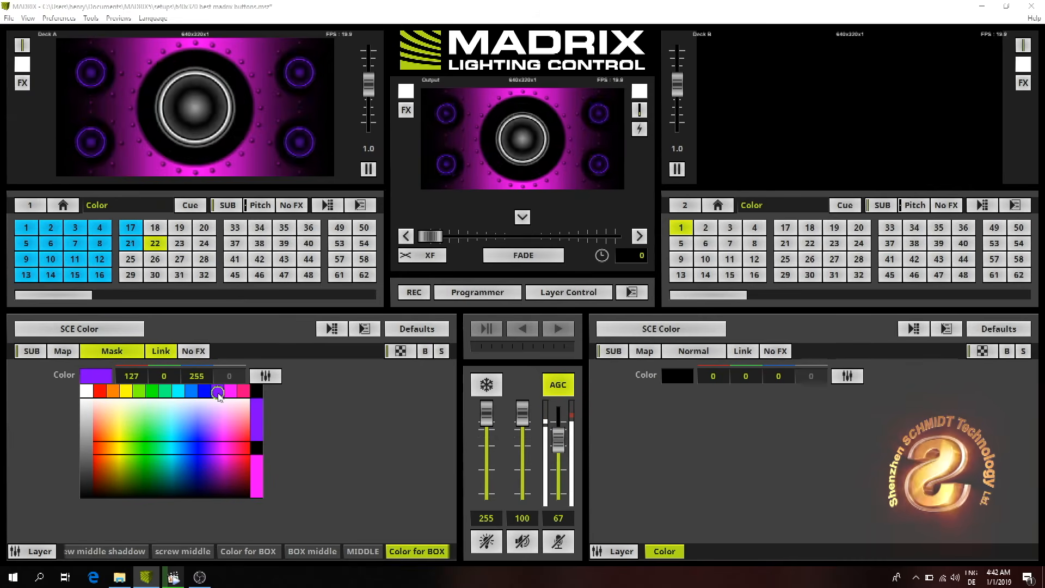
left_click_drag(219, 393, 180, 393)
Duplicate the cyan Color for BOX layer and place the copy directly after the BASS layer.
scroll(409, 550, "down", 1)
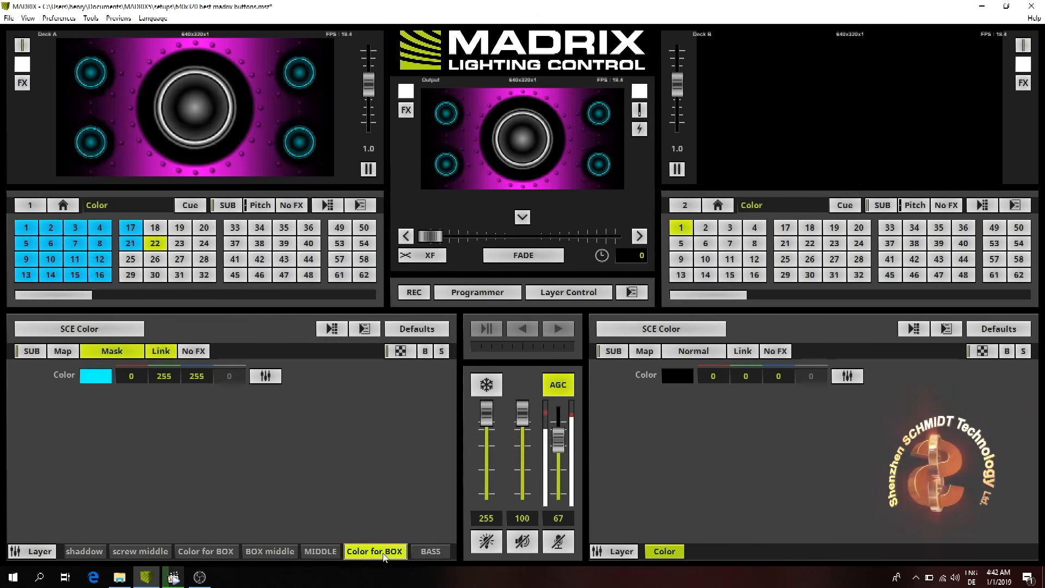
right_click(384, 553)
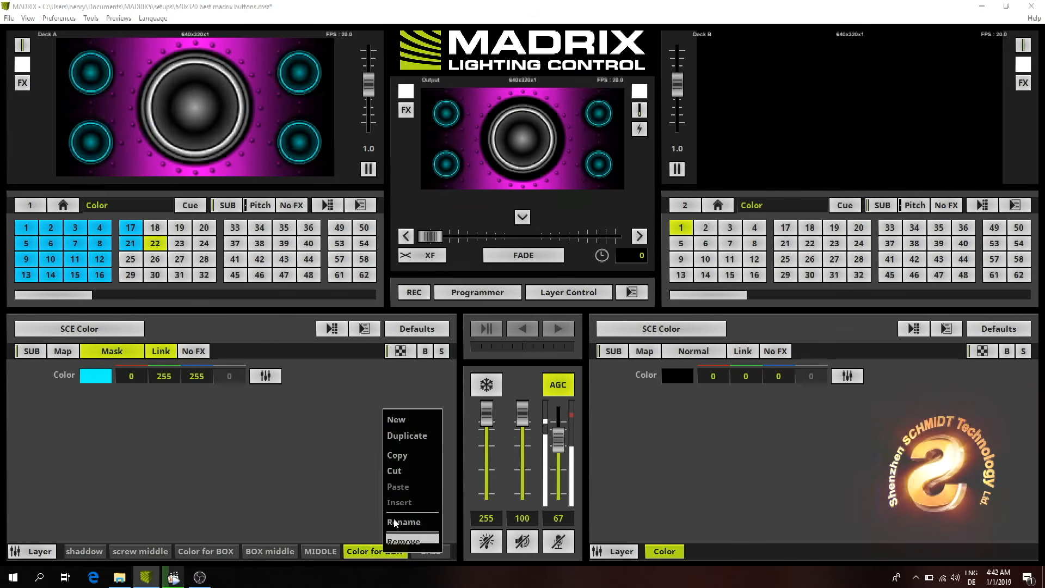
left_click(403, 436)
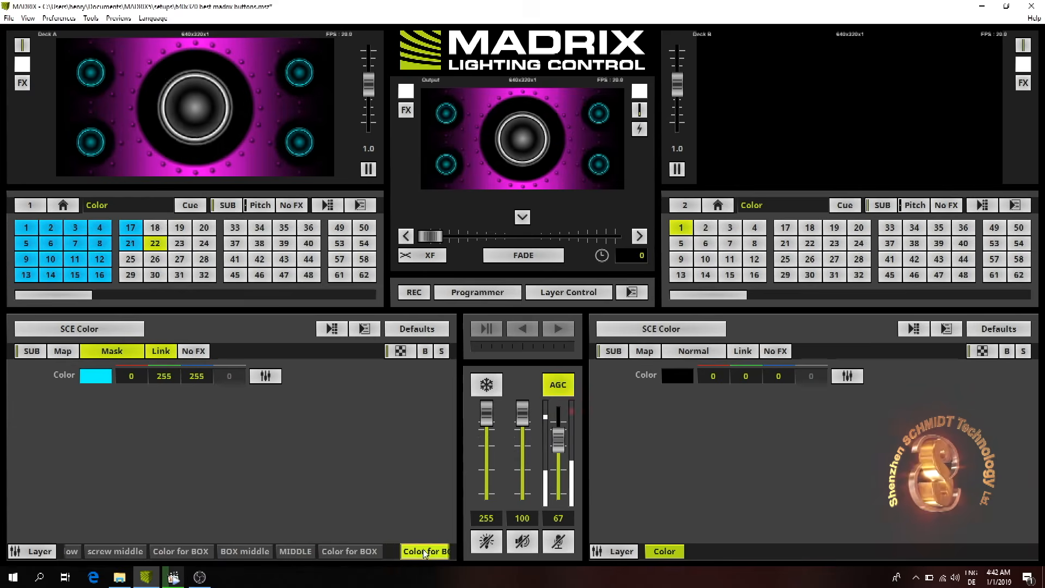
scroll(455, 553, "down", 1)
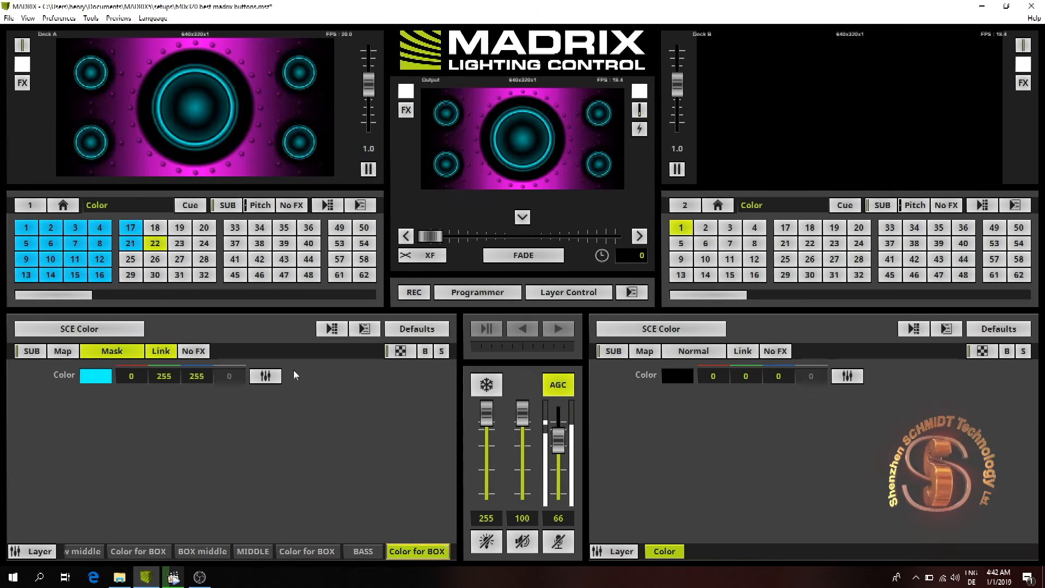
Set the color layer after BASS to pink with red 255, green 0 and blue 127.
left_click(100, 379)
left_click(187, 391)
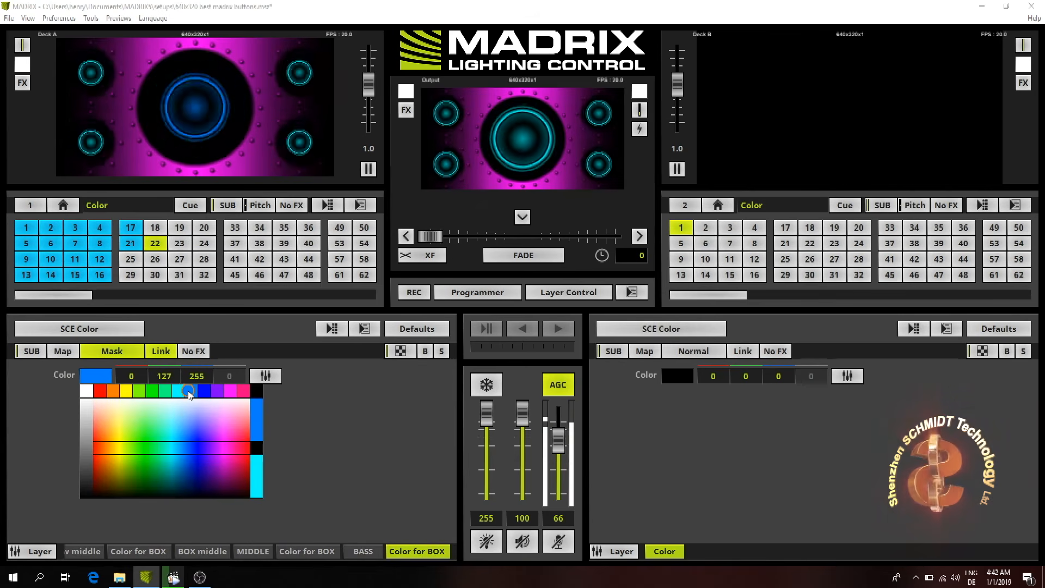
left_click(124, 397)
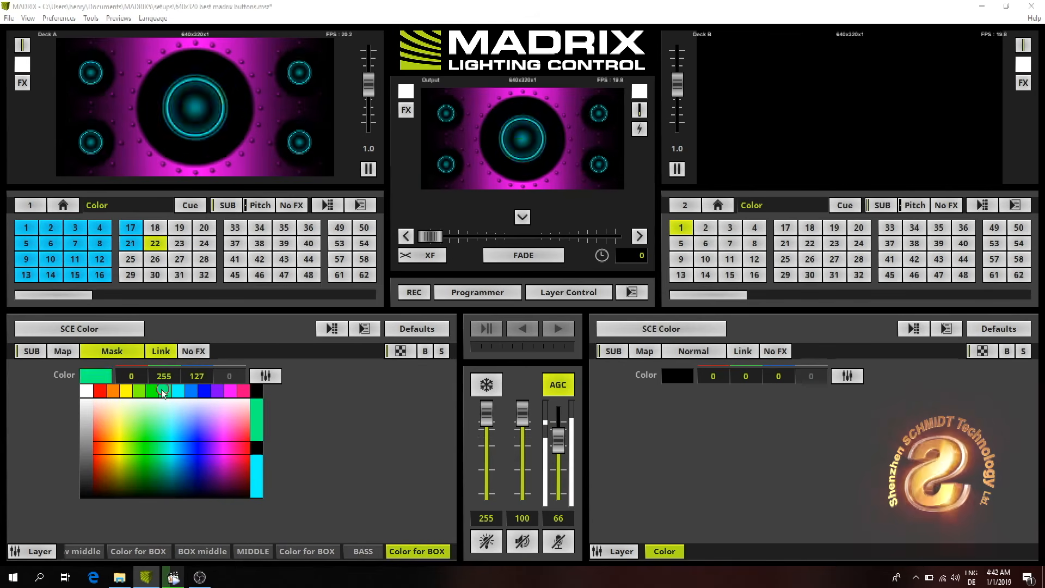
left_click(113, 392)
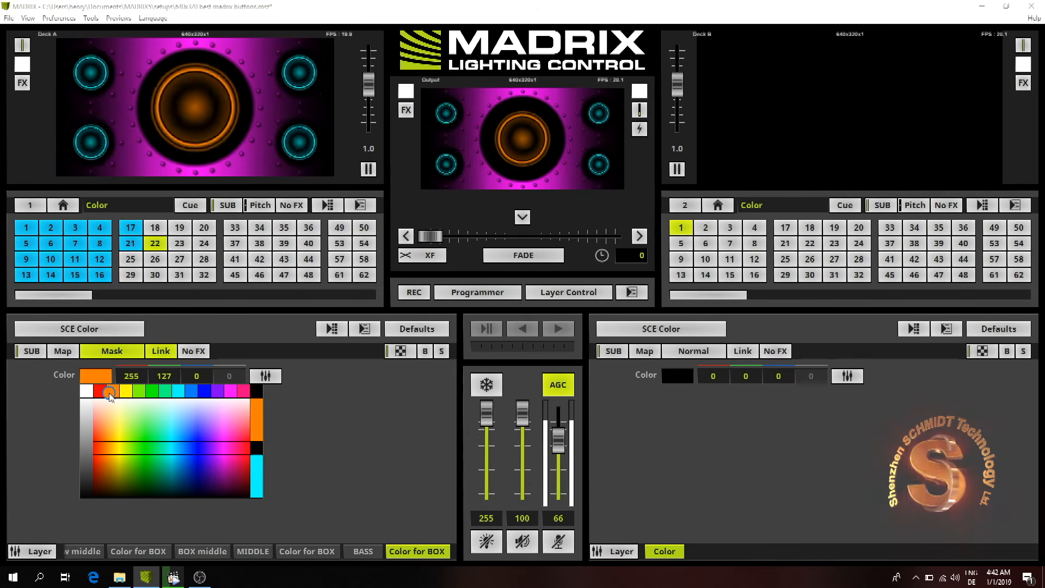
left_click(229, 390)
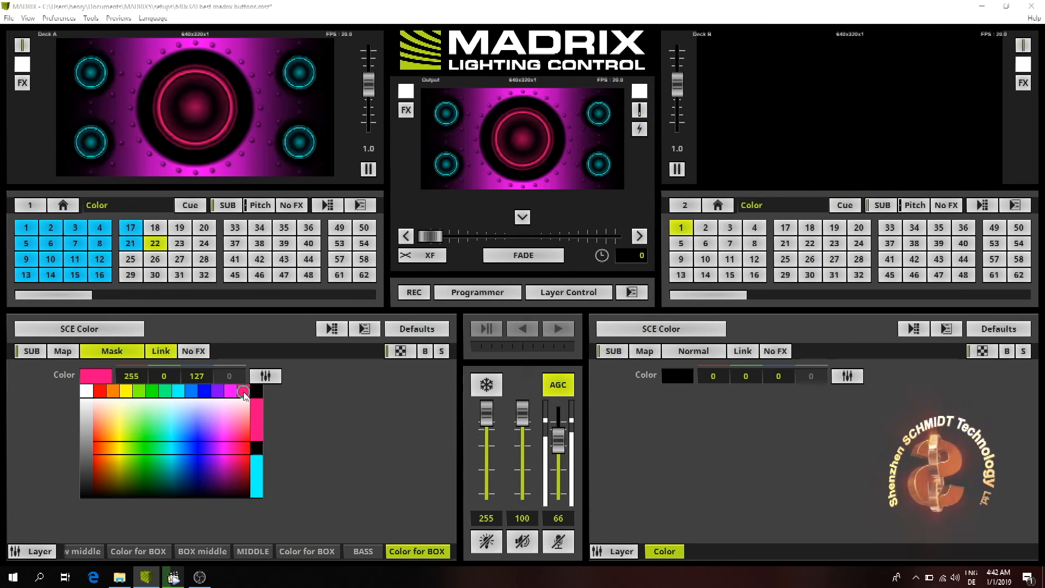
left_click(96, 375)
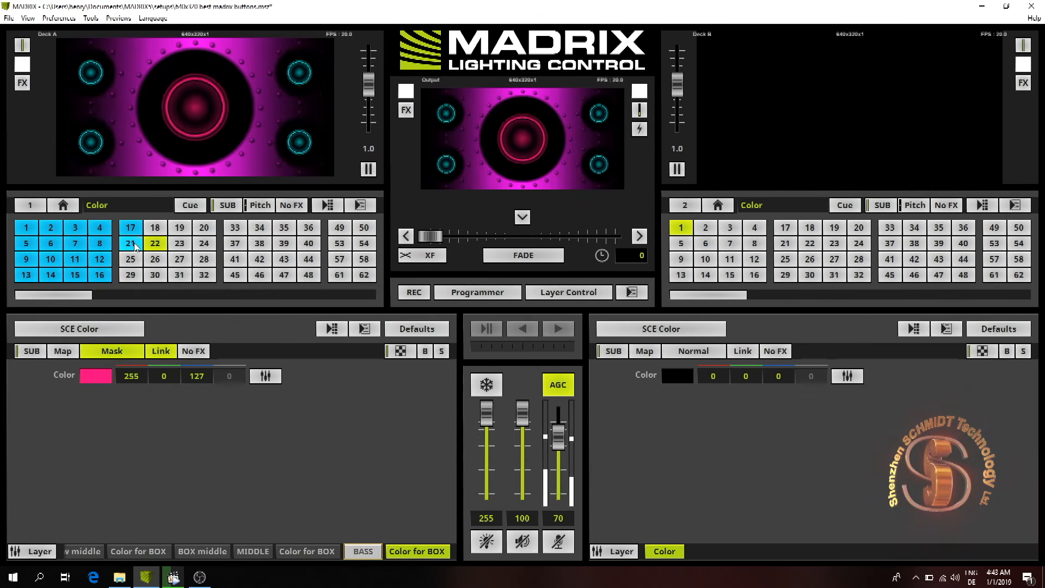
Switch Deck A to storage place 21 and name it BASS BOX grey.
mouse_move(132, 246)
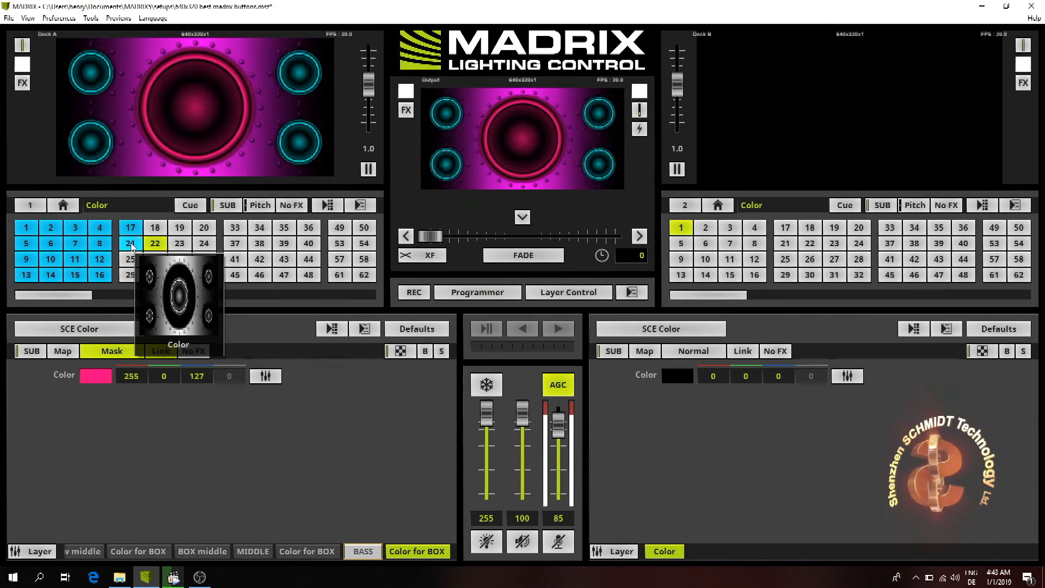
left_click(132, 246)
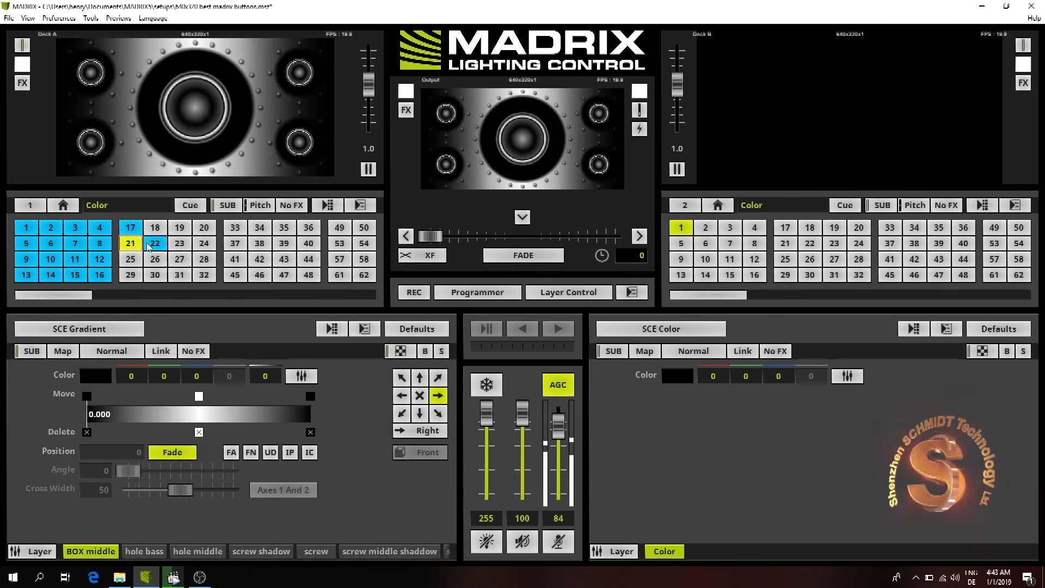
mouse_move(159, 245)
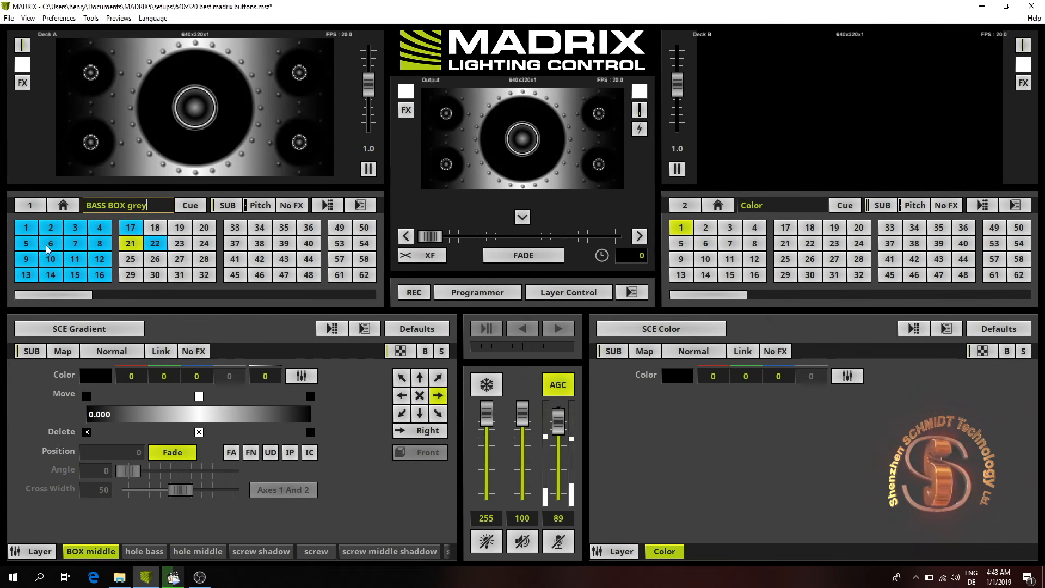
Switch Deck A to storage place 22 and name it Bass Box PINK.
left_click(156, 247)
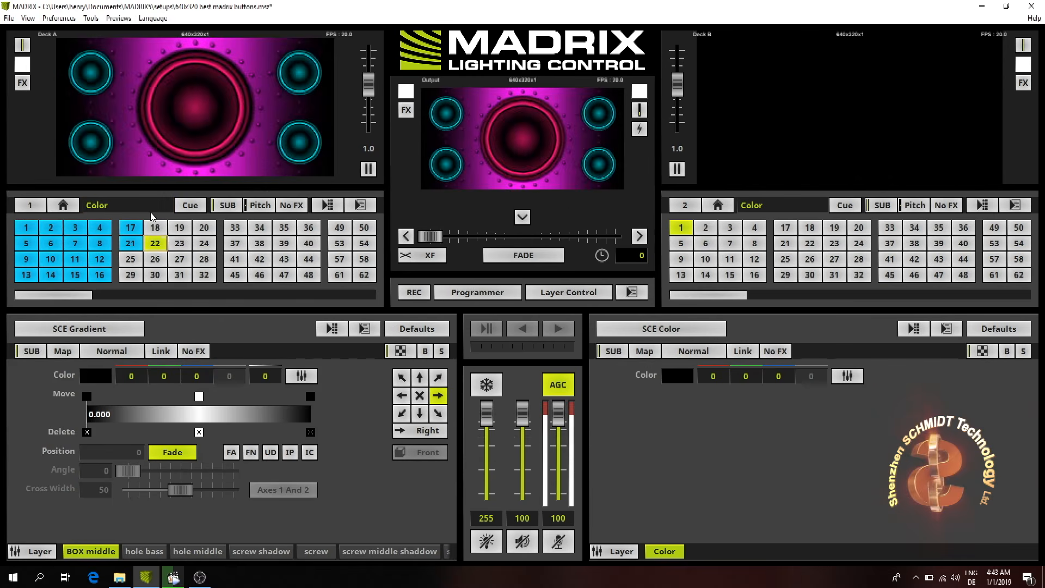
left_click(153, 207)
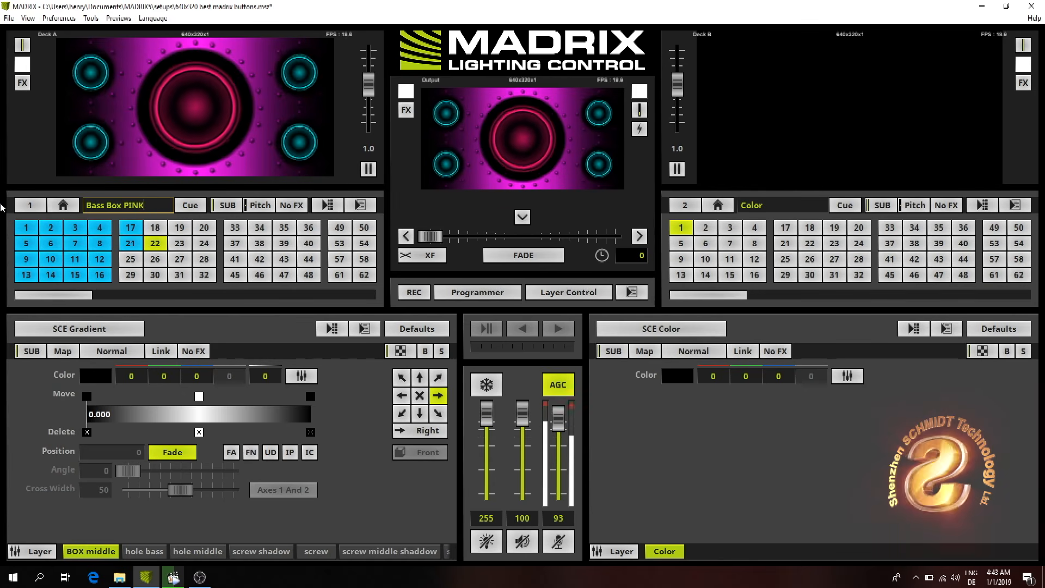
left_click(157, 242)
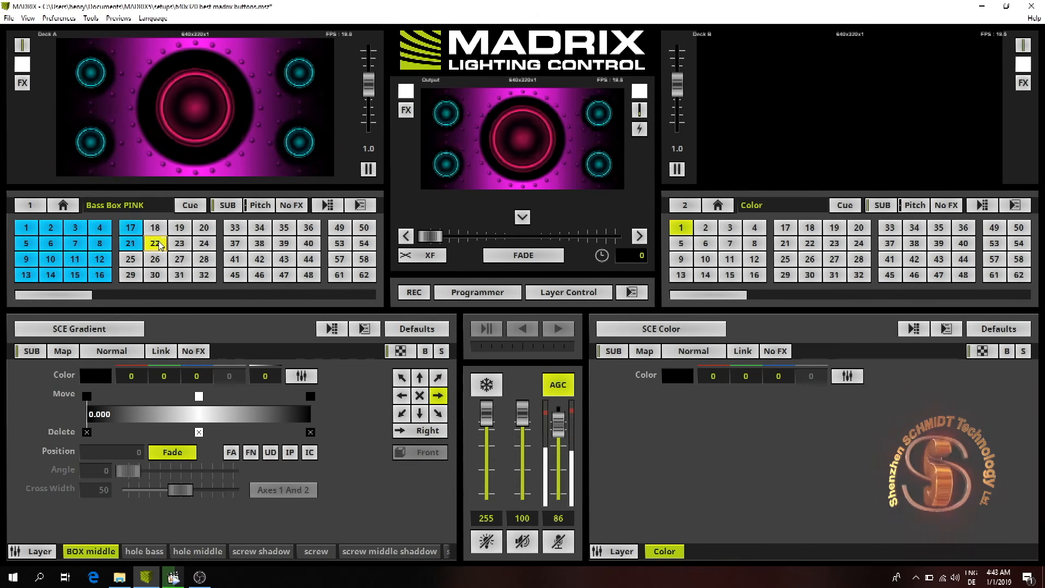
Switch Deck A to the Equalizer 1 effect in storage place 17.
left_click(130, 232)
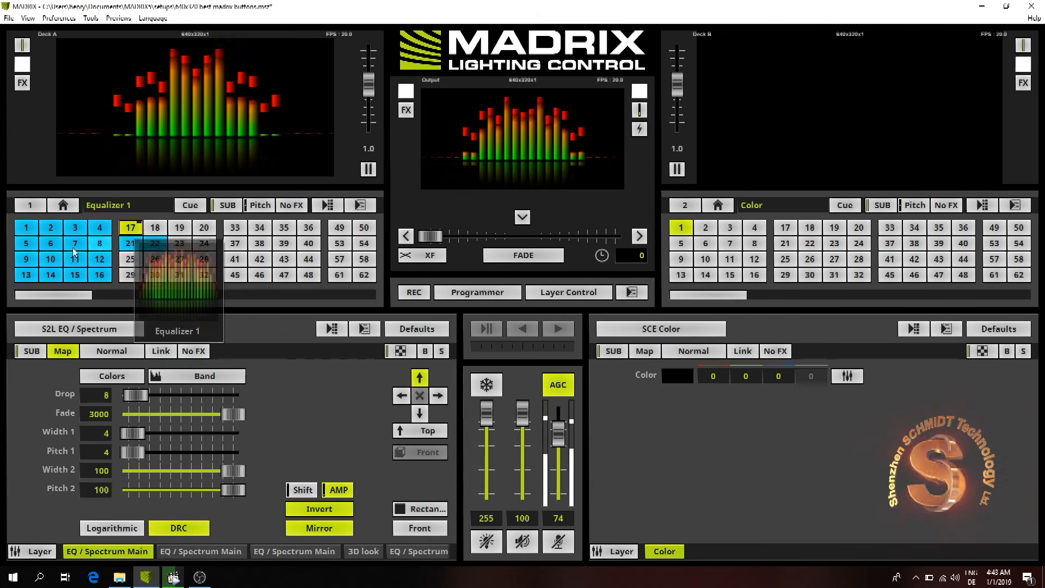
Play the saved effects in Deck A's storage places 11, 14, 1, 2 and 3 one after another, ending on water 1.
left_click(76, 263)
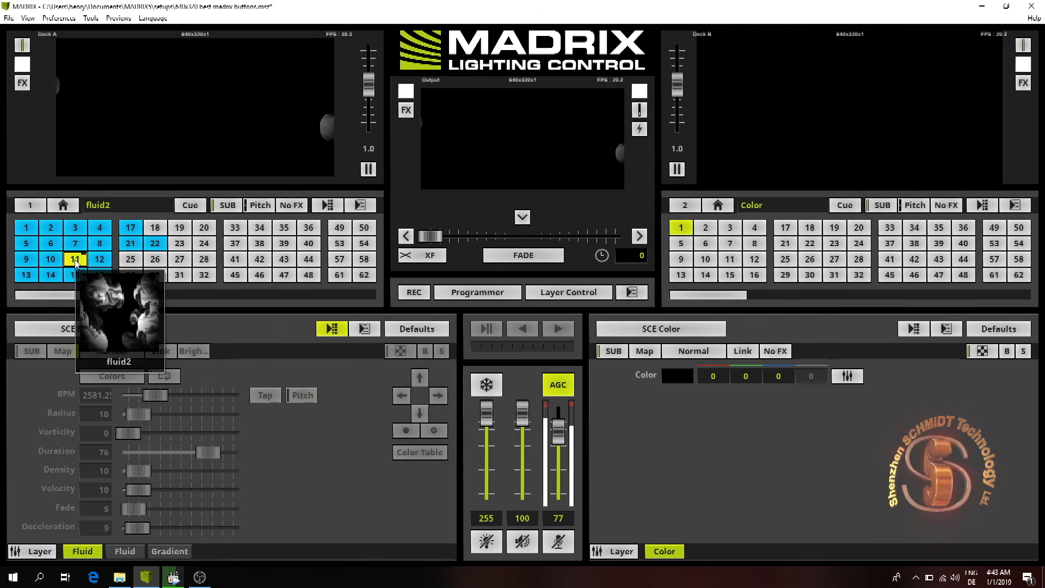
left_click(54, 276)
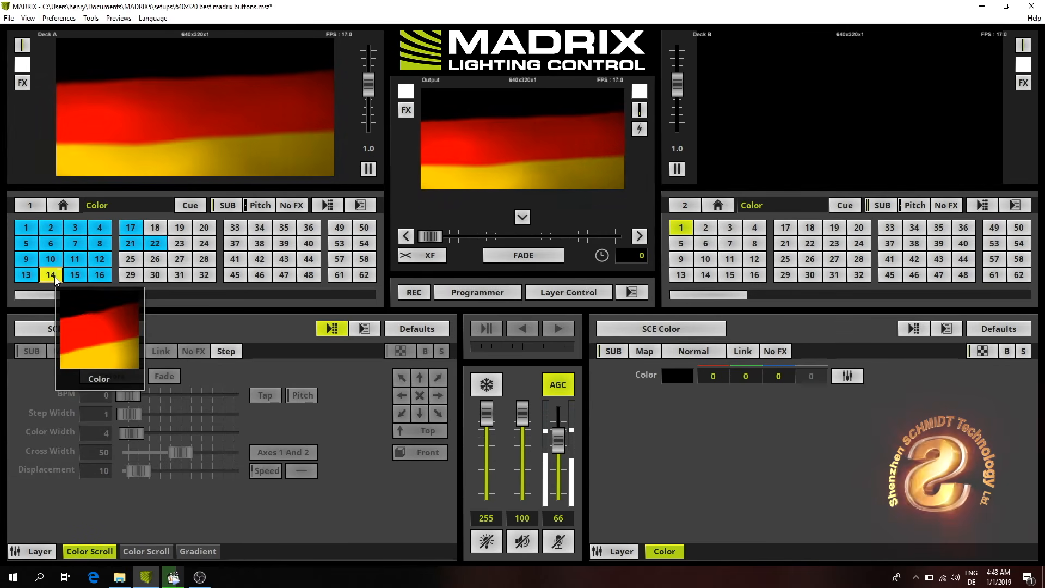
left_click(31, 231)
left_click(52, 232)
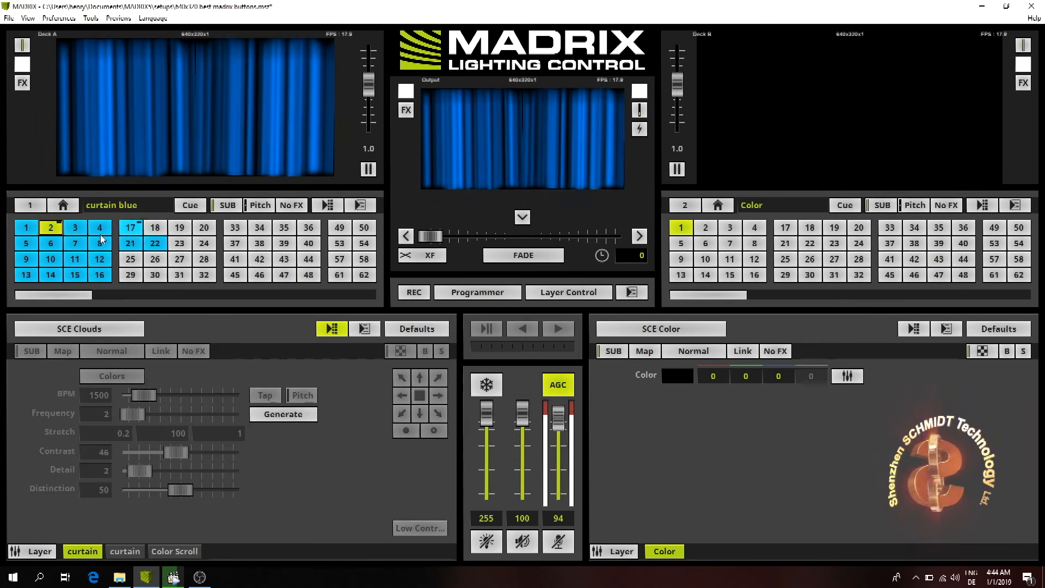
left_click(82, 232)
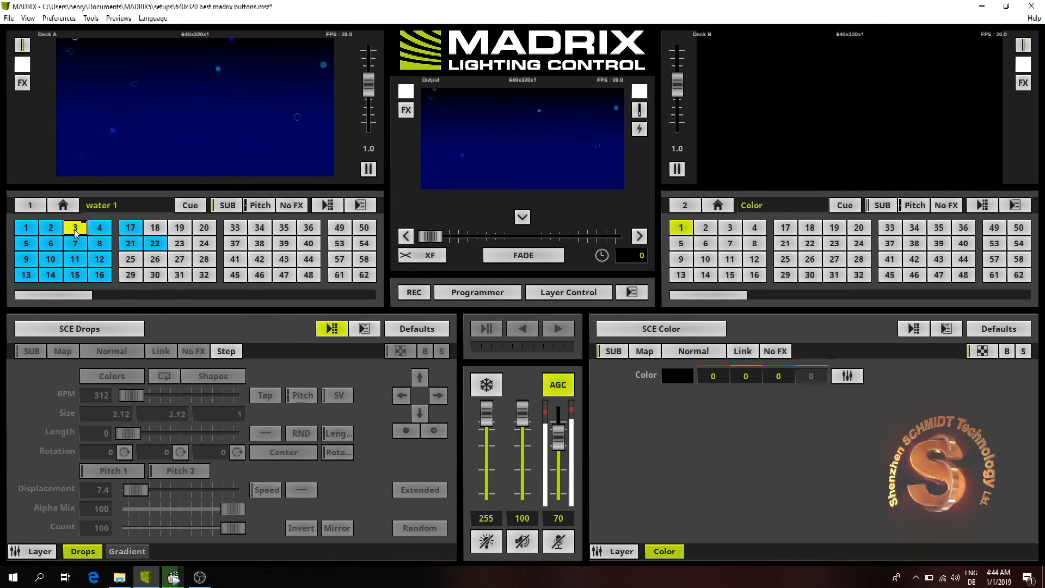
mouse_move(76, 233)
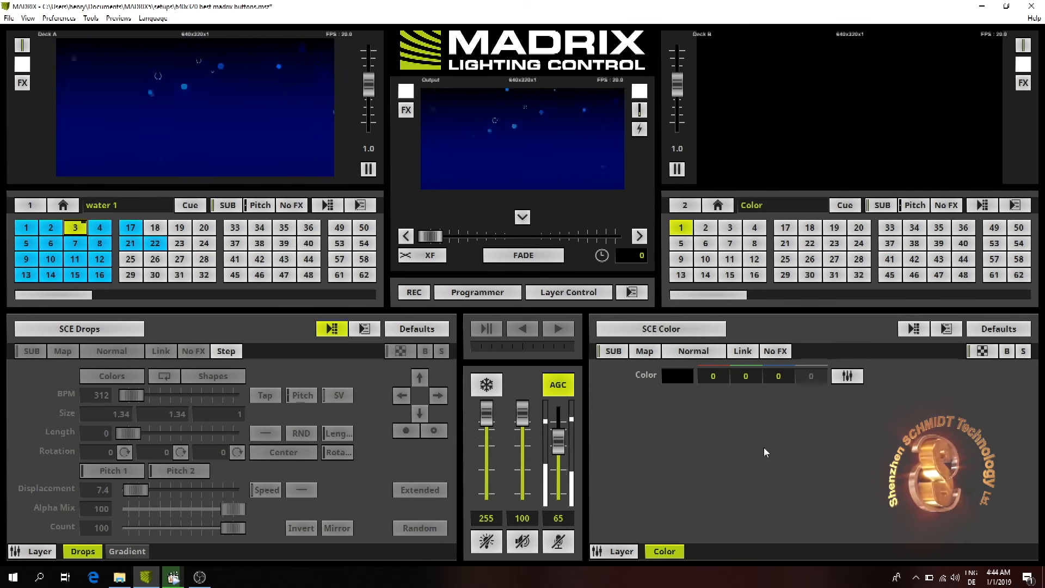
left_click(199, 577)
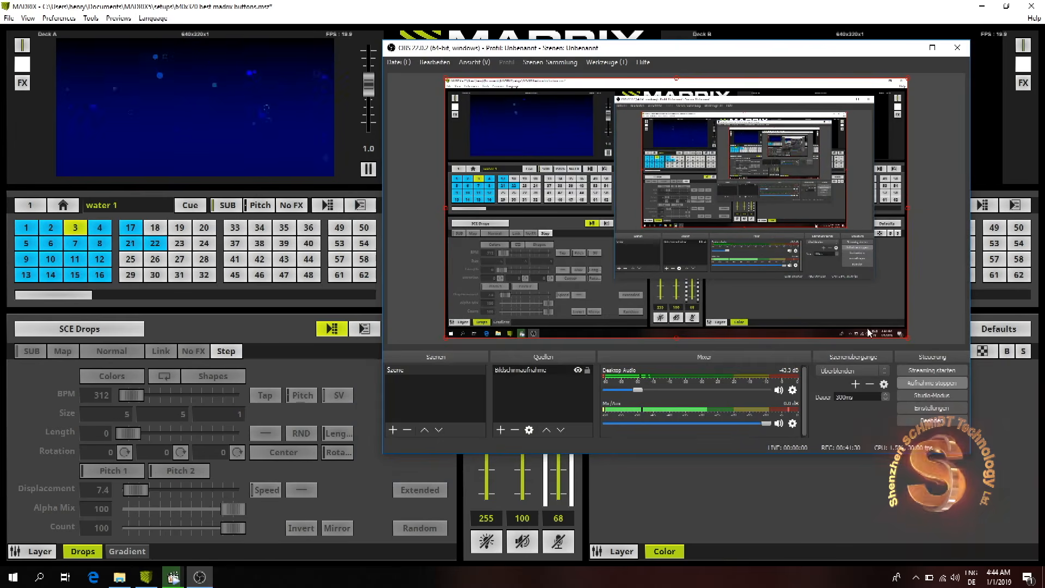